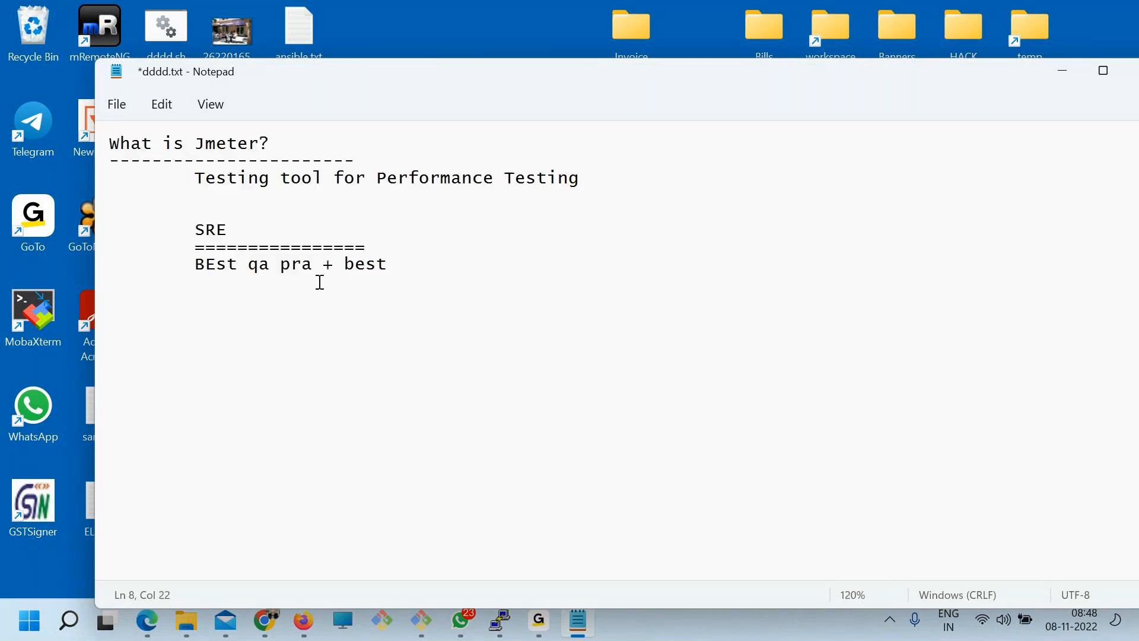
- Complete the SRE definition line with "ops prac" and save the notes file
text(ops prac)
key(ctrl+s)
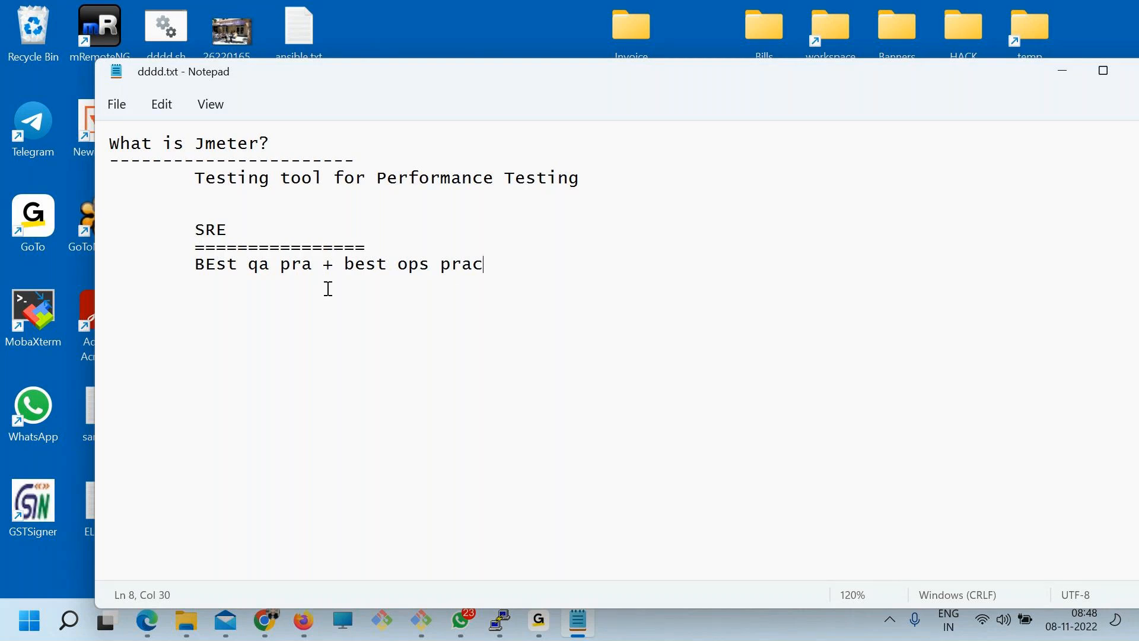
drag(481, 278, 186, 263)
click(592, 310)
drag(482, 274, 196, 234)
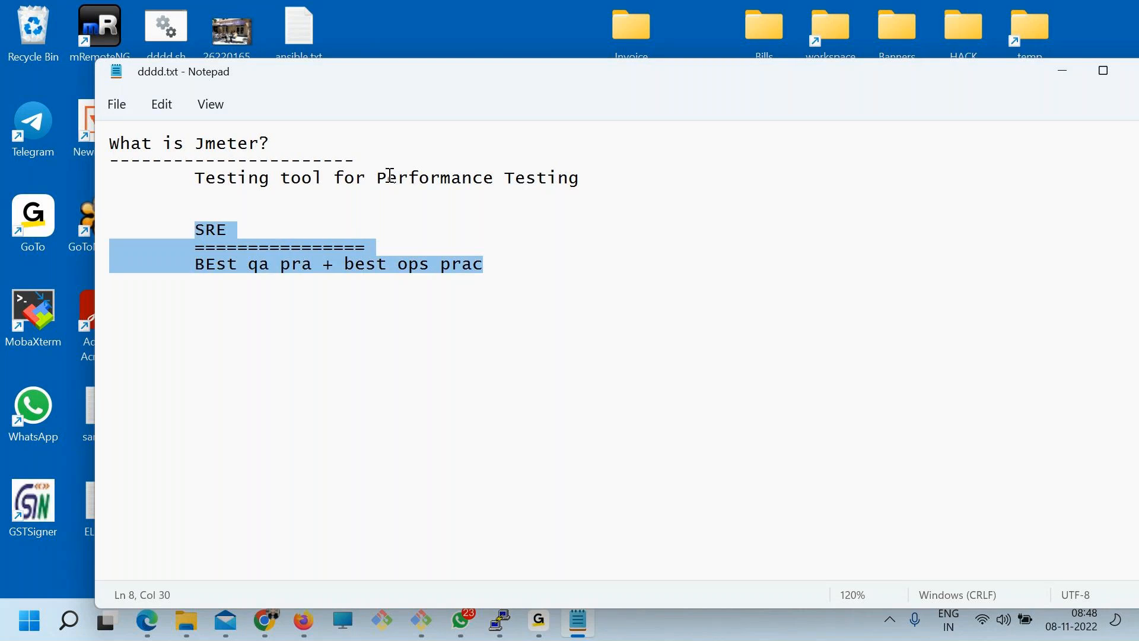
double_click(426, 183)
drag(582, 181, 378, 176)
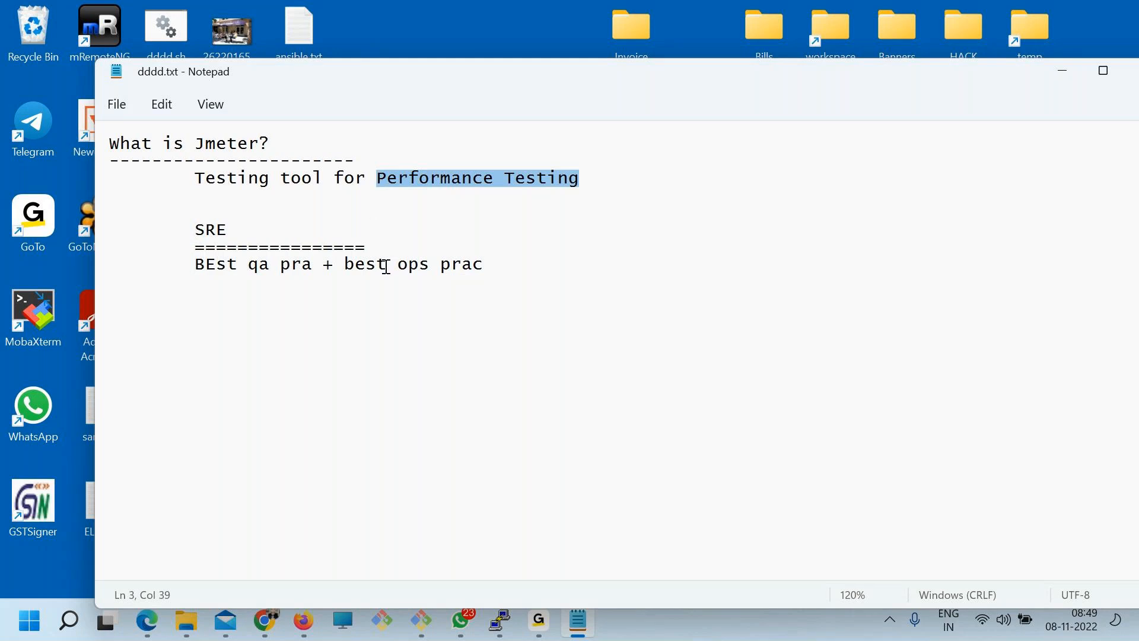
click(410, 263)
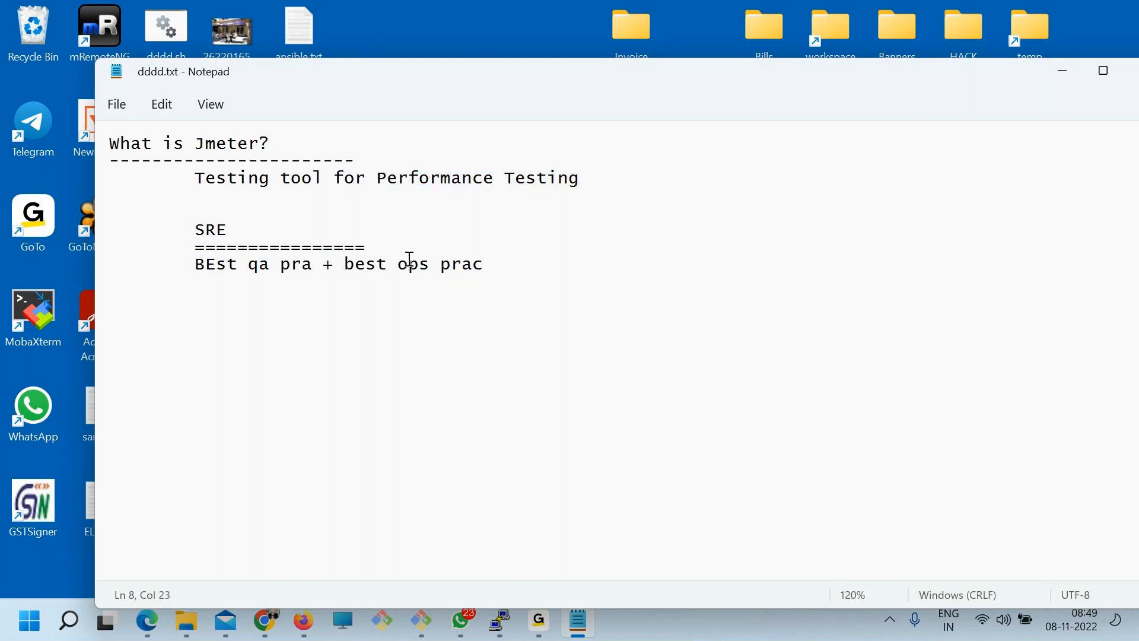
- Add an indented line "Dev in Java" below the Performance Testing line and save the file
click(602, 180)
key(Return)
key(Tab)
key(Tab)
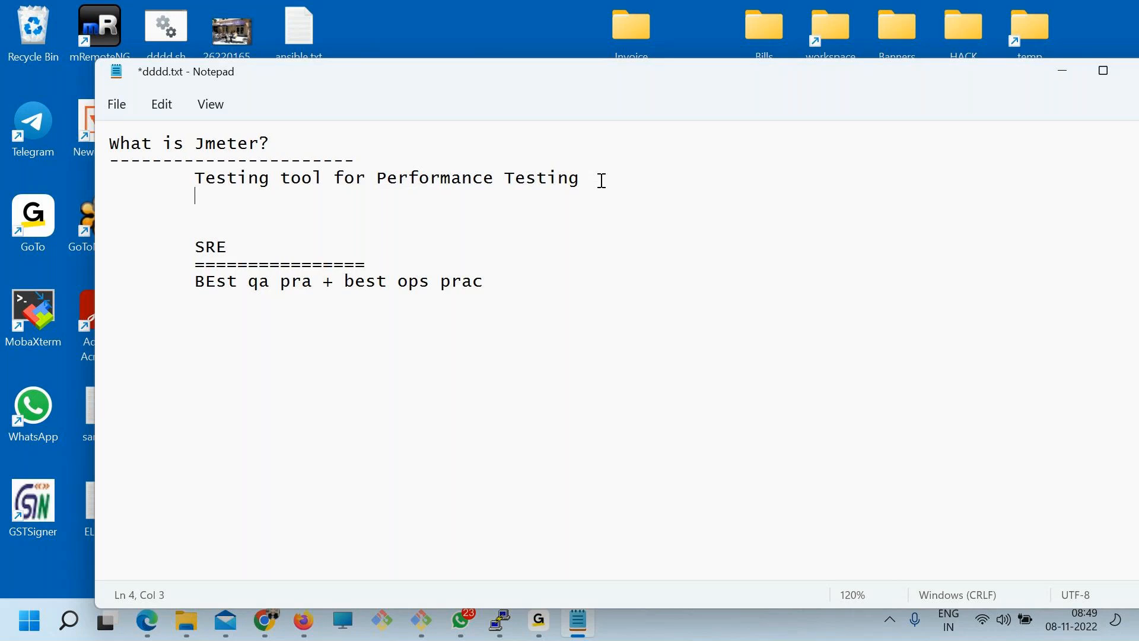
text(Dev in Java)
key(ctrl+s)
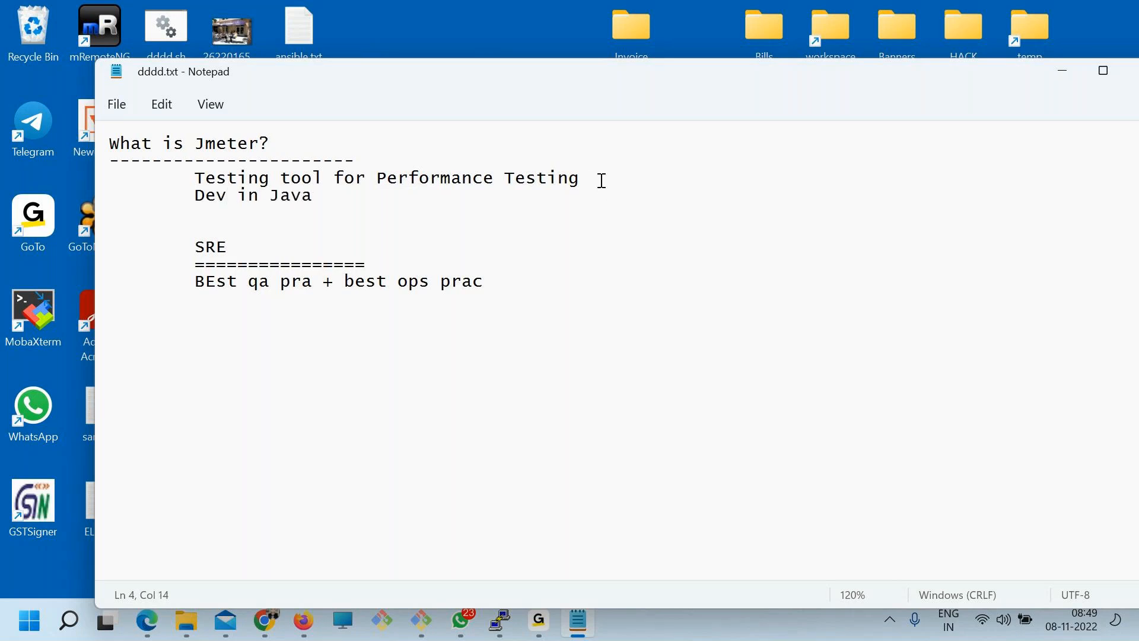
- Add the line "U need java to run" below "Dev in Java" and save the file
key(Return)
key(Tab)
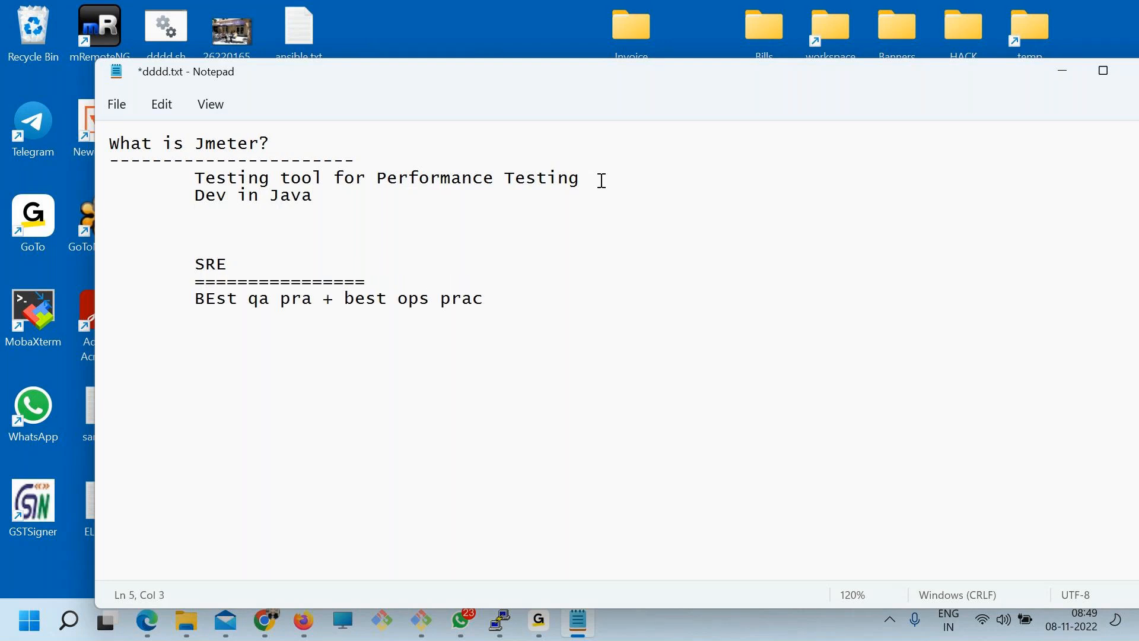
key(ctrl+s)
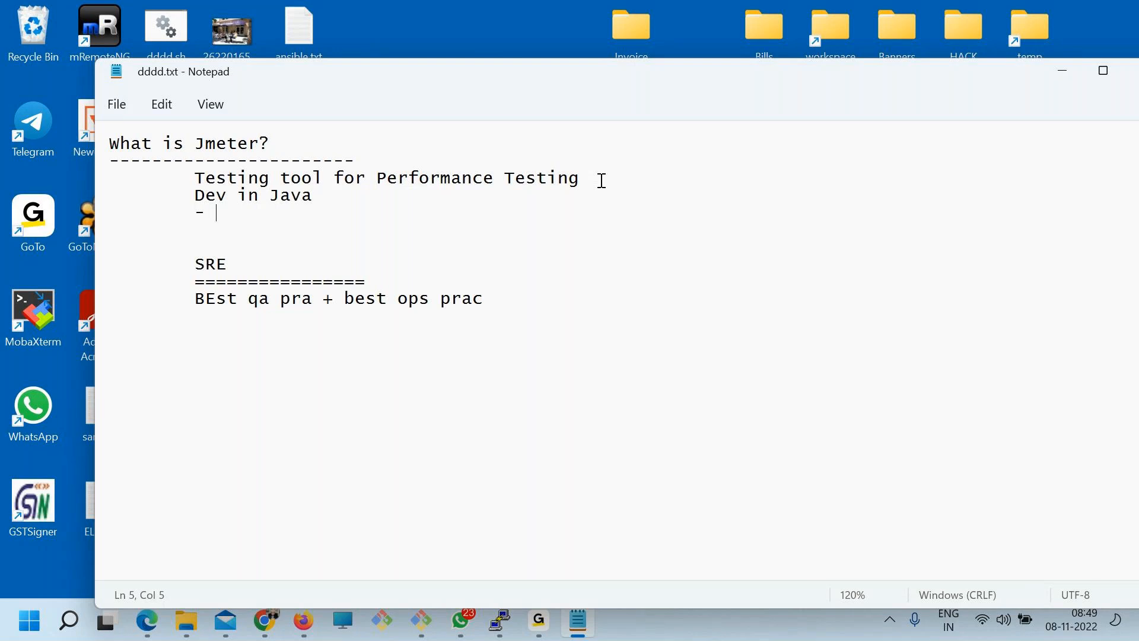
key(BackSpace)
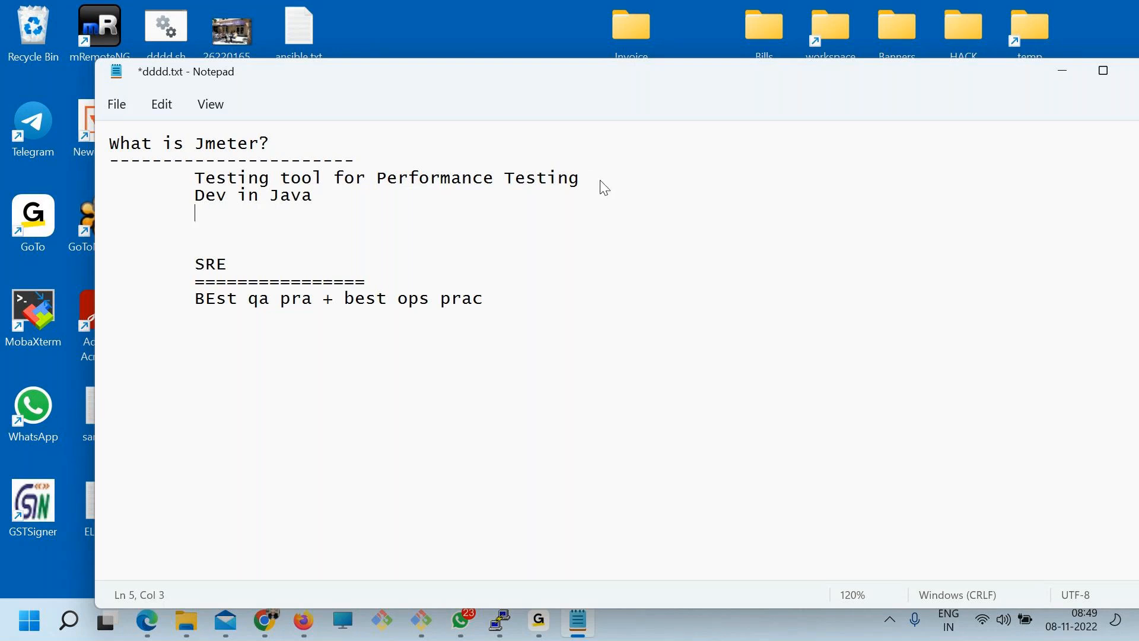
text(U need java to r)
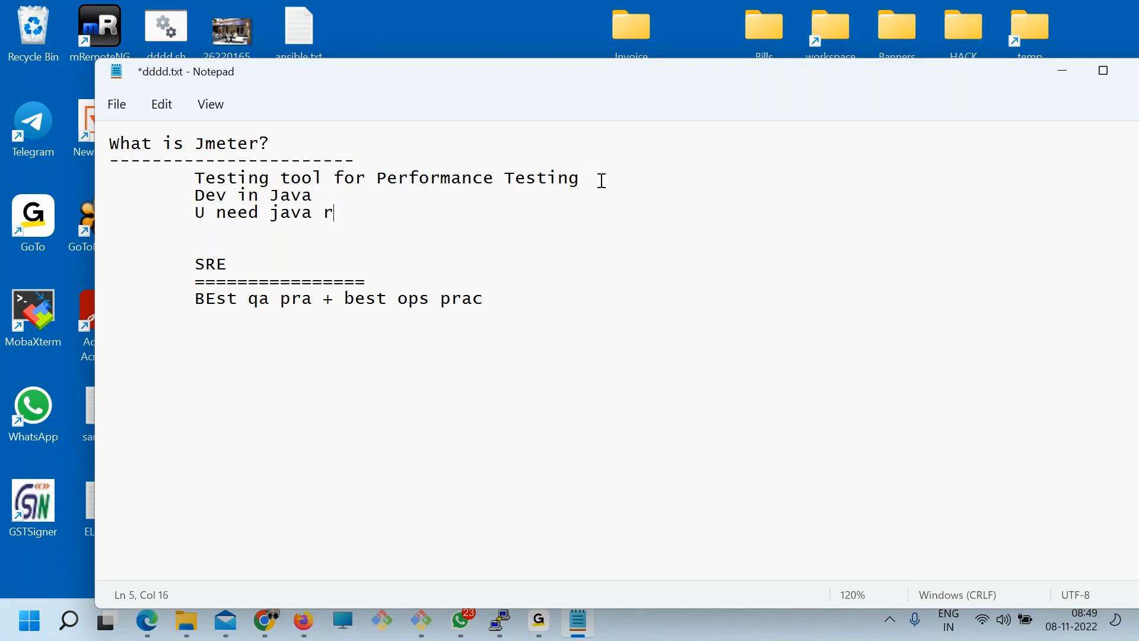
key(BackSpace)
text(to run)
key(ctrl+s)
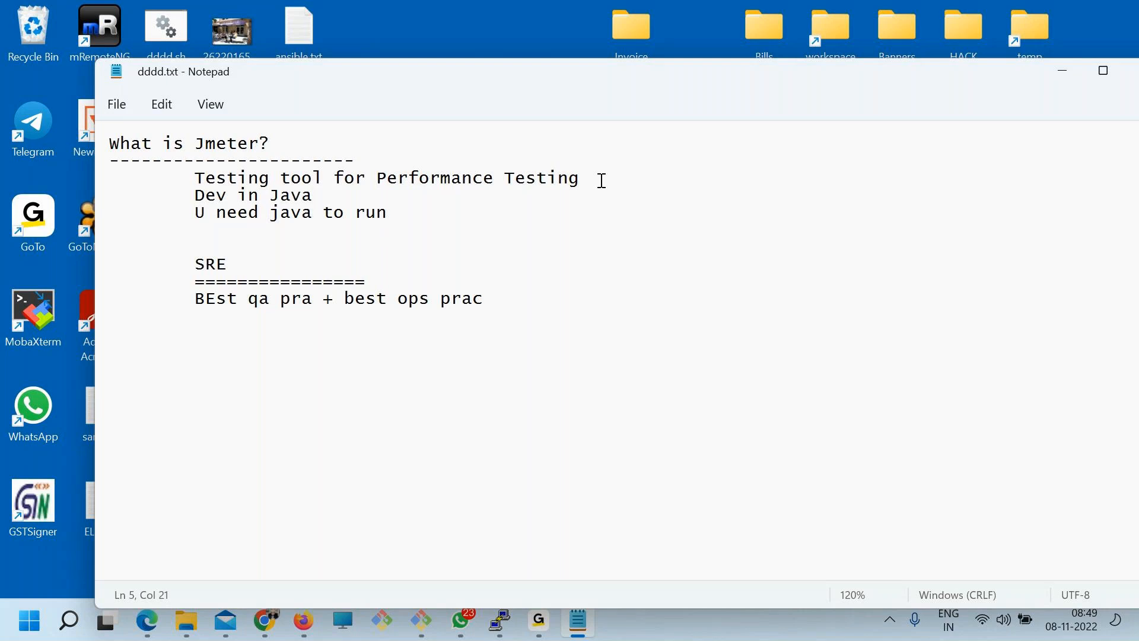
- Add the line "Console | CMd" below the Java requirement line and save the file
key(Return)
key(Tab)
key(ctrl+s)
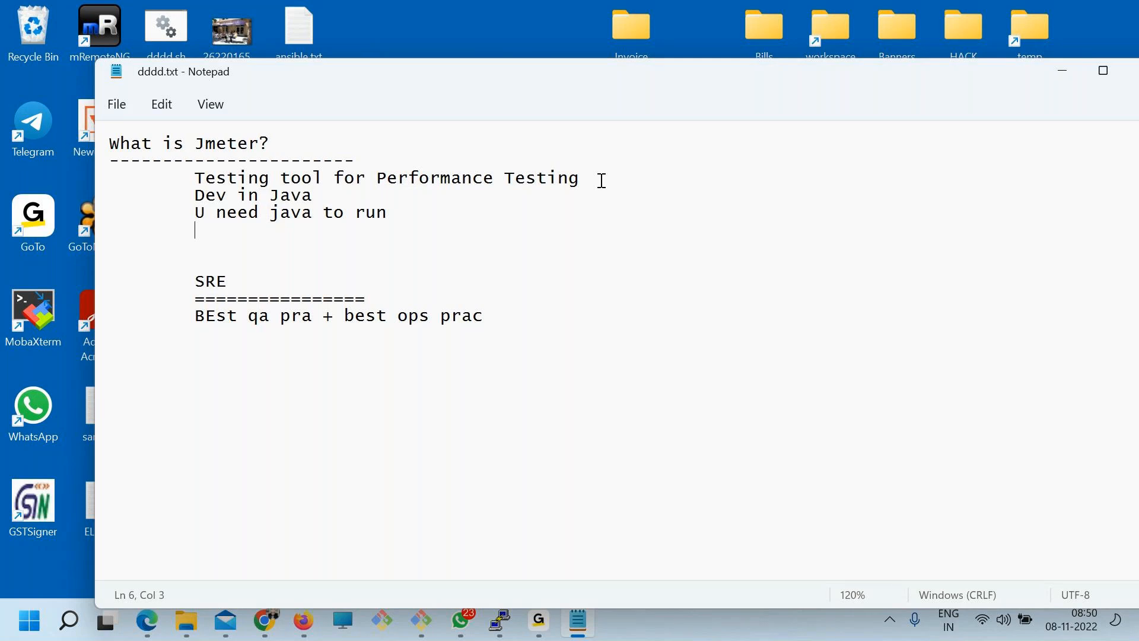
text(Conso)
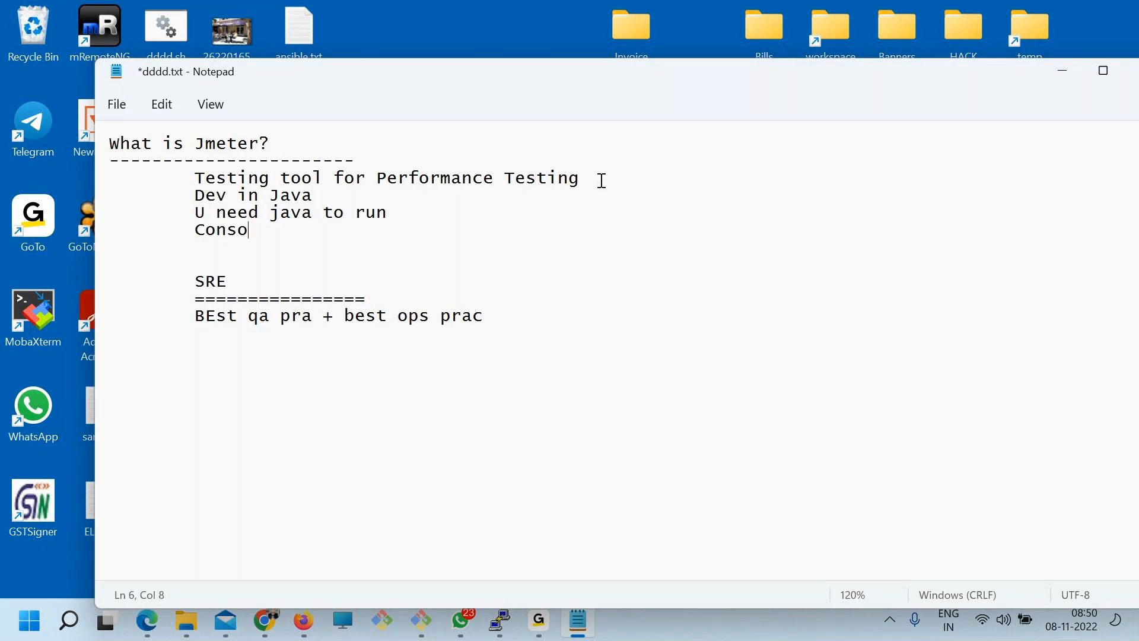
text(le | CMd)
key(ctrl+s)
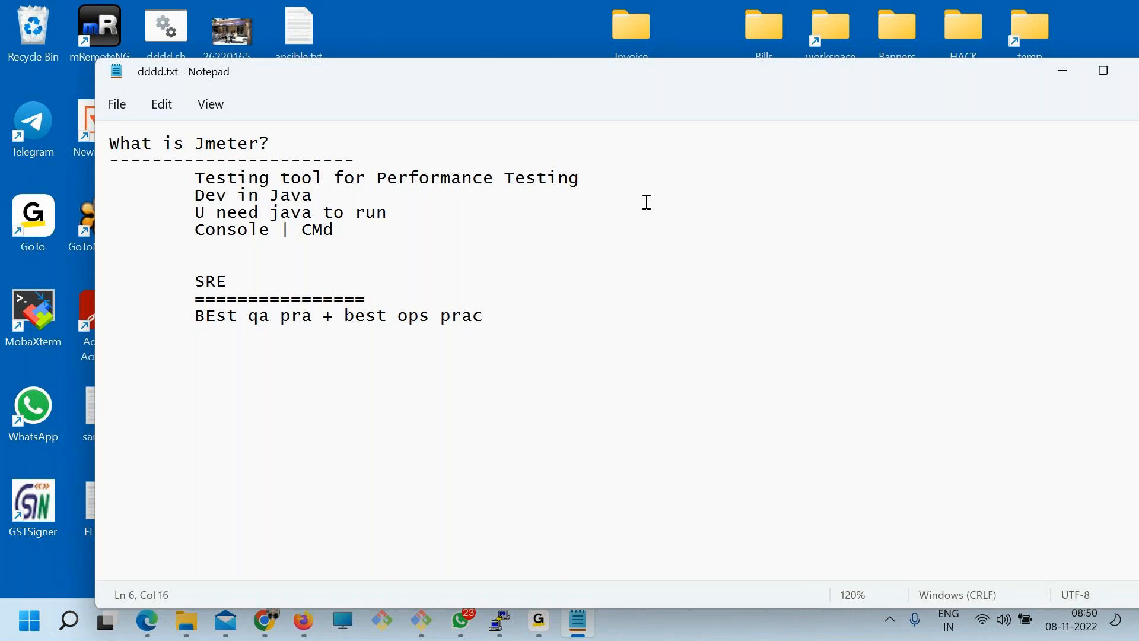
- Add the line "Open Source n FREE" below "Console | CMd" and save the file
drag(347, 232, 207, 154)
click(348, 237)
key(Return)
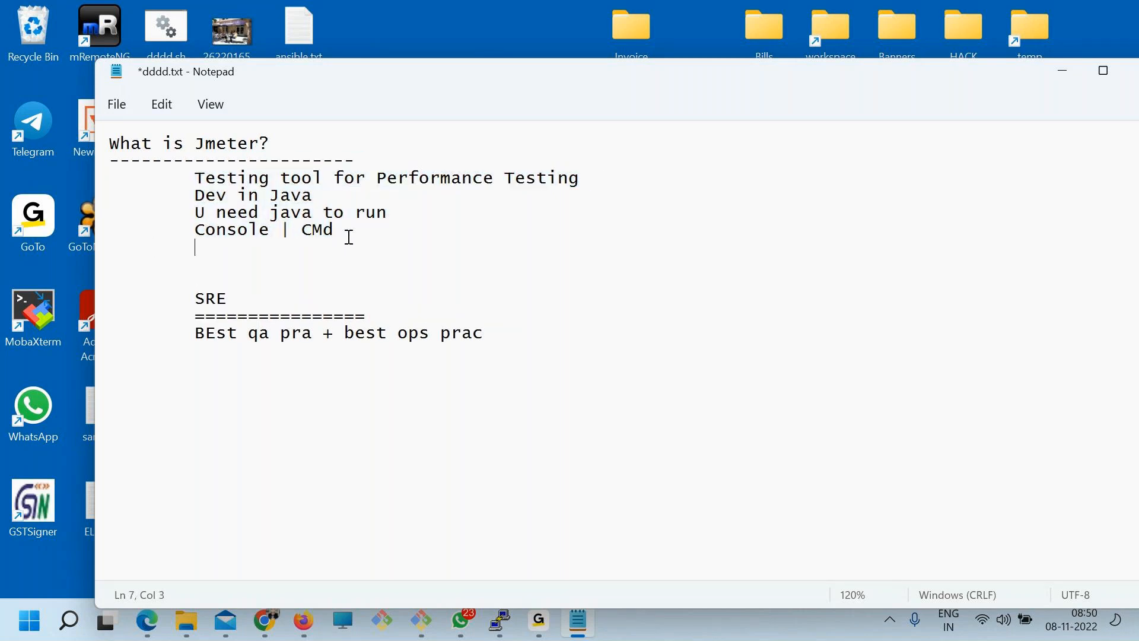
text(Open Source )
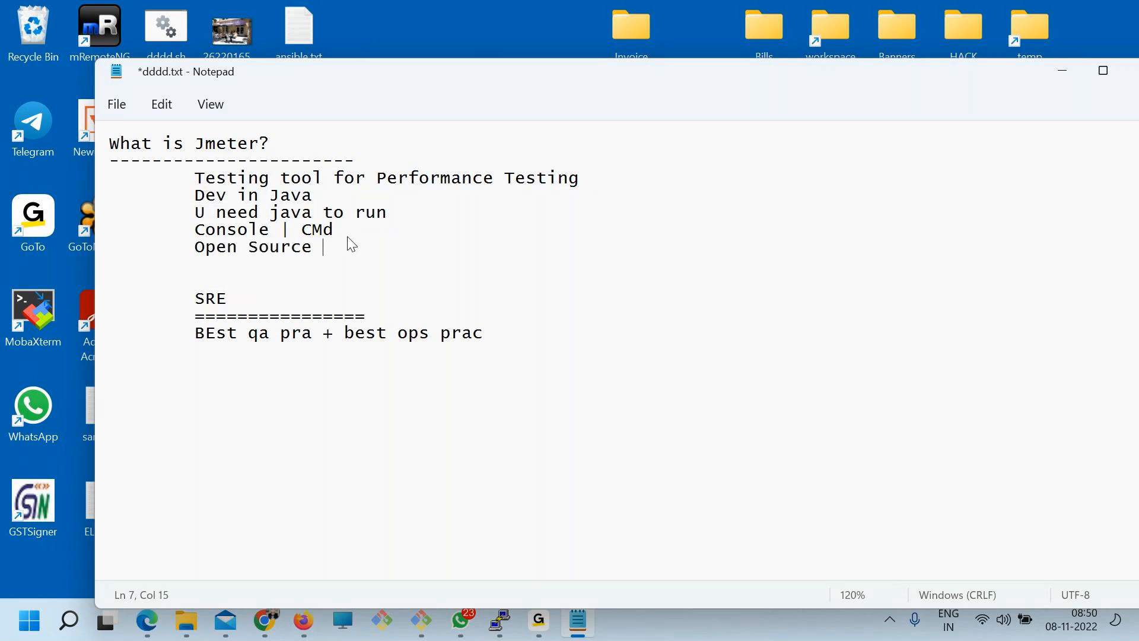
text(n FREE)
key(ctrl+s)
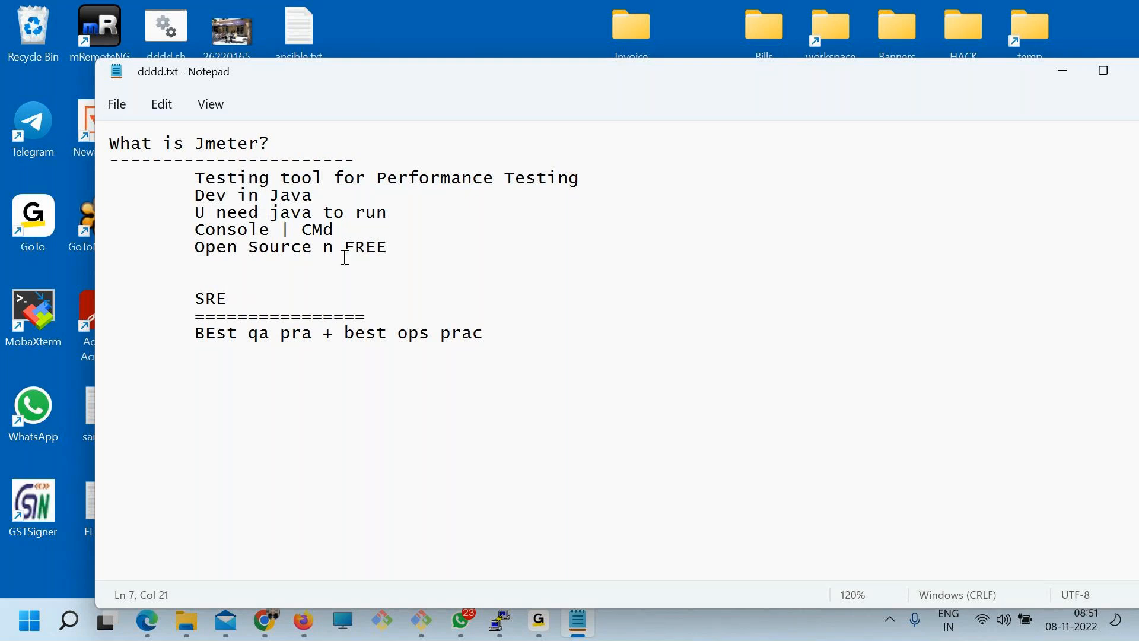
- Add the line "From APache" below "Open Source n FREE" and save the file
key(Return)
key(Tab)
text(From APache)
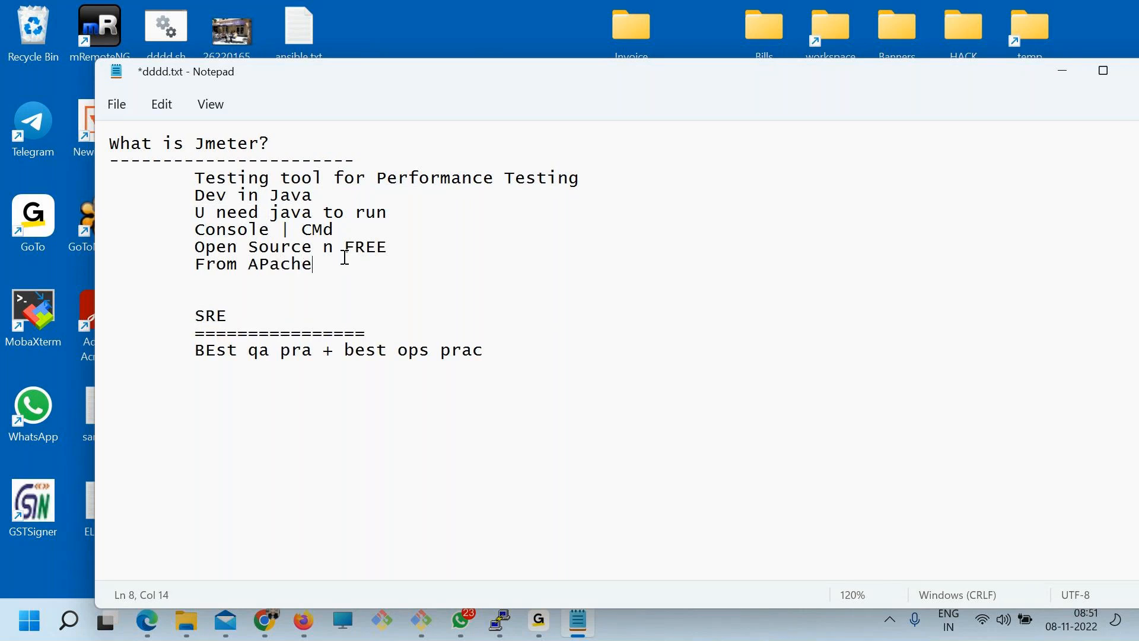
key(ctrl+s)
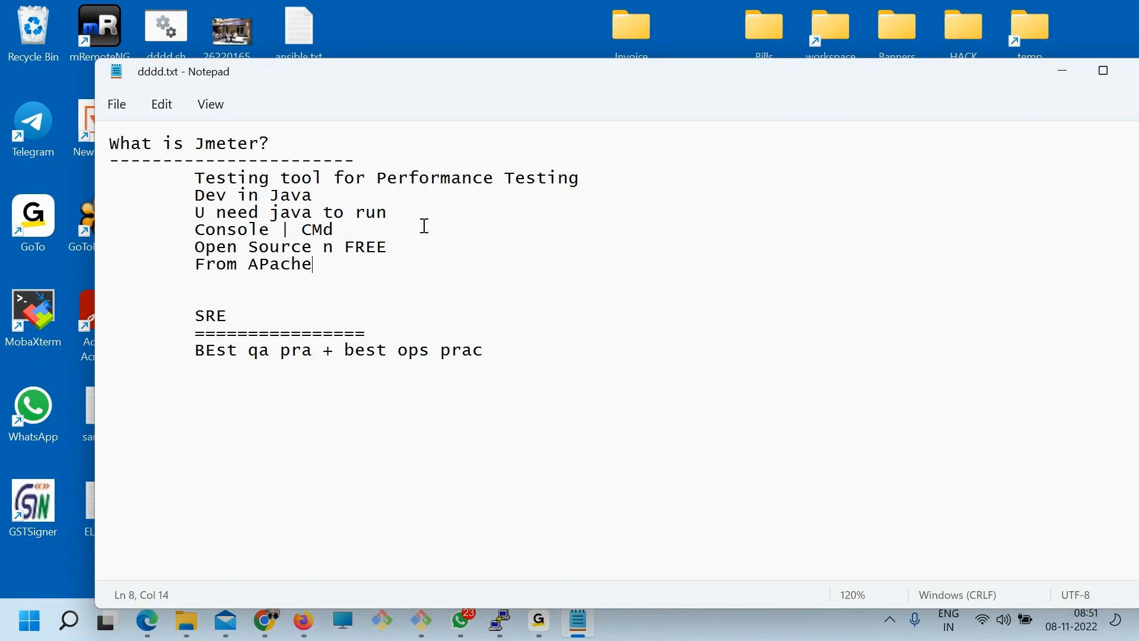
drag(589, 178, 378, 176)
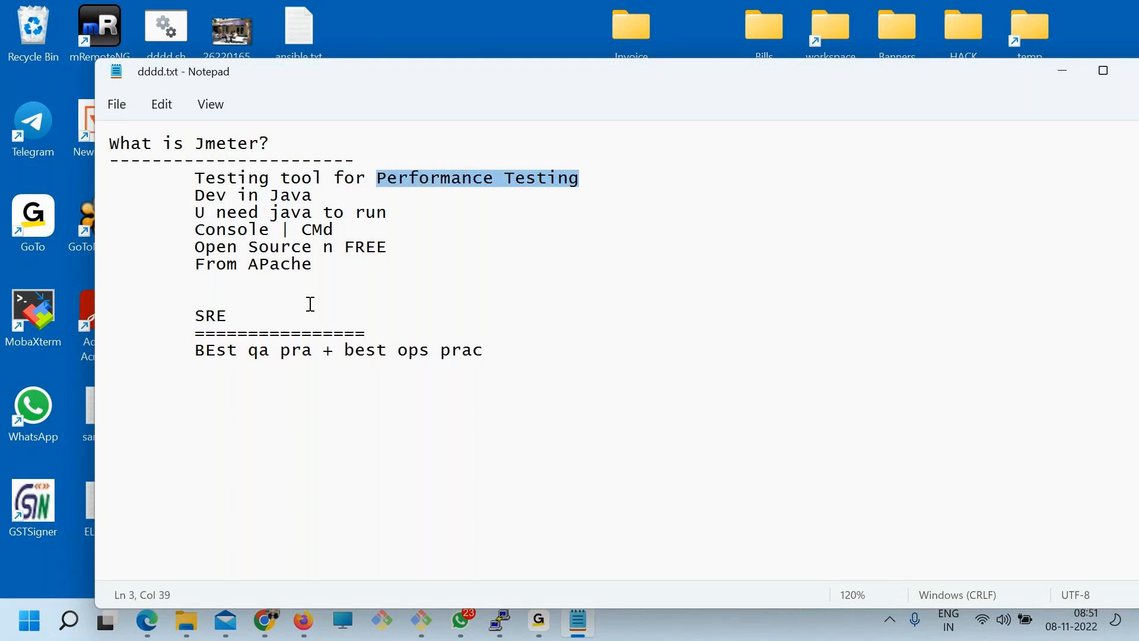
click(300, 297)
- Add the heading "How it works?" with a dashed underline, one blank line below the SRE notes
click(501, 360)
key(Return)
key(Return)
key(Tab)
key(BackSpace)
text(Wh)
key(BackSpace)
key(BackSpace)
text(How ot)
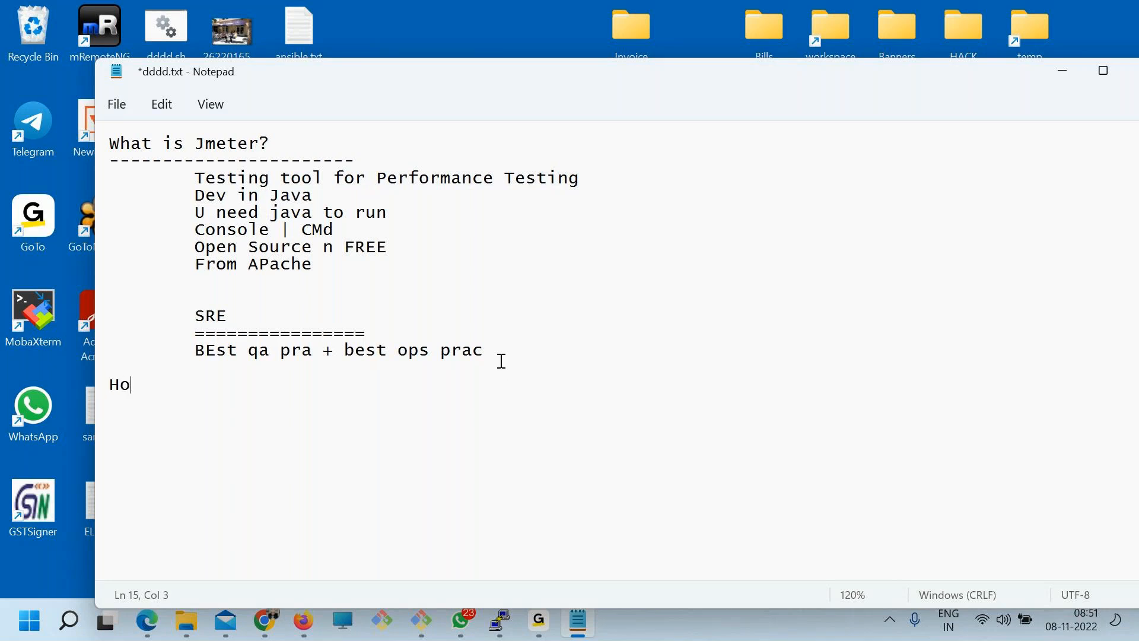
key(BackSpace)
key(BackSpace)
text(it o)
key(BackSpace)
text(worl)
key(BackSpace)
text(ks?)
key(Return)
text(-------------------)
- Add the indented line "DO NOT RUN ur JS" under the "How it works?" heading and save the file
key(Return)
key(Tab)
key(Tab)
text(J)
key(BackSpace)
text(DO )
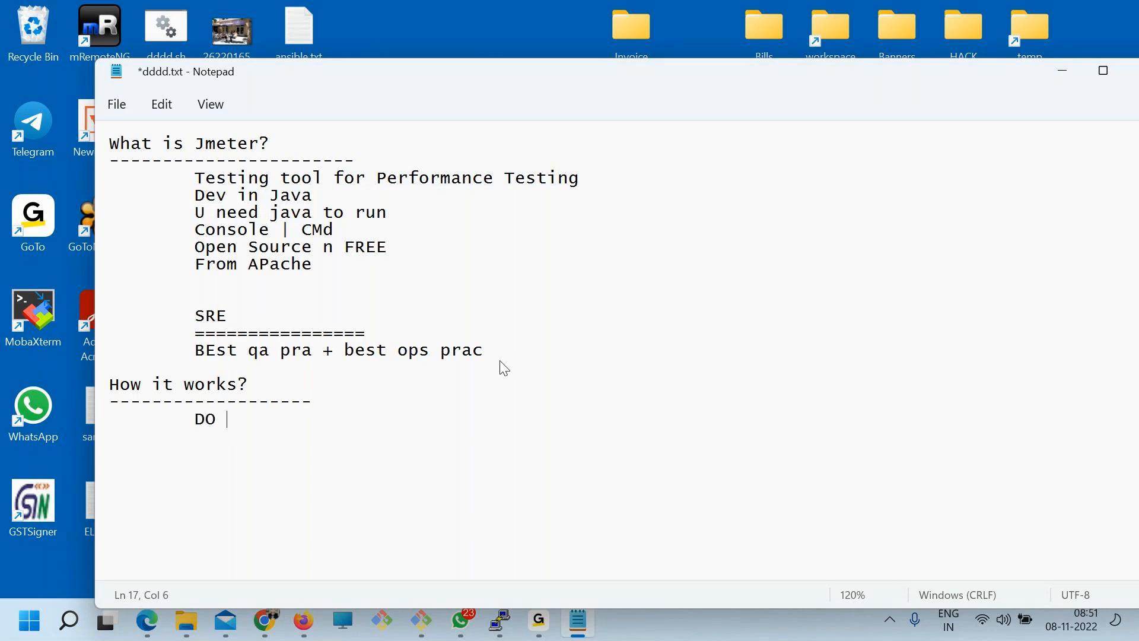
text(NOT RUN ur JS)
key(ctrl+s)
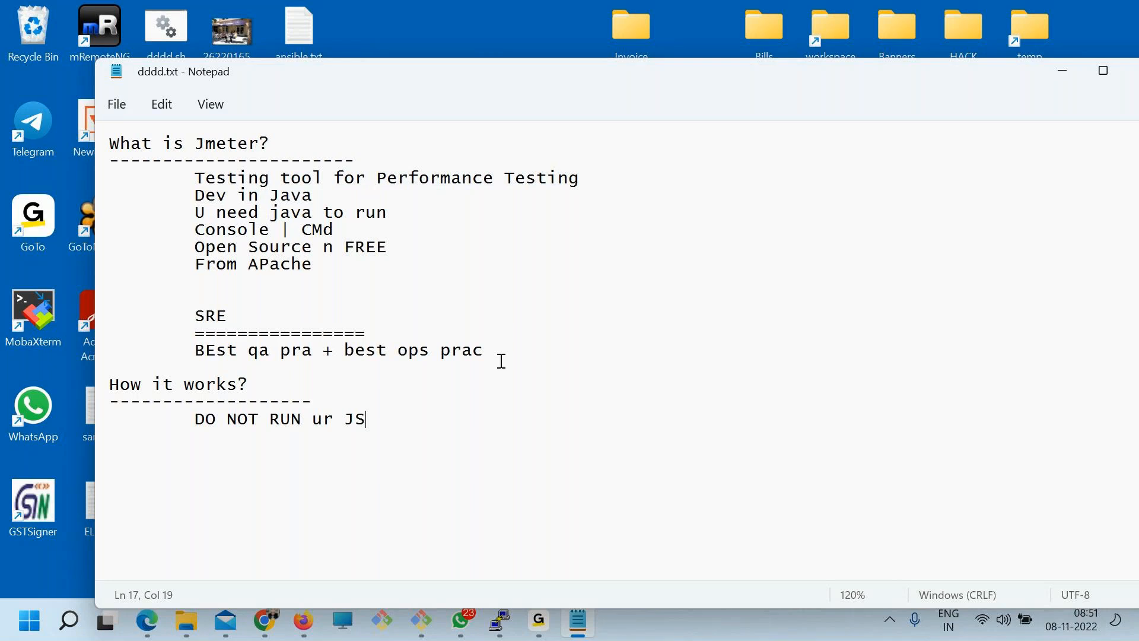
- Switch to Chrome and open the bookmarked Google News site in a new tab
click(276, 630)
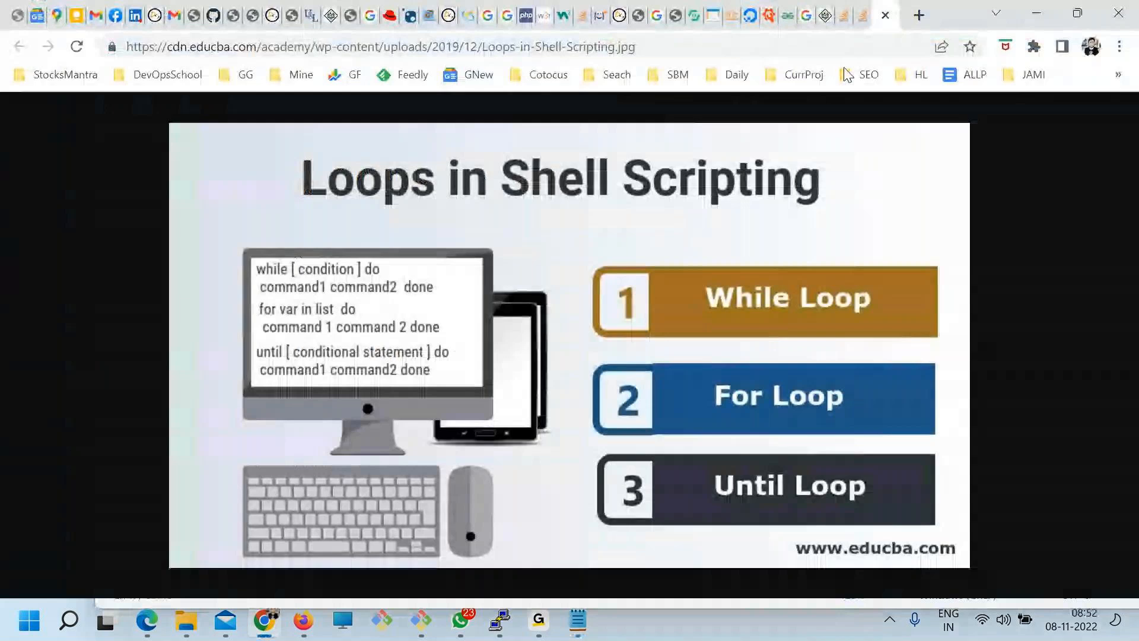
key(ctrl+t)
click(476, 75)
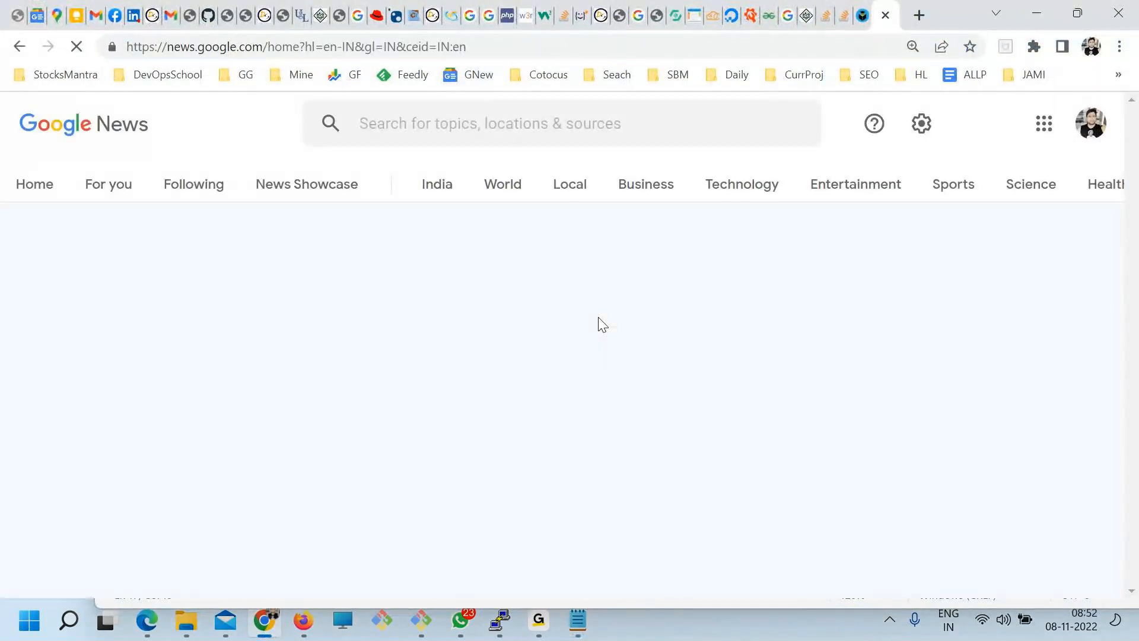
- Examine the page source of Google News, close the source view and return to the notes in Notepad
right_click(270, 134)
click(374, 391)
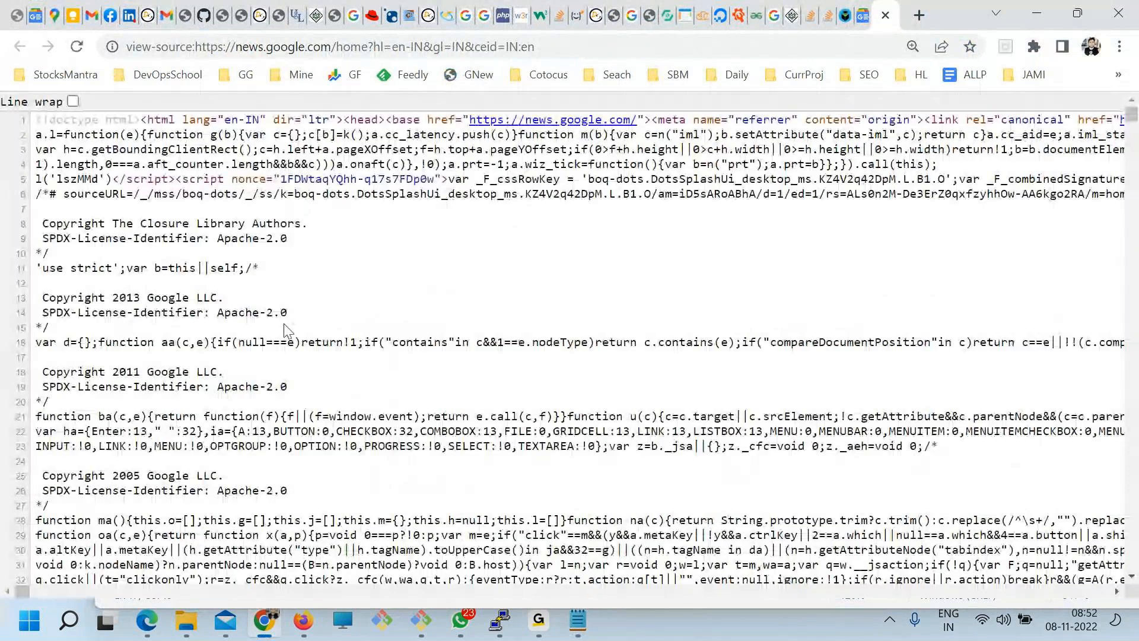
scroll(306, 352, down, 7)
scroll(305, 353, down, 7)
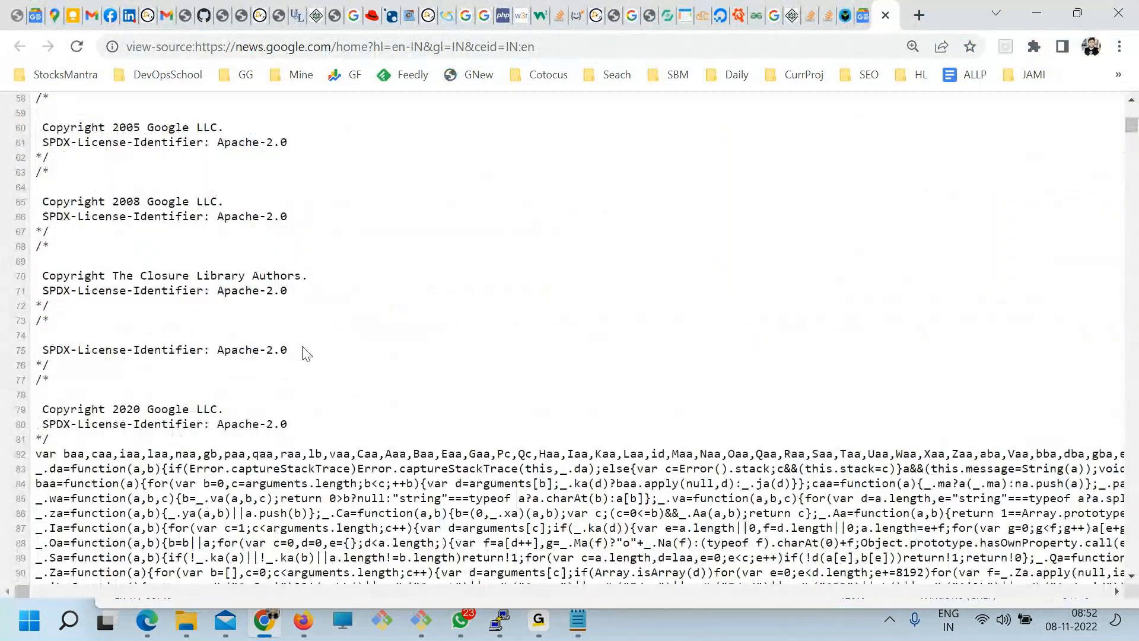
scroll(306, 352, down, 5)
key(ctrl+w)
key(alt+Tab)
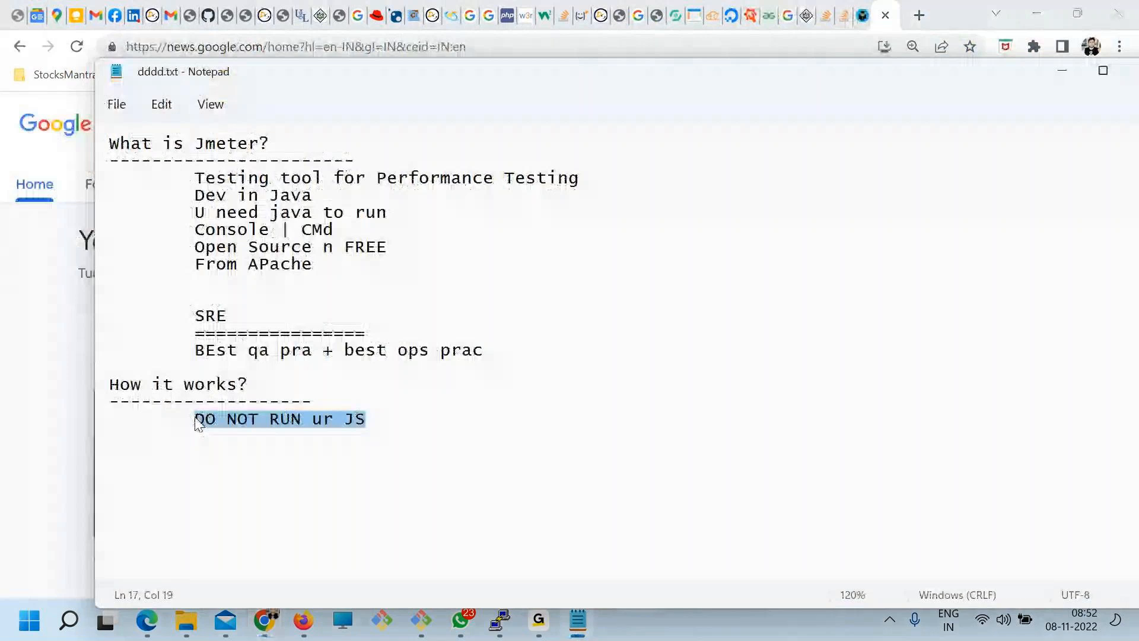
- Add the line "ITS NOT A BROWSERS TESTING TOOL" below "DO NOT RUN ur JS" and save the file
click(234, 436)
click(389, 417)
key(Return)
key(Tab)
text(ITS NOT A )
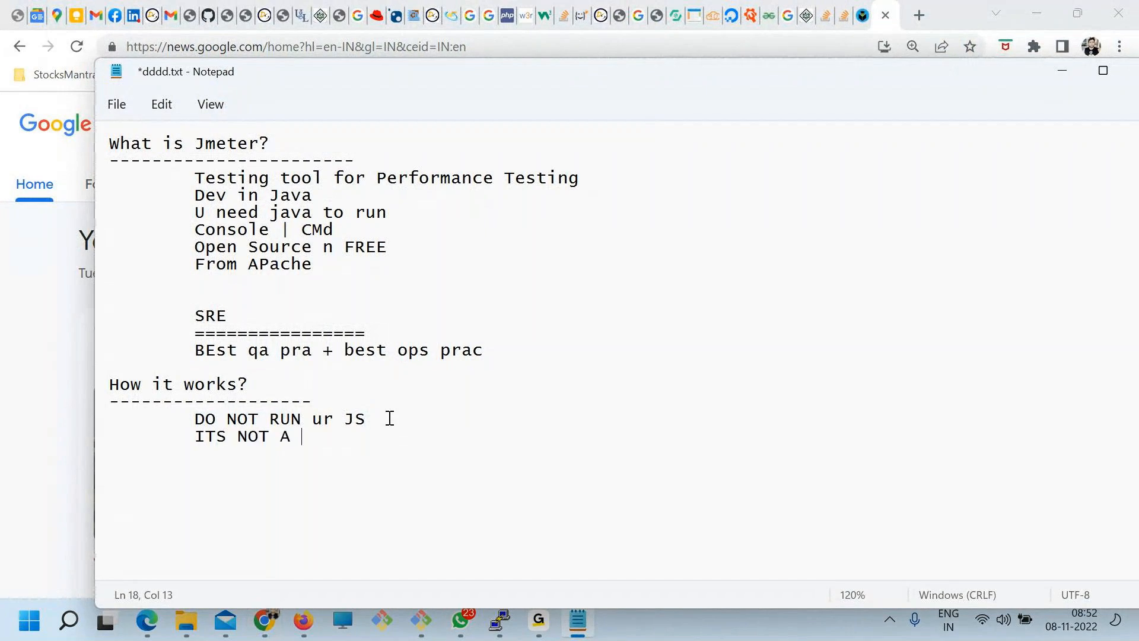
text(BROWSERS TESTING TOOL)
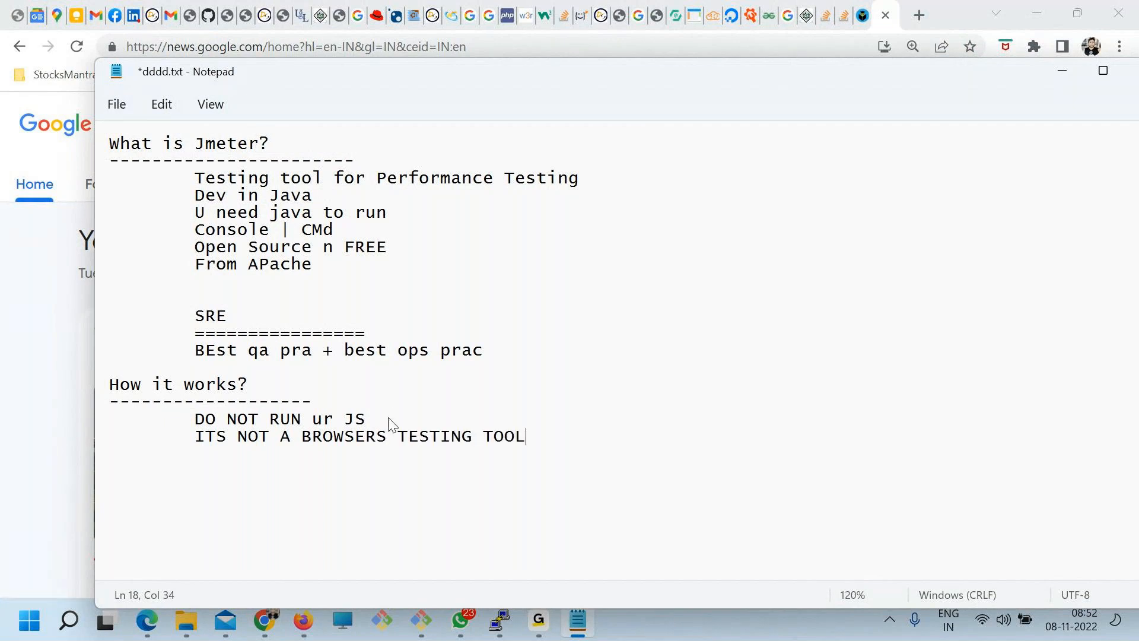
key(ctrl+s)
- Add the indented line "Just hit on network/port" after a blank line in the "How it works?" section and save the file
key(Return)
key(Tab)
key(Return)
key(Tab)
key(Tab)
text(Just ho)
key(BackSpace)
text(ut)
key(BackSpace)
key(BackSpace)
key(BackSpace)
text(it on network)
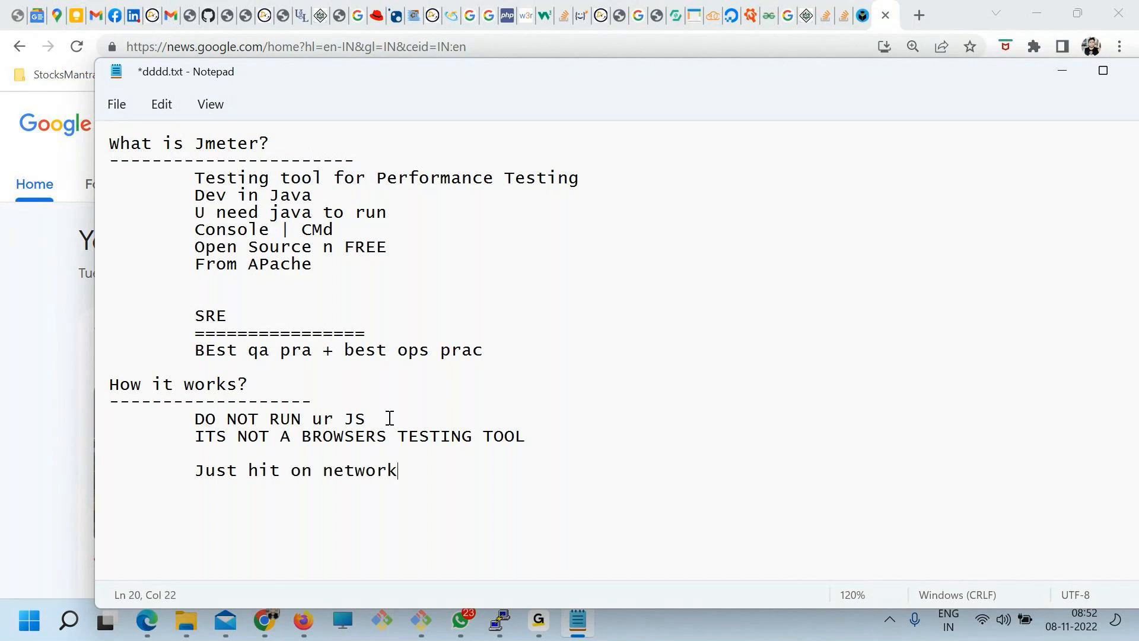
text(/port)
key(ctrl+s)
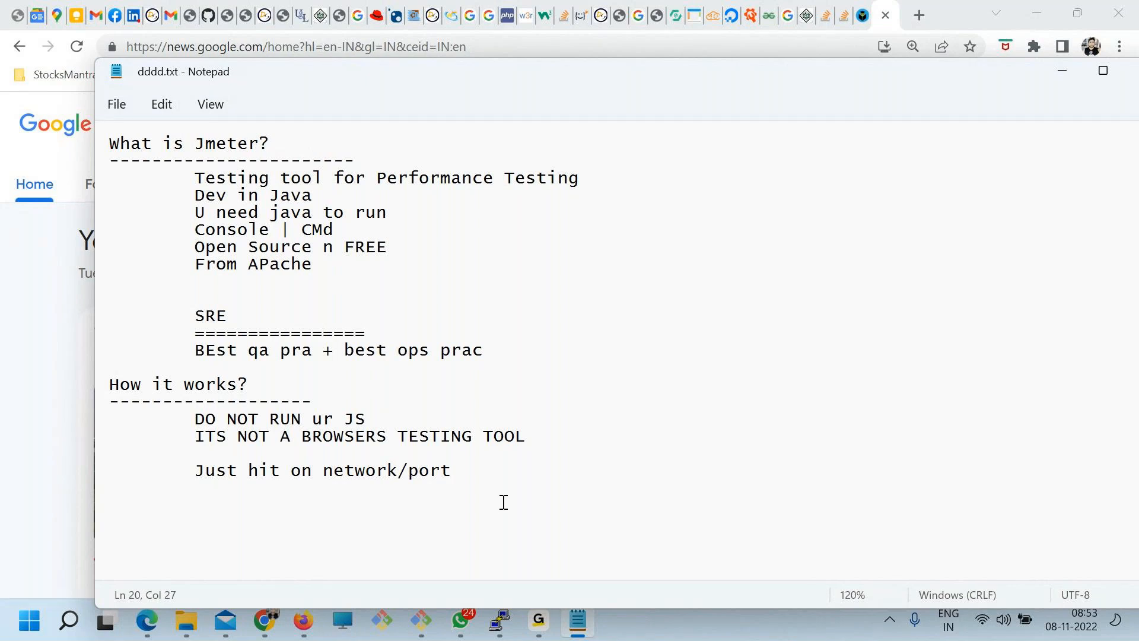
- Add the heading "How to setup Jemeter?" after a blank line below "Just hit on network/port"
drag(503, 501, 194, 469)
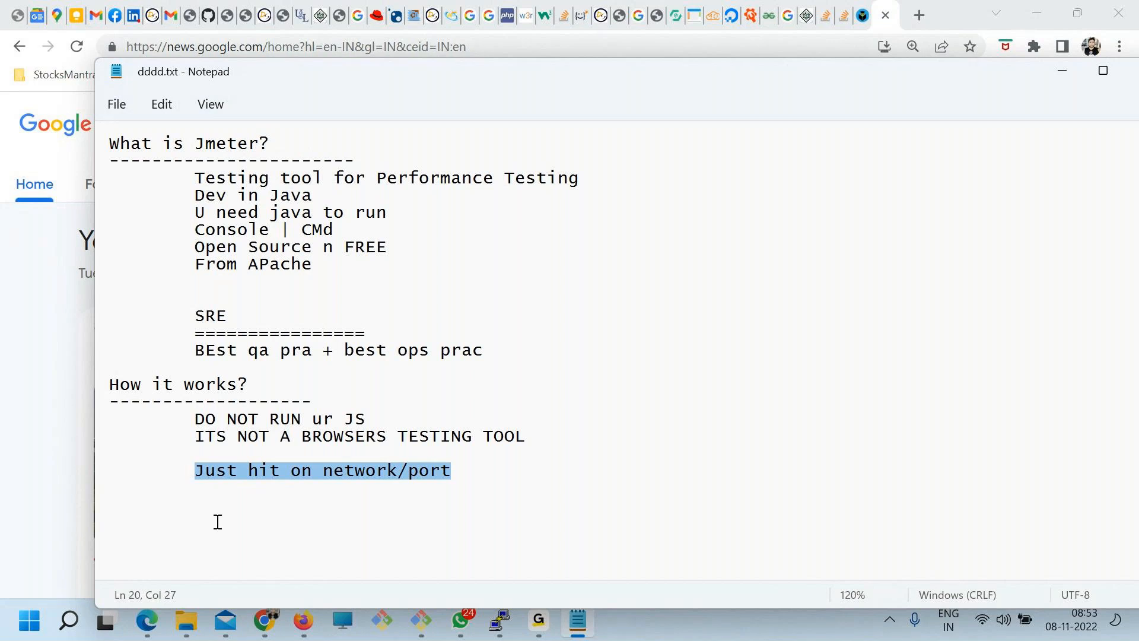
click(468, 479)
key(Return)
key(Return)
text(H)
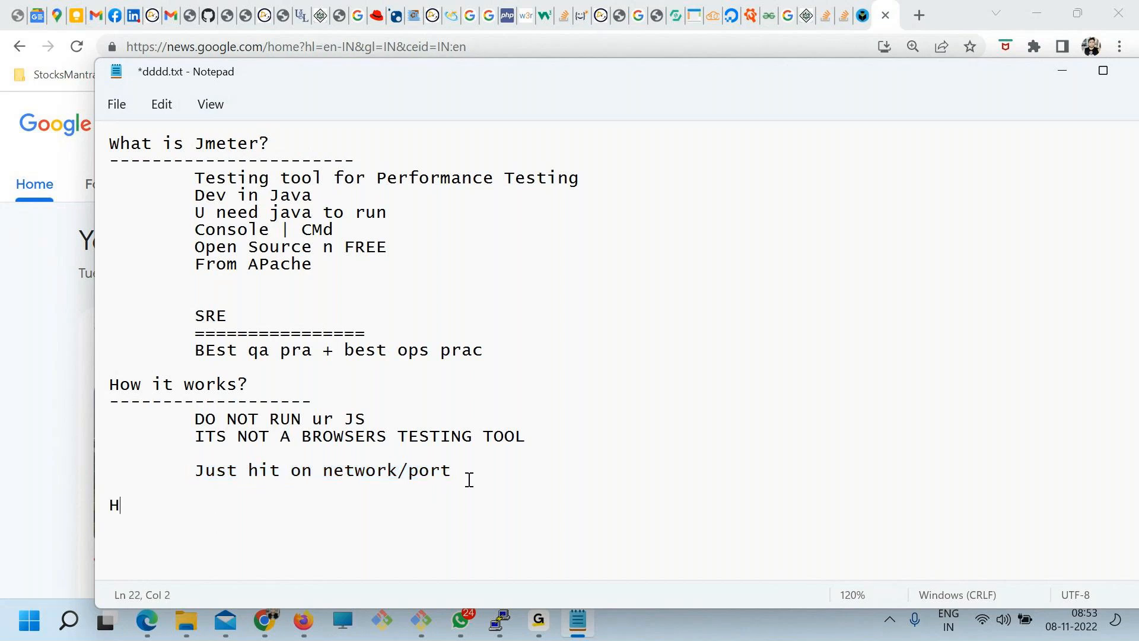
text(ow to setup Jemete)
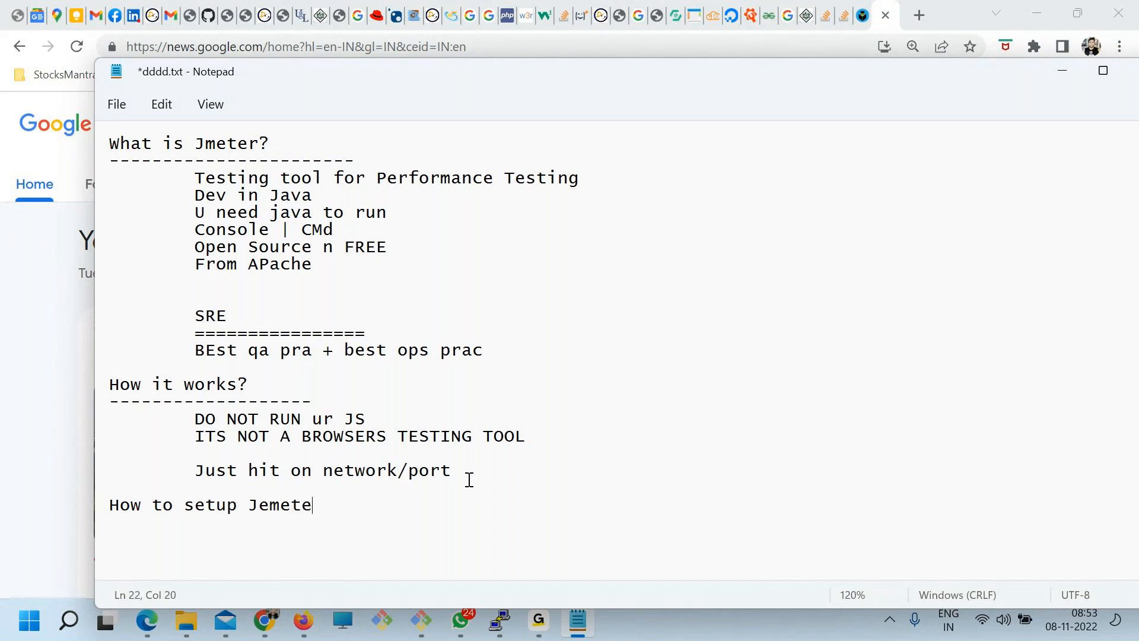
key(BackSpace)
text(r)
key(BackSpace)
text(er?)
key(Return)
- Add the indented item "- JAVA" under the "How to setup Jemeter?" heading
key(Tab)
text(- JAAVA)
key(BackSpace)
key(BackSpace)
key(BackSpace)
key(BackSpace)
text(AVA)
- Add the indented item "- Download - extract - run" below "- JAVA" and save the file
key(Return)
key(Tab)
key(Tab)
text(- Download - ext)
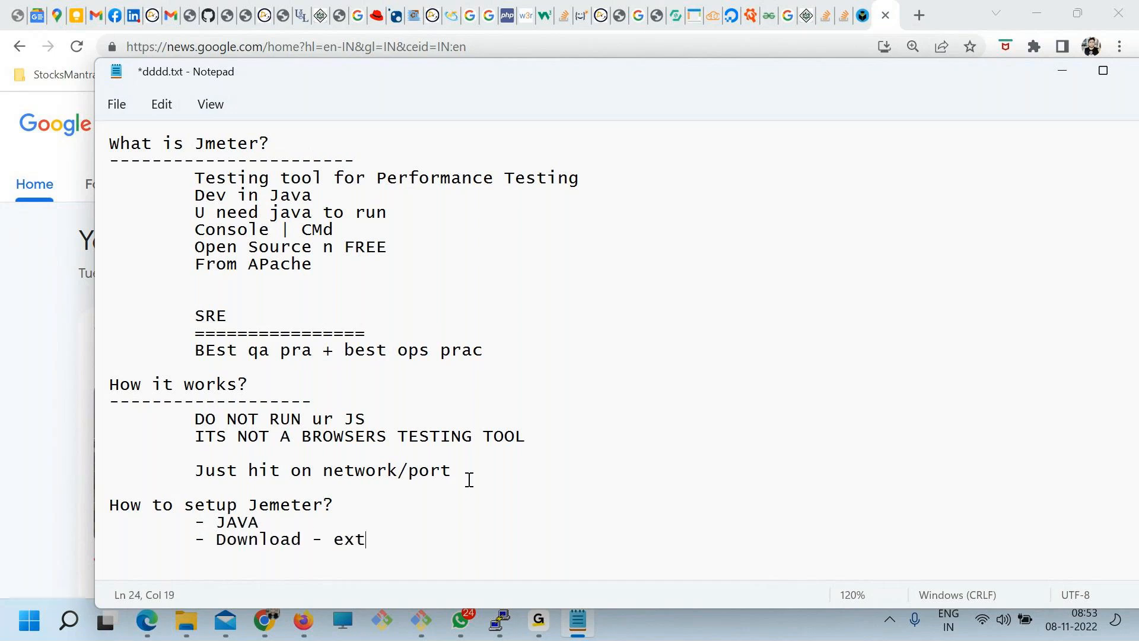
text(ract)
click(734, 269)
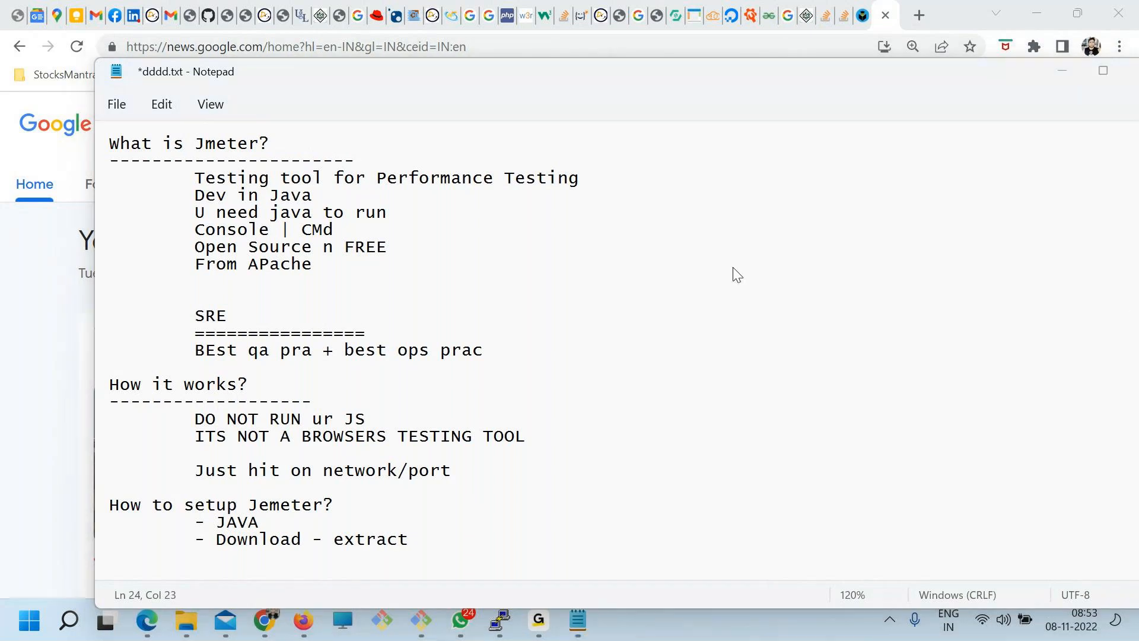
click(429, 532)
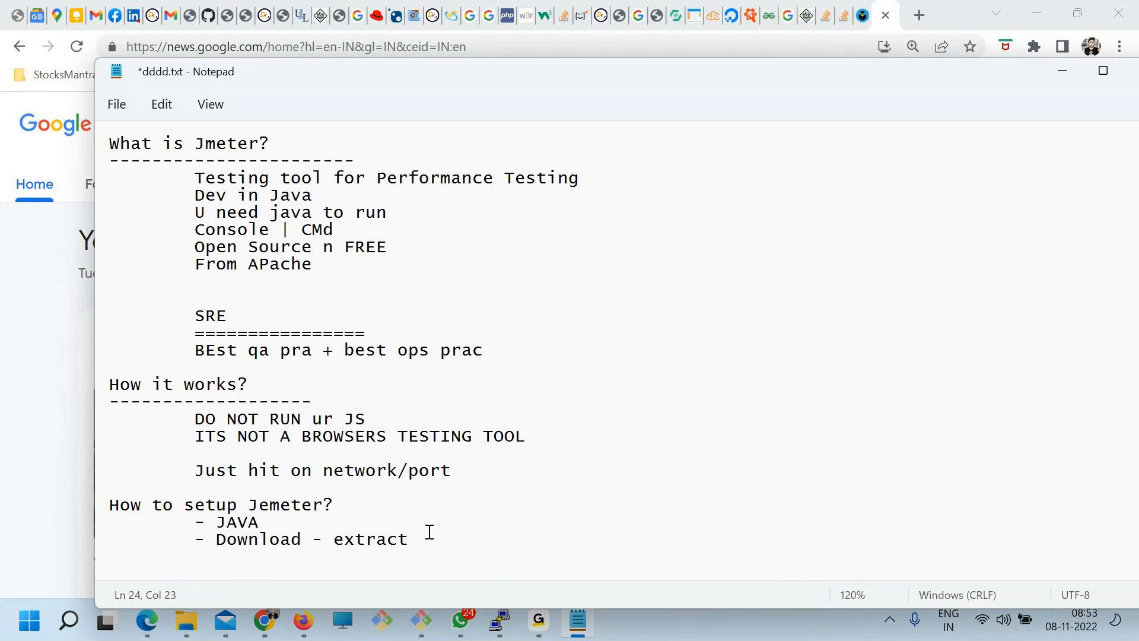
text(- riu)
key(BackSpace)
key(BackSpace)
text(un)
key(ctrl+s)
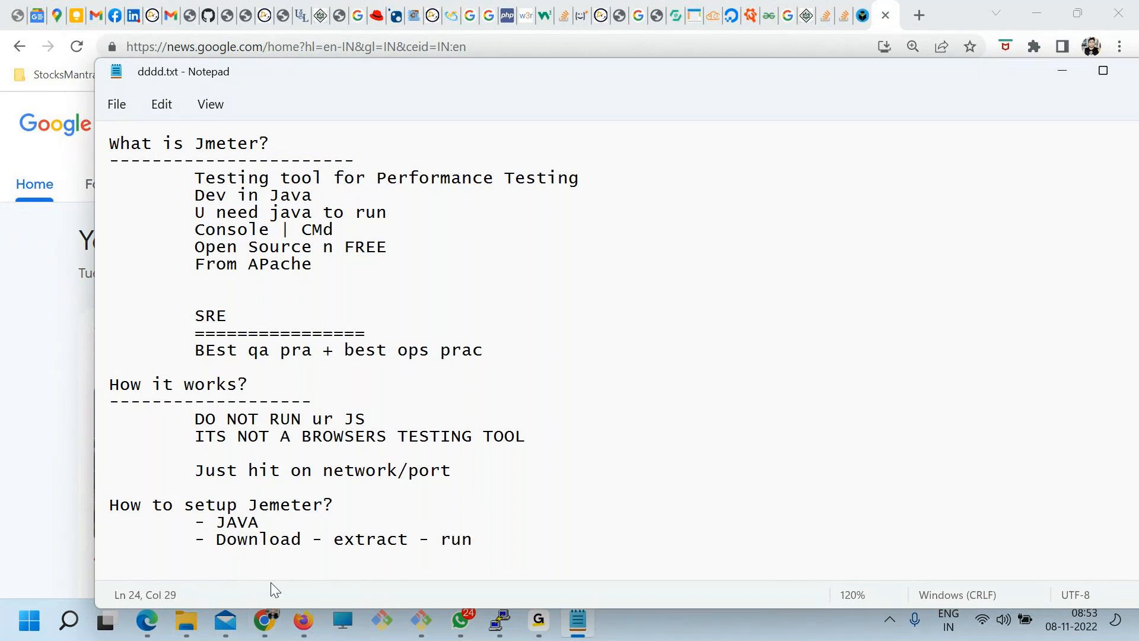
- Switch to Chrome and search Google for "jmeter download"
click(265, 620)
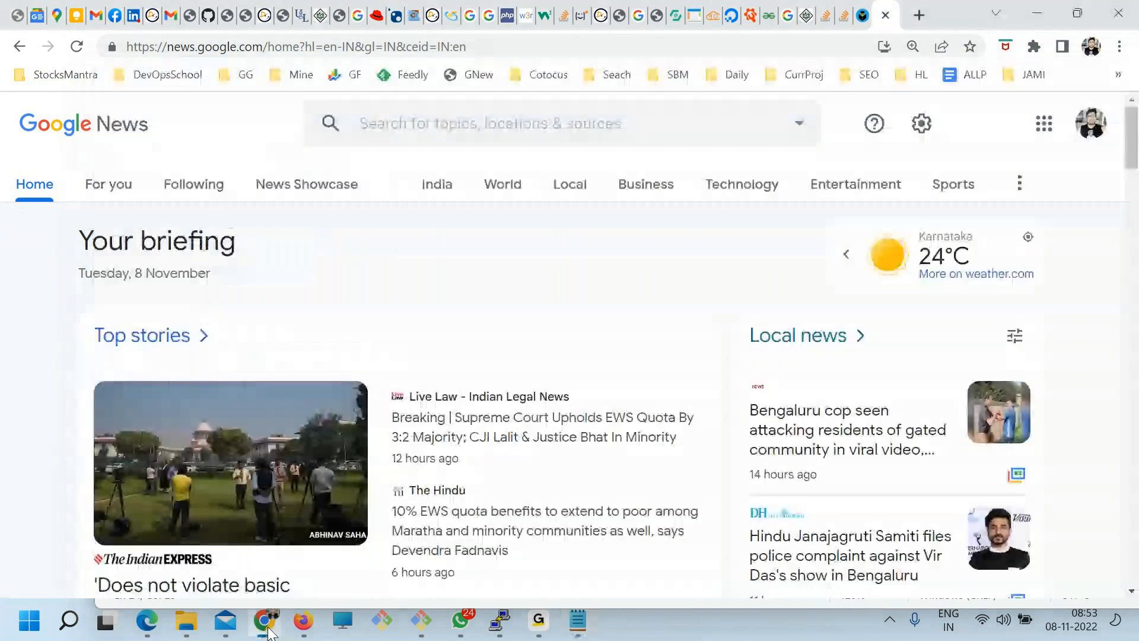
click(784, 52)
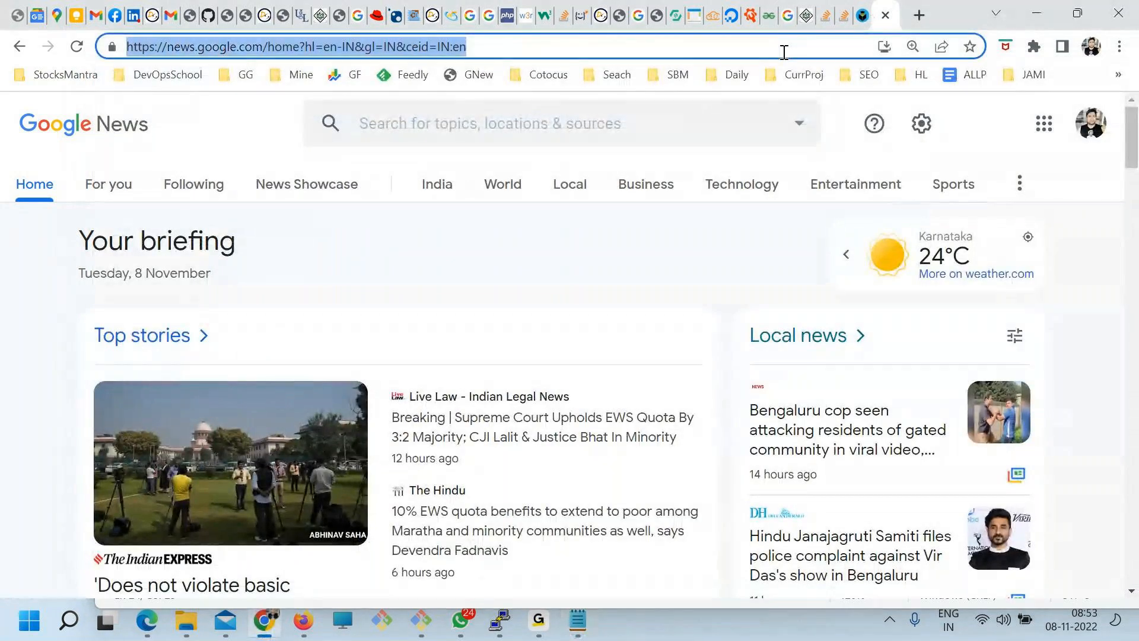
text(je)
key(BackSpace)
key(BackSpace)
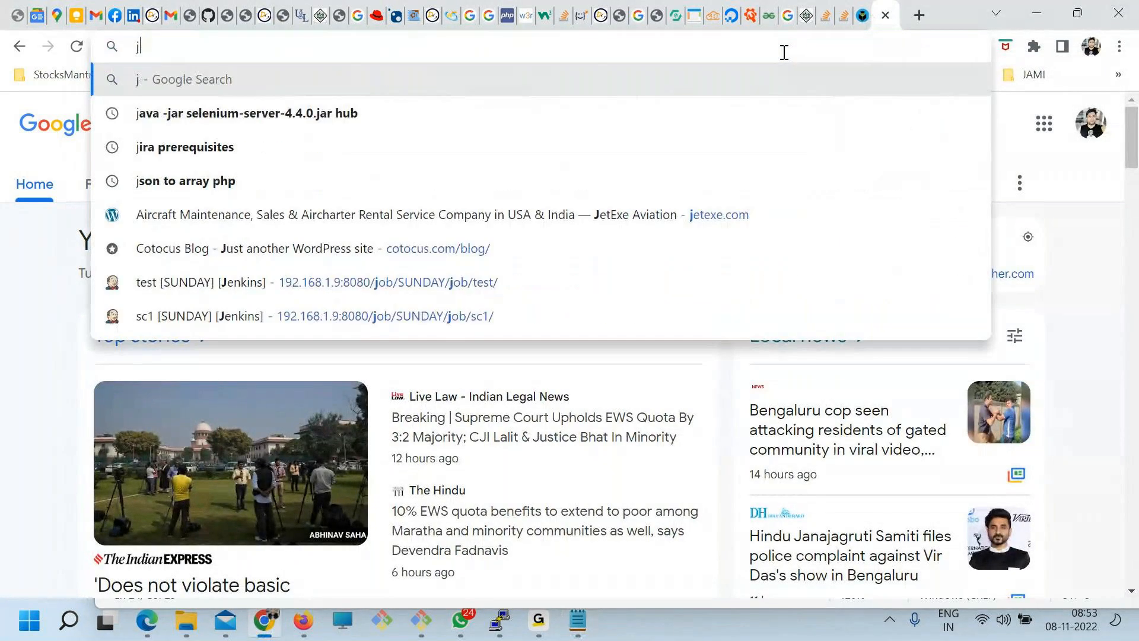
text(meter dow)
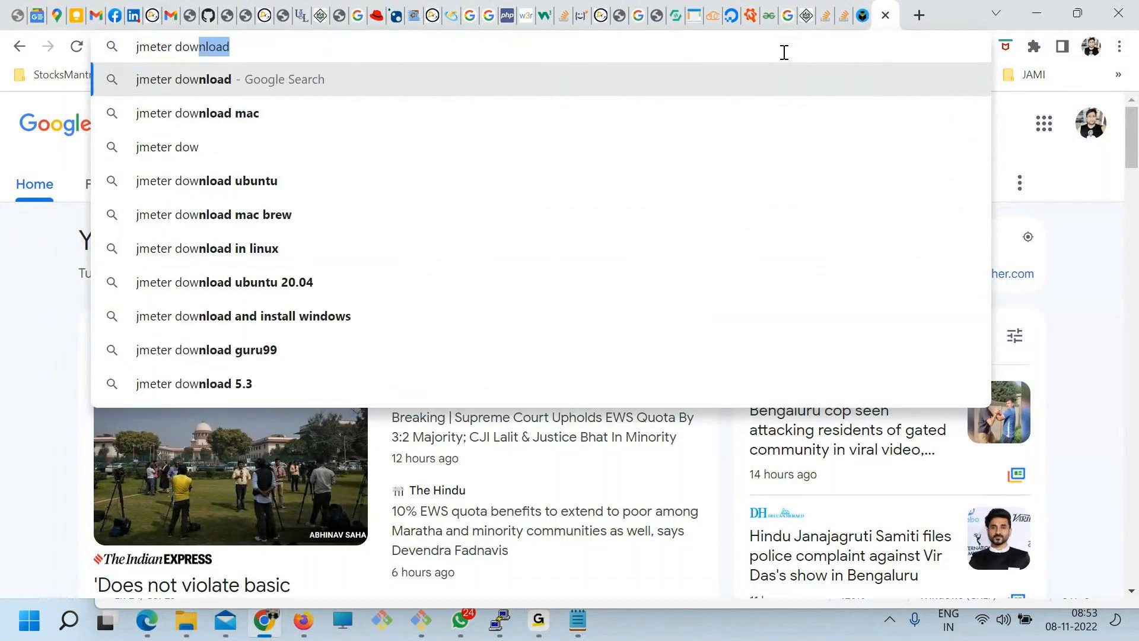
key(Return)
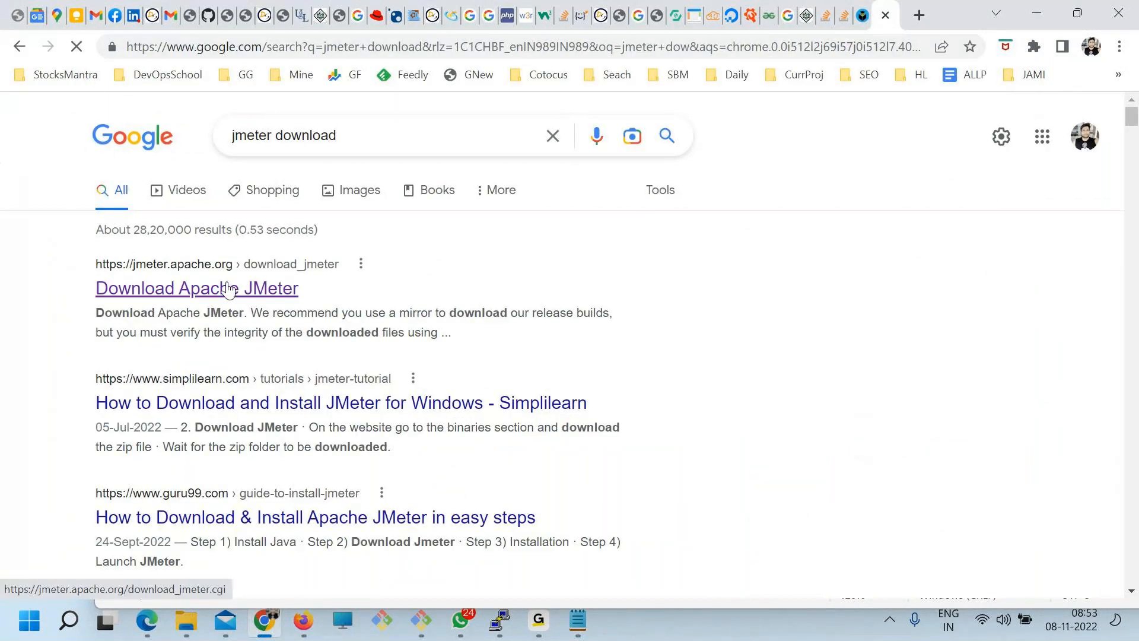
- Open the Download Apache JMeter page on jmeter.apache.org and examine the binaries offered for Apache JMeter 5.5
click(229, 289)
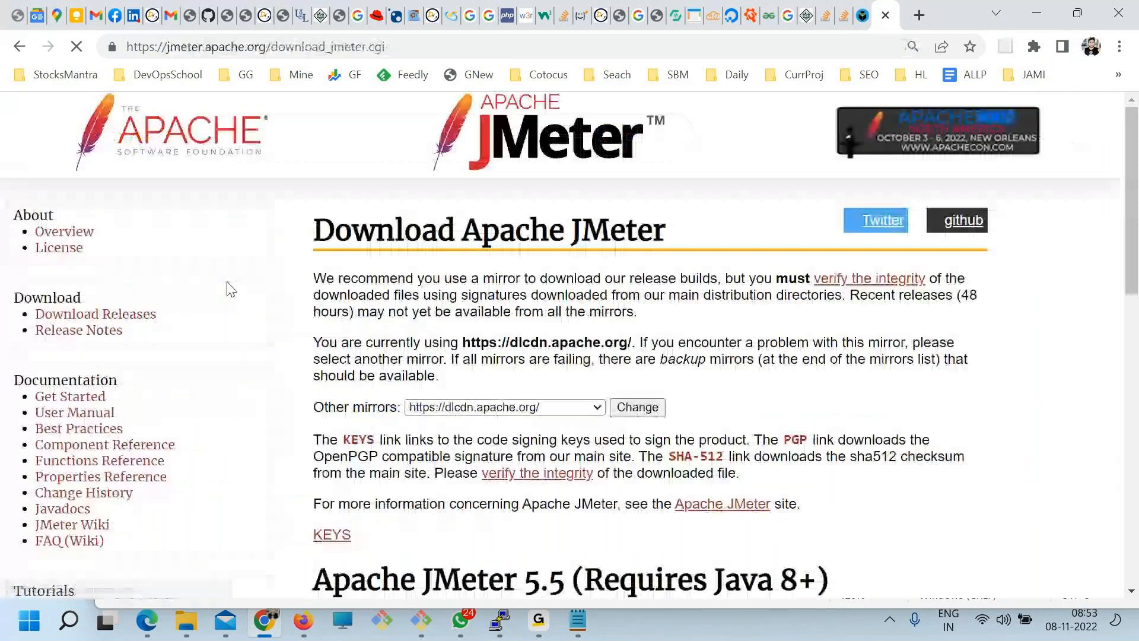
scroll(230, 289, down, 8)
drag(339, 273, 481, 265)
drag(392, 267, 479, 270)
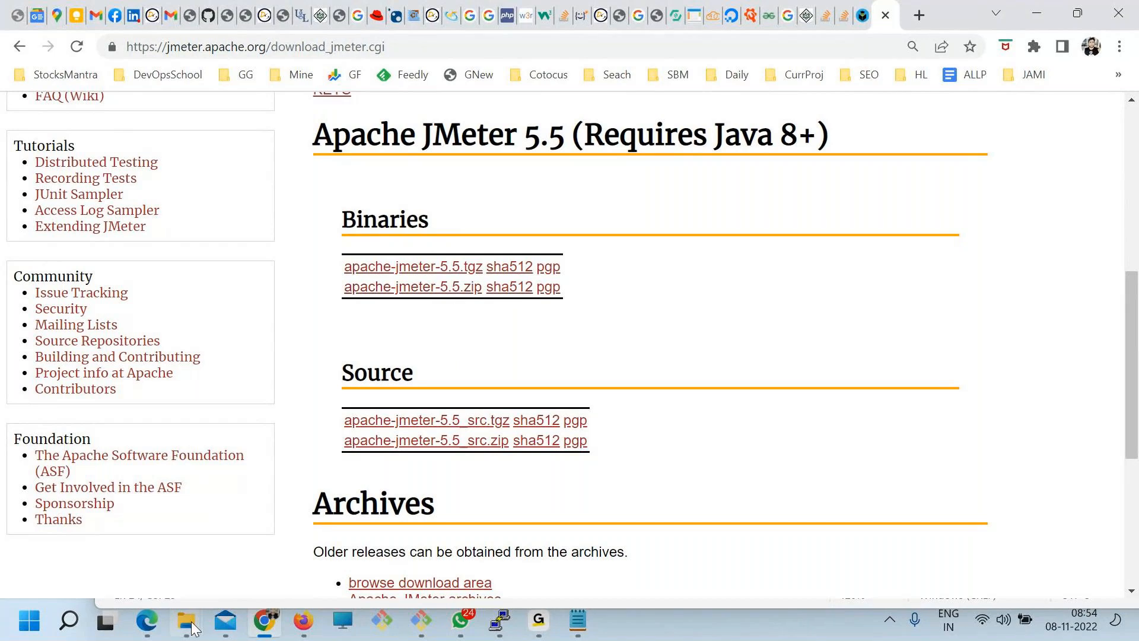
- Switch to the Downloads window in File Explorer and browse to the folder C:\tools\apache-jmeter-5.4
mouse_move(192, 628)
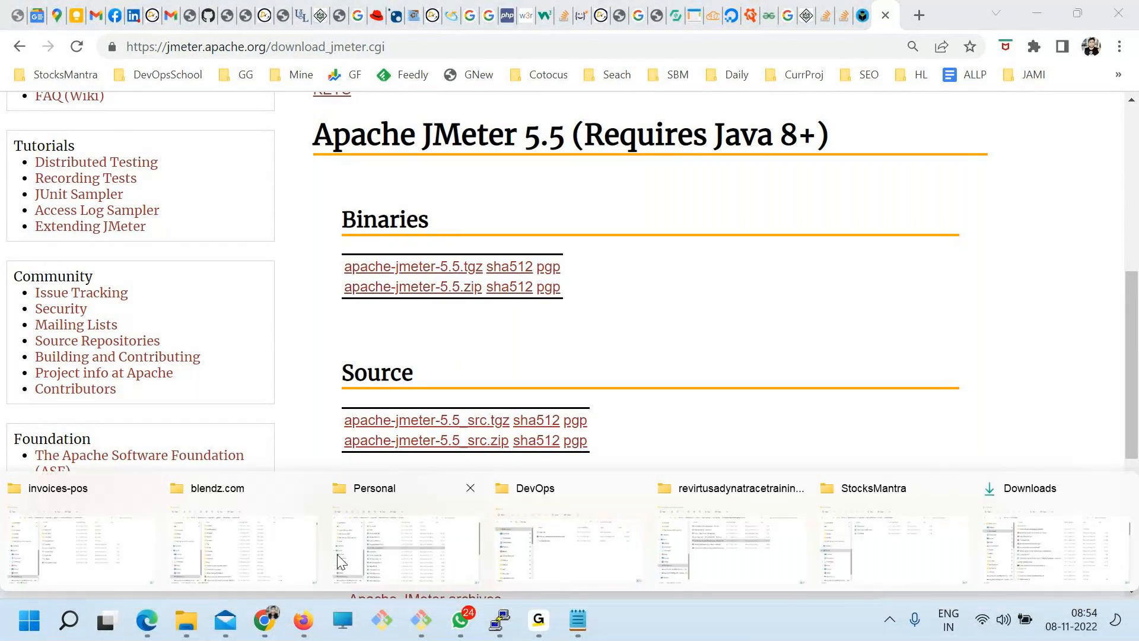
click(1013, 550)
scroll(160, 445, down, 3)
scroll(180, 509, down, 3)
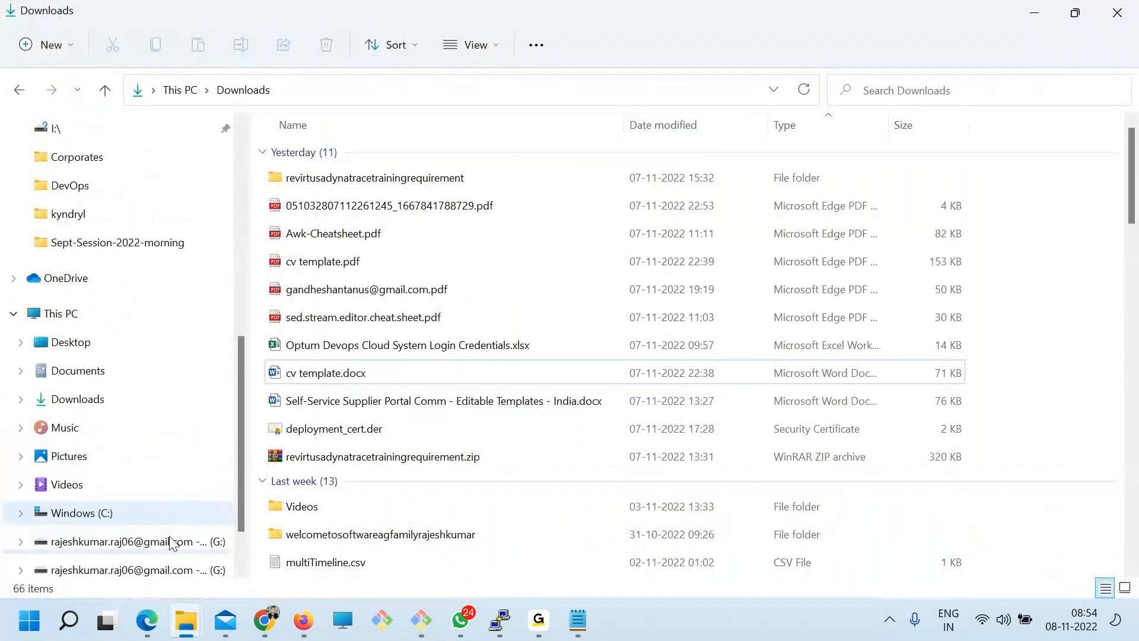
click(105, 466)
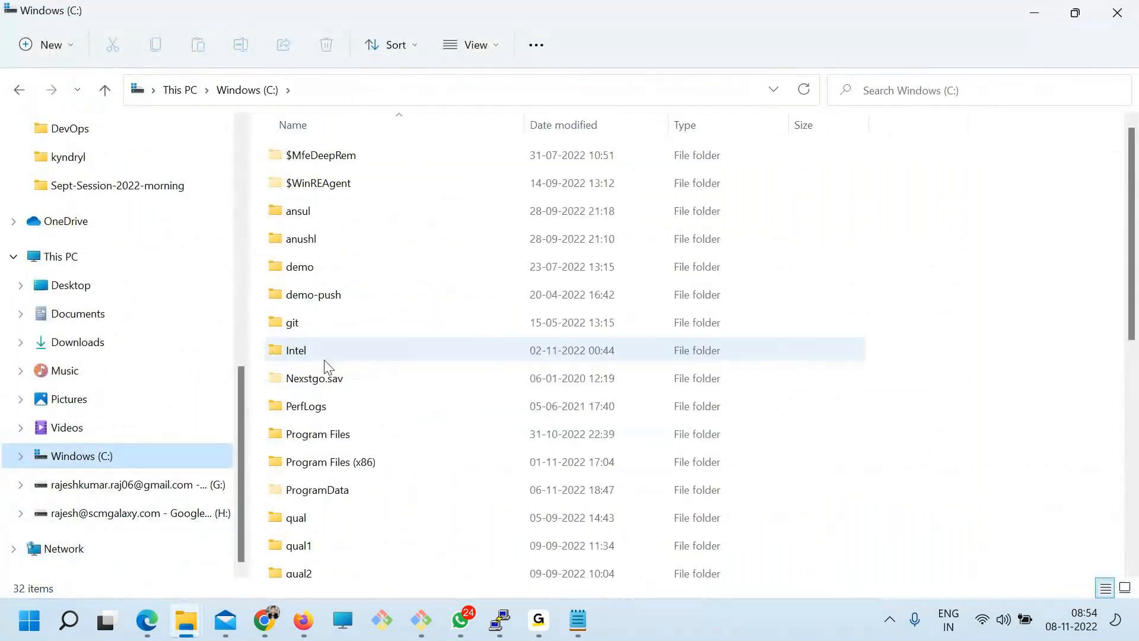
scroll(335, 504, down, 3)
scroll(335, 504, down, 2)
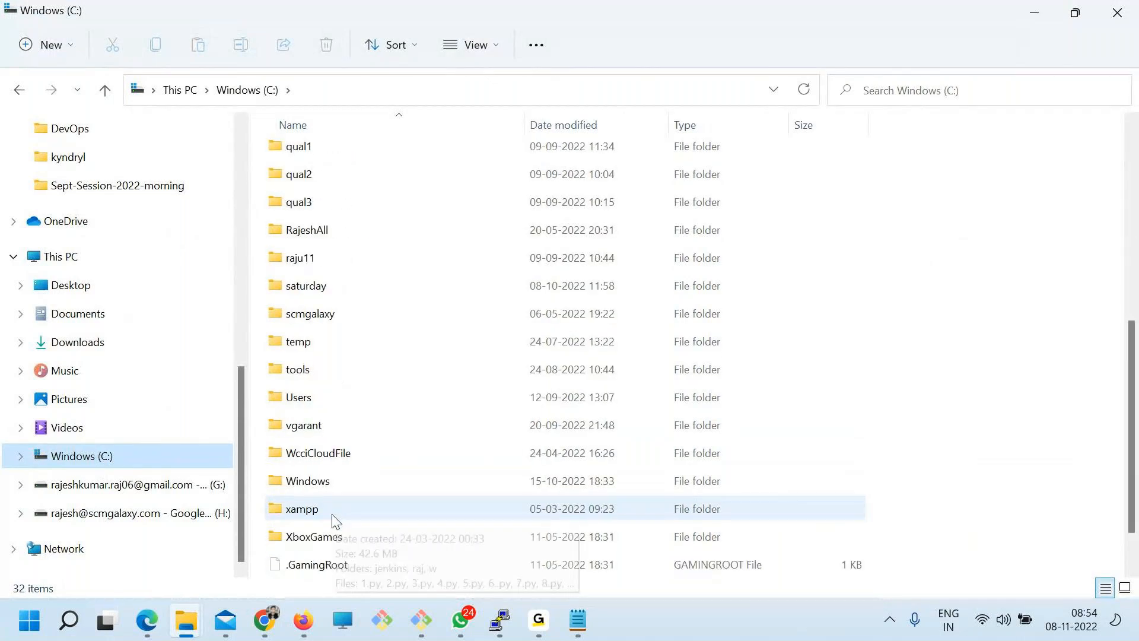
double_click(329, 368)
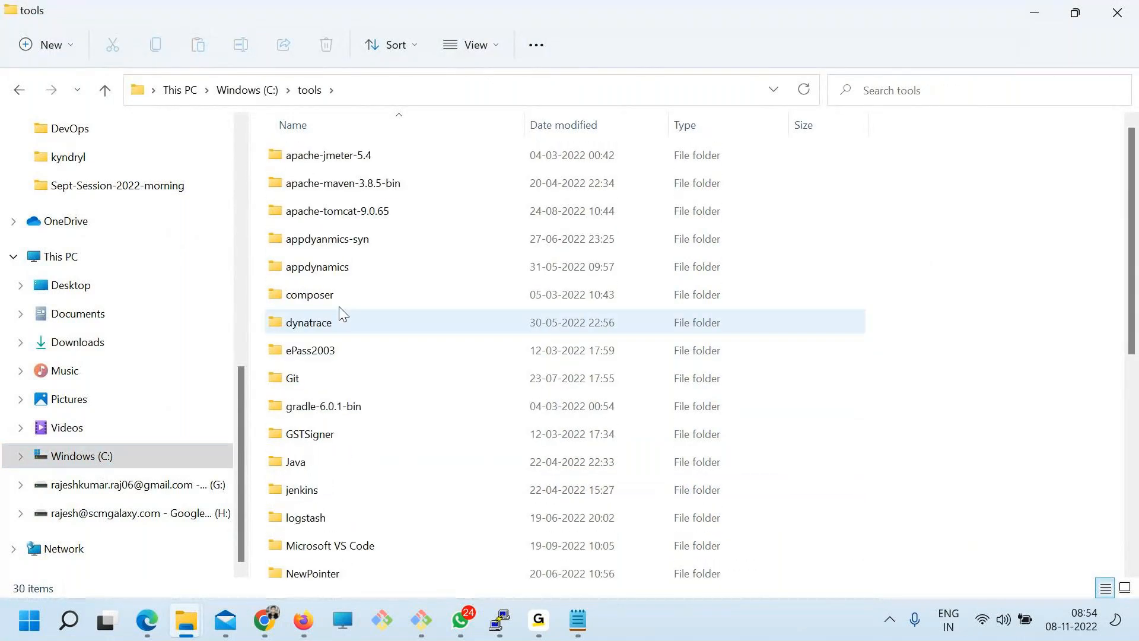
double_click(336, 159)
- Examine the contents of the apache-jmeter-5.4 folder and its lib subfolder, then return to the apache-jmeter-5.4 folder
key(ctrl+a)
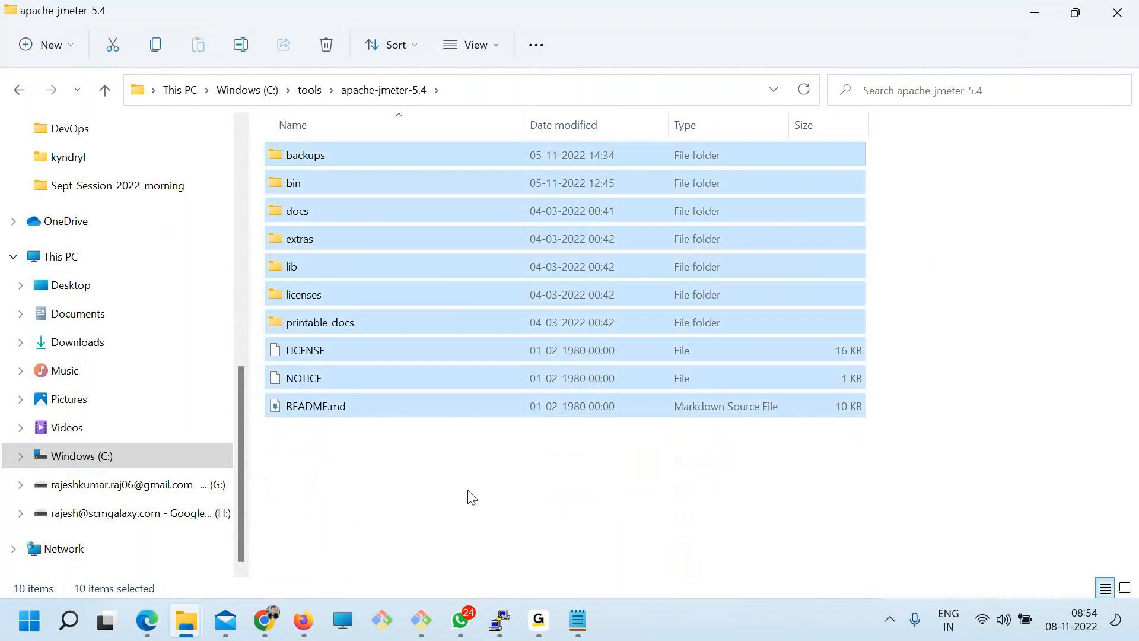
click(471, 498)
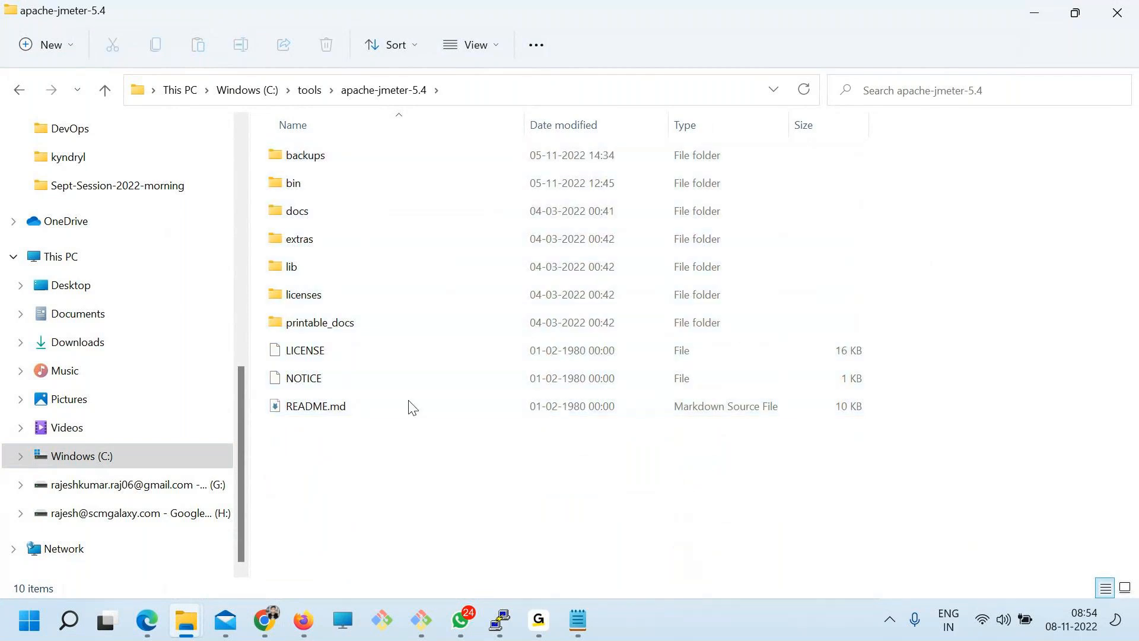
double_click(293, 269)
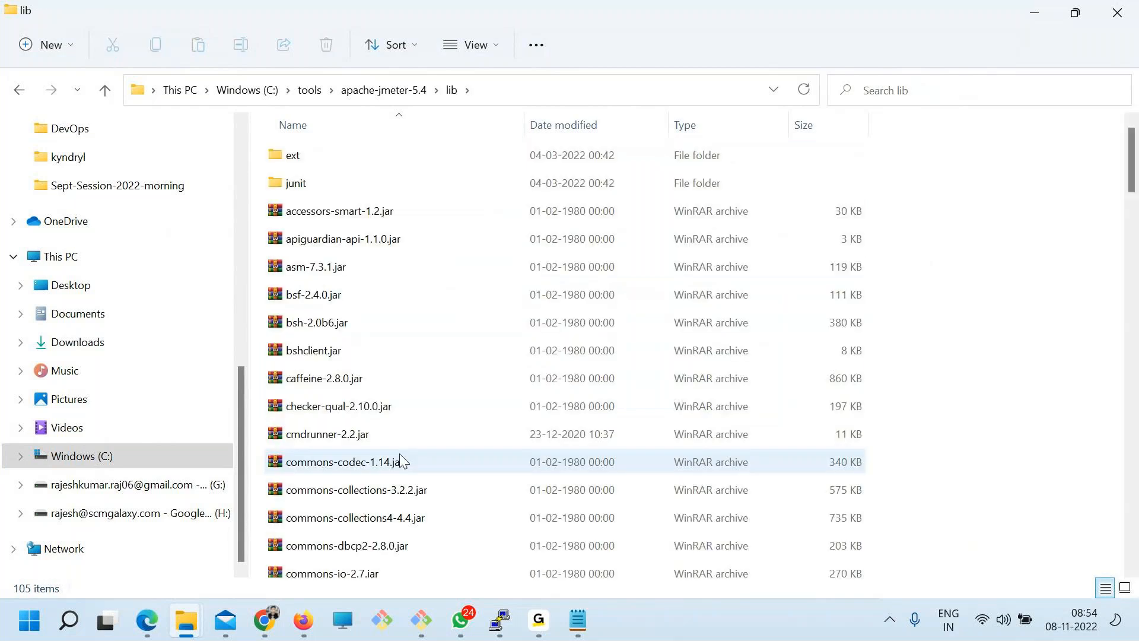
scroll(414, 426, down, 6)
click(383, 89)
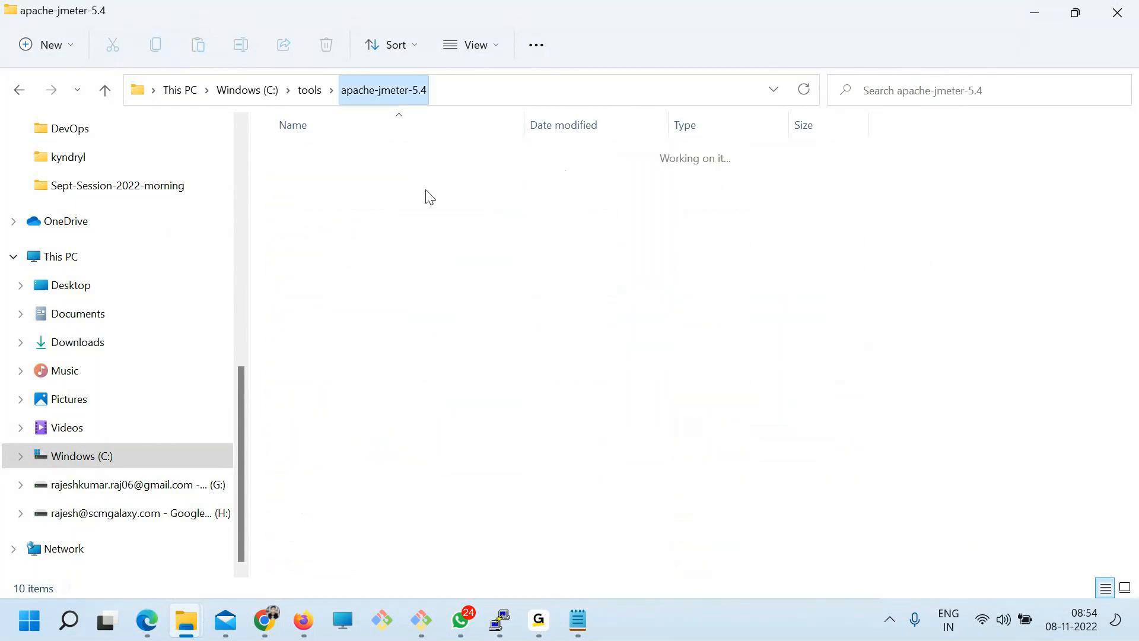
- Switch to the dddd.txt notes in Notepad and review the "How to setup Jemeter?" section
mouse_move(541, 634)
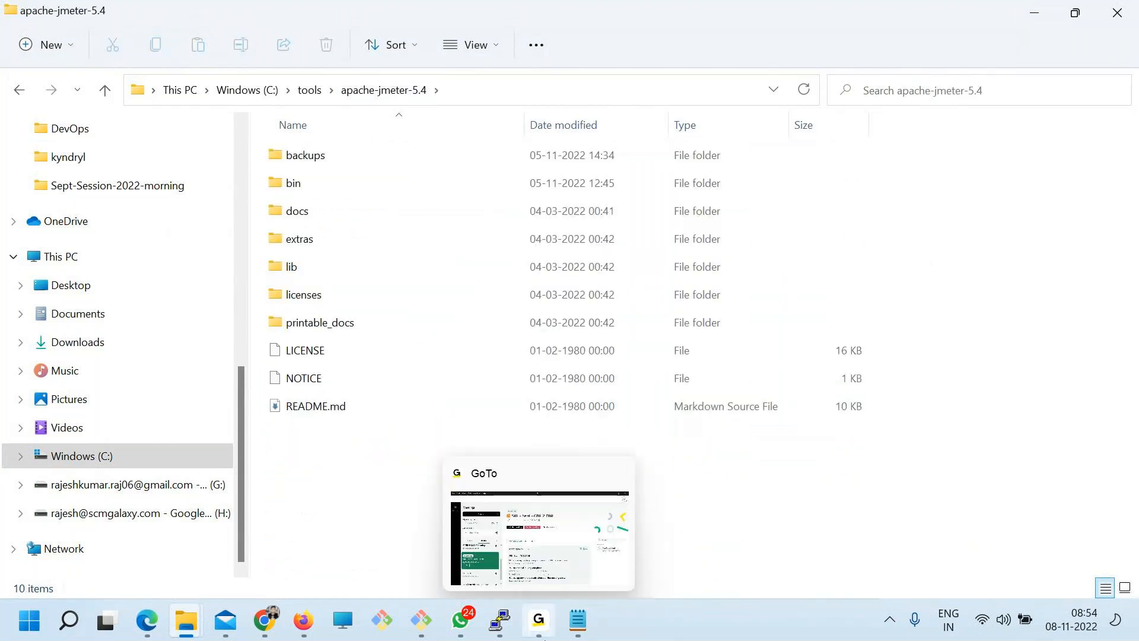
click(578, 620)
click(489, 466)
drag(489, 568, 110, 501)
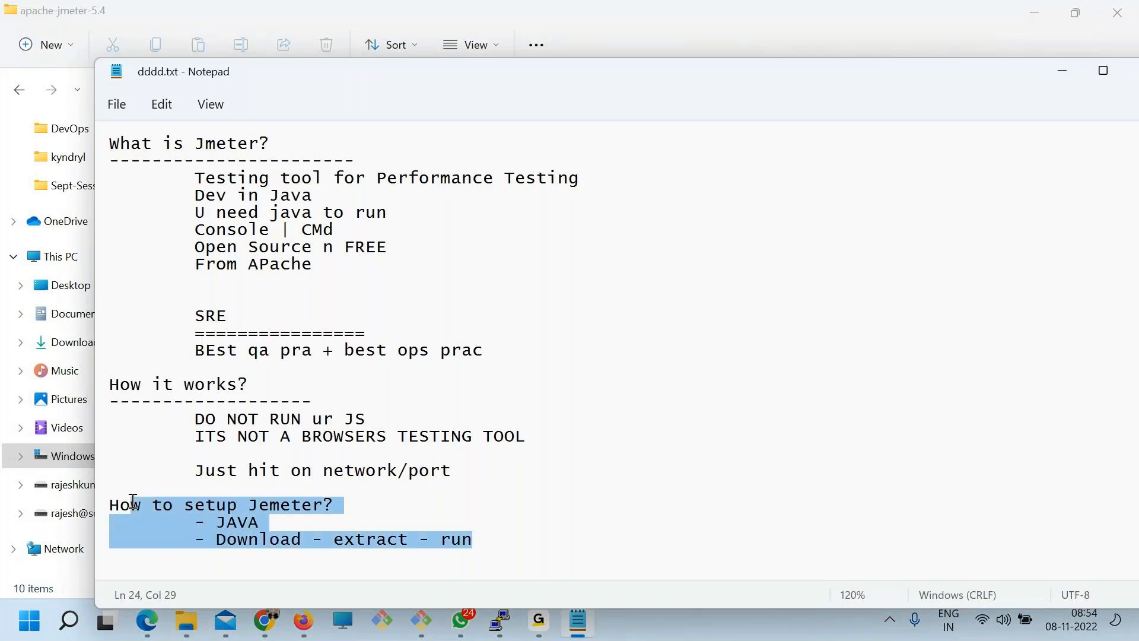
click(313, 528)
click(478, 542)
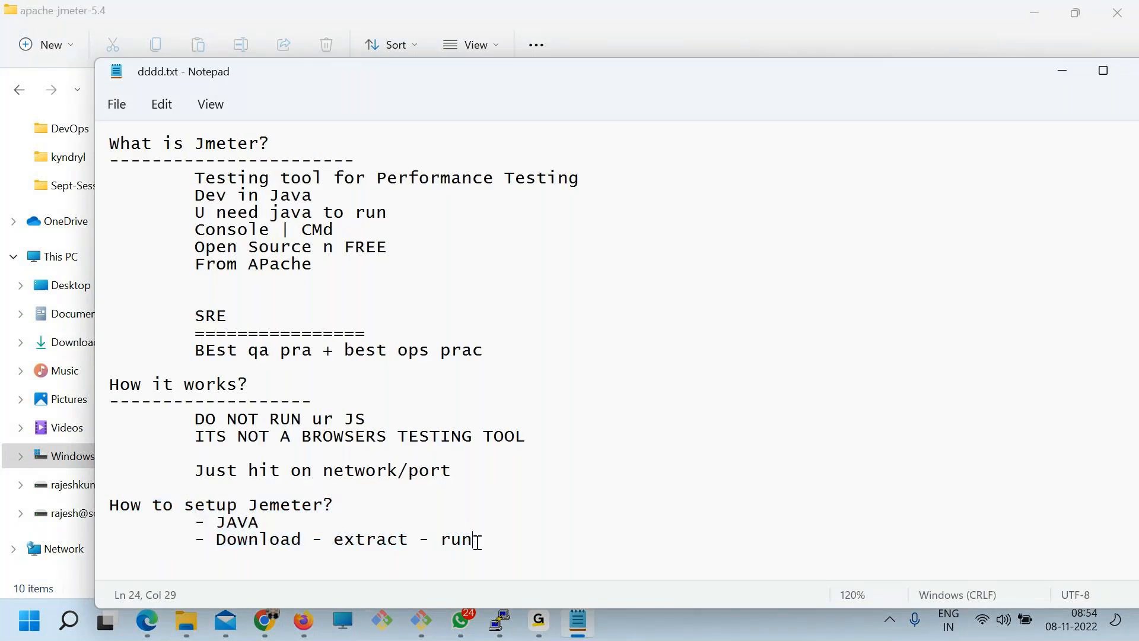
- Return to File Explorer, open the bin folder of apache-jmeter-5.4 and select jmeter.bat
key(alt+Tab)
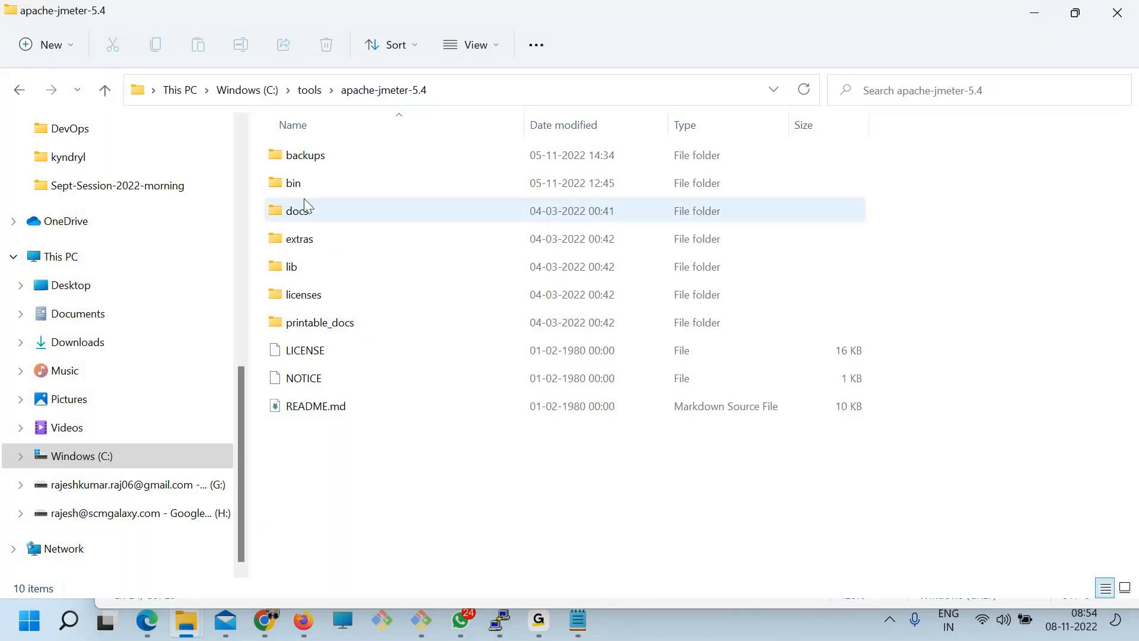
double_click(293, 188)
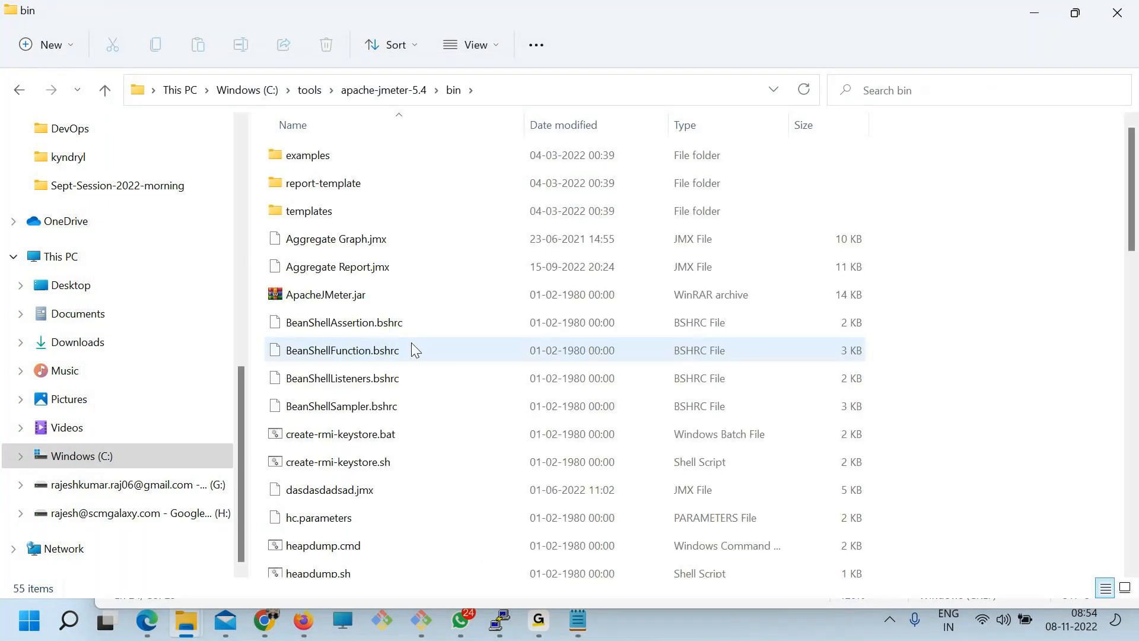
scroll(444, 420, down, 4)
click(321, 397)
ctrl+click(320, 433)
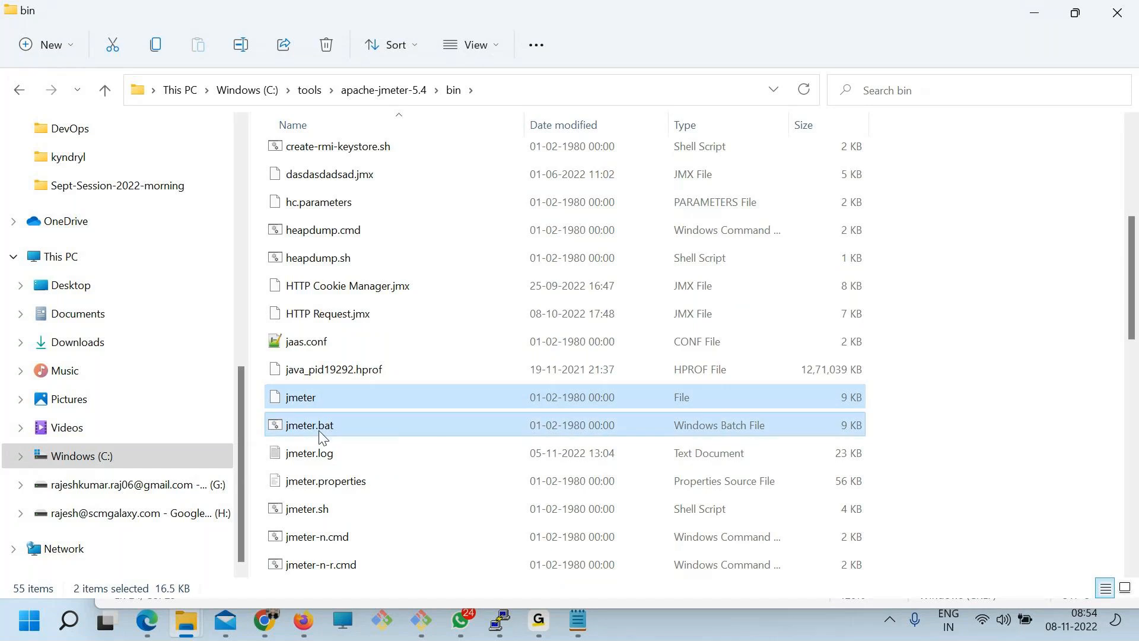
click(305, 399)
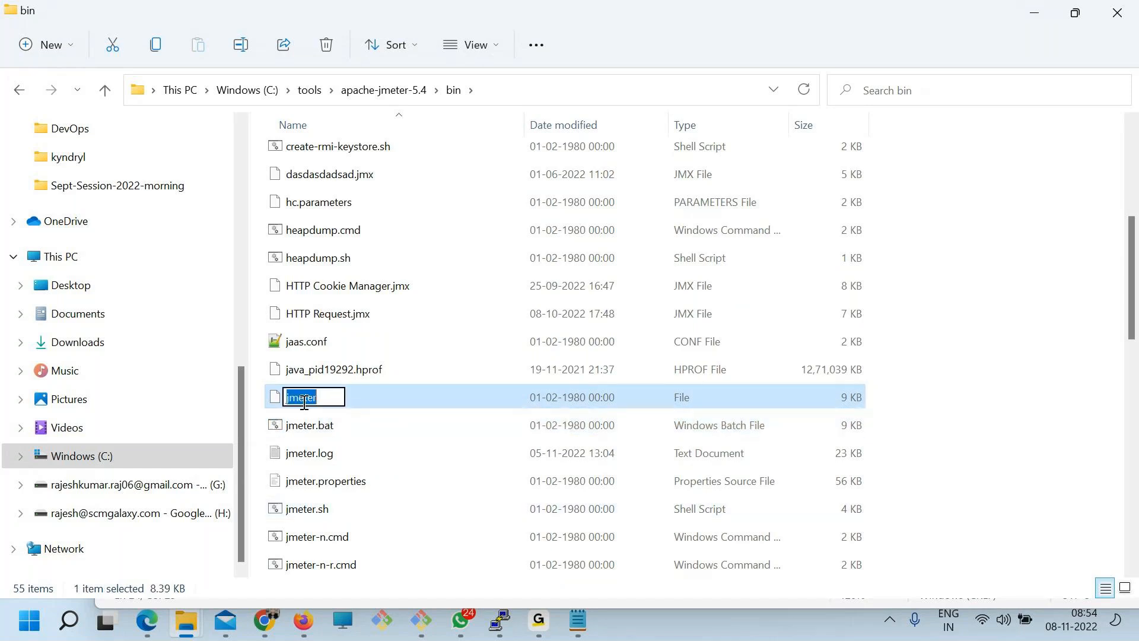
click(318, 433)
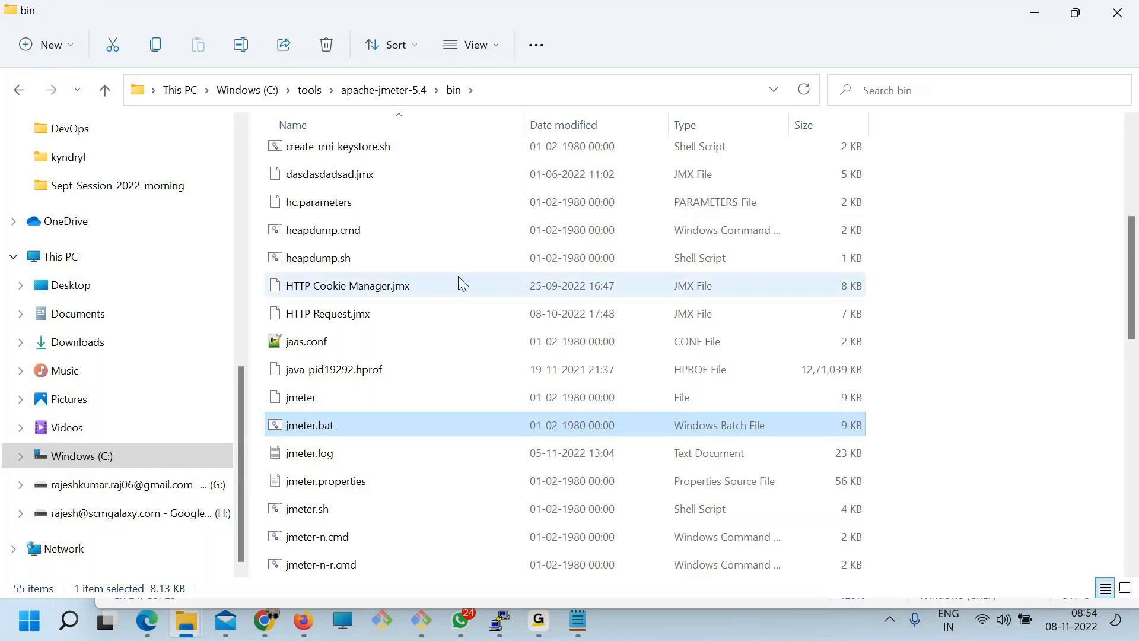
- Open a command prompt in the apache-jmeter-5.4\bin folder
click(512, 98)
text(cmd)
key(Return)
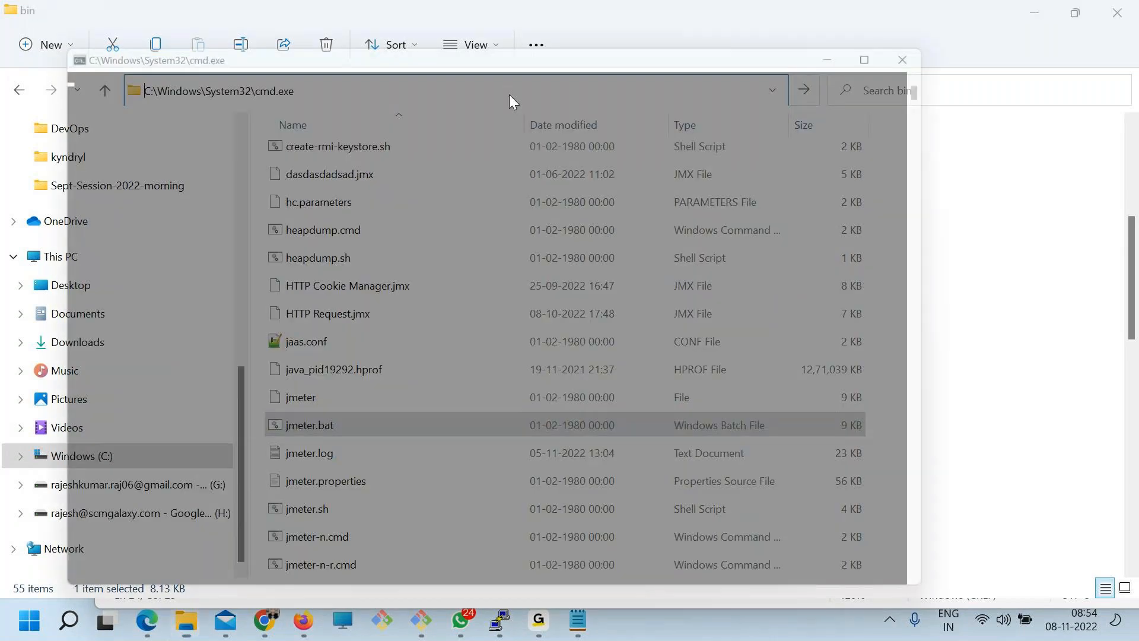
- Insert the path of jmeter.bat from the bin folder into the command prompt, run it and bring the console back to the front
drag(369, 63, 730, 63)
drag(314, 429, 579, 253)
drag(628, 60, 416, 57)
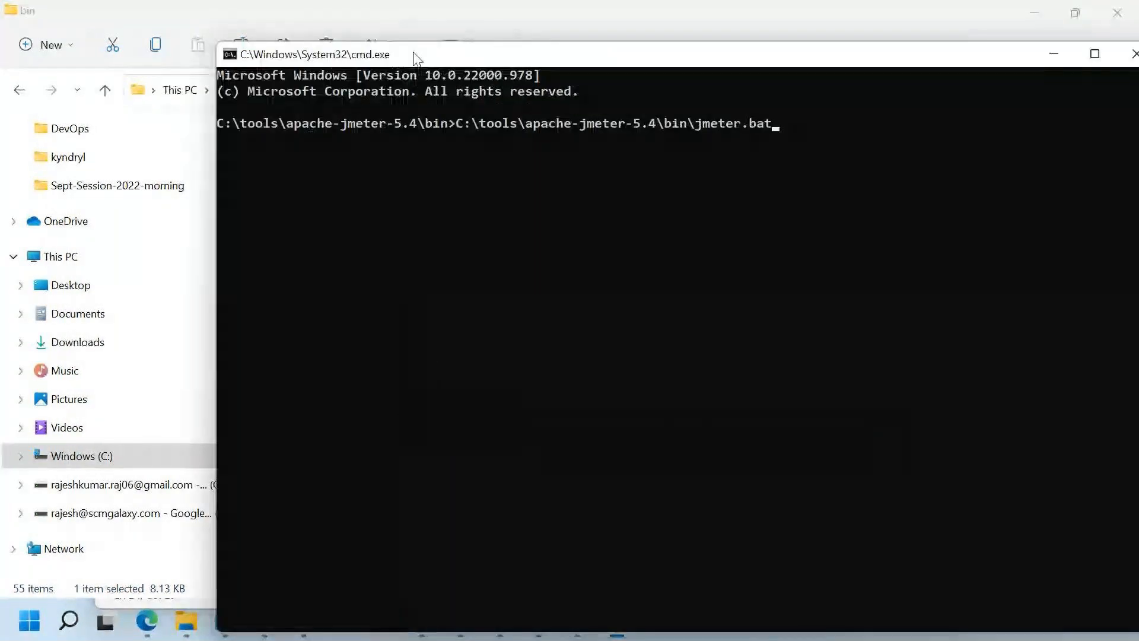
key(Return)
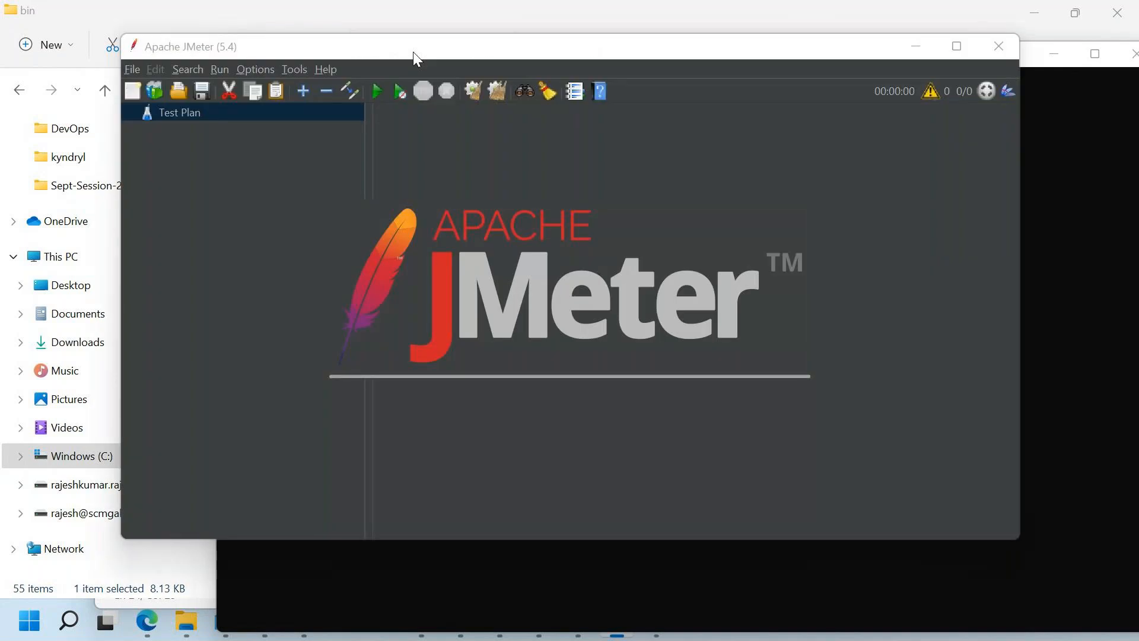
click(413, 53)
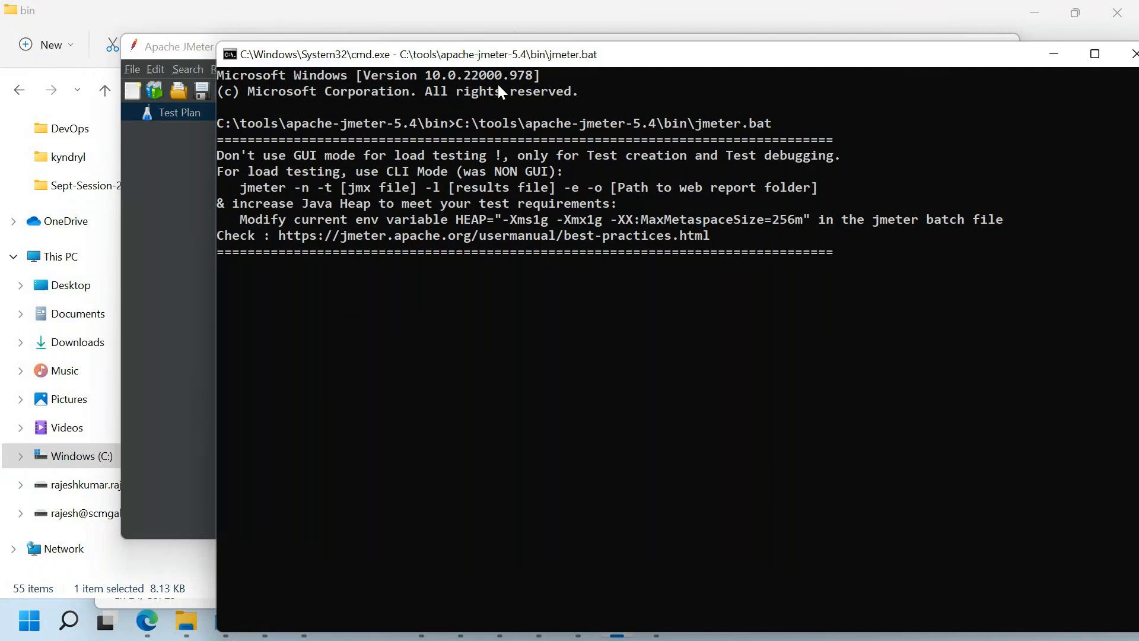
- Bring the JMeter window and its jmeter.bat console to the front in turn, moving the console higher on the screen
click(173, 218)
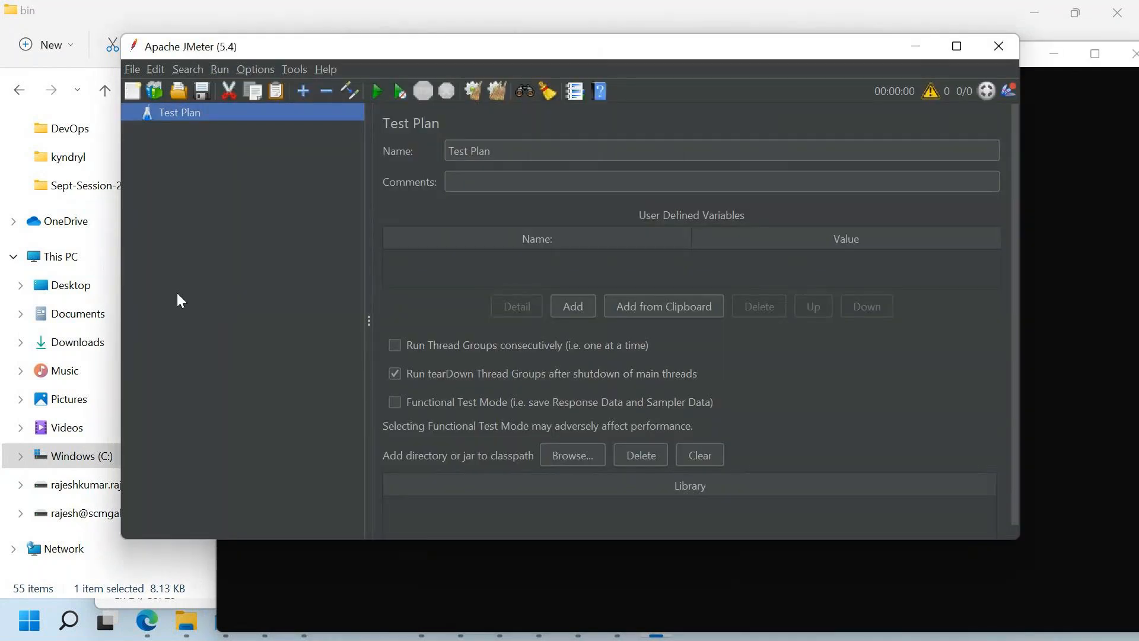
click(329, 617)
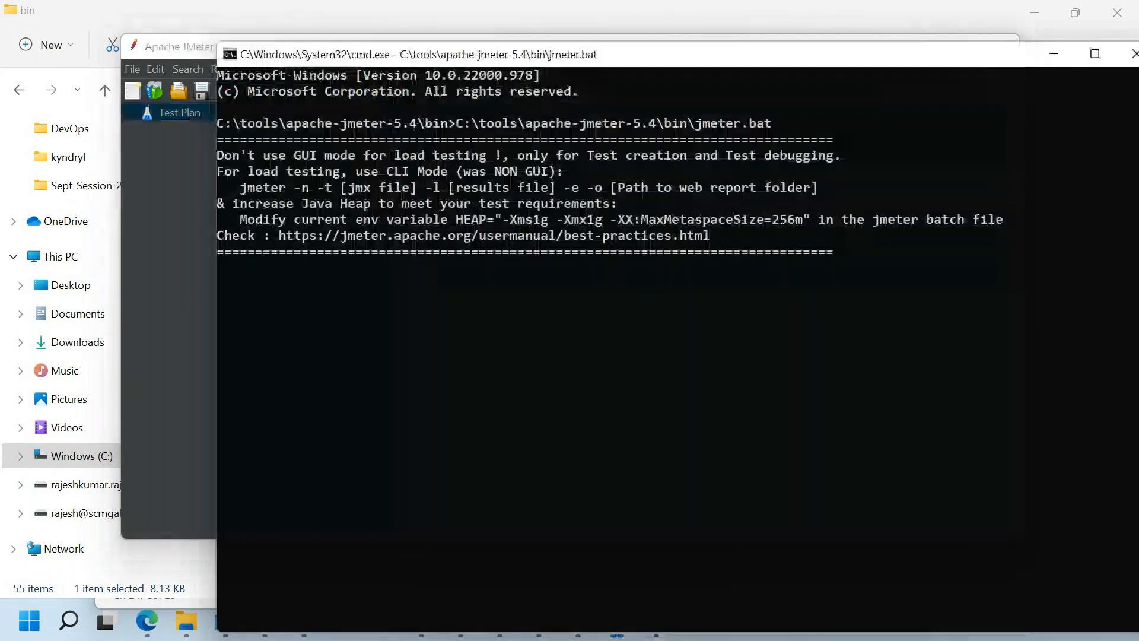
drag(982, 64, 949, 27)
- Switch to the dddd.txt notes, add the line "- install plugins manager" to the setup section and save the file
click(583, 618)
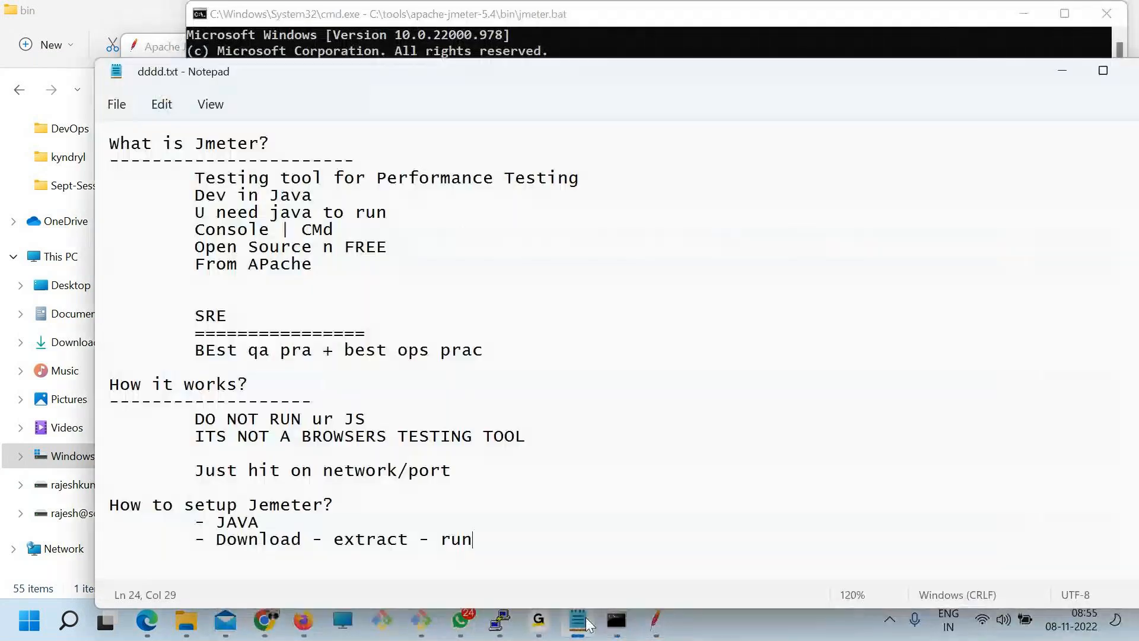
key(Return)
key(Return)
key(Tab)
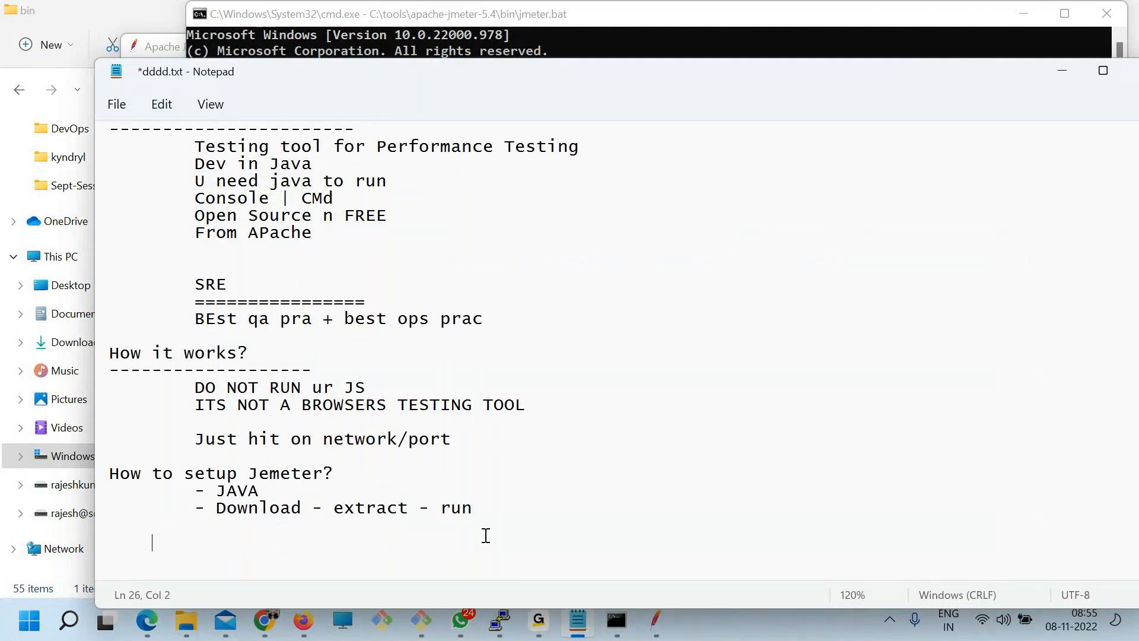
text(- install plugins manager)
key(ctrl+s)
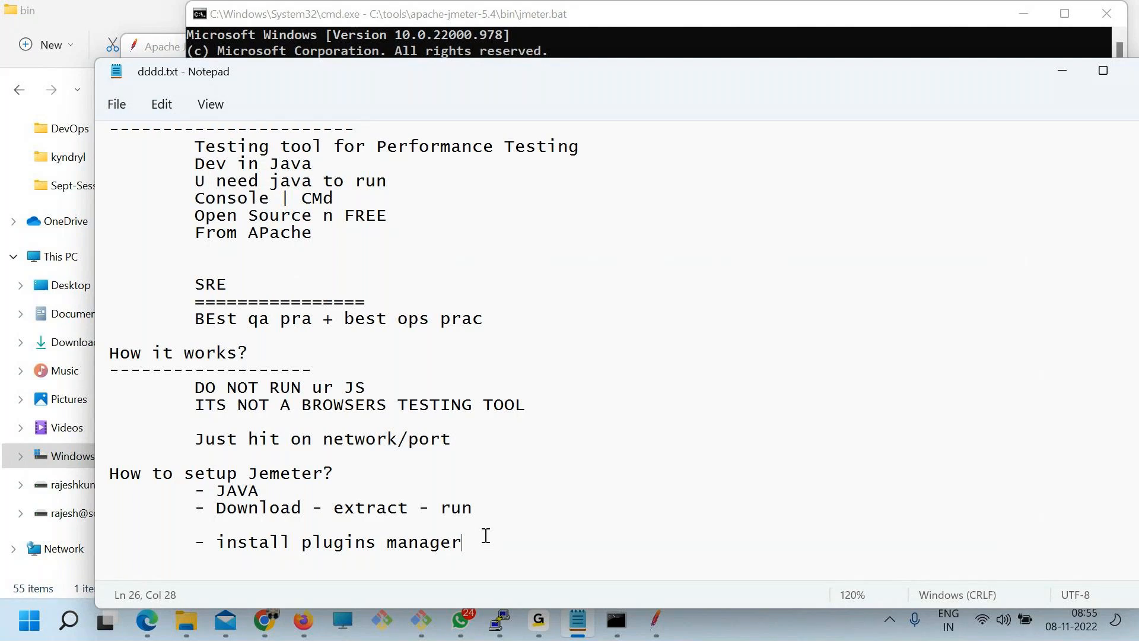
- Copy the words "plugins manager" from the last line of the notes
drag(481, 536, 221, 542)
click(400, 556)
drag(251, 542, 301, 543)
key(ctrl+c)
click(465, 546)
- Switch to Chrome, search for "jmeter plugins manager" in a new tab and open the PluginsManager page on jmeter-plugins.org
click(265, 620)
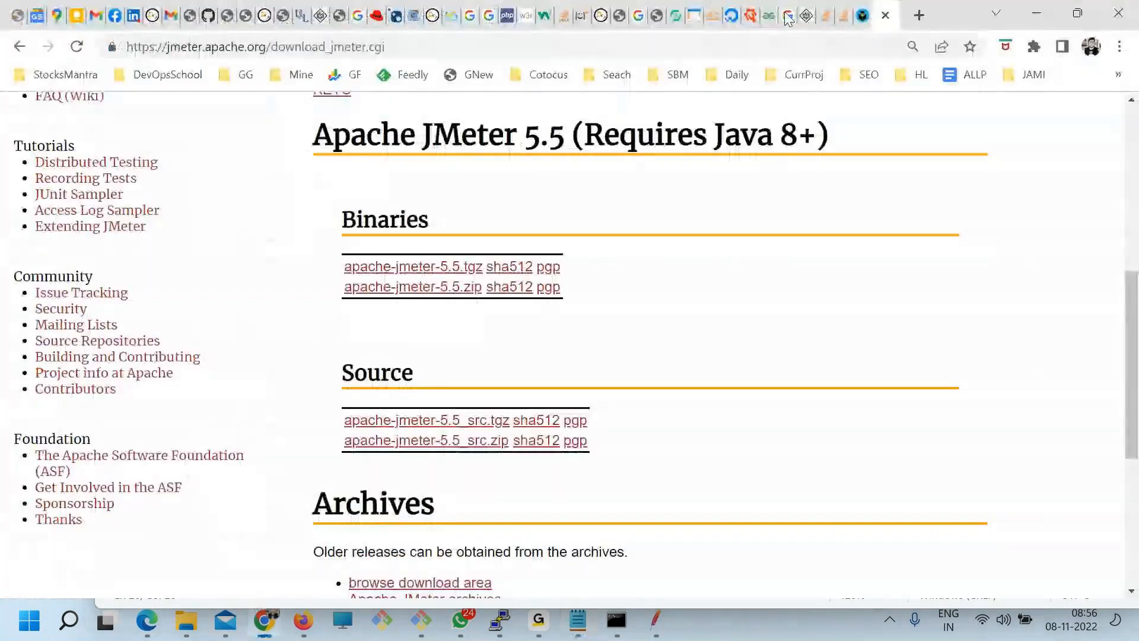
click(919, 15)
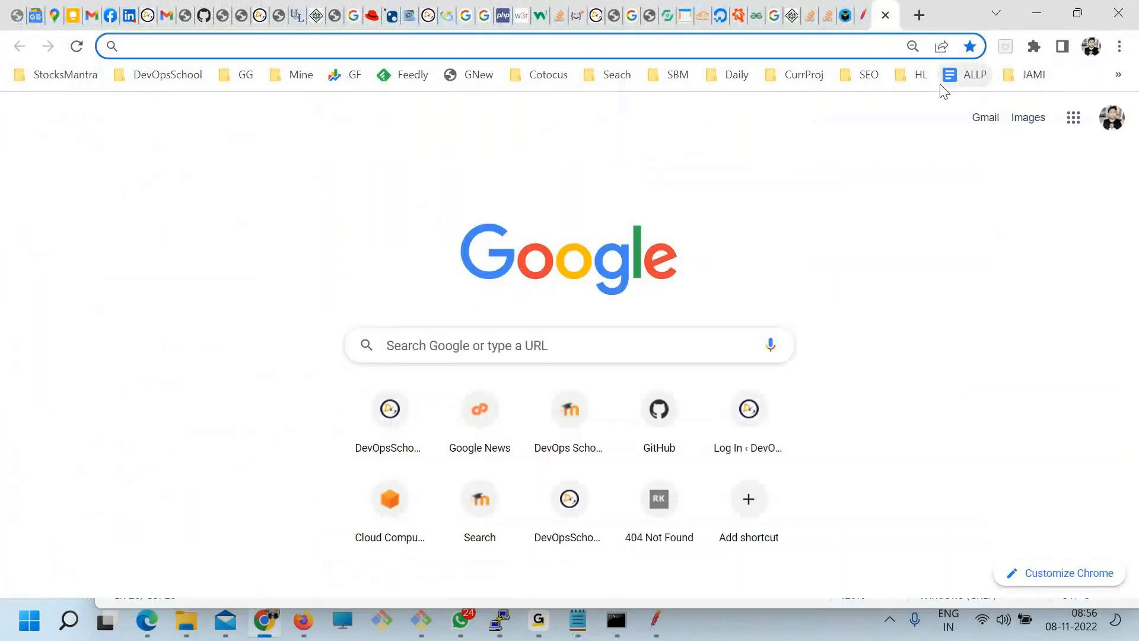
text(jmeter)
key(ctrl+v)
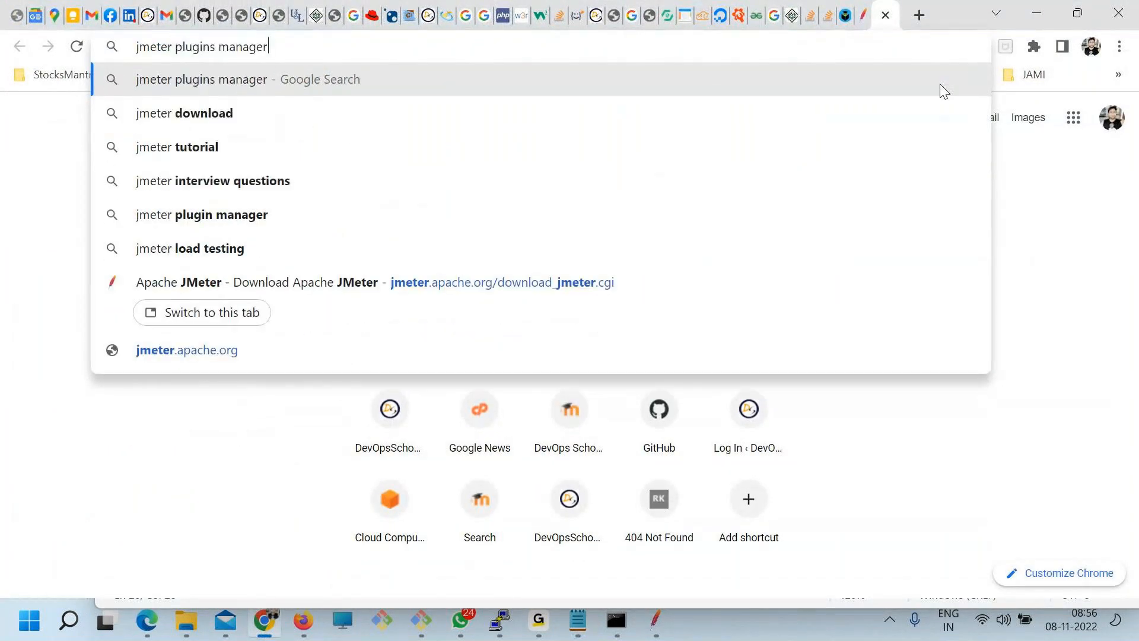
key(Return)
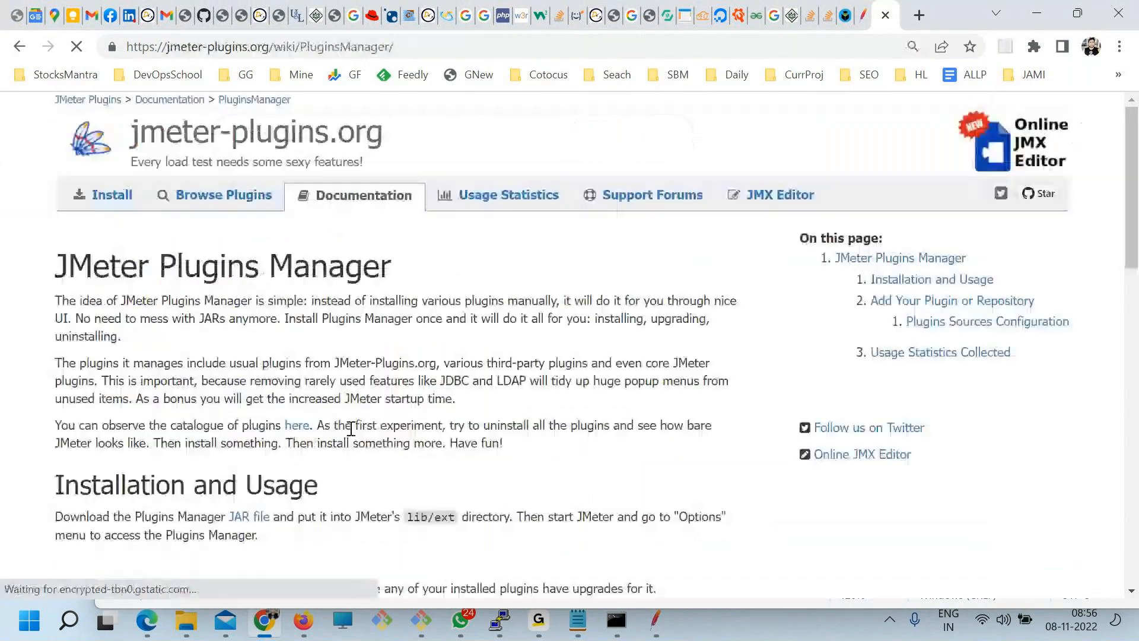
- Download the Plugins Manager JAR file from the Installation and Usage section
scroll(373, 422, down, 3)
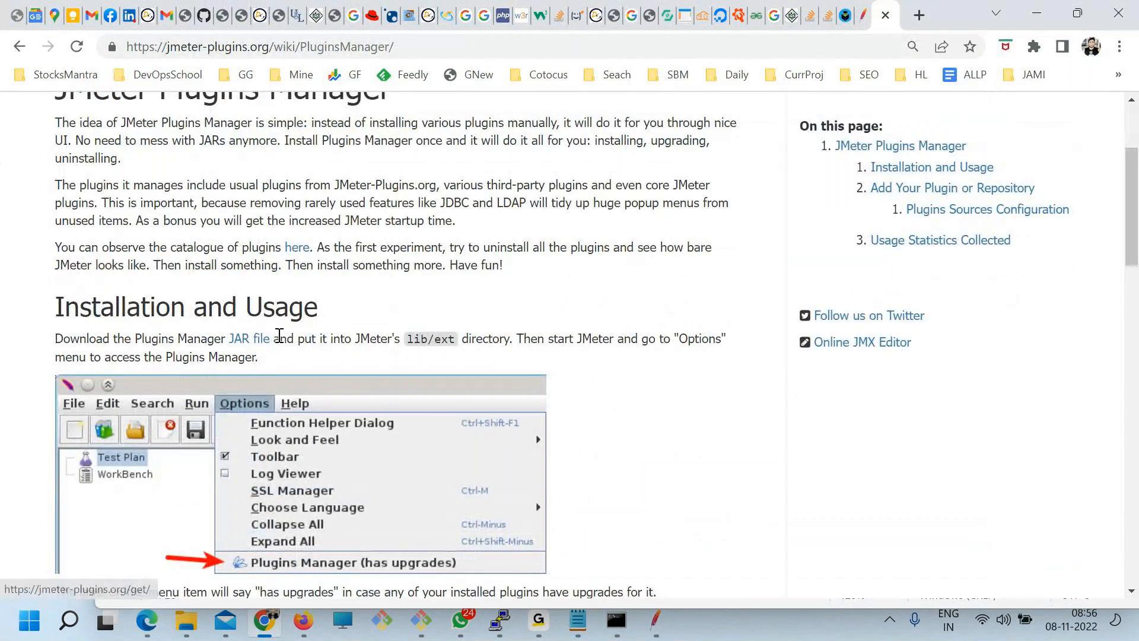
drag(280, 336, 70, 341)
click(251, 346)
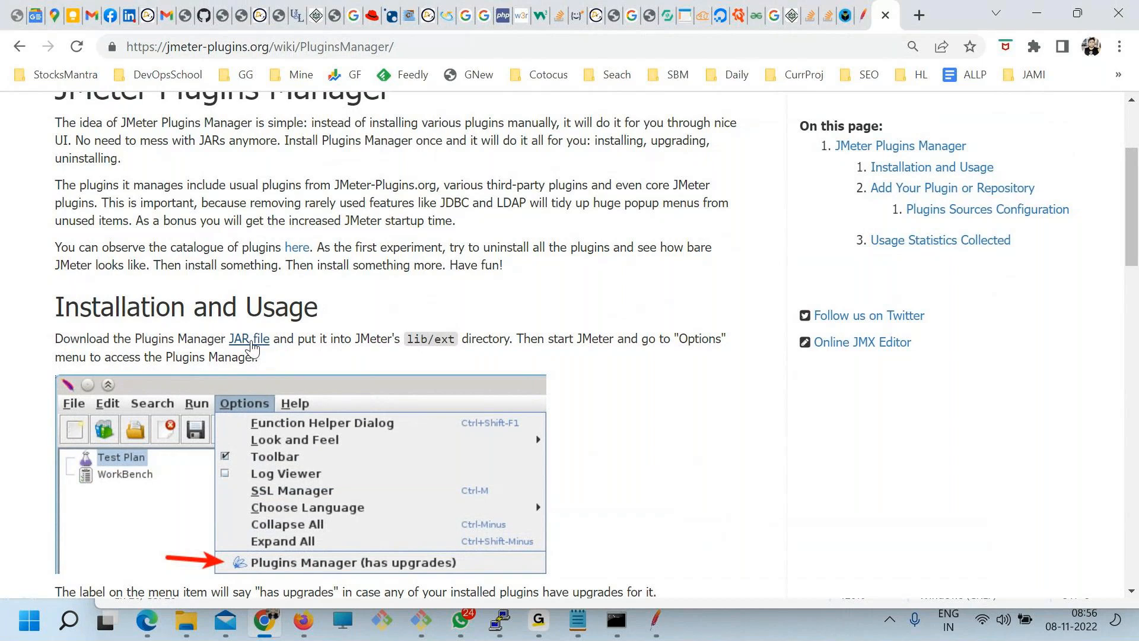
right_click(252, 346)
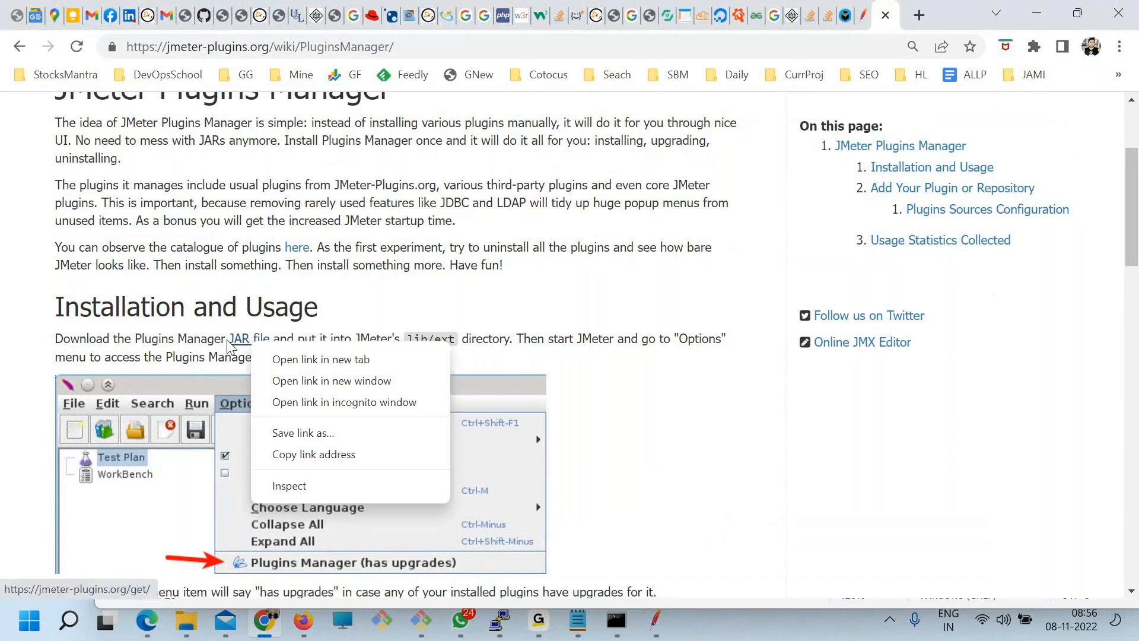
click(228, 343)
click(254, 342)
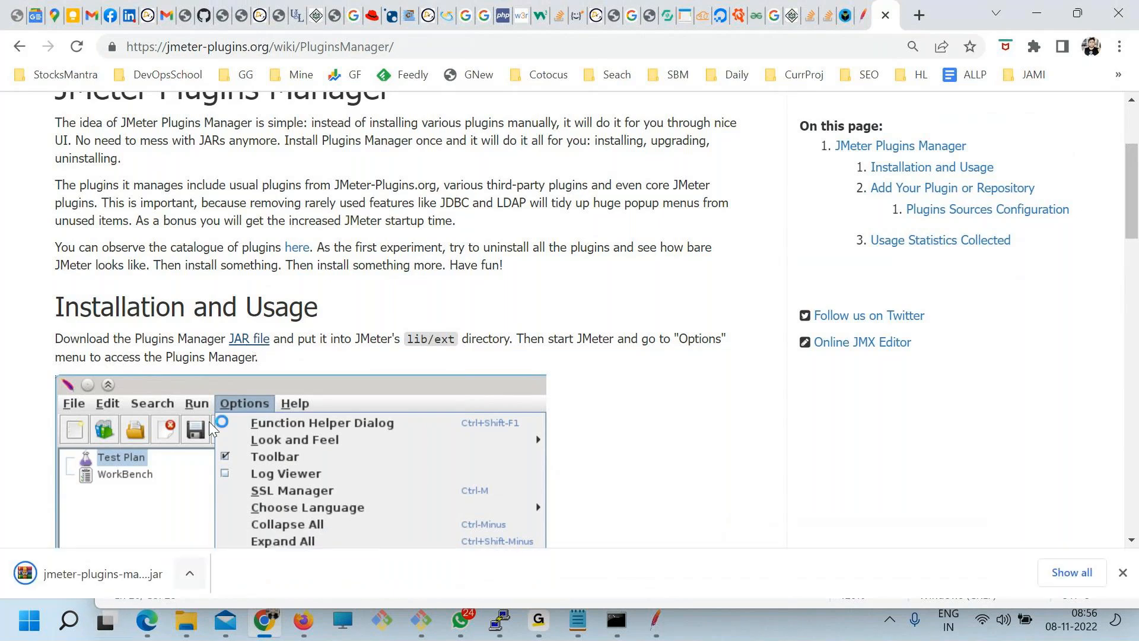
right_click(256, 343)
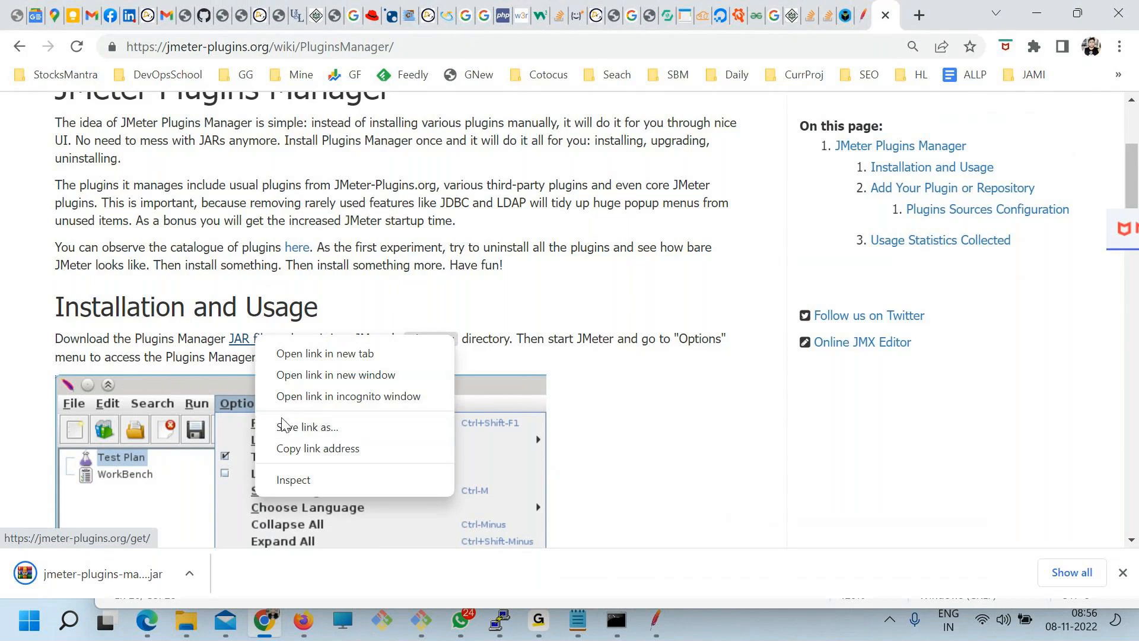
click(171, 339)
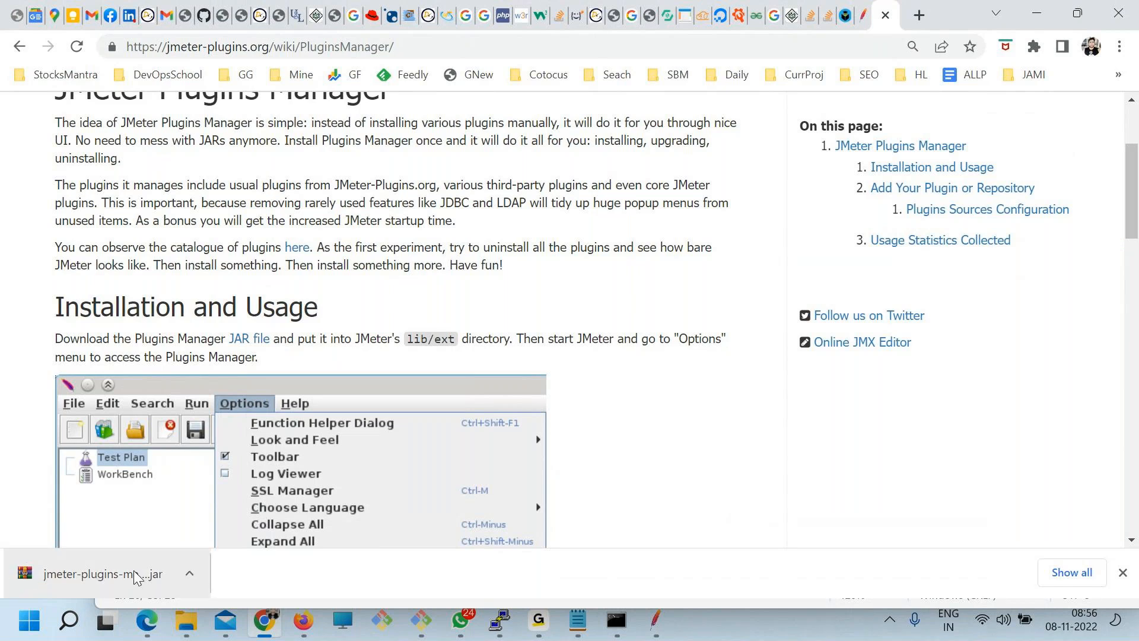
- Highlight the lib/ext directory on the page, then open apache-jmeter-5.4\lib\ext in File Explorer and select jmeter-plugins-manager-1.6.jar
drag(402, 337, 462, 346)
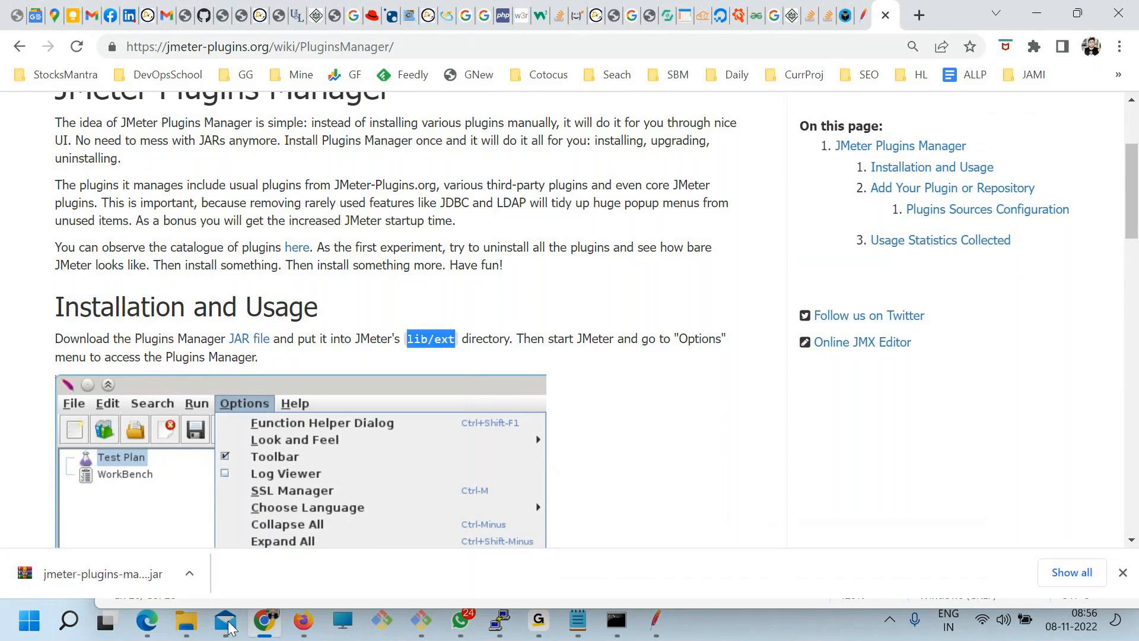
click(185, 620)
click(1020, 543)
click(395, 92)
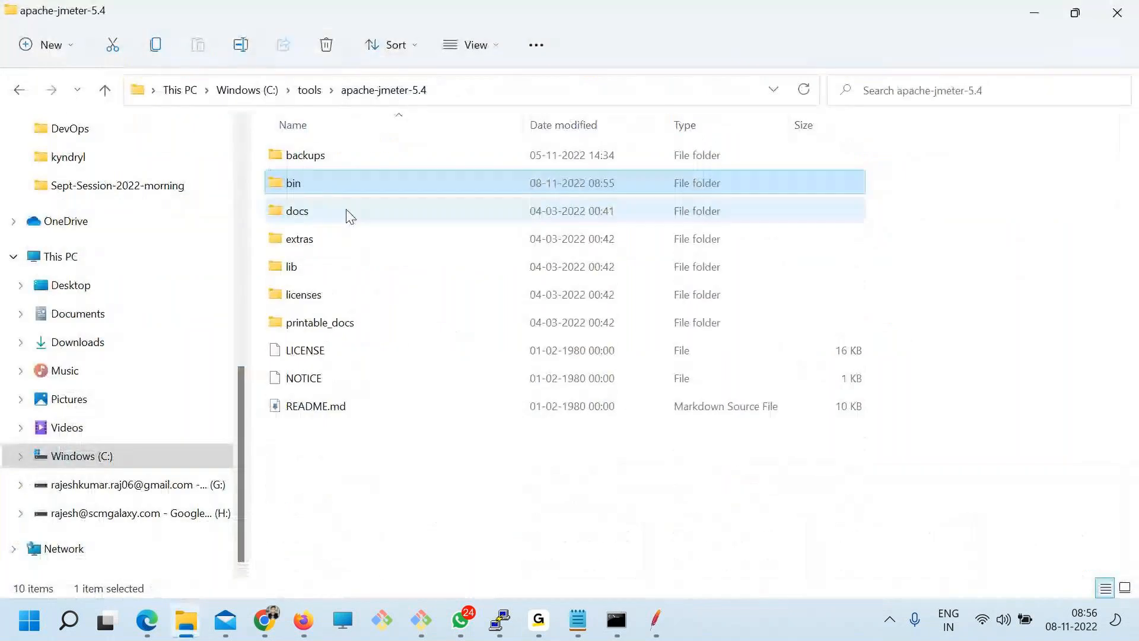
double_click(290, 267)
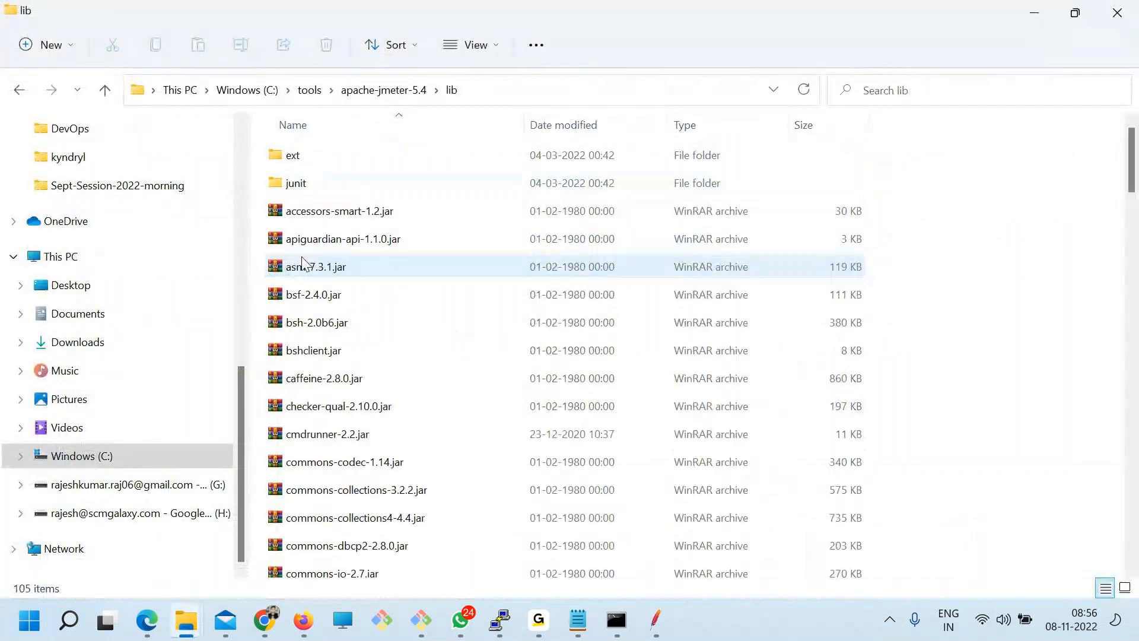
click(288, 159)
double_click(288, 159)
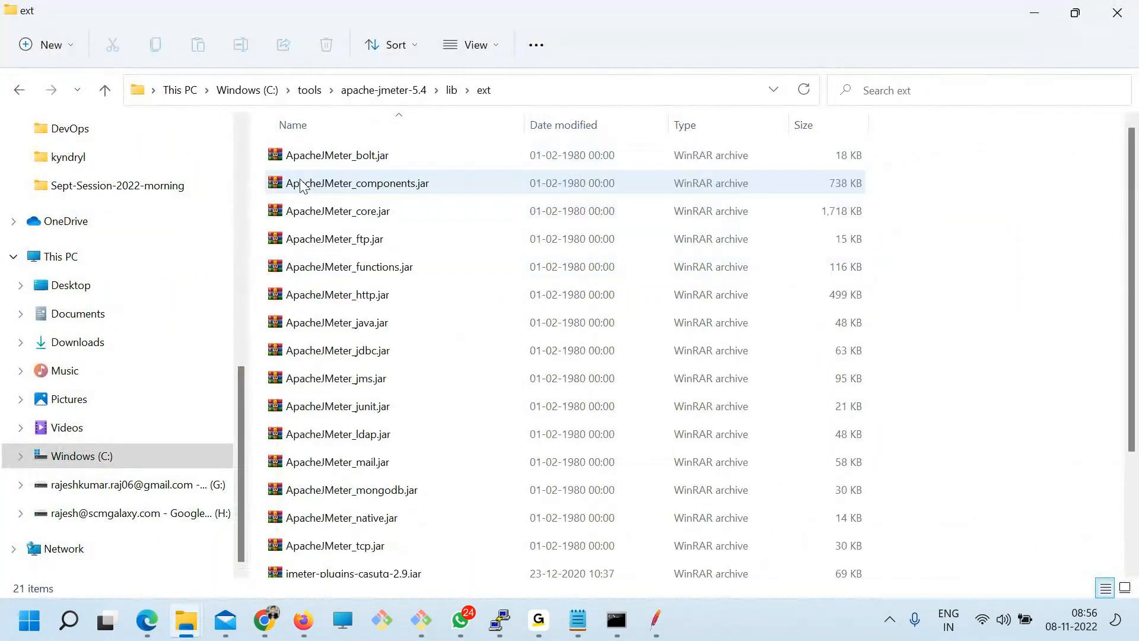
scroll(462, 510, down, 2)
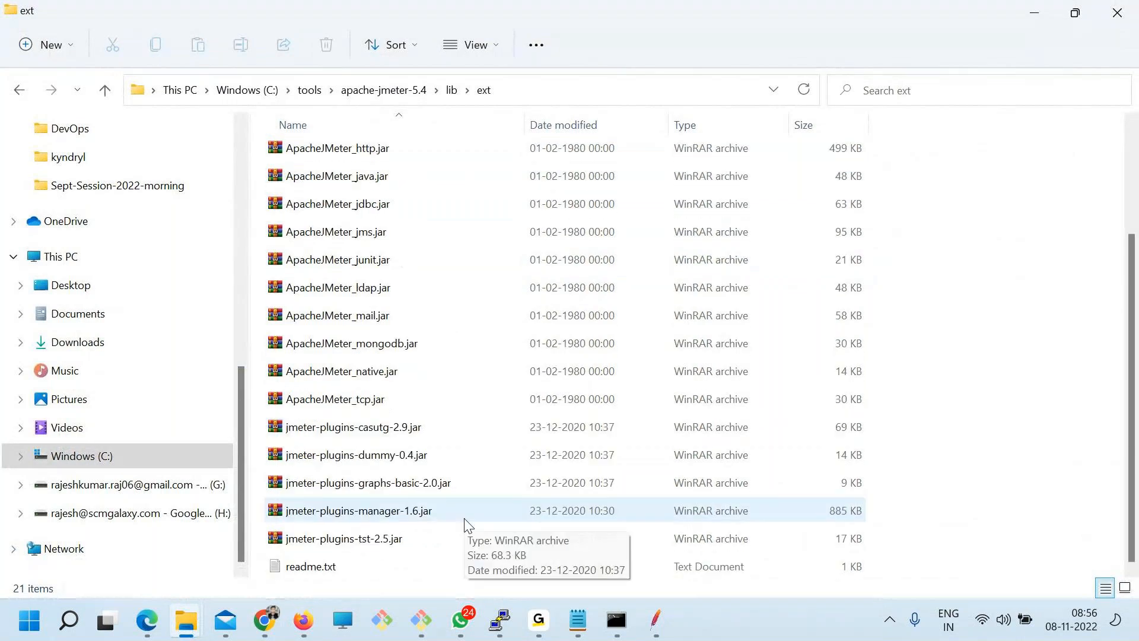
click(363, 514)
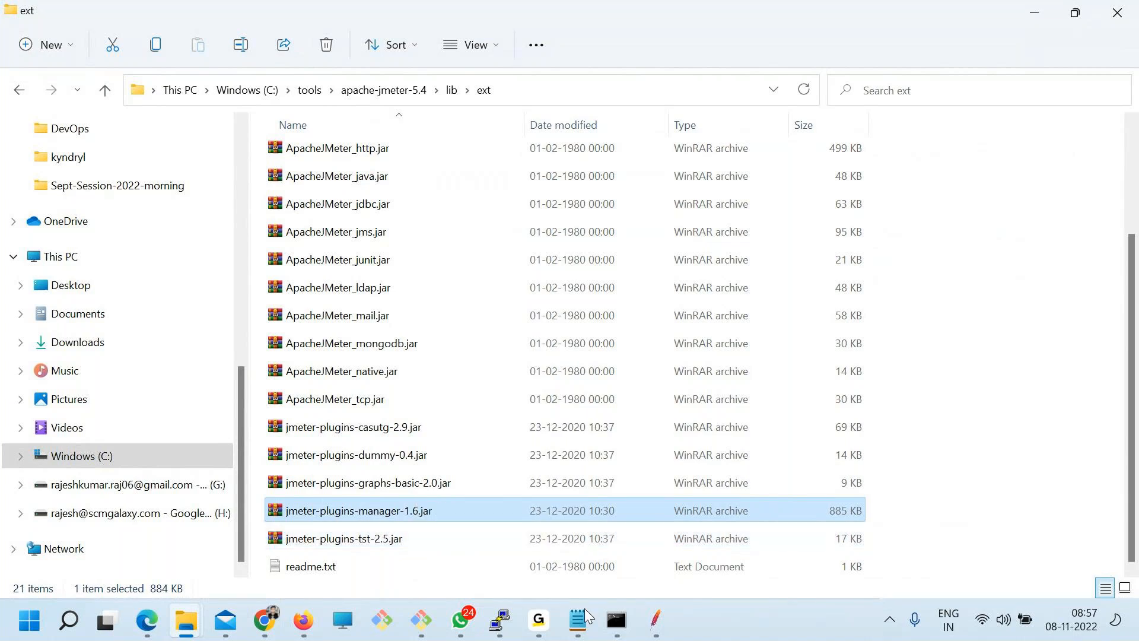
click(264, 620)
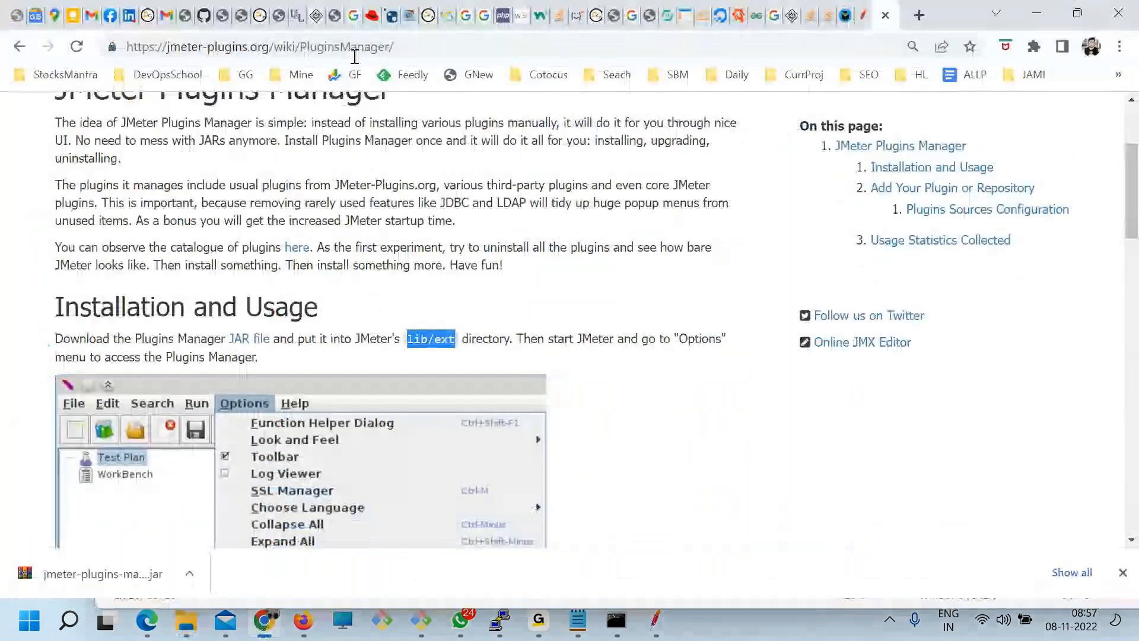
click(577, 620)
click(469, 540)
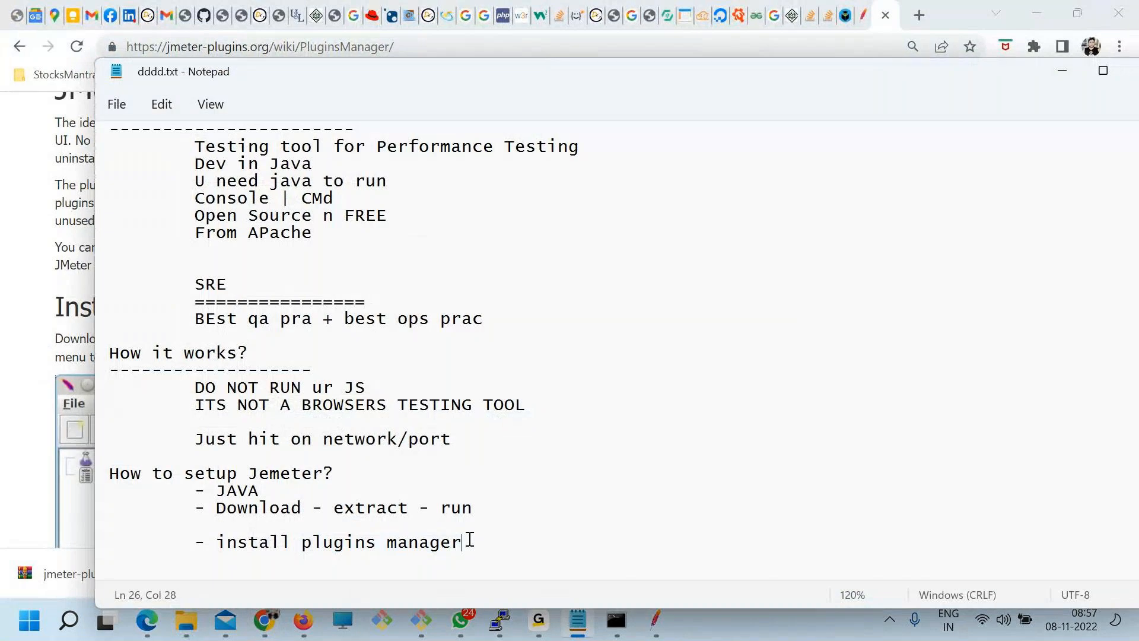
key(Return)
key(Tab)
text(https://jmeter-plugins.org/wiki/PluginsManager/)
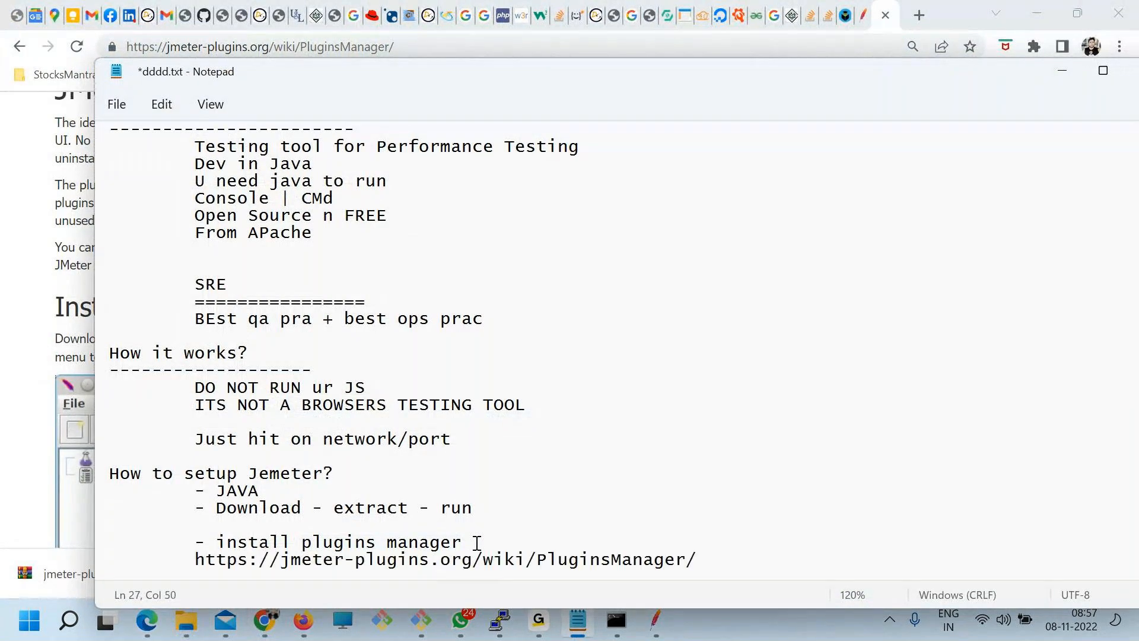
- Switch to Apache JMeter and open its Plugins Manager
click(657, 622)
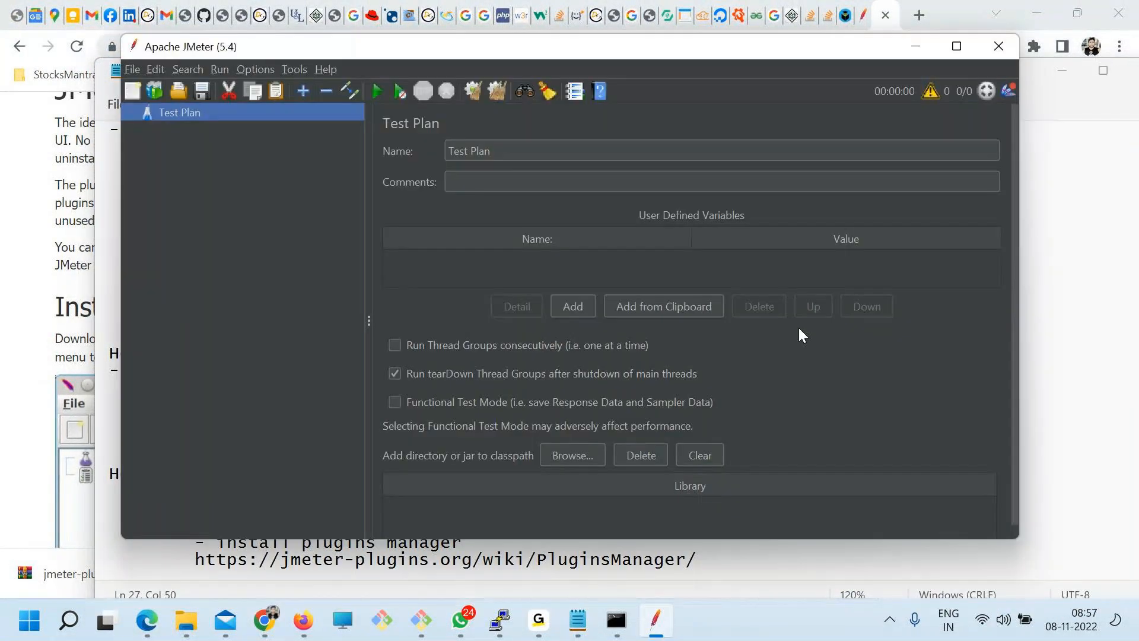
key(alt+Tab)
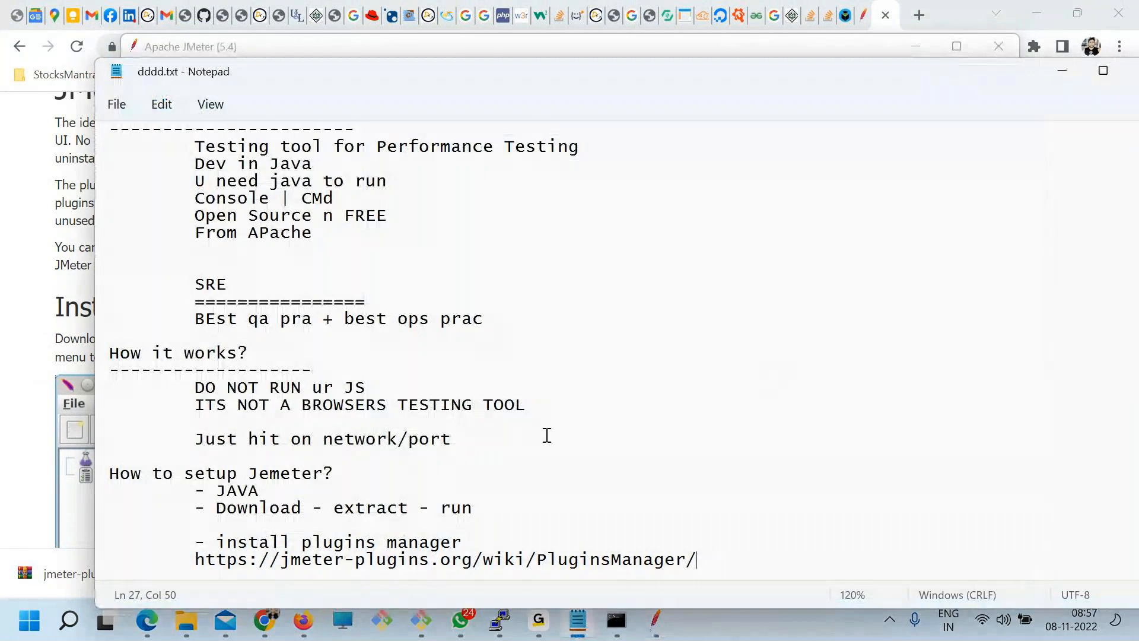
key(alt+Tab)
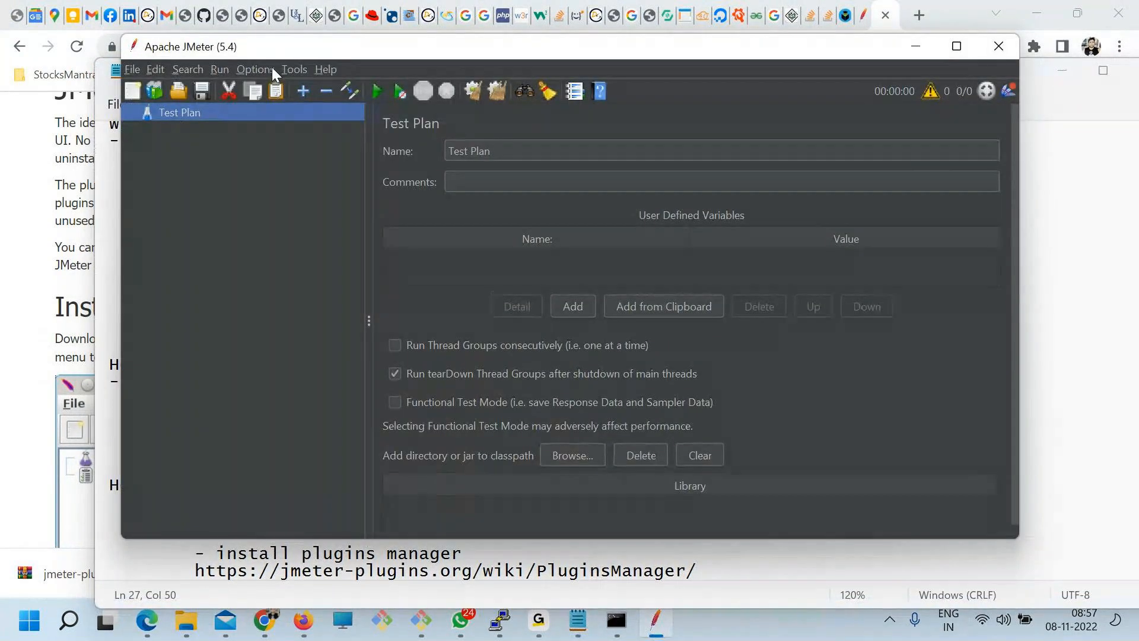
click(287, 69)
mouse_move(255, 69)
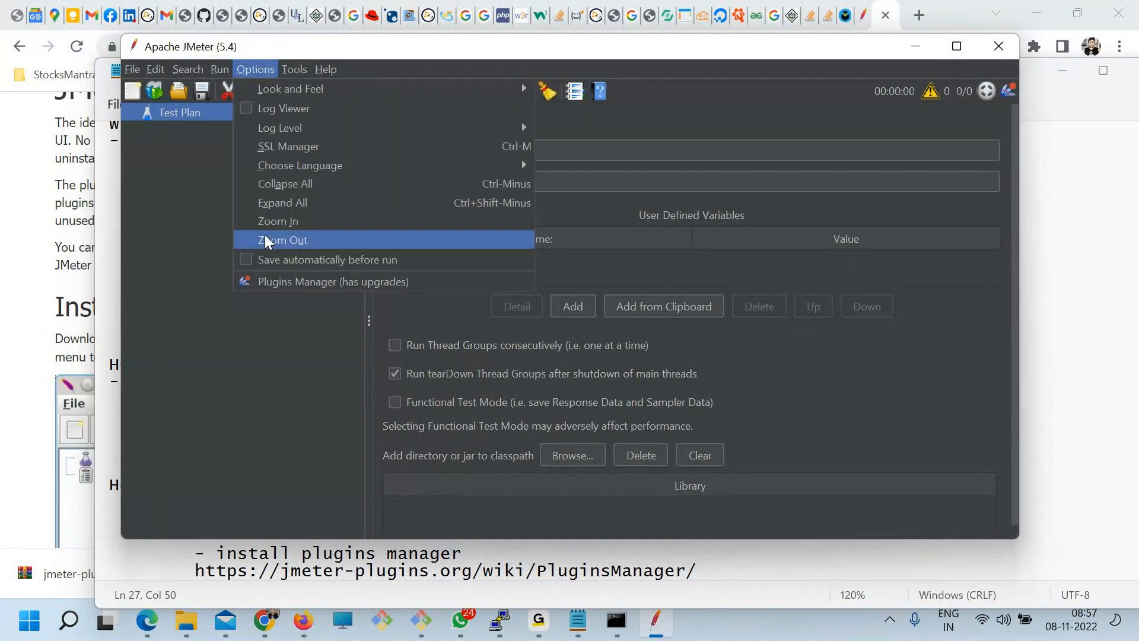
click(275, 283)
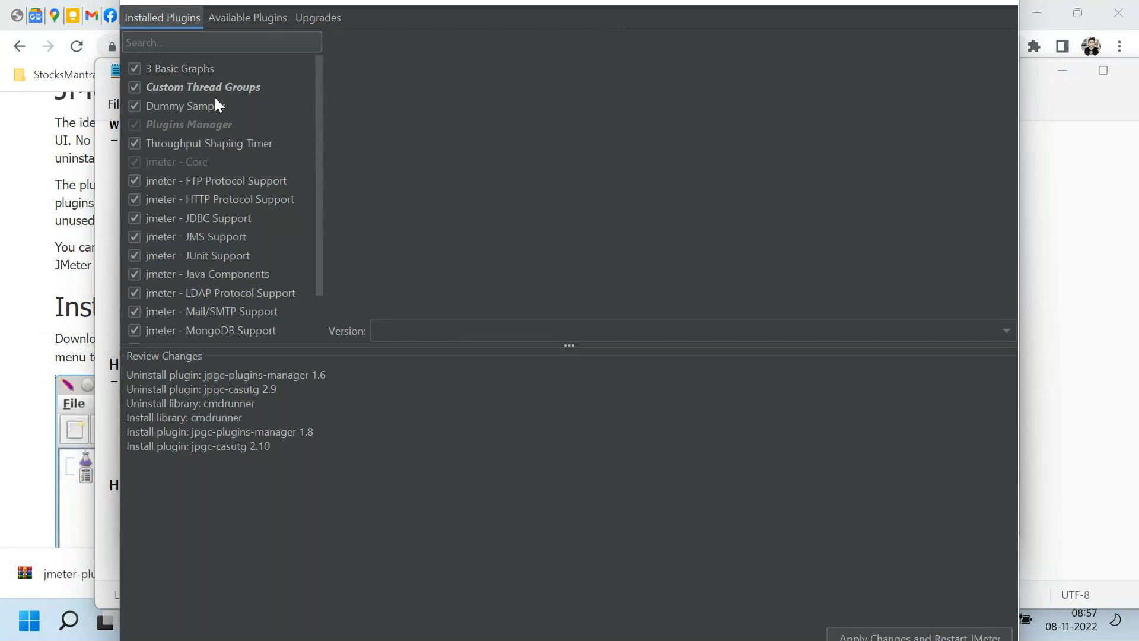
- Mark the available plugins 5 Additional Graphs and AWS Support for installation, and resize and move the Plugins Manager window to fit the screen
click(239, 19)
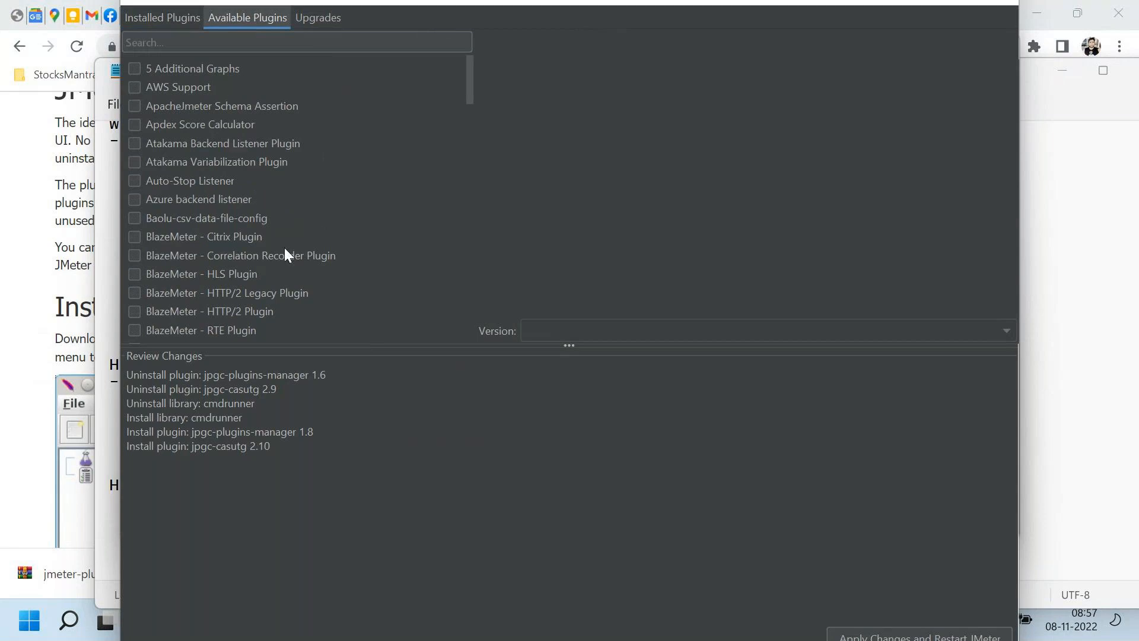
click(136, 69)
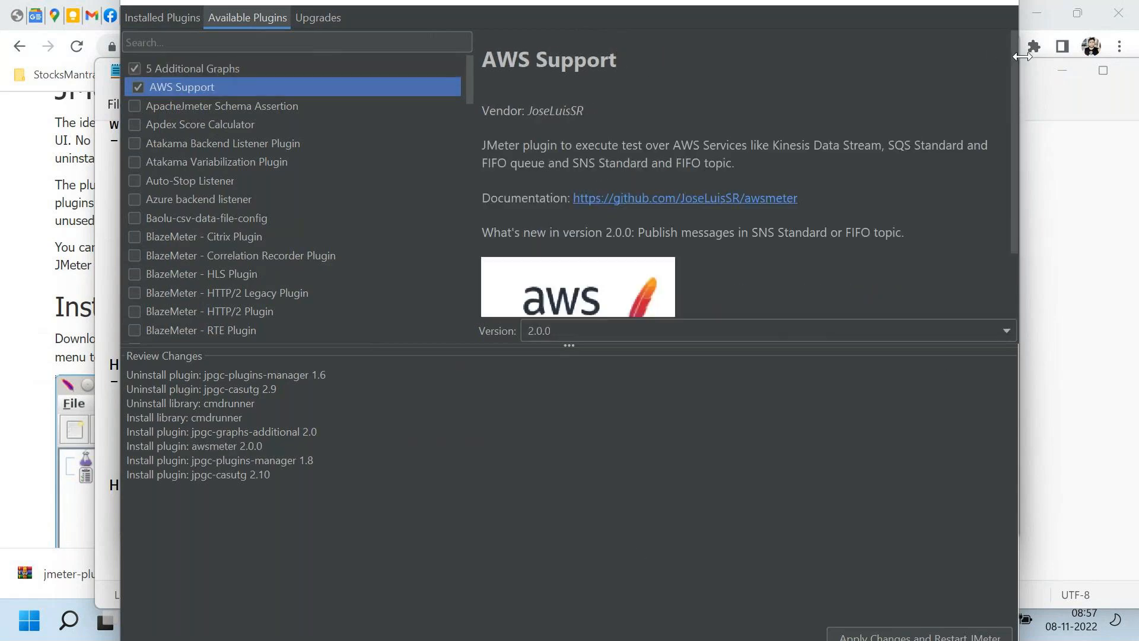
drag(1018, 62, 783, 66)
mouse_move(676, 14)
mouse_down()
mouse_move(687, 109)
mouse_move(699, 16)
mouse_up()
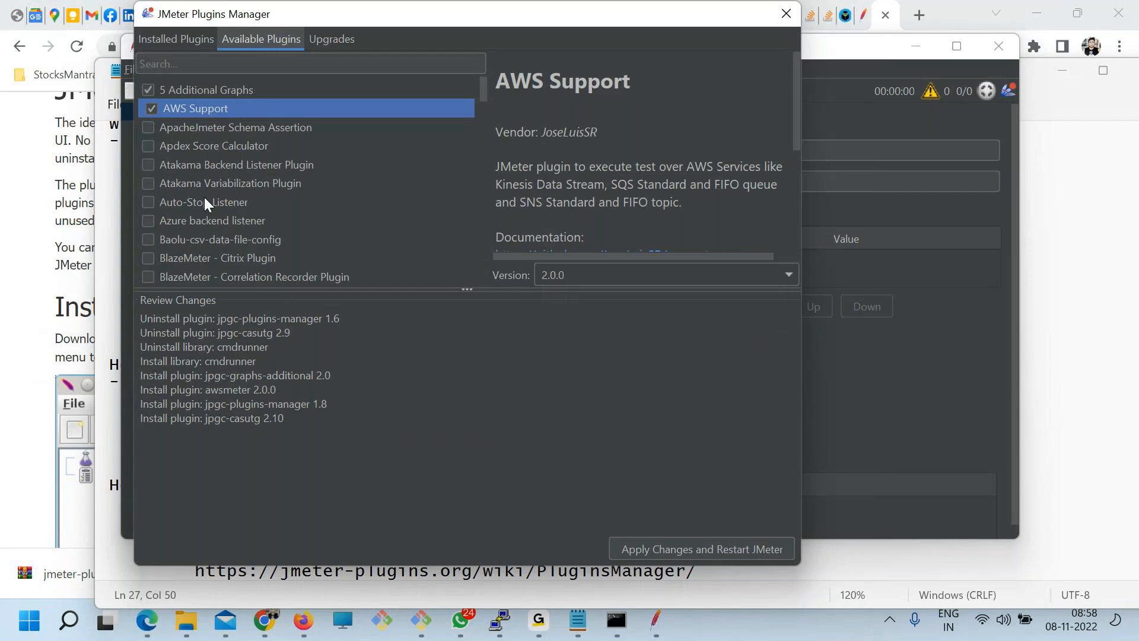
mouse_move(479, 98)
mouse_down()
mouse_move(483, 261)
mouse_move(478, 97)
mouse_up()
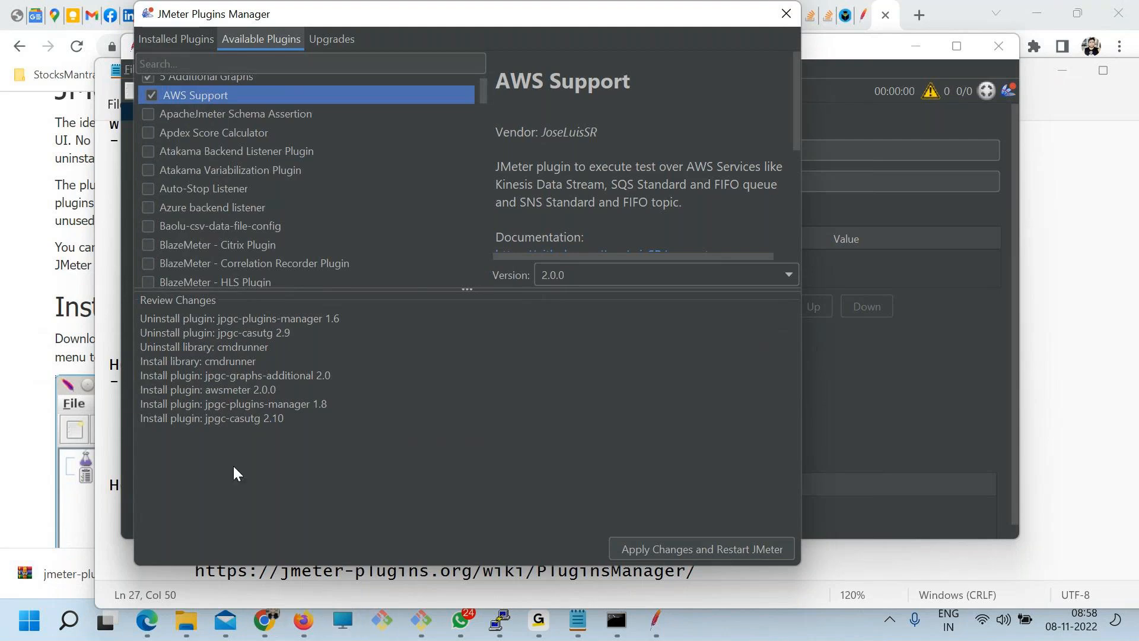
- Switch to Chrome and open the catalogue of custom plugins on jmeter-plugins.org
click(256, 632)
scroll(613, 365, up, 3)
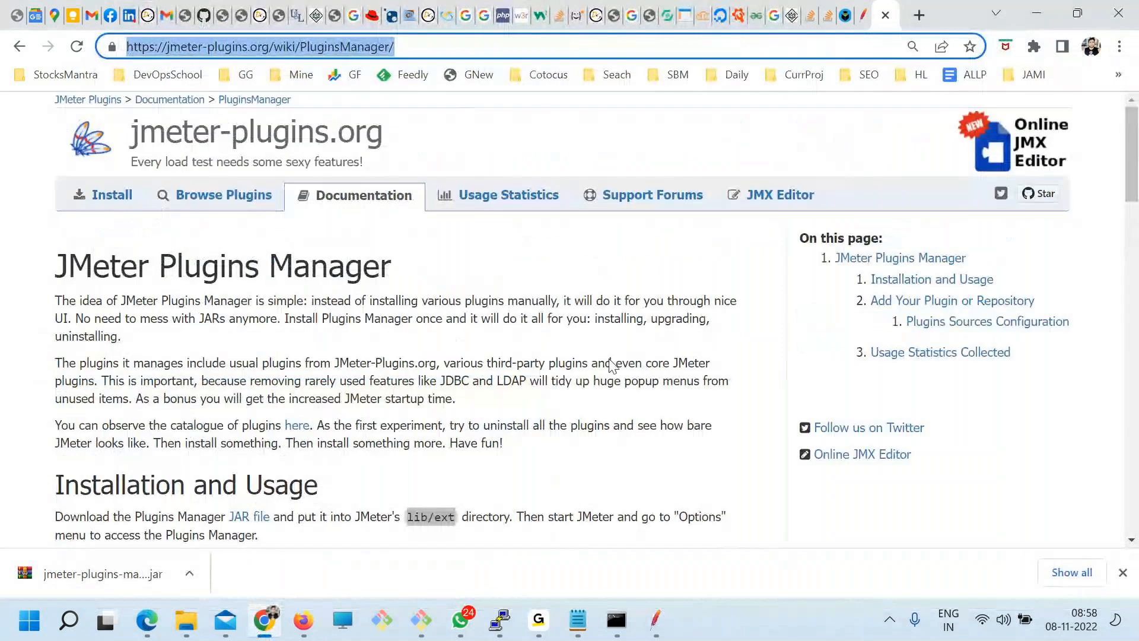
click(195, 205)
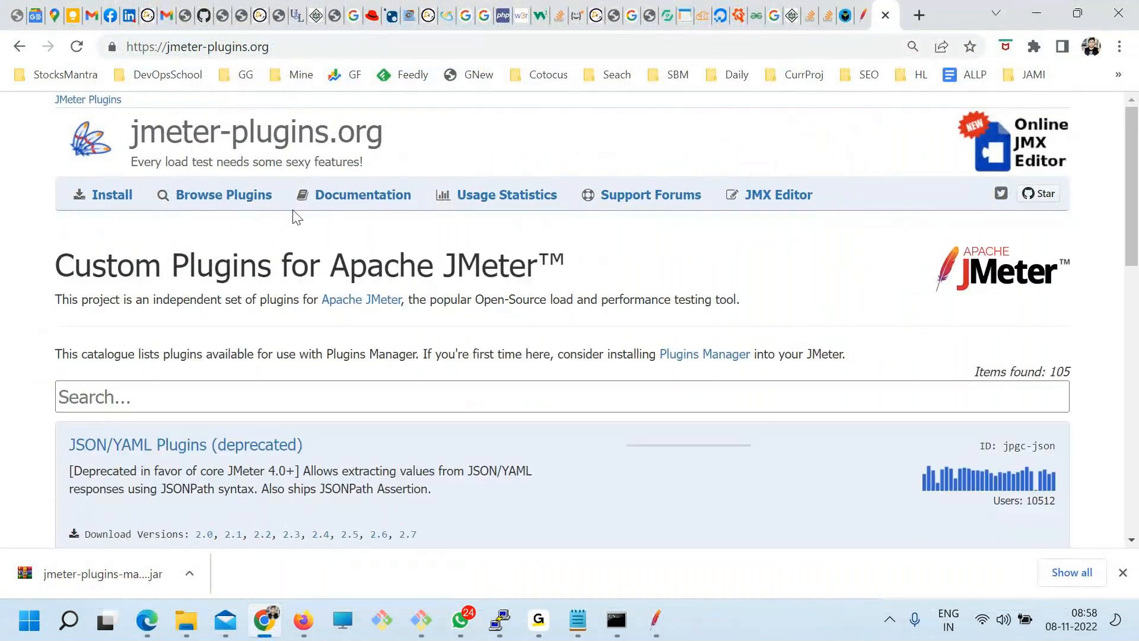
- Look through the custom plugin catalogue on jmeter-plugins.org down to the more-plugins note at its end
scroll(229, 332, down, 3)
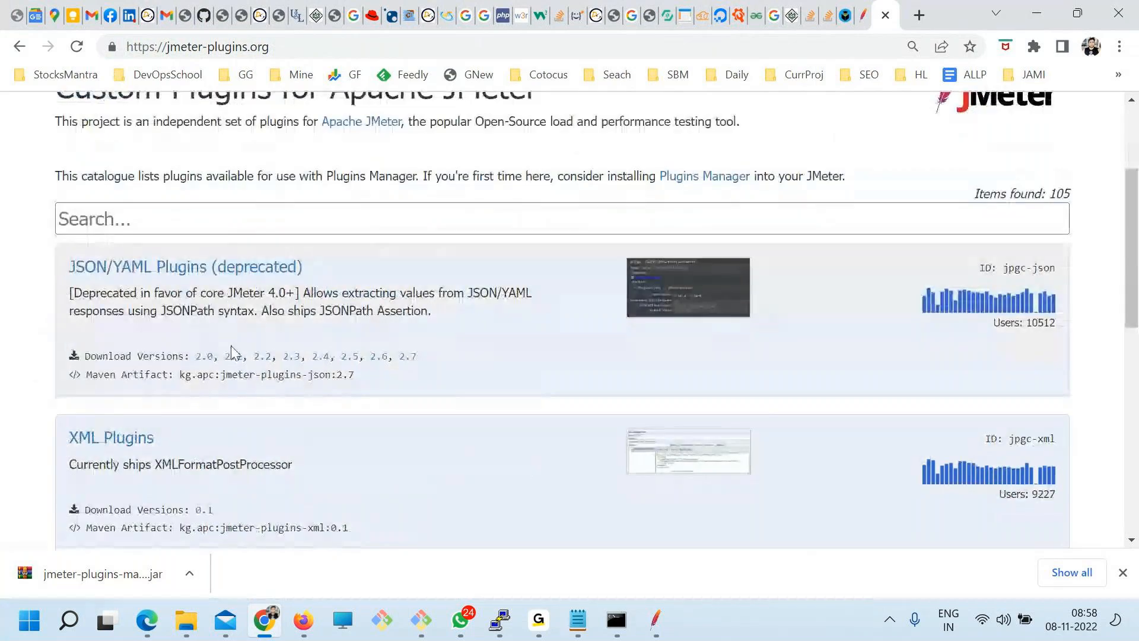
scroll(234, 356, down, 10)
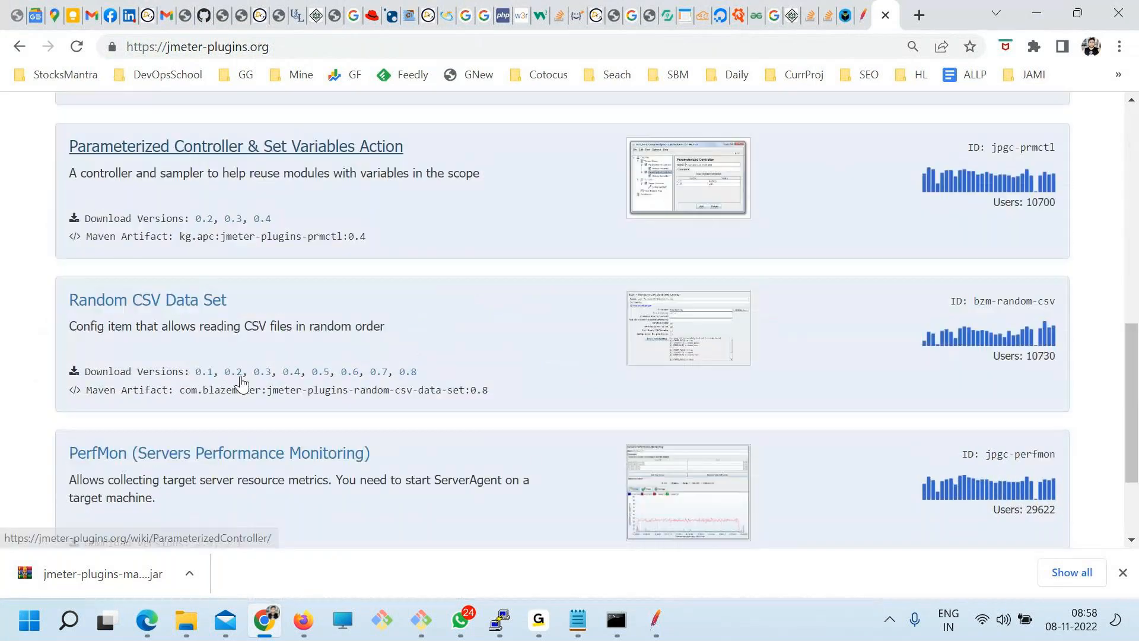
scroll(244, 383, down, 3)
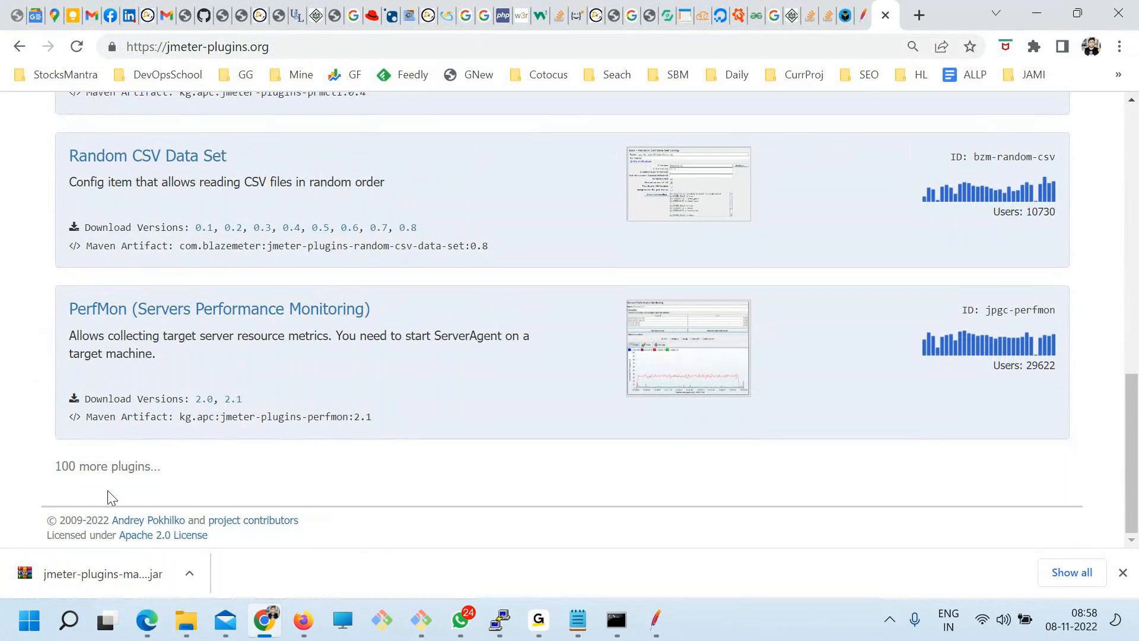
drag(76, 466, 160, 465)
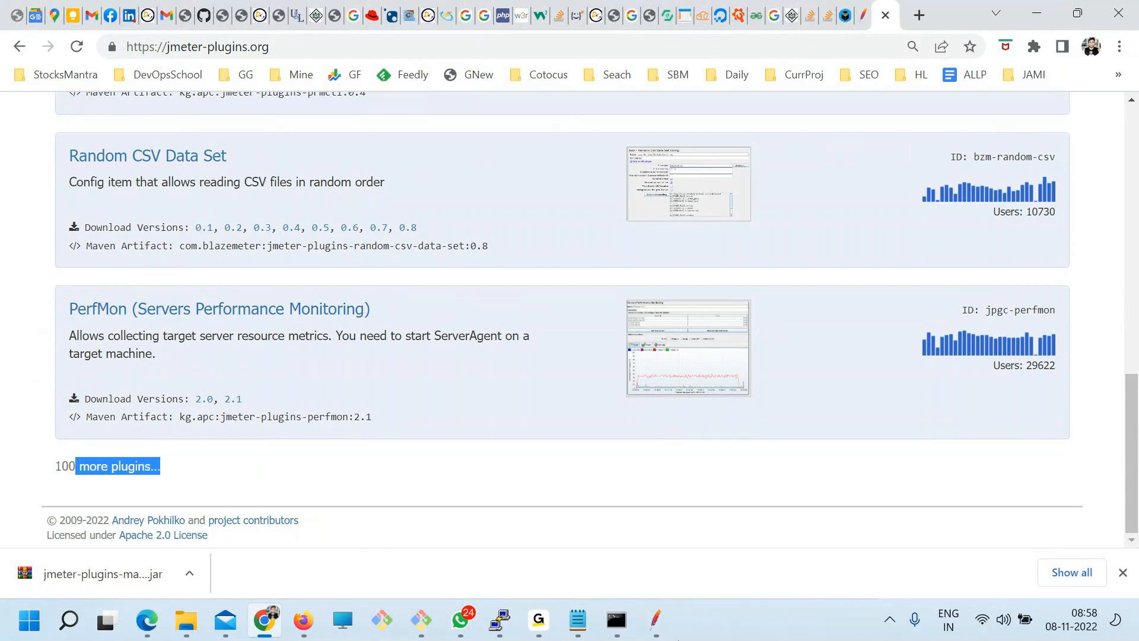
- Switch to Apache JMeter and close its Plugins Manager without applying the marked changes
click(666, 617)
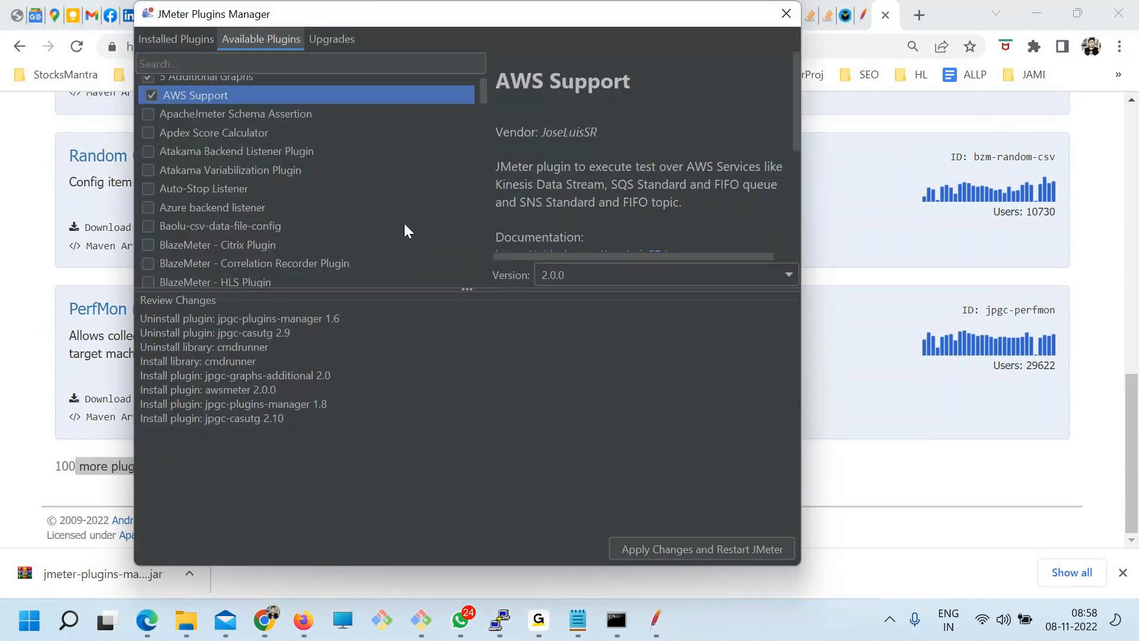
click(786, 14)
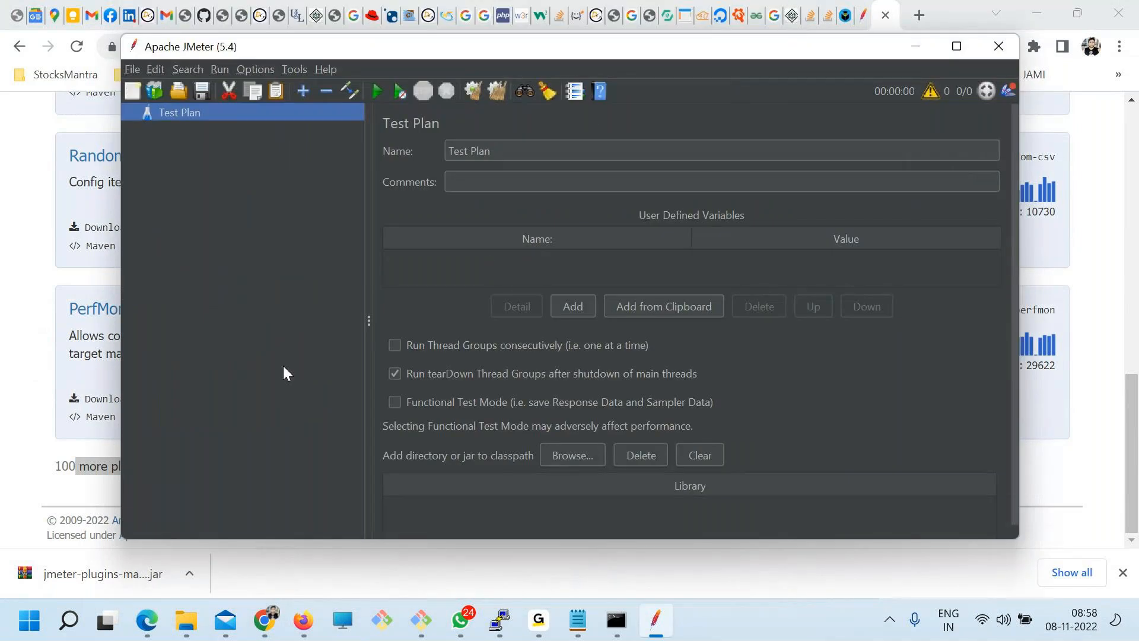
- Switch to the dddd.txt notes, add a "Test plan" heading with a dashed underline below the plugins manager address, and save the file
click(578, 620)
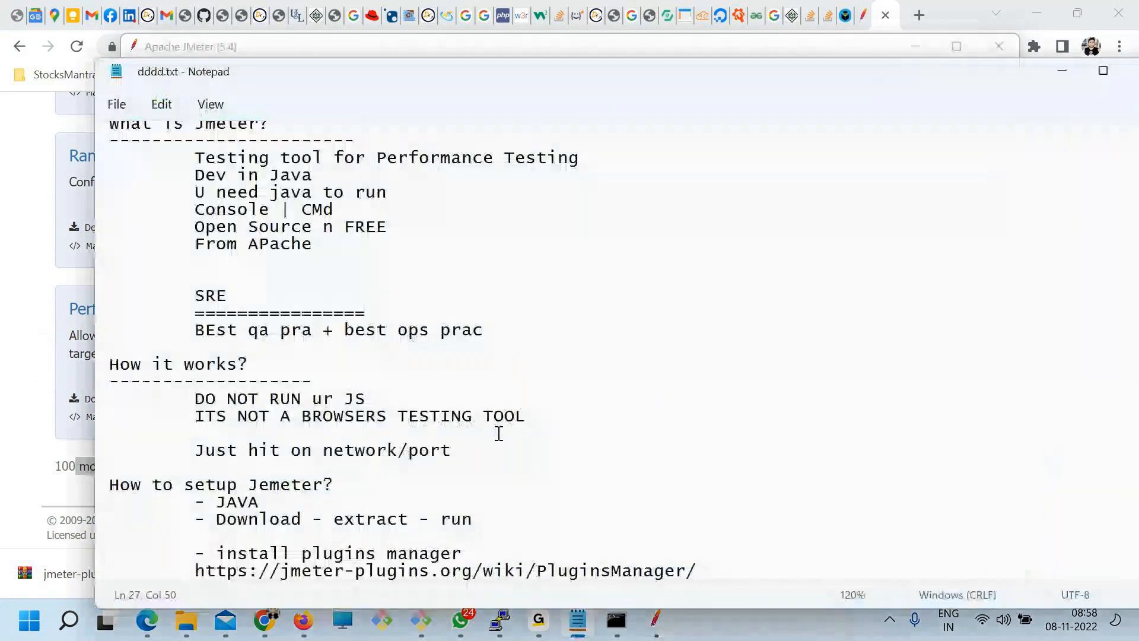
click(497, 434)
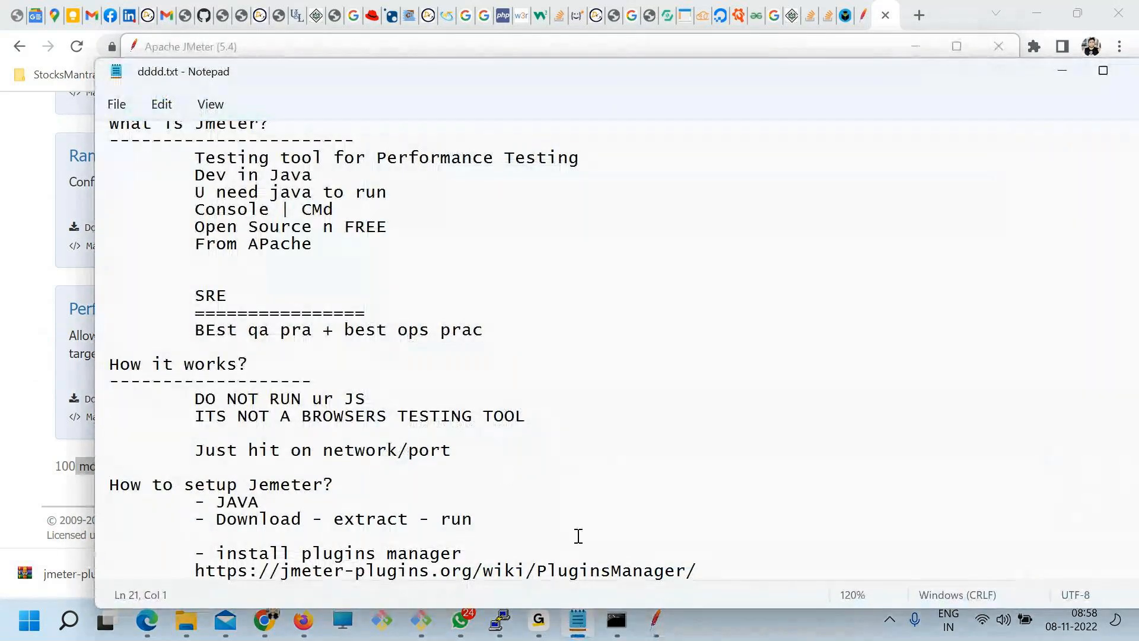
click(722, 569)
key(Return)
key(Return)
text(Tes)
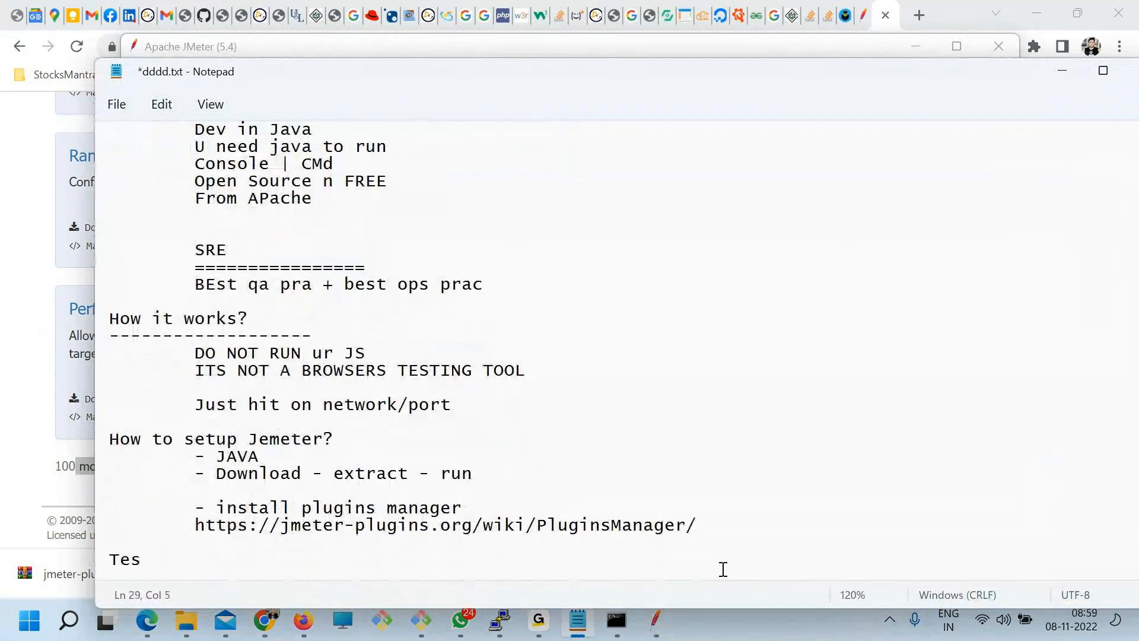
text(t plan)
key(Return)
text(-----------------------)
key(Return)
key(ctrl+s)
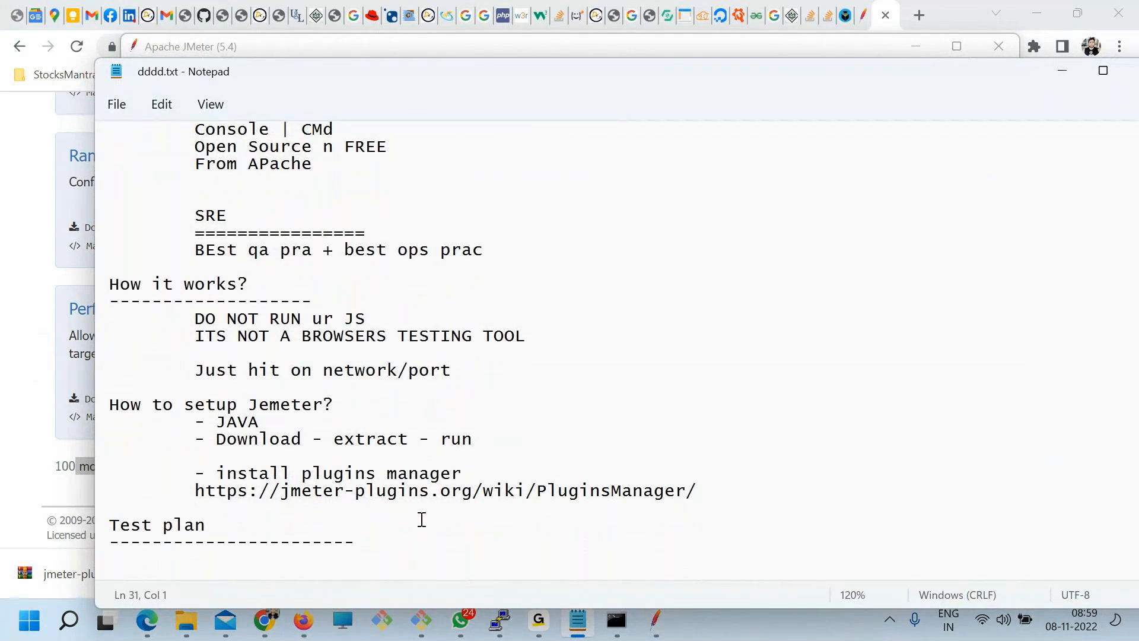
- Switch to Chrome and open the trainer's personal website in a new tab
click(266, 620)
click(918, 19)
text(ra)
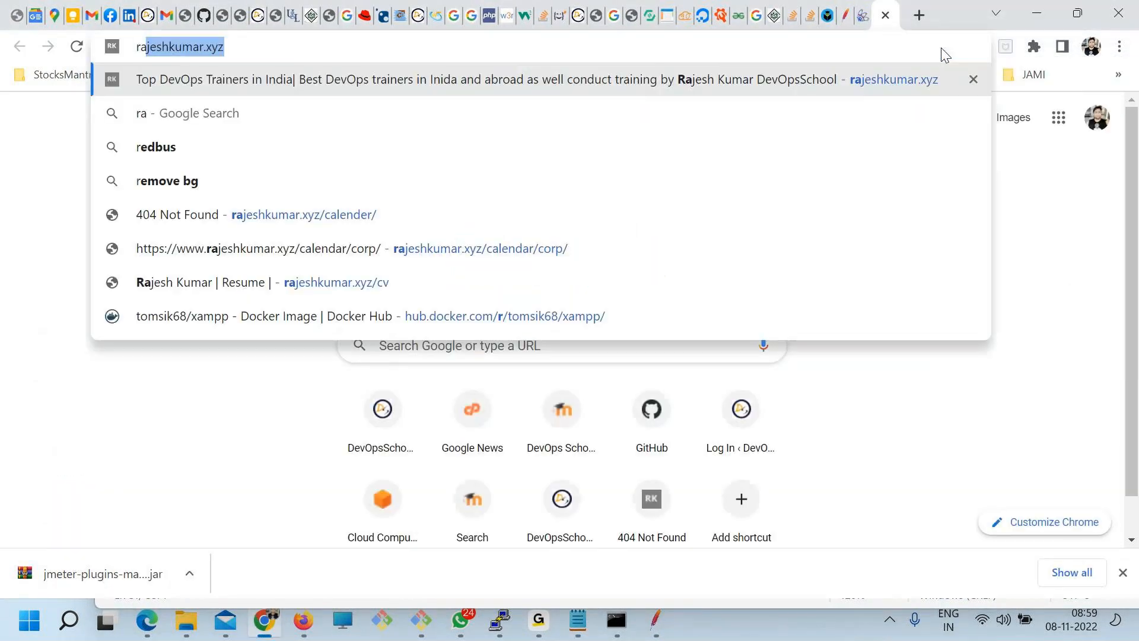
key(Return)
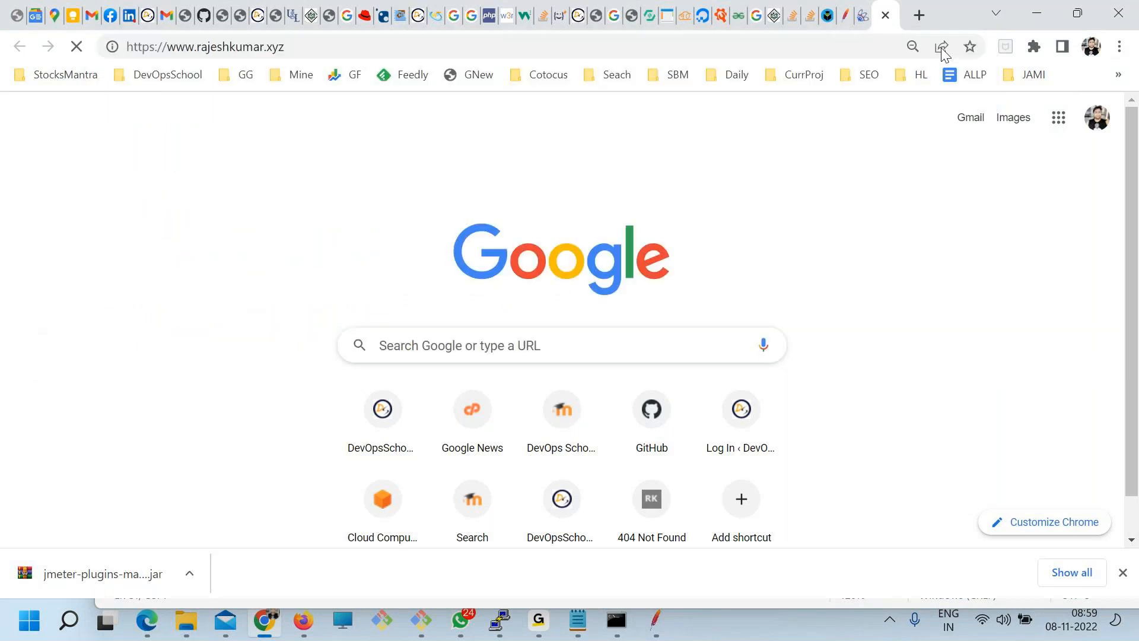
- Copy the personal website's address into the dddd.txt notes below the Test plan heading, followed by several blank lines
click(194, 45)
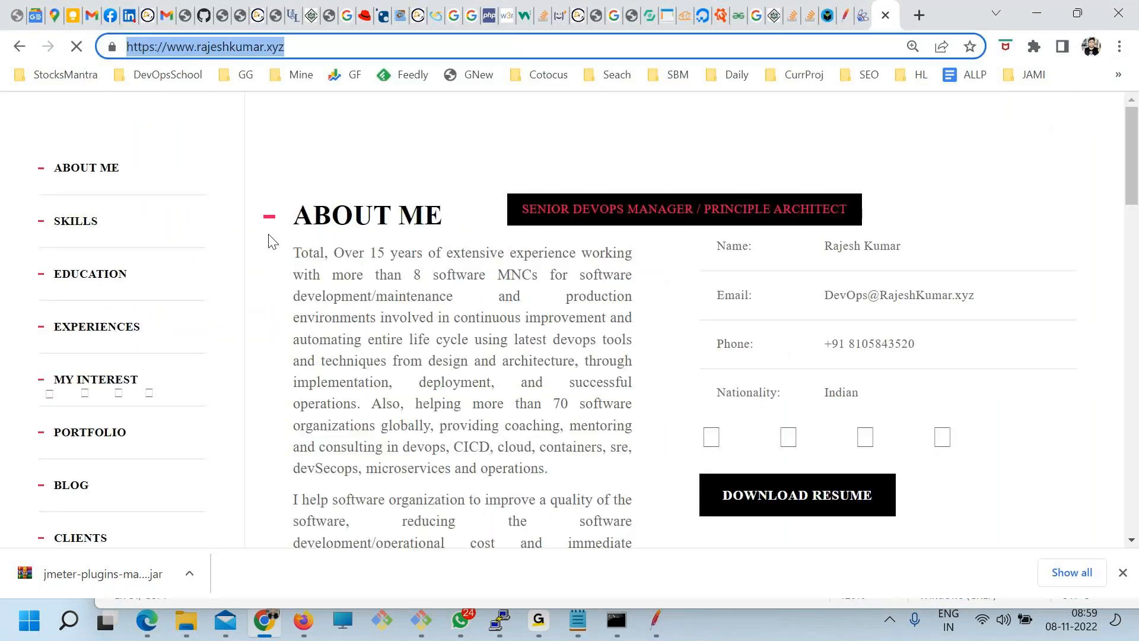
key(ctrl+c)
key(alt+Tab)
key(ctrl+v)
key(Return)
key(Return)
key(Return)
key(Return)
key(Return)
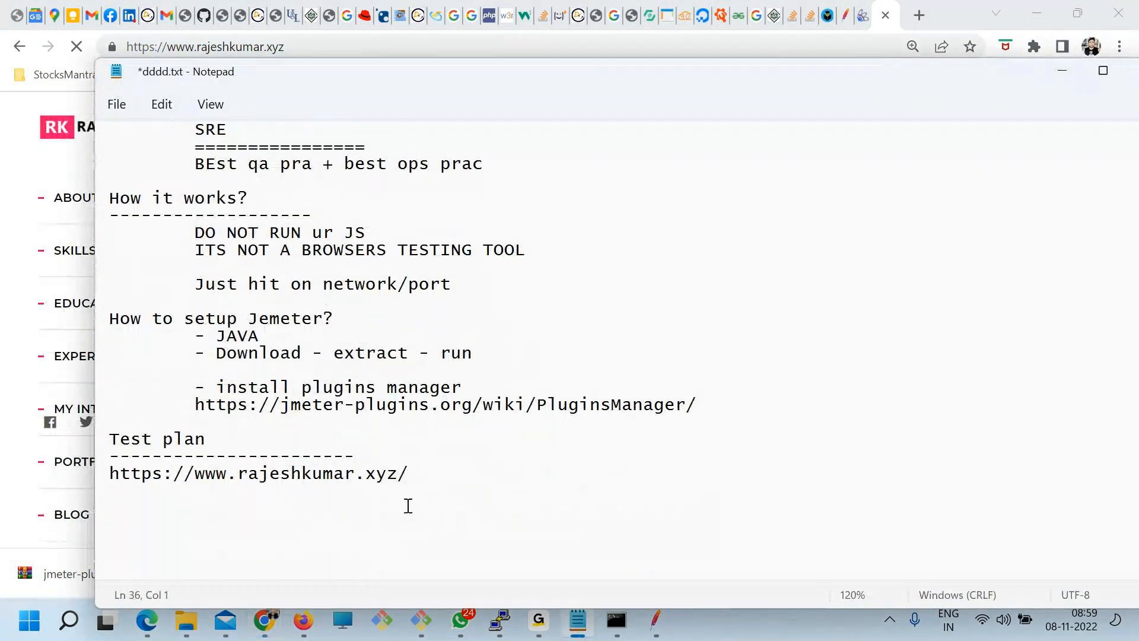
- Add the indented line "avg response" below the website address, separated from it by a blank line
drag(412, 471, 107, 473)
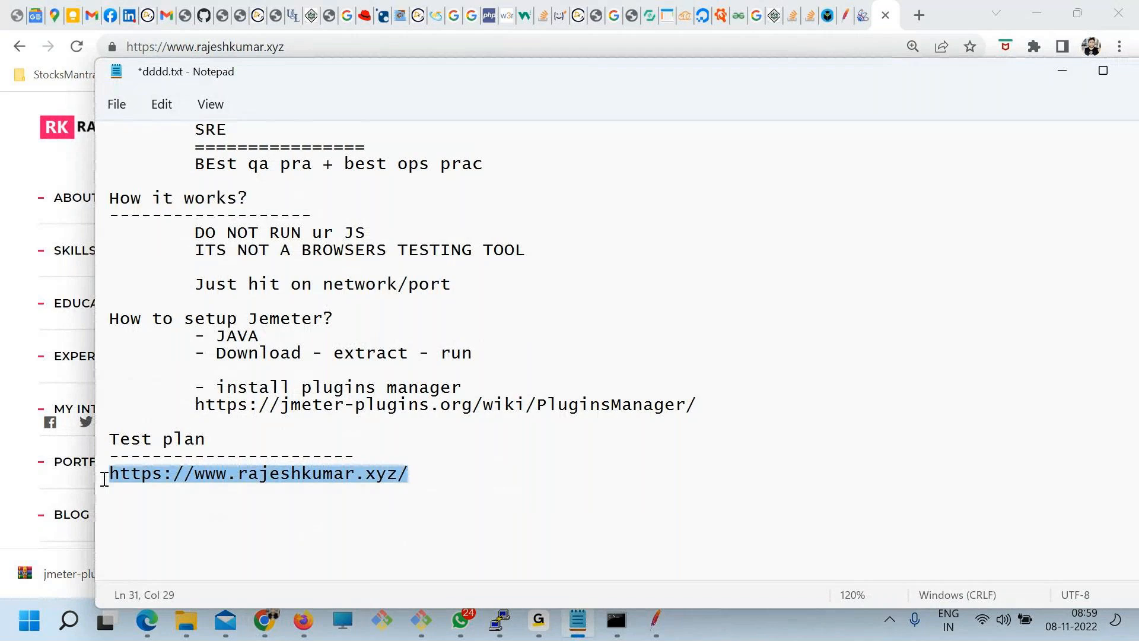
click(505, 479)
key(Return)
key(Return)
key(Tab)
key(Tab)
key(Tab)
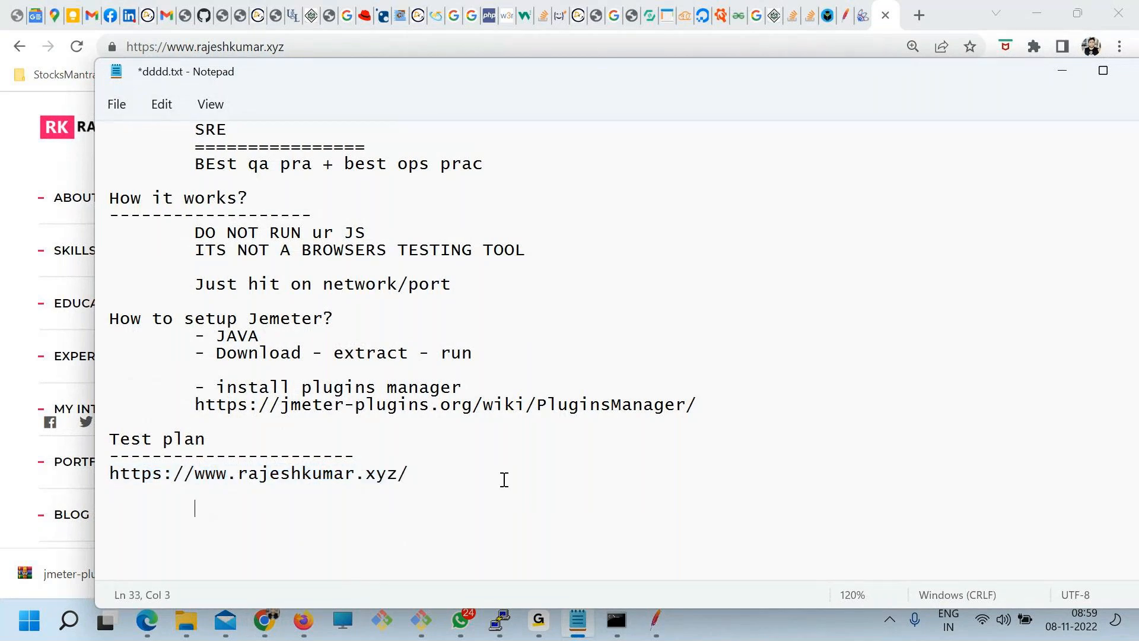
text(avg respoi)
key(BackSpace)
text(nse)
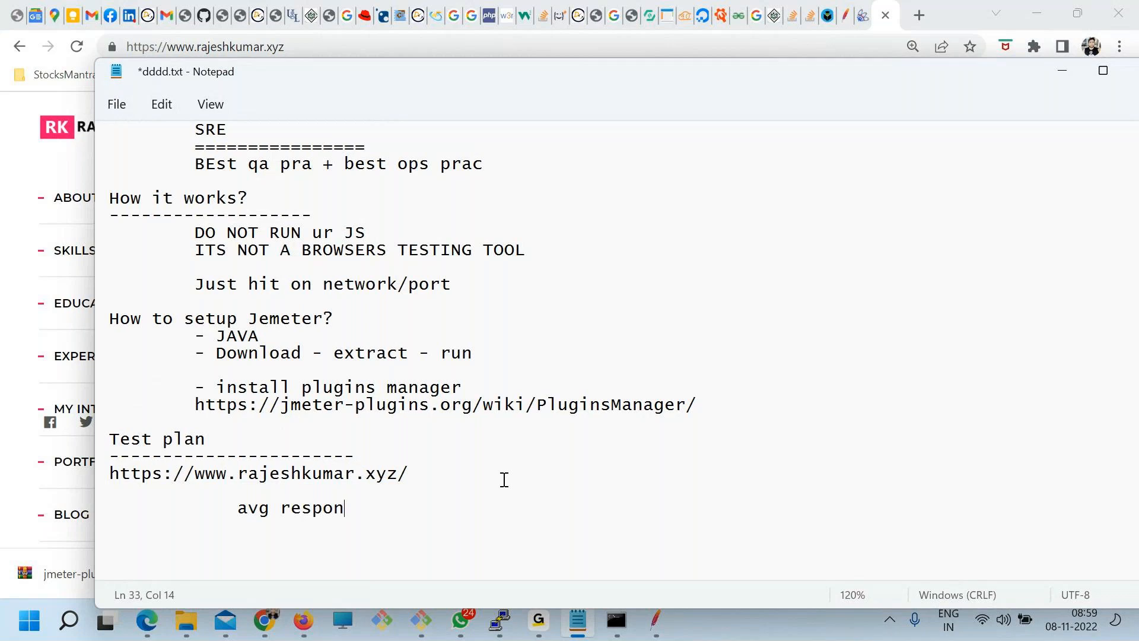
- Add the indented line "avg throughput in sec" below the avg response line
key(Return)
key(Tab)
key(Tab)
key(Tab)
text(avg thro)
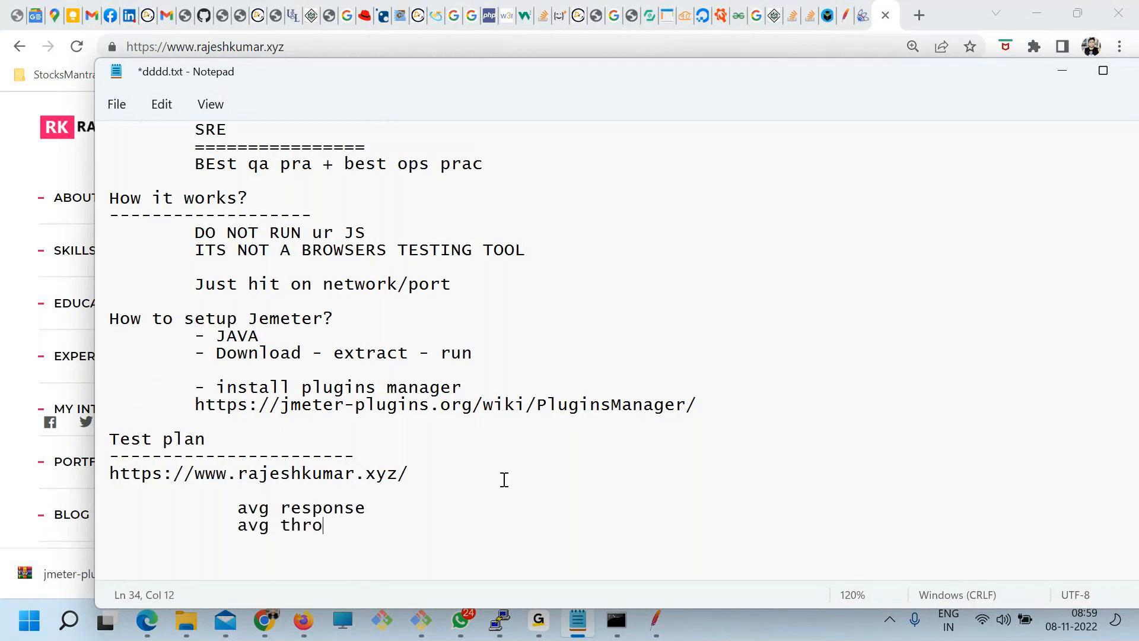
text(ughput)
double_click(366, 528)
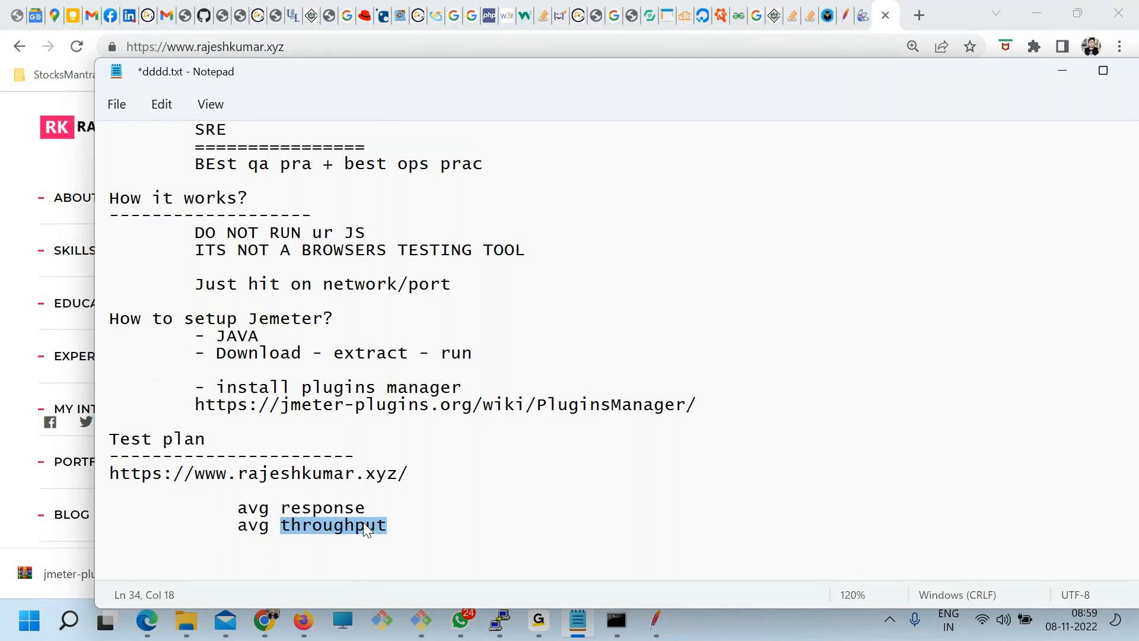
double_click(393, 528)
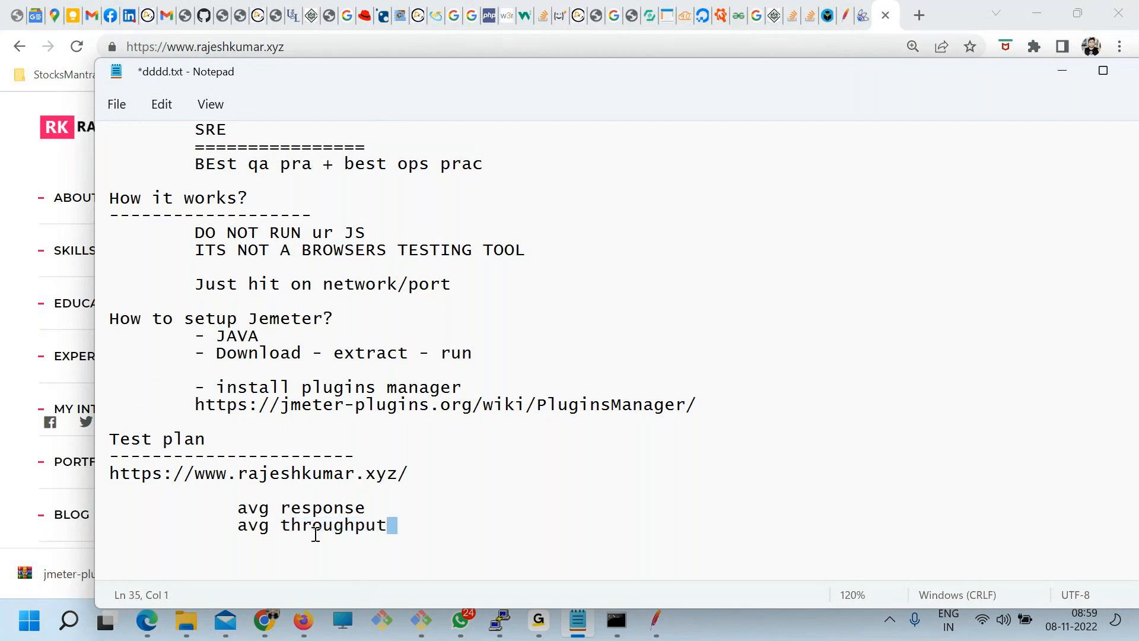
shift+click(239, 527)
click(465, 537)
click(463, 532)
text(in sec)
- Duplicate the avg throughput line below itself, change the copy to "avg throughput in bytes", and save the notes
drag(470, 531, 238, 531)
click(244, 553)
key(Tab)
click(255, 544)
key(Tab)
key(ctrl+v)
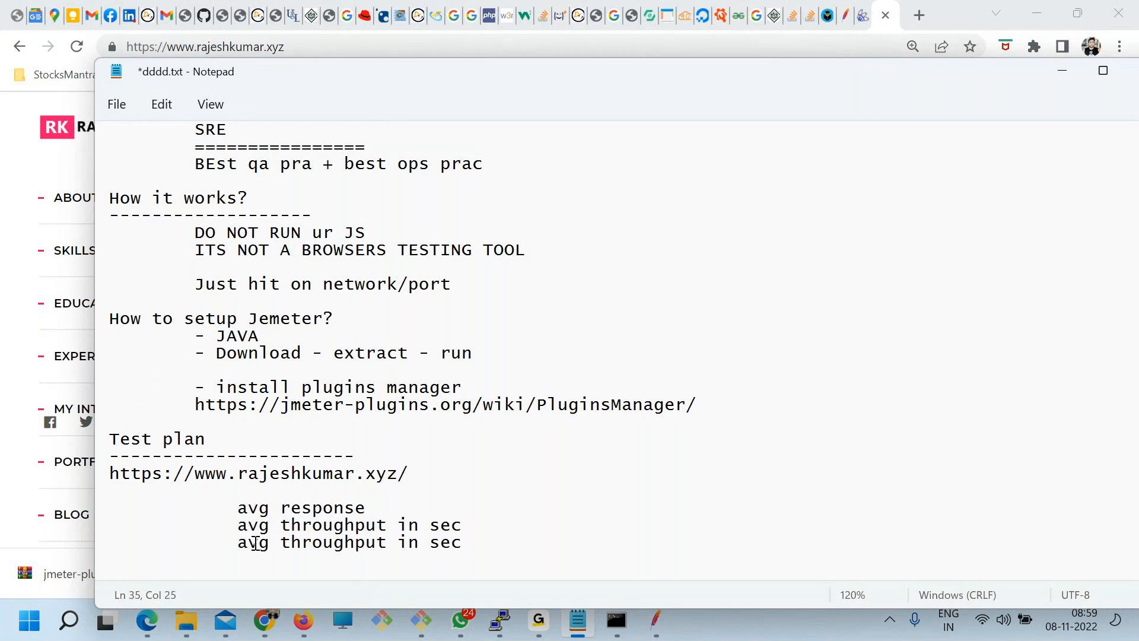
key(BackSpace)
key(BackSpace)
key(BackSpace)
text(bytes)
key(ctrl+s)
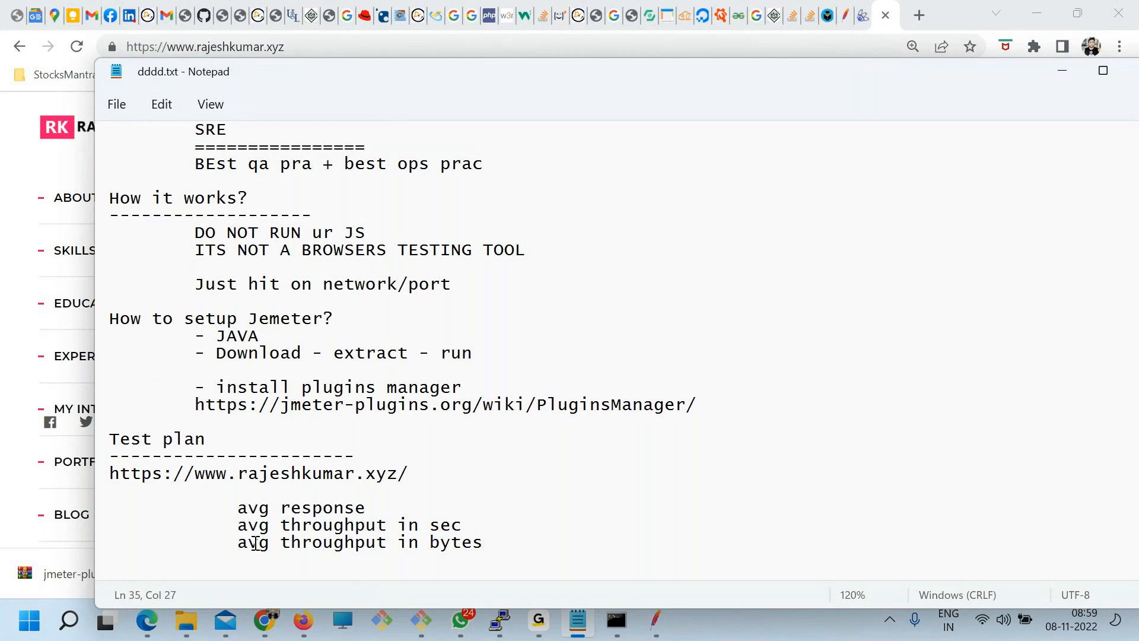
- Review the Test plan notes by highlighting the throughput lines, website address, avg response line and the network/port remark
drag(237, 525, 476, 541)
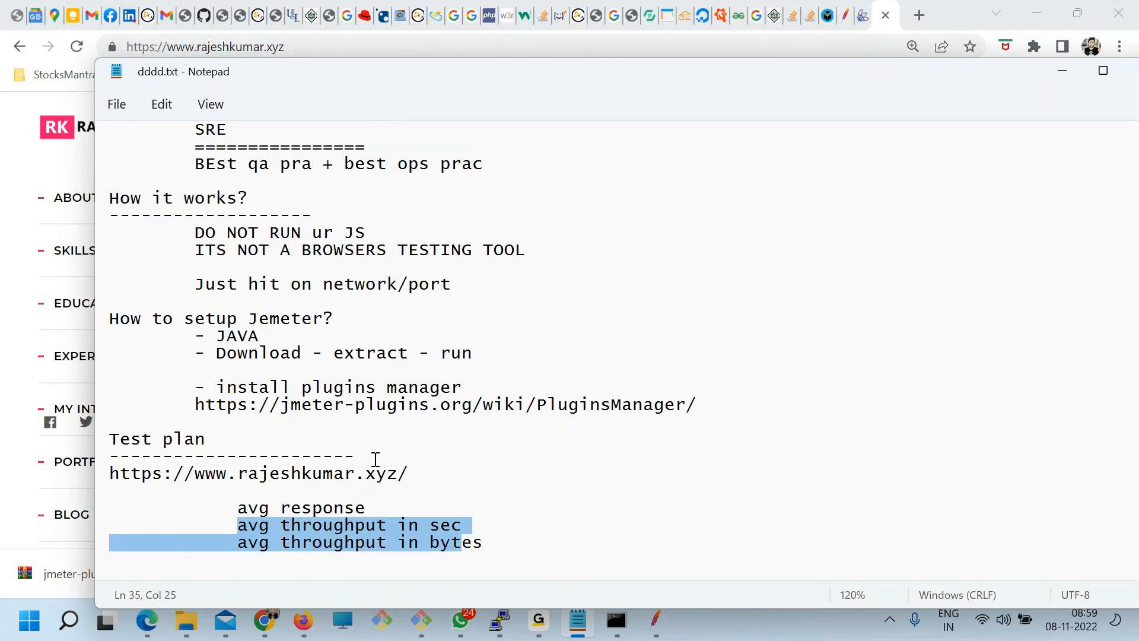
drag(397, 477, 97, 476)
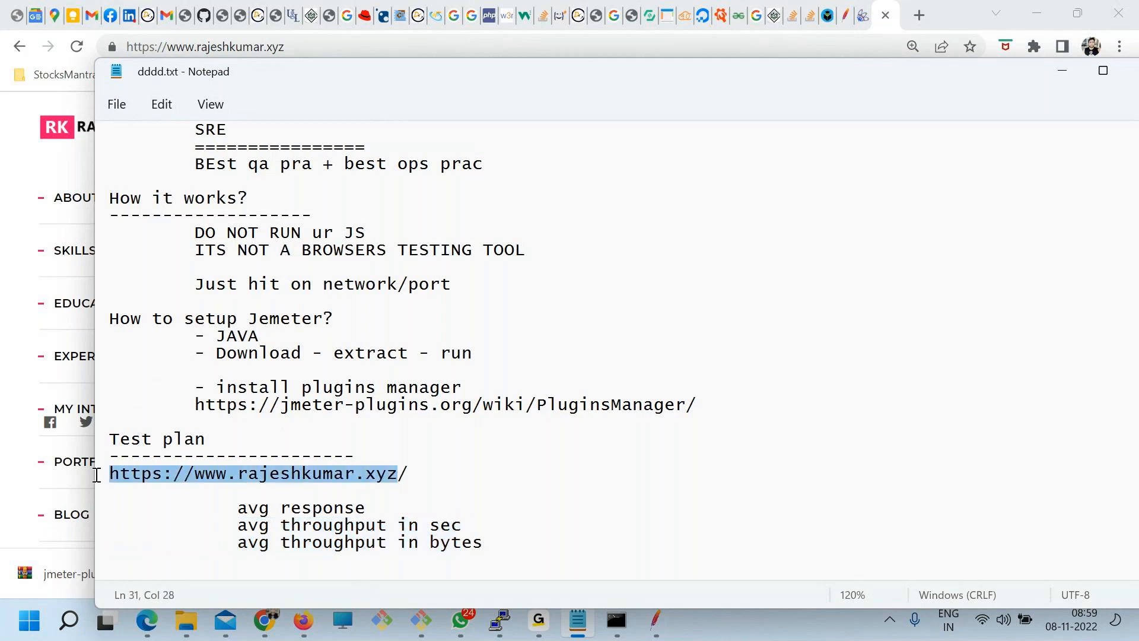
click(184, 479)
click(411, 479)
drag(411, 480, 101, 477)
drag(387, 508, 240, 508)
drag(324, 284, 446, 286)
drag(399, 473, 230, 474)
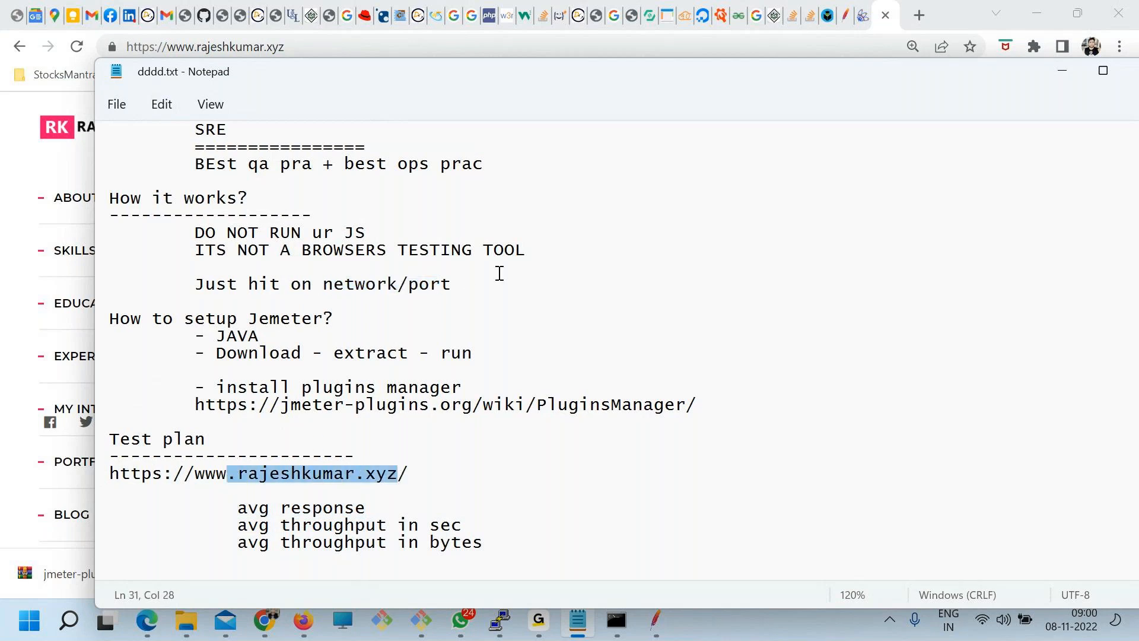
- Switch to Apache JMeter, launch Snipping Tool, and capture a rectangular snip of JMeter's toolbar and the upper part of its Test Plan view
click(657, 623)
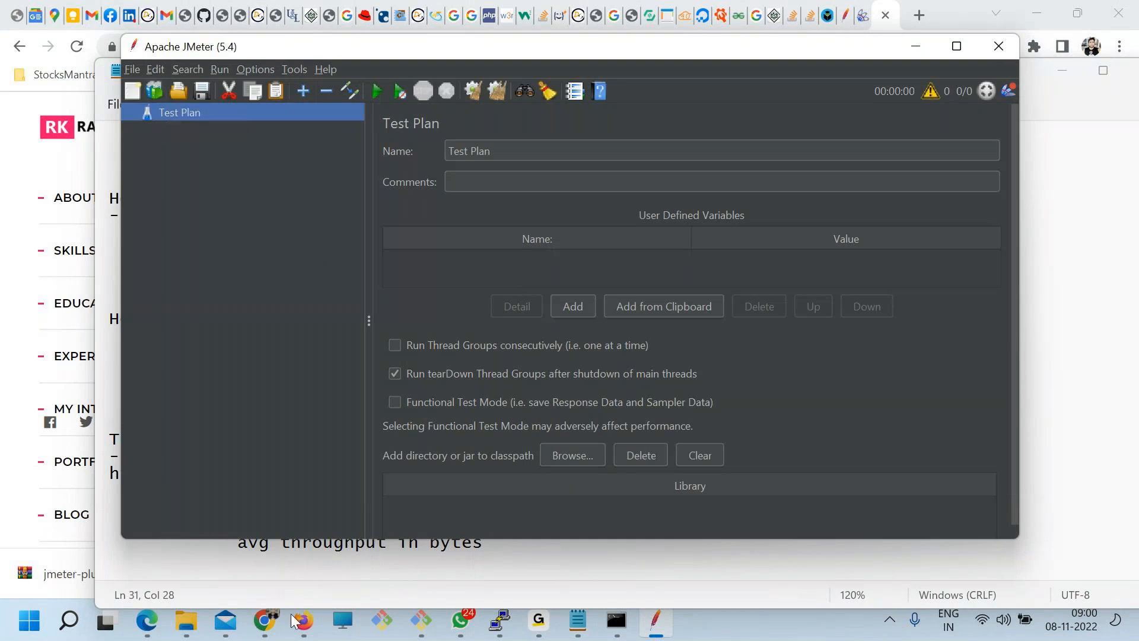
click(69, 620)
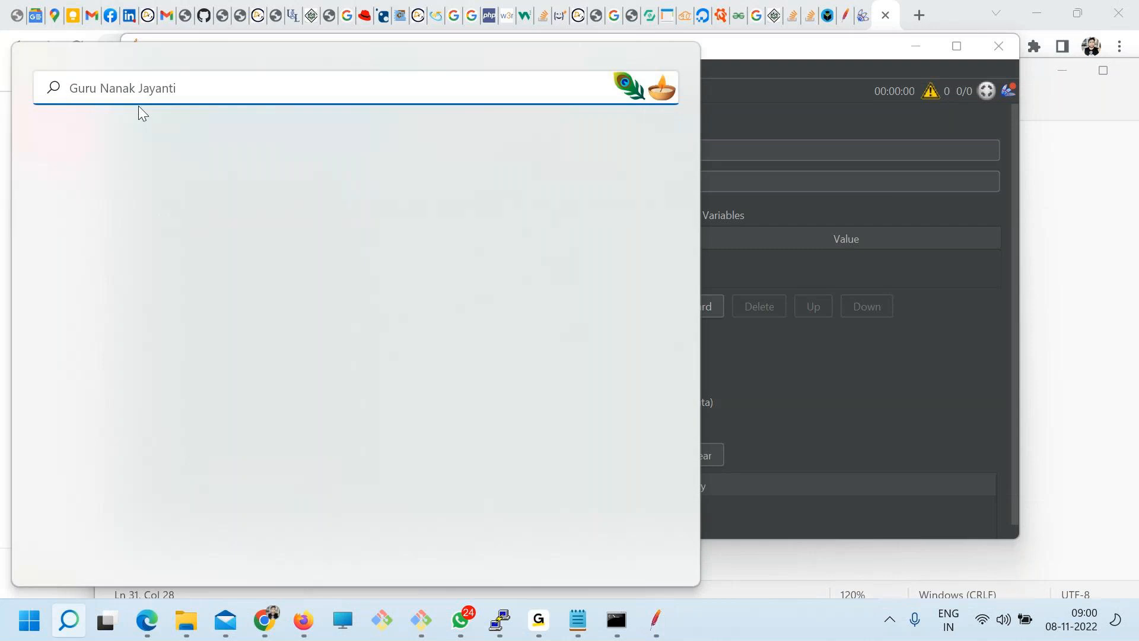
text(s)
click(140, 223)
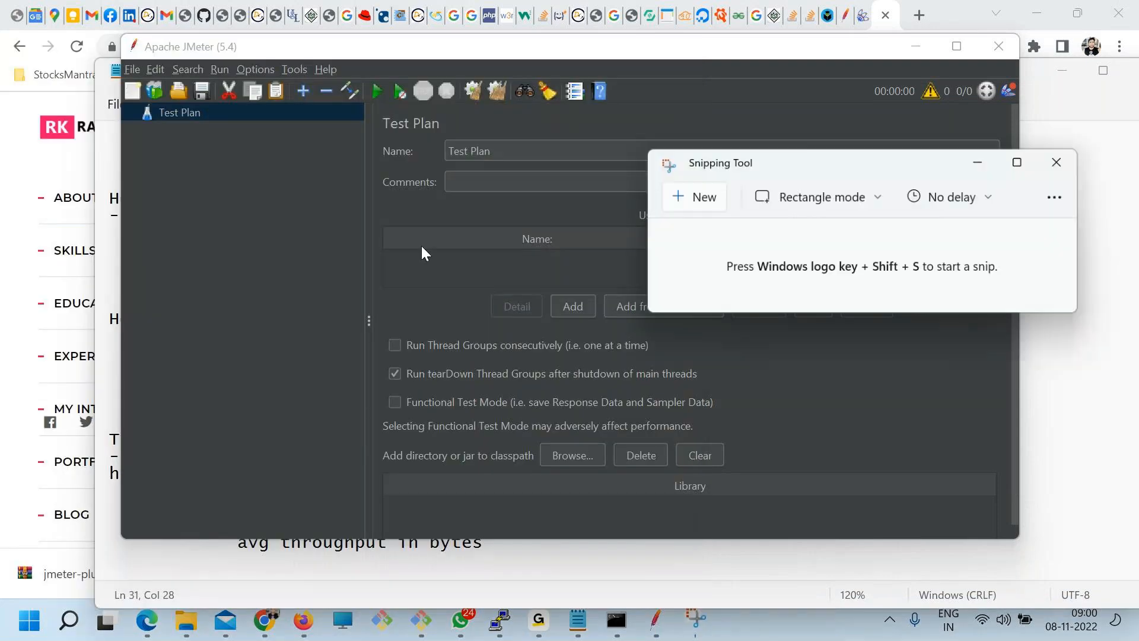
click(721, 195)
drag(119, 51, 974, 229)
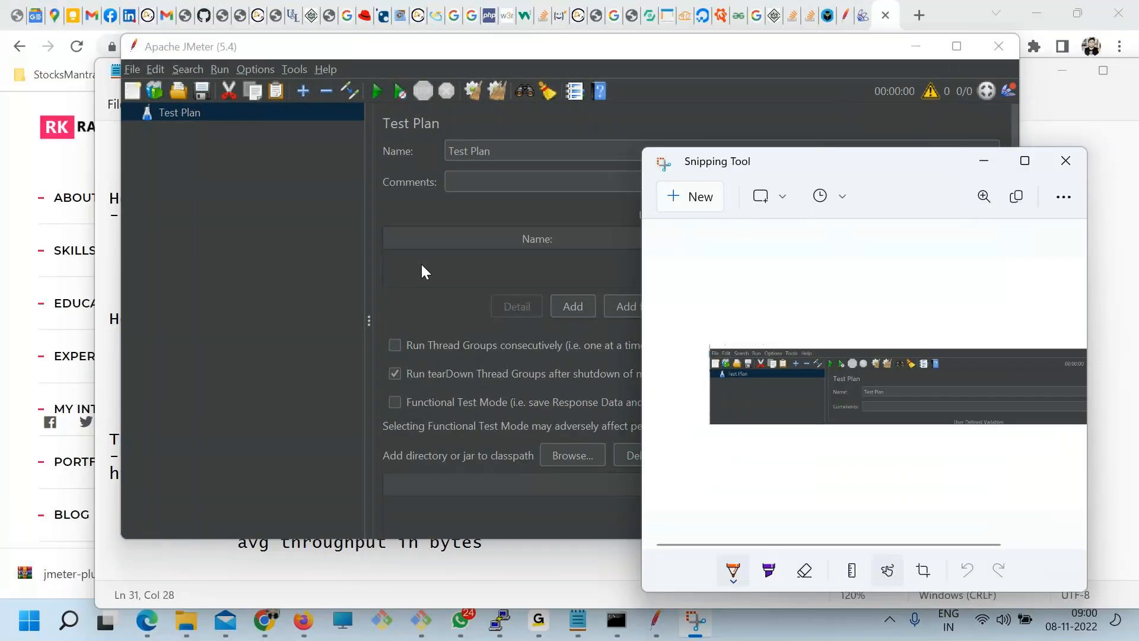
- Annotate the snip in orange pen with strokes over the toolbar icons, circles around the two start icons and a line under the remaining ones
mouse_move(161, 287)
mouse_down()
mouse_move(173, 212)
mouse_move(213, 210)
mouse_up()
drag(229, 286, 270, 154)
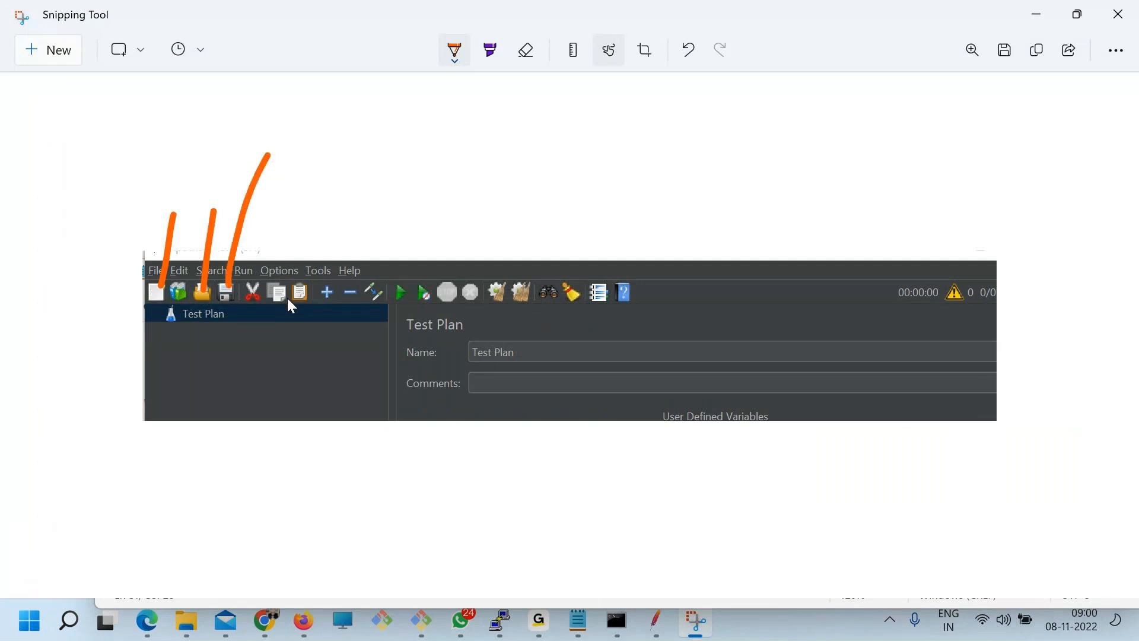
drag(258, 286, 280, 205)
mouse_move(299, 284)
mouse_down()
mouse_move(308, 234)
mouse_move(282, 225)
mouse_up()
mouse_move(330, 289)
mouse_down()
mouse_move(332, 230)
mouse_move(367, 237)
mouse_up()
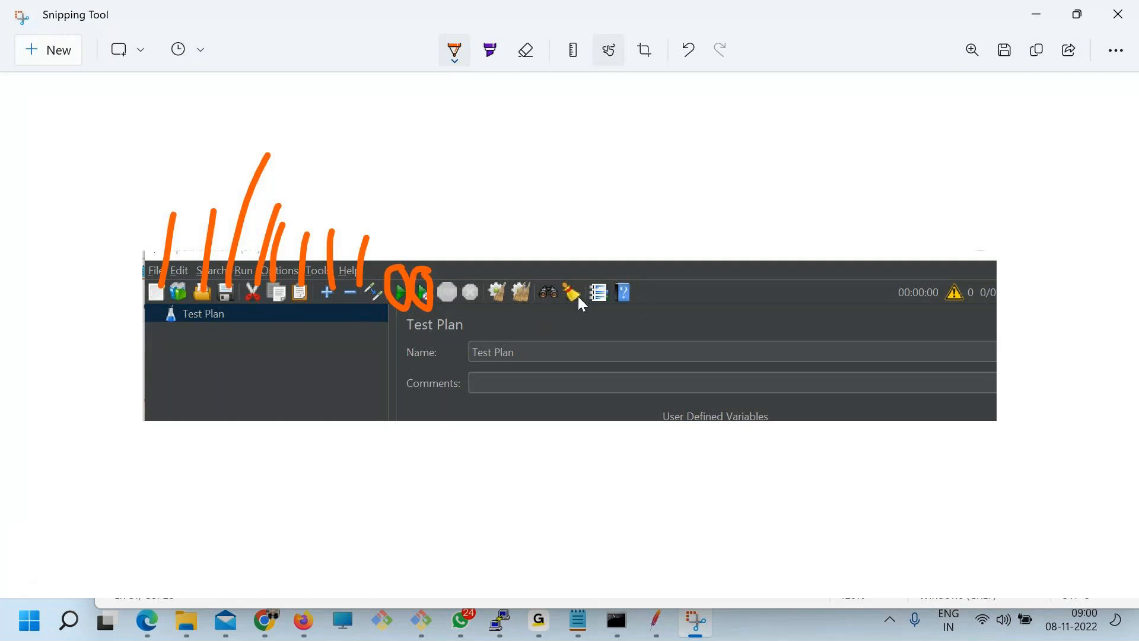
mouse_move(460, 304)
mouse_down()
mouse_move(625, 307)
mouse_move(647, 244)
mouse_up()
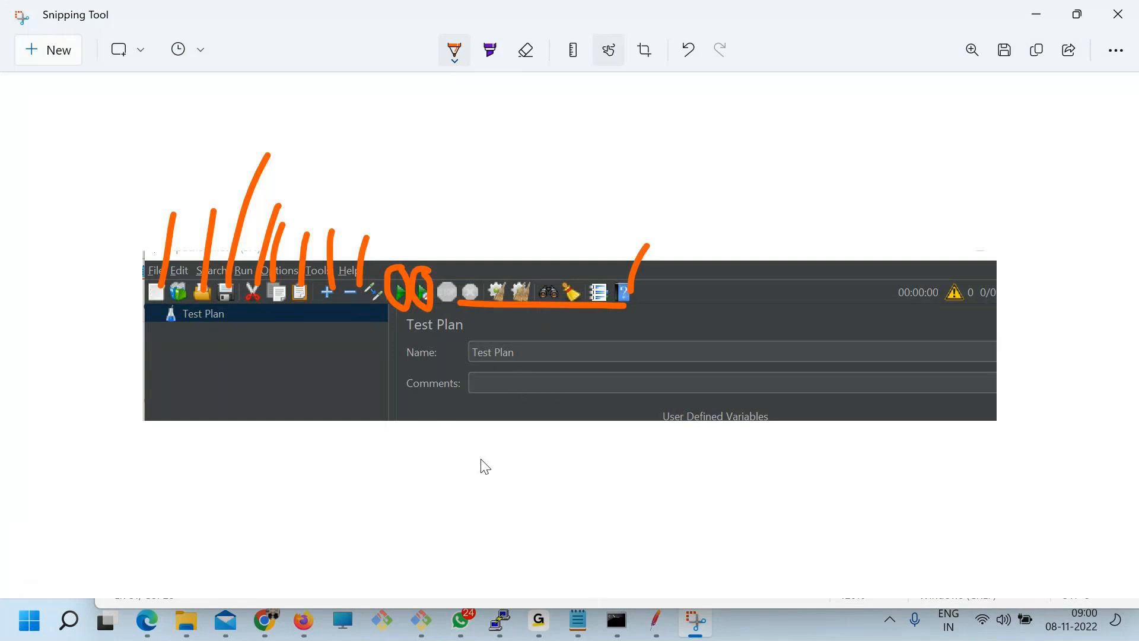
- Switch to Apache JMeter and examine the element categories that can be added to the Test Plan, including pre-processors, assertions and non-test elements
click(664, 625)
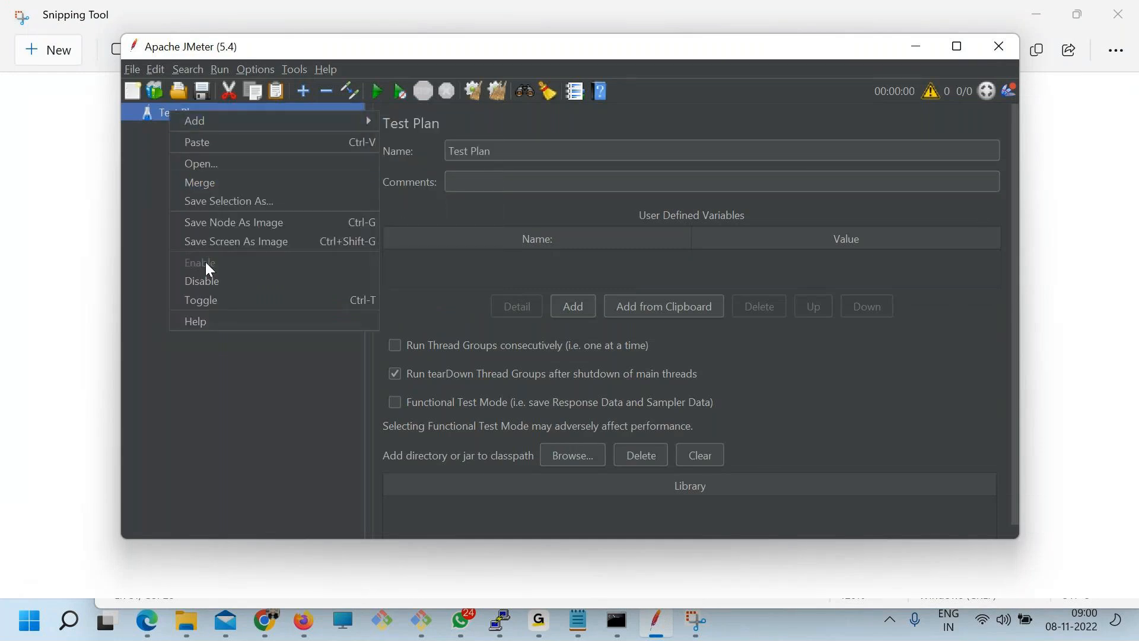
click(140, 188)
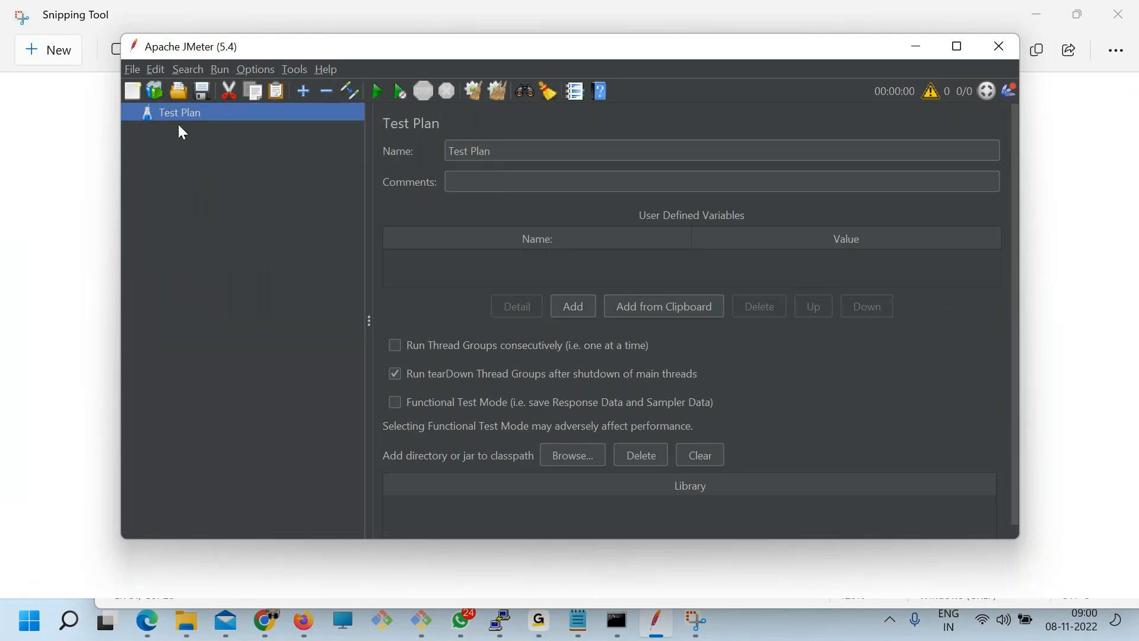
right_click(181, 107)
mouse_move(267, 117)
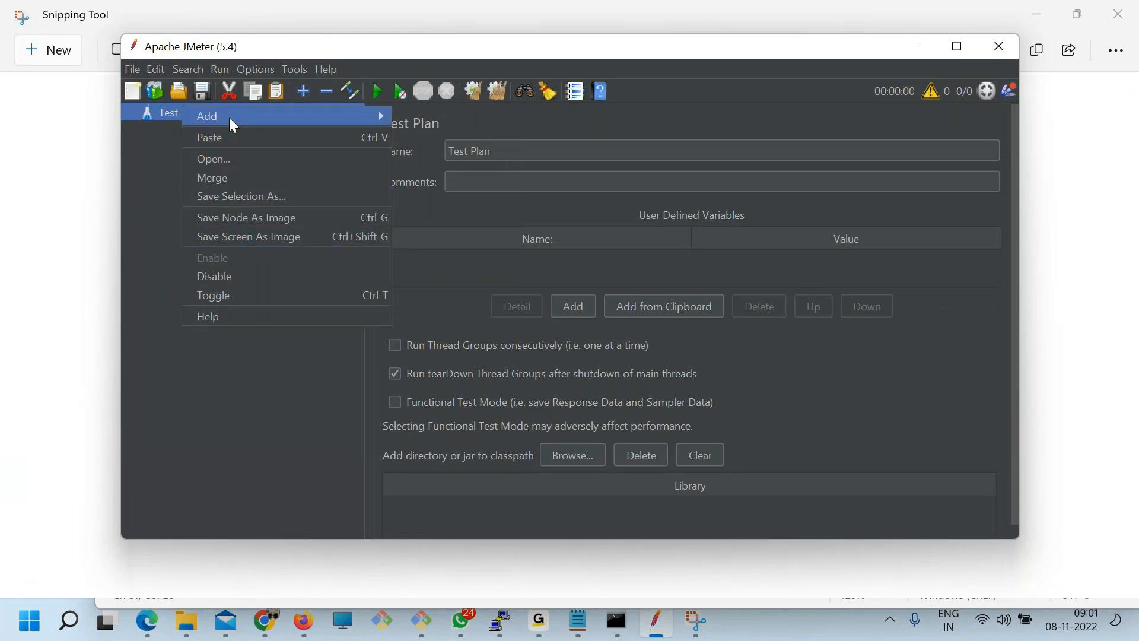
mouse_move(229, 117)
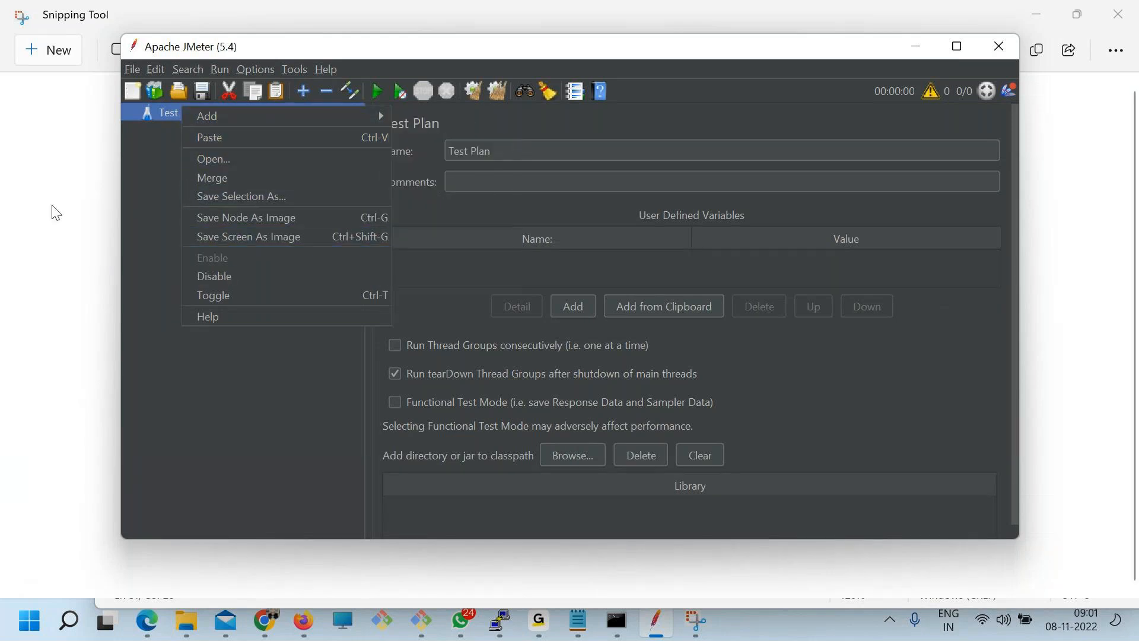
click(138, 183)
right_click(169, 112)
mouse_move(233, 119)
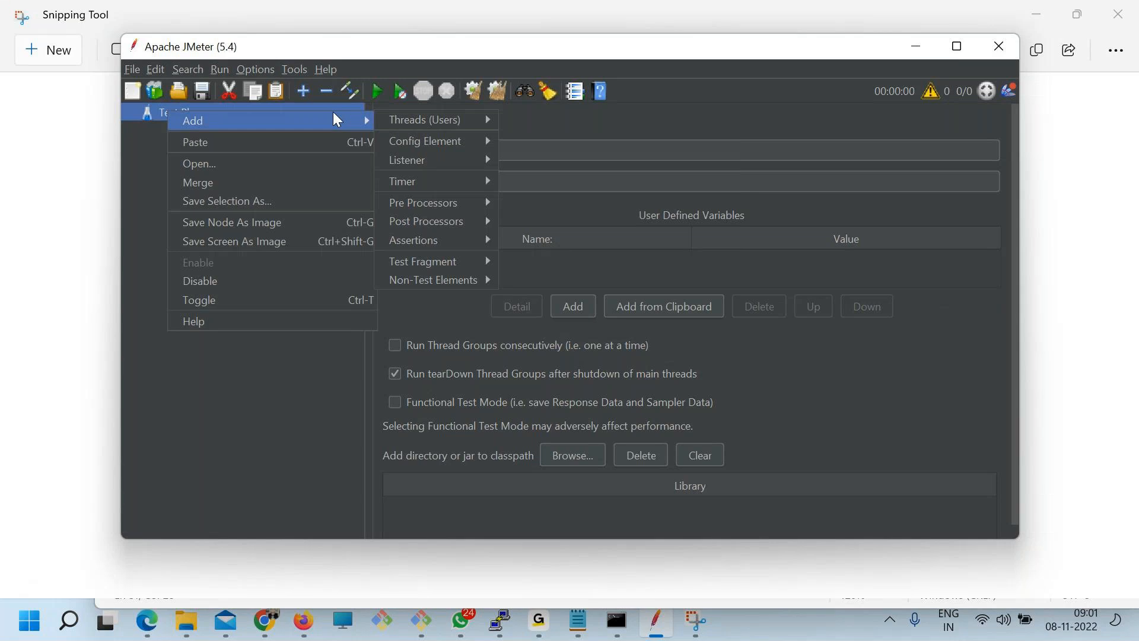
mouse_move(457, 187)
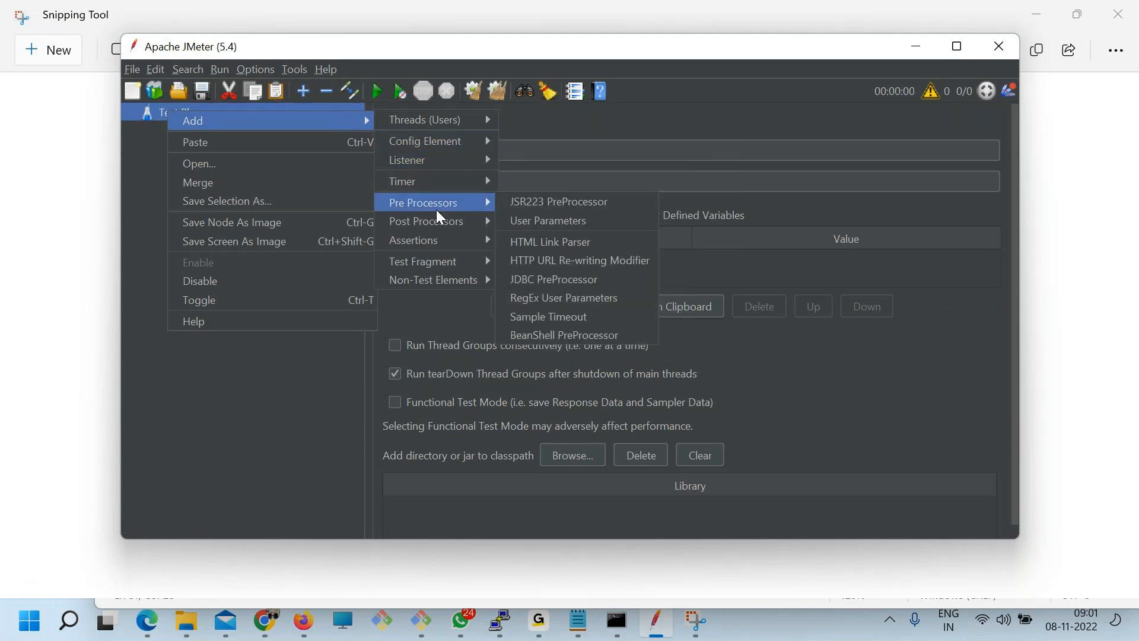
mouse_move(442, 246)
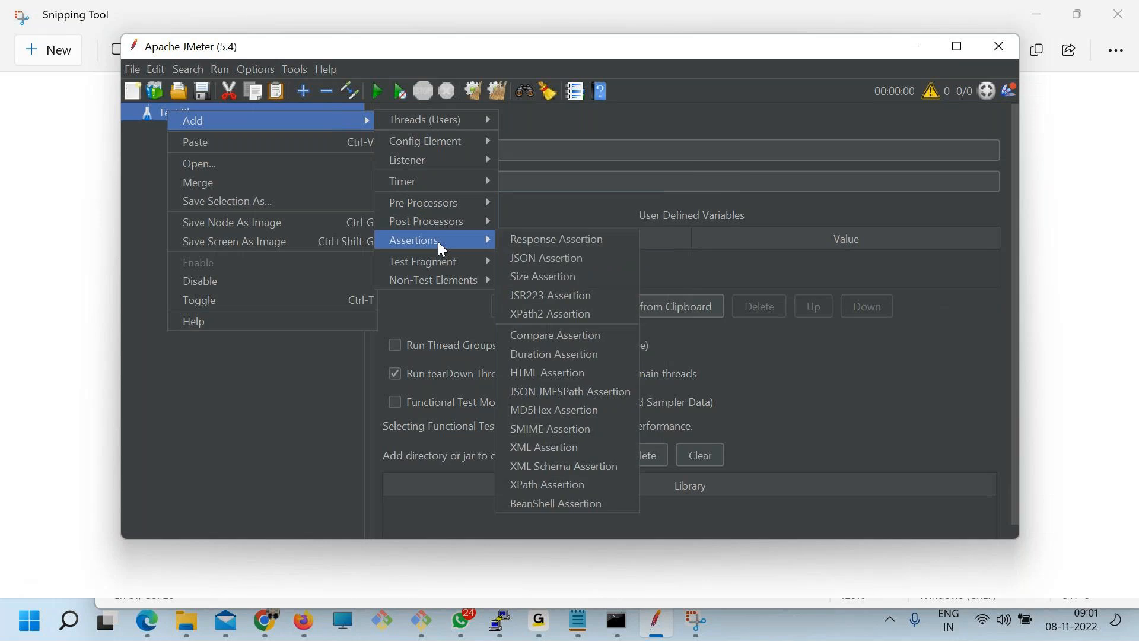
mouse_move(437, 281)
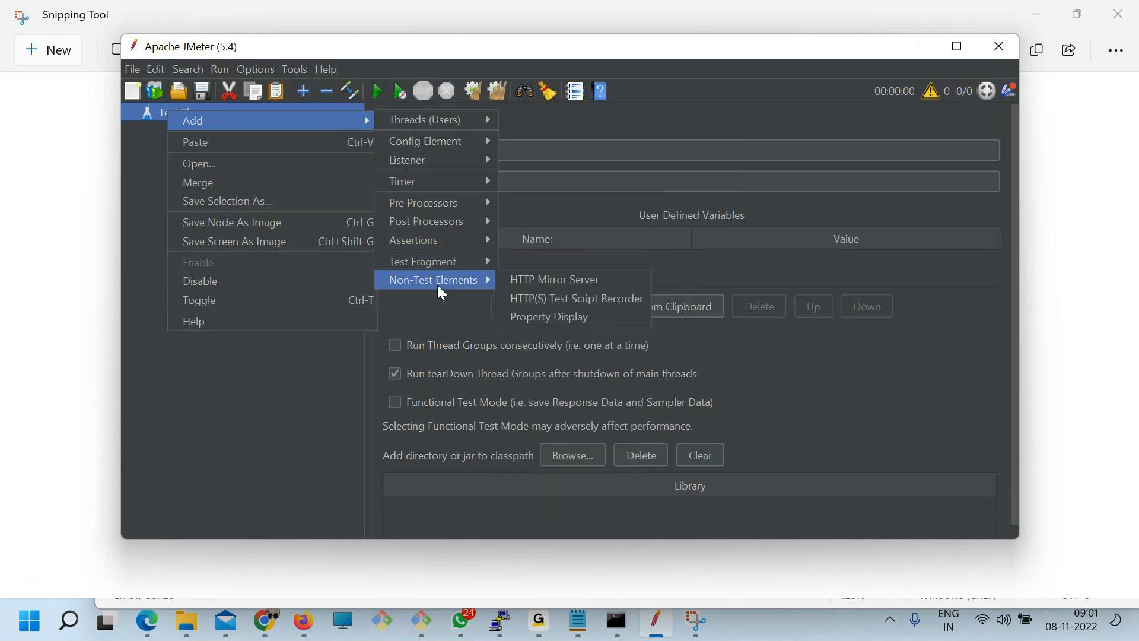
mouse_move(427, 166)
- Switch to the dddd.txt notes and add a new "Test plan" heading below the throughput lines, separated by a blank line
click(578, 622)
scroll(455, 488, down, 1)
click(562, 501)
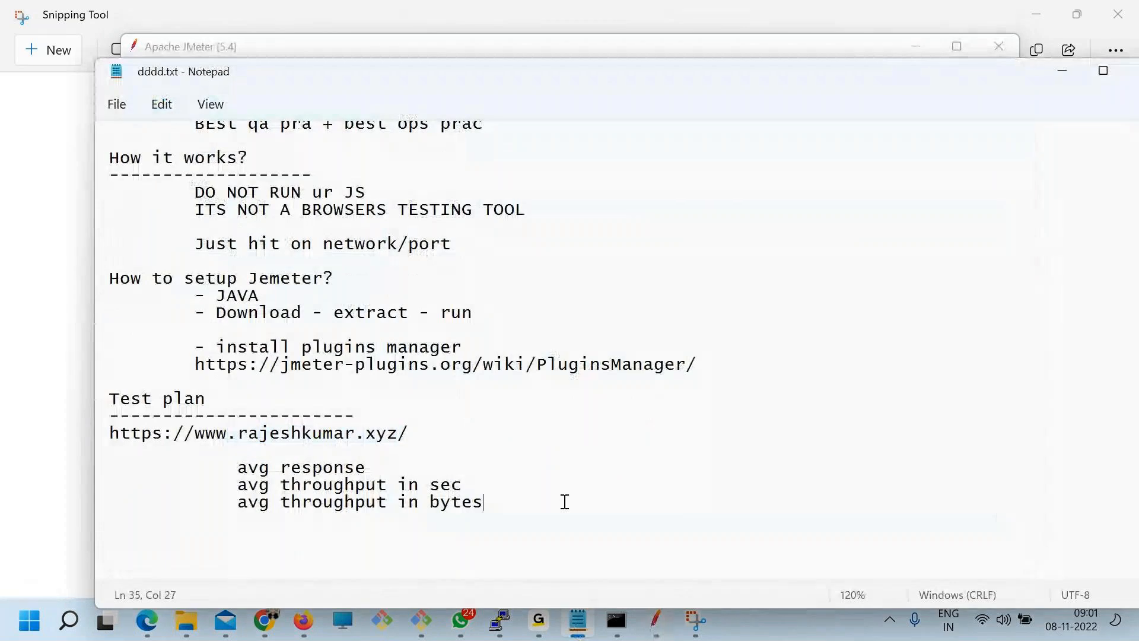
key(Return)
key(Return)
text(gtes)
key(BackSpace)
key(BackSpace)
key(BackSpace)
key(BackSpace)
text(Test plan)
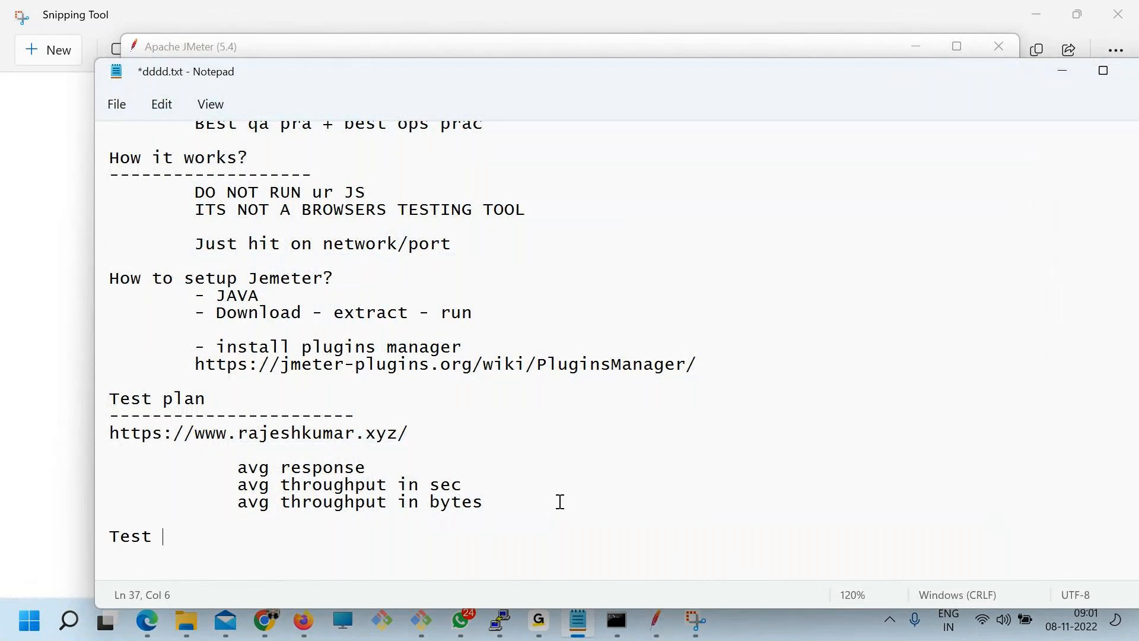
- Add an indented "Thread" line under the new Test plan heading, followed by several blank lines, and save the notes
key(Return)
key(Tab)
key(Tab)
text(Thread)
key(Return)
key(Return)
key(Return)
key(Return)
key(Return)
key(Return)
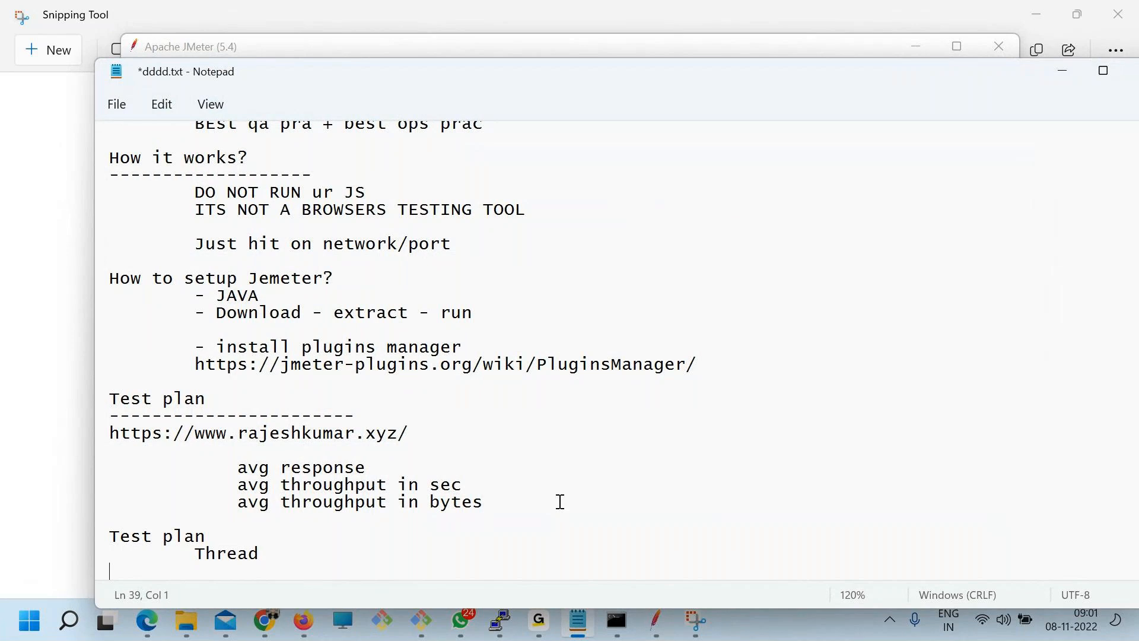
key(ctrl+s)
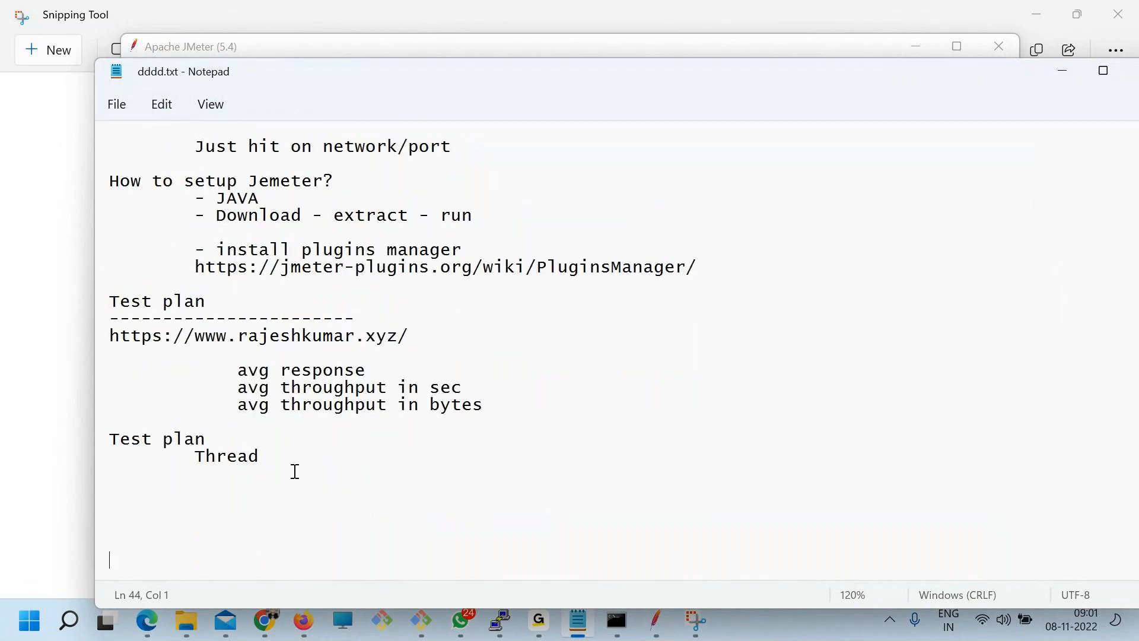
- Replace the "Thread" text under the last Test plan heading with "== num of users" and save the notes
drag(294, 471, 191, 453)
key(alt+Tab)
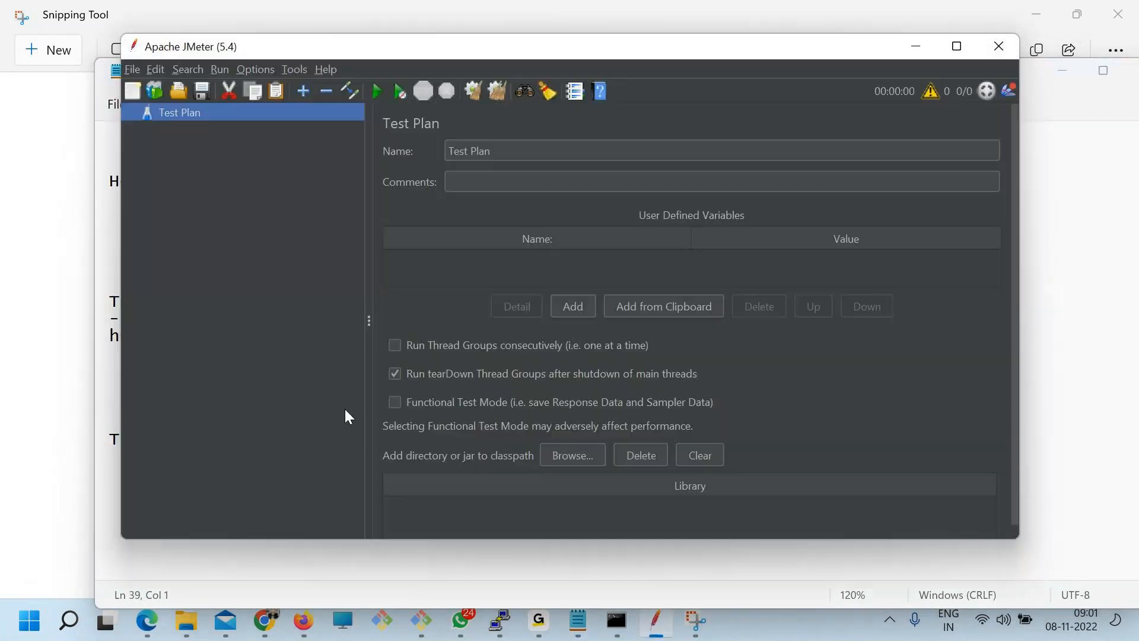
click(363, 550)
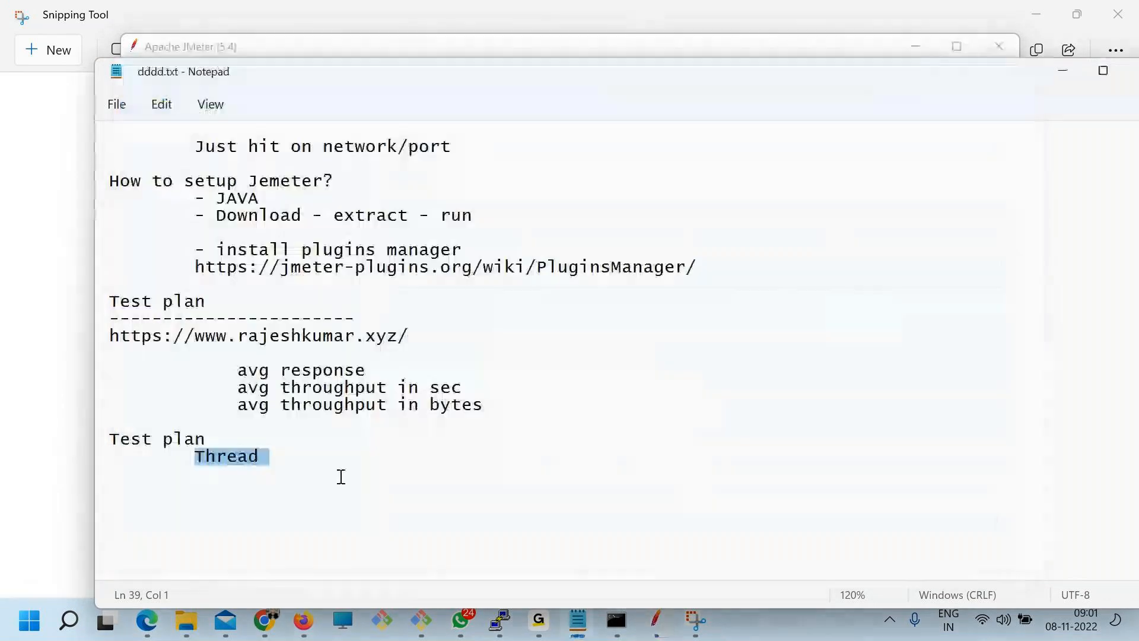
text(== )
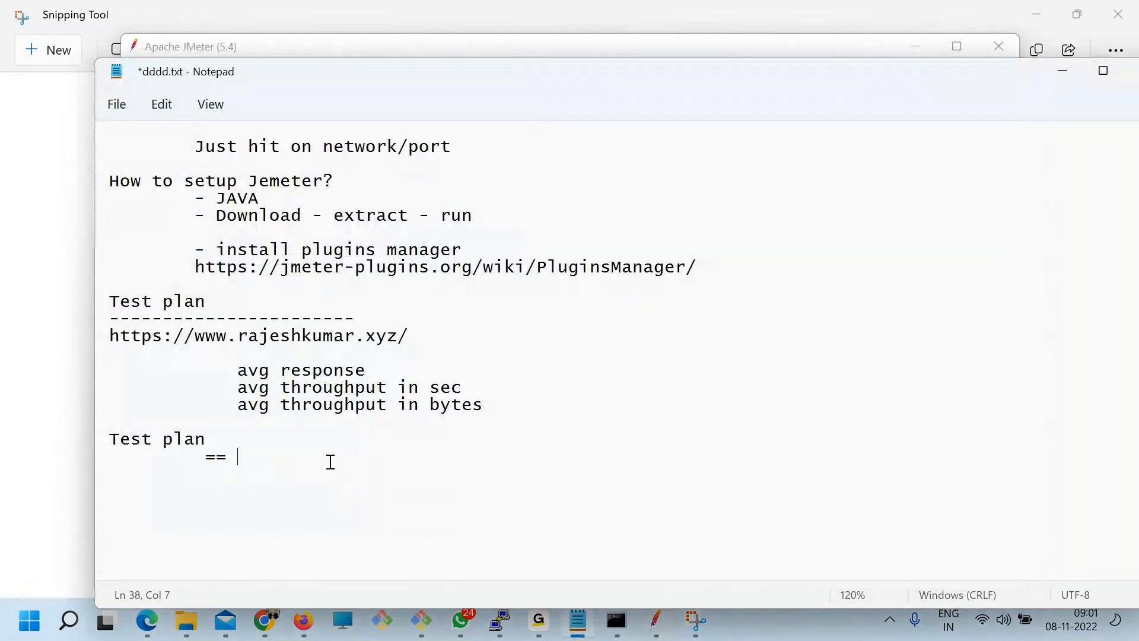
text(num of users)
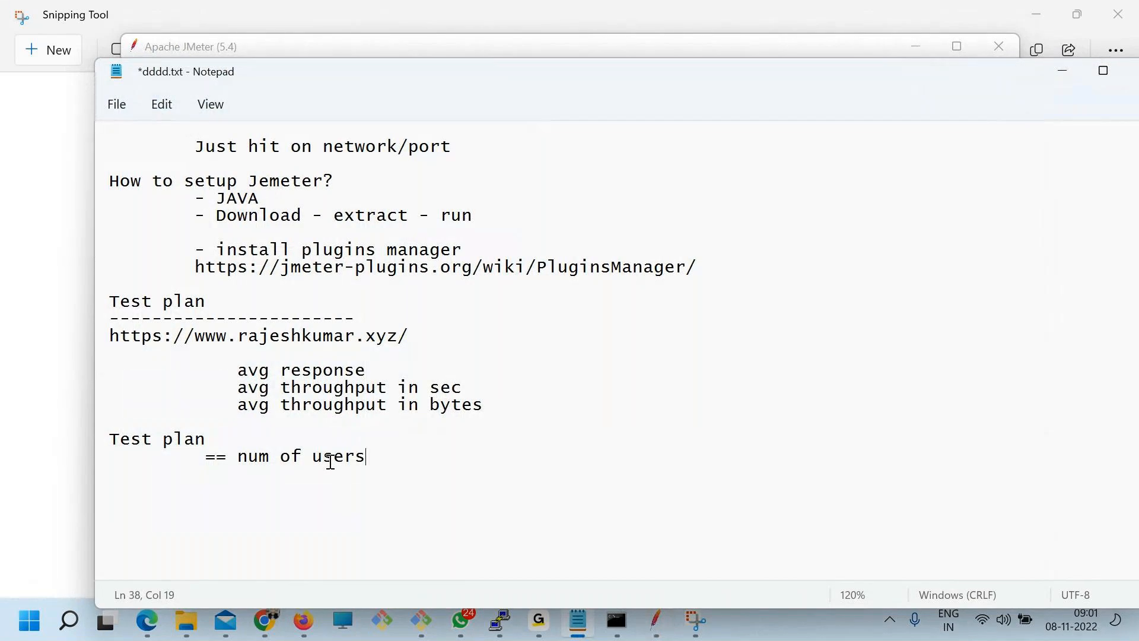
key(ctrl+s)
- Switch to Apache JMeter and add a standard Thread Group to the Test Plan
key(alt+Tab)
right_click(205, 111)
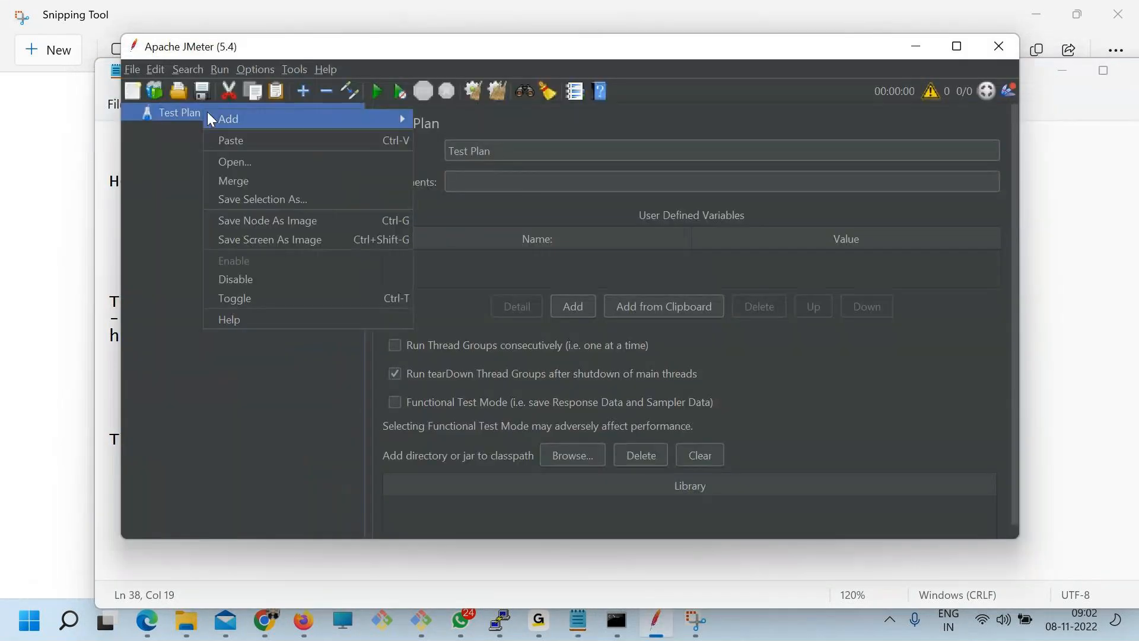
mouse_move(234, 119)
mouse_move(467, 118)
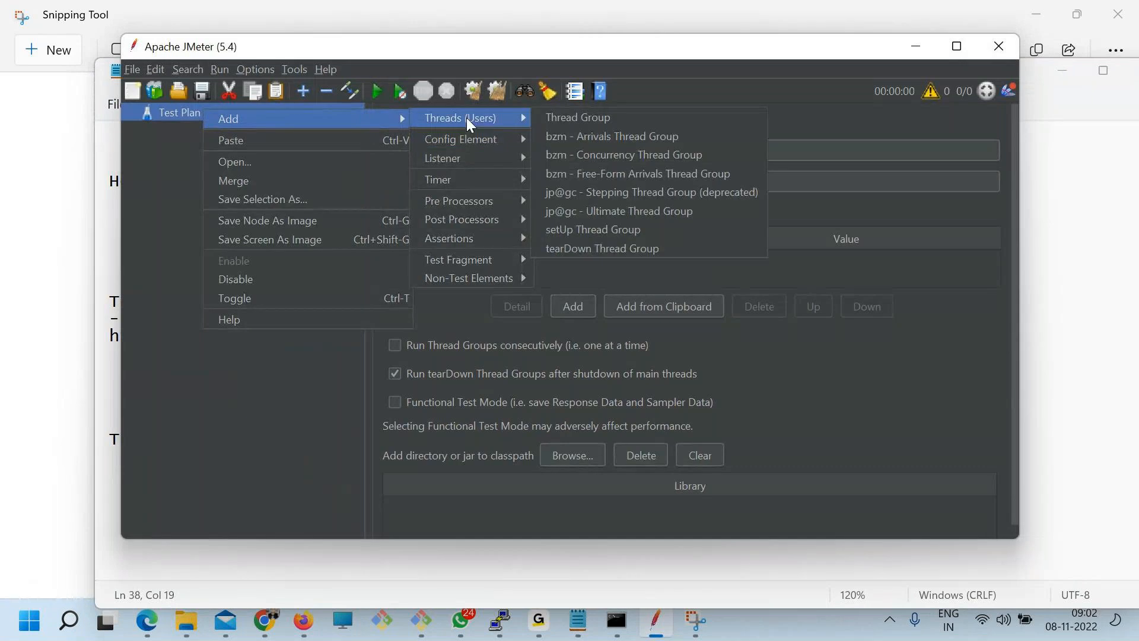
click(557, 118)
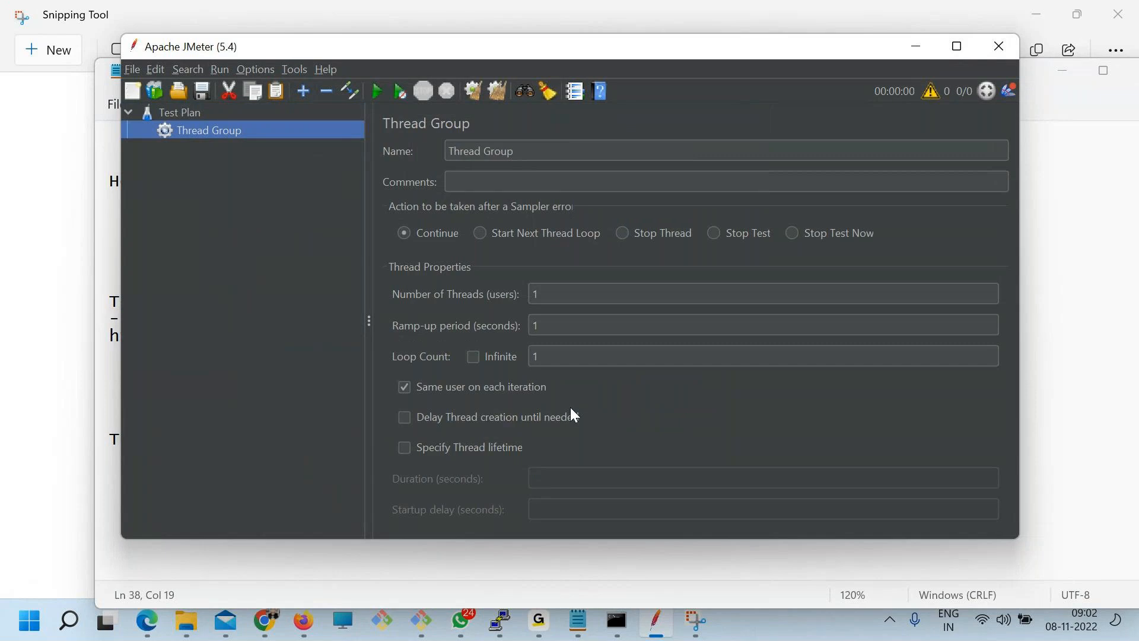
- Return to the notes and highlight the website address under the first Test plan heading
key(alt+Tab)
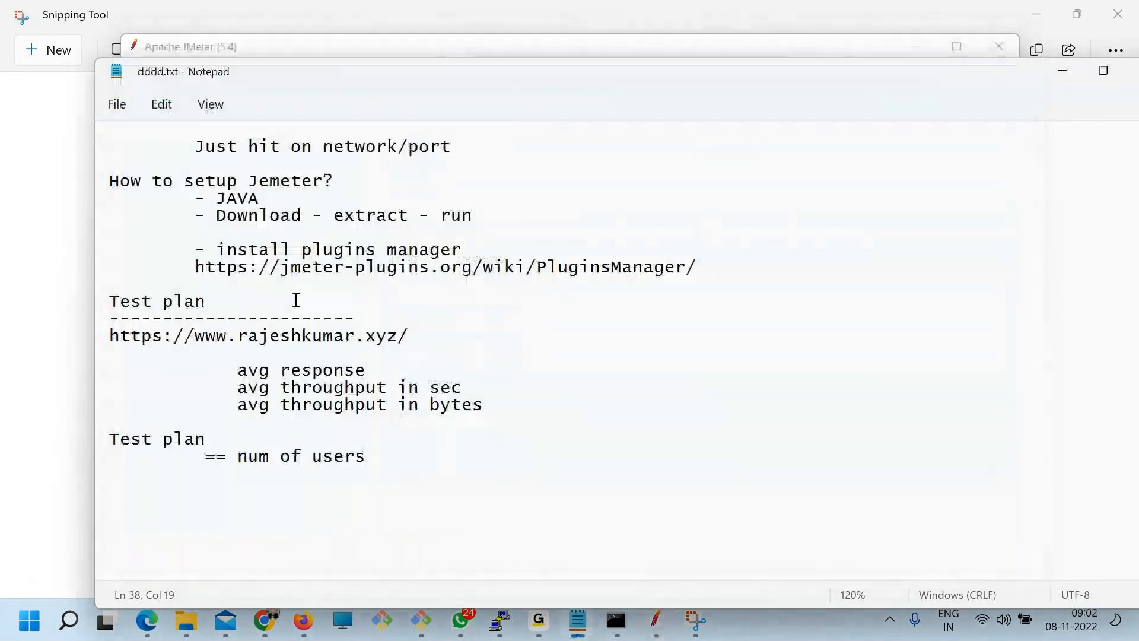
scroll(379, 266, up, 1)
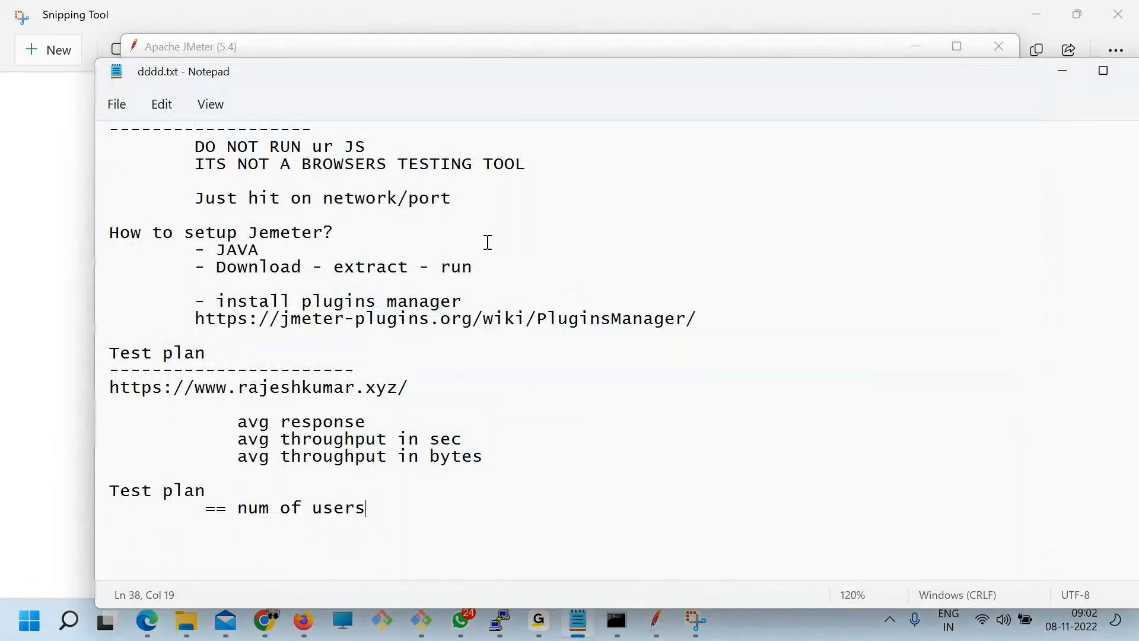
click(411, 390)
drag(411, 389, 112, 386)
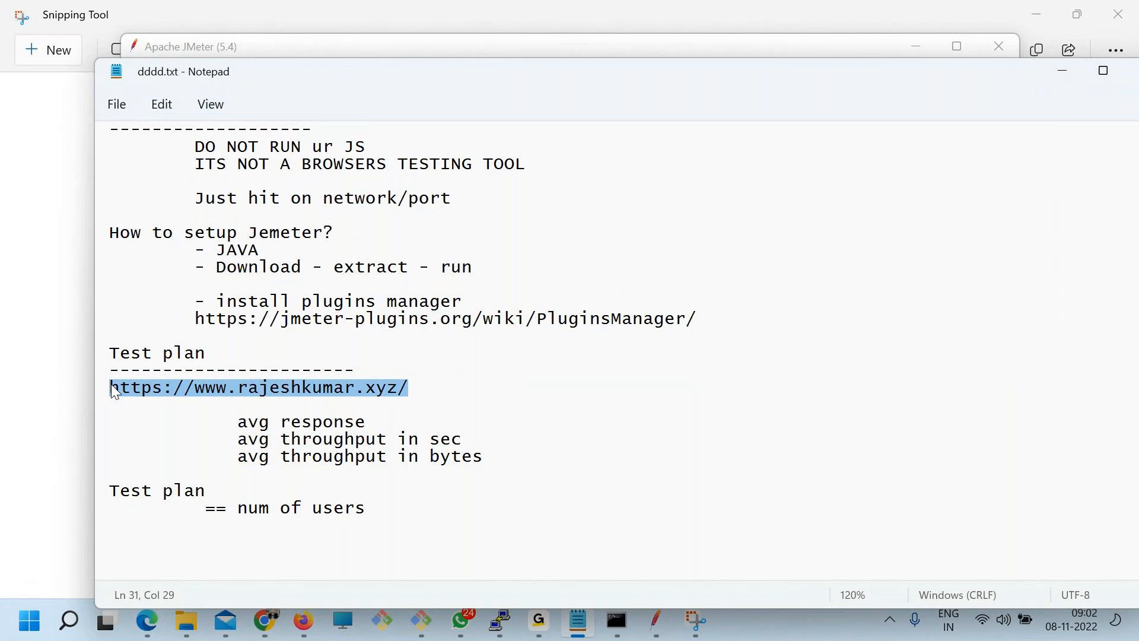
- In JMeter's Thread Group, set the number of threads to 10 and make the loop count infinite
key(alt+Tab)
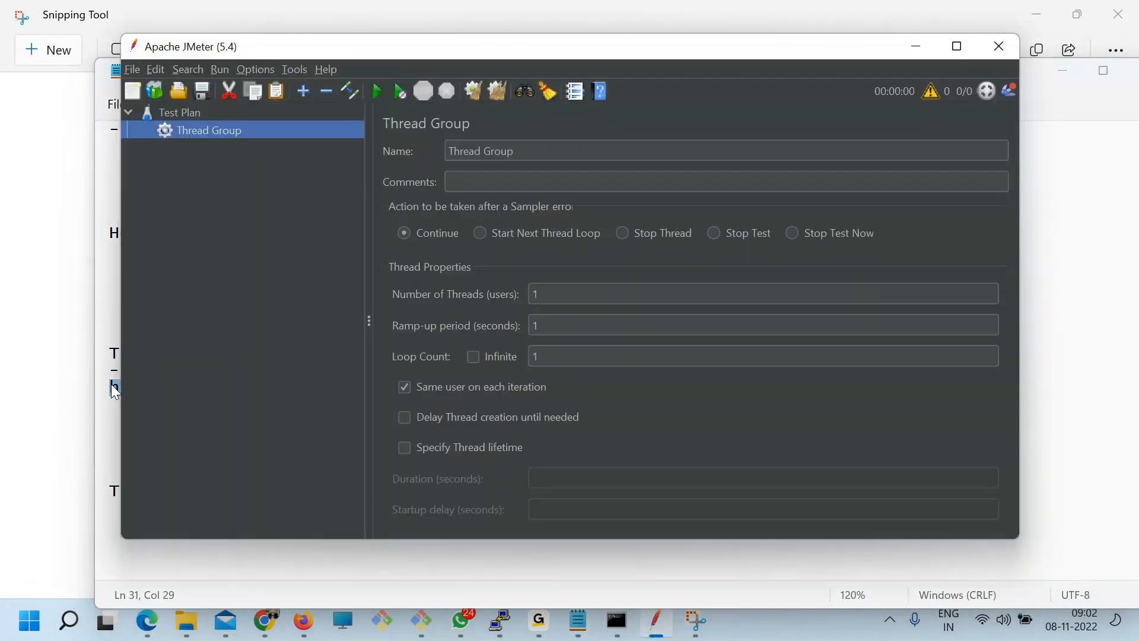
drag(587, 298, 505, 292)
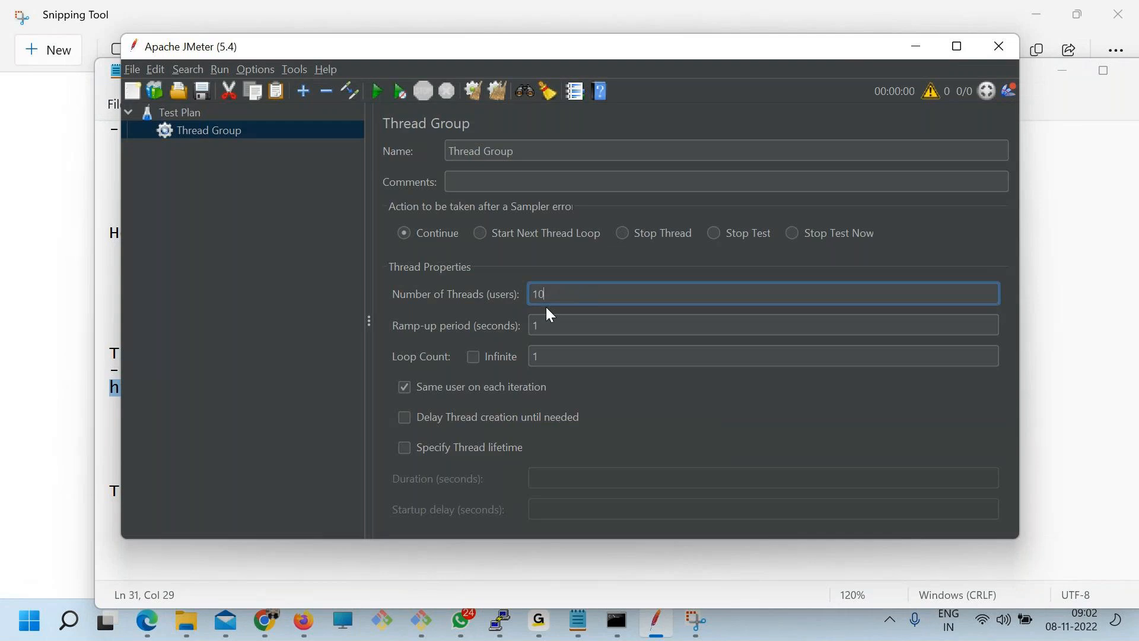
drag(542, 293, 520, 295)
drag(541, 325, 530, 324)
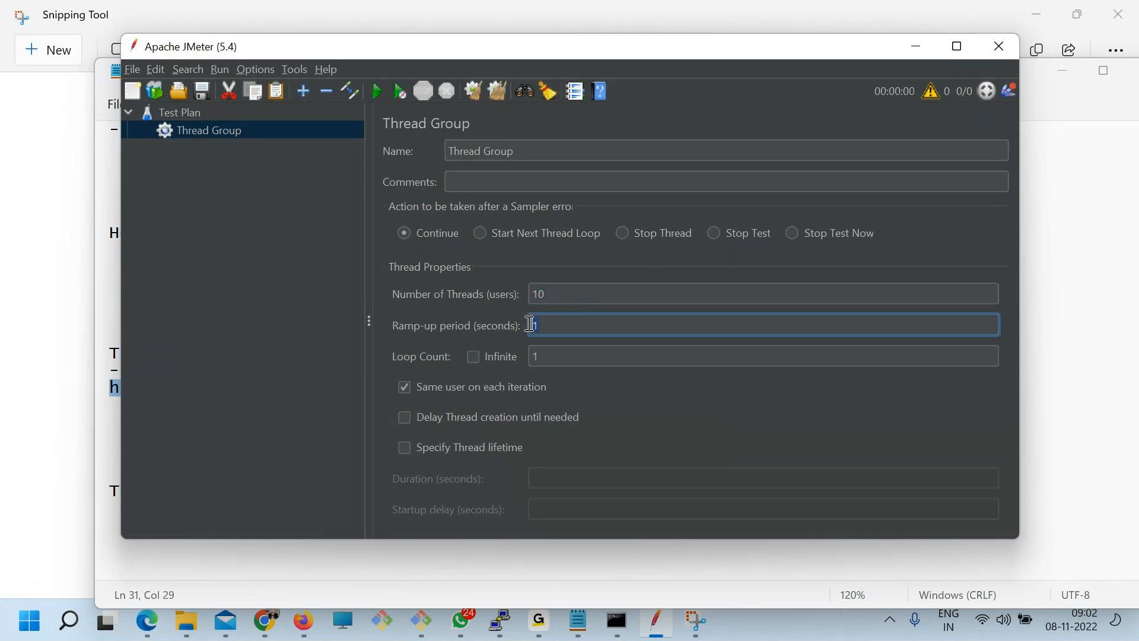
click(474, 356)
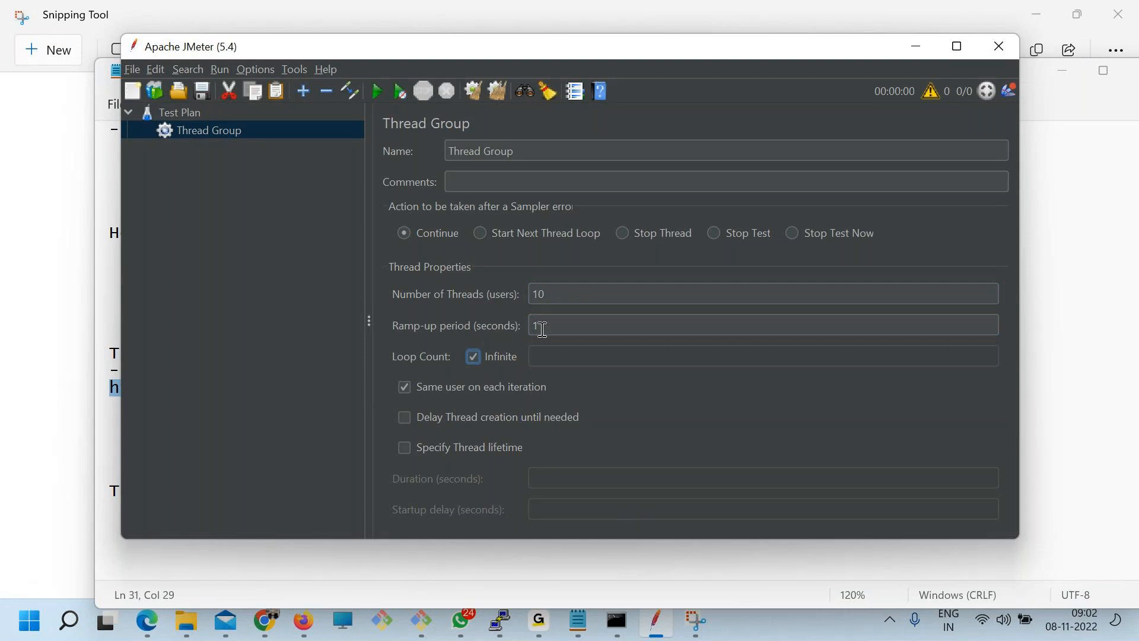
drag(567, 292, 515, 290)
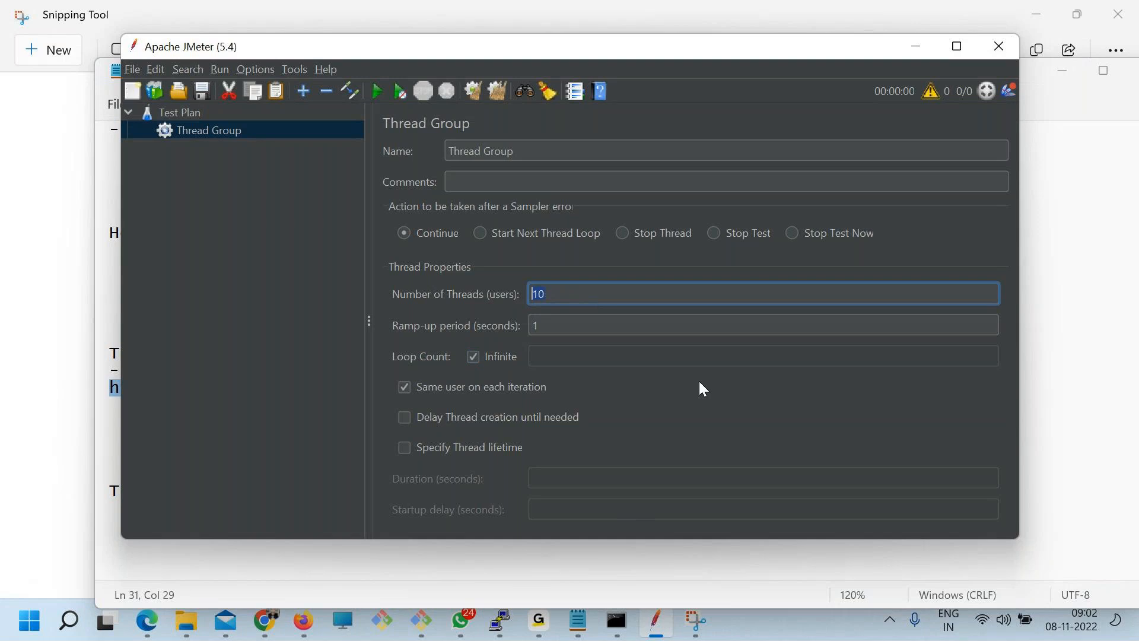
- Complete the user-count line in the notes to read "Thread == num of users", save, and highlight the line
key(alt+Tab)
scroll(300, 516, down, 2)
click(368, 405)
drag(368, 406, 216, 399)
click(209, 401)
text(Thread == num of users)
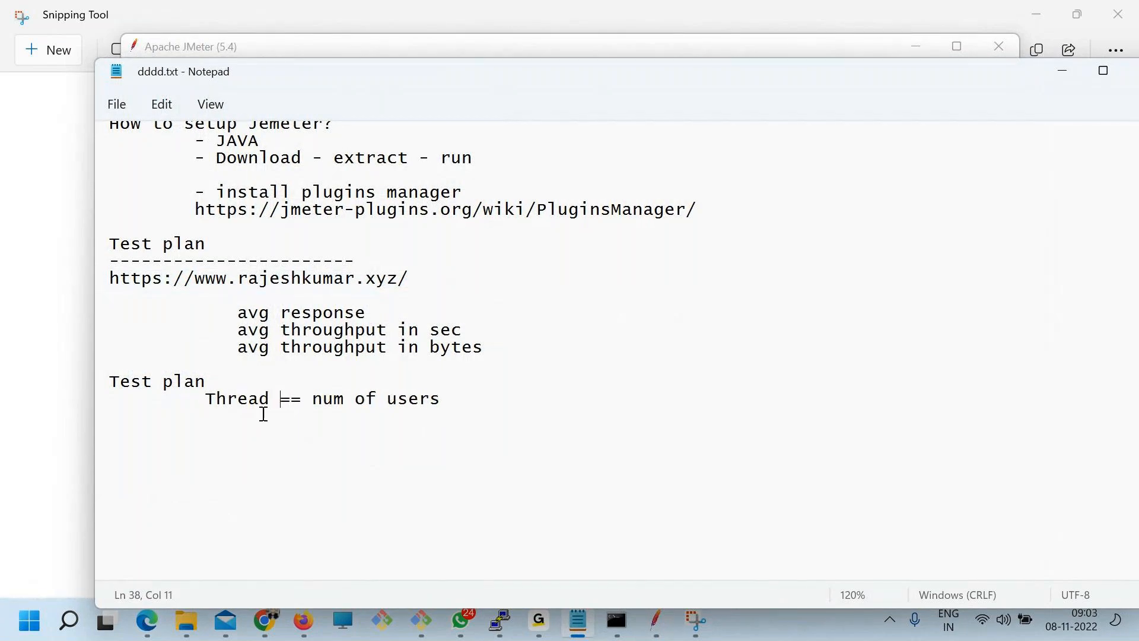
drag(439, 396, 202, 395)
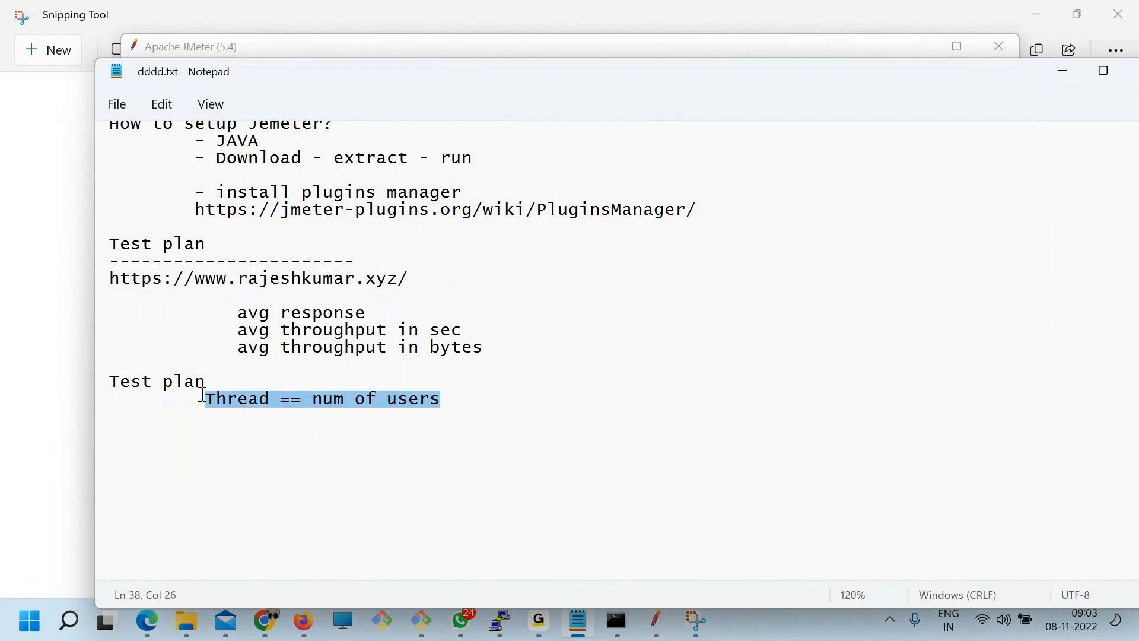
- Examine the sampler types available for JMeter's Thread Group, then highlight the website address in the notes
key(alt+Tab)
click(195, 129)
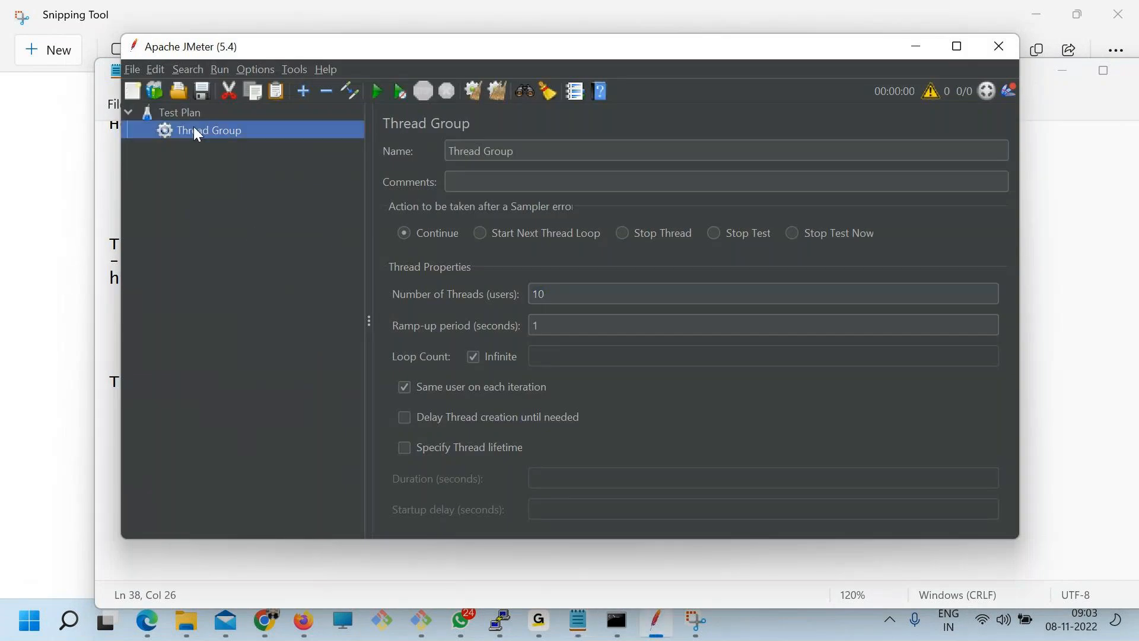
right_click(195, 131)
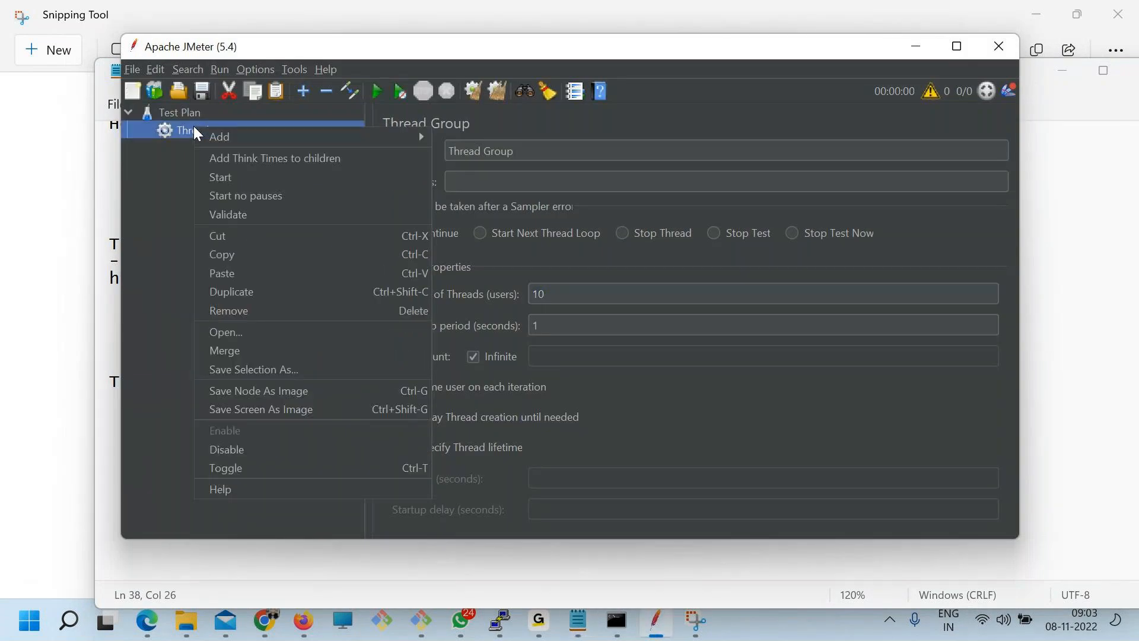
mouse_move(254, 136)
mouse_move(464, 136)
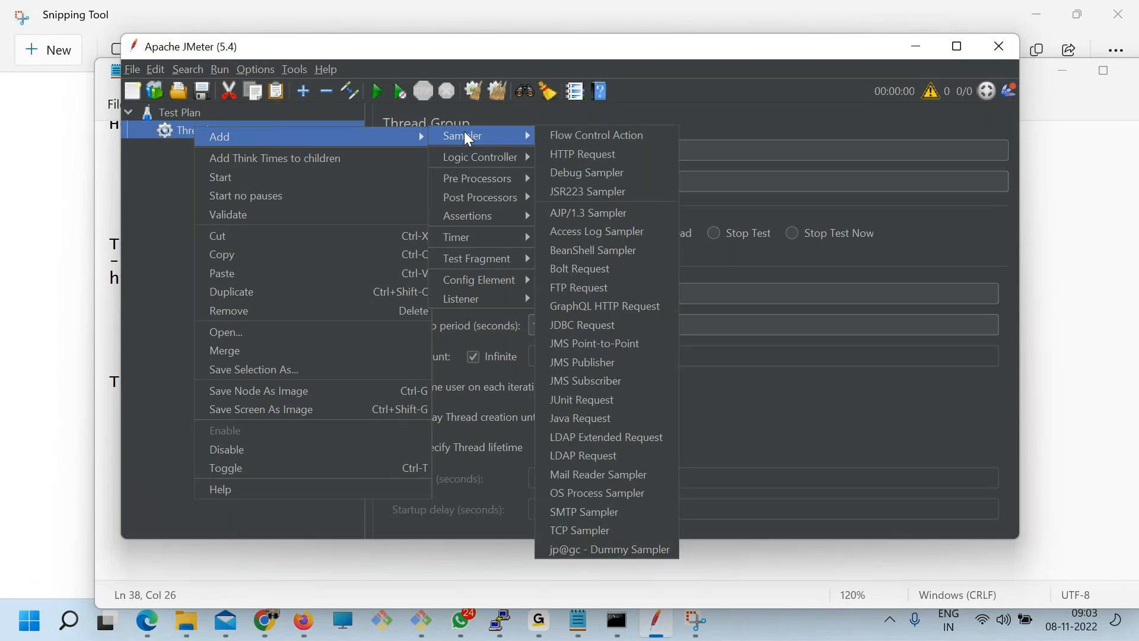
key(alt+Tab)
click(433, 277)
drag(432, 277, 104, 277)
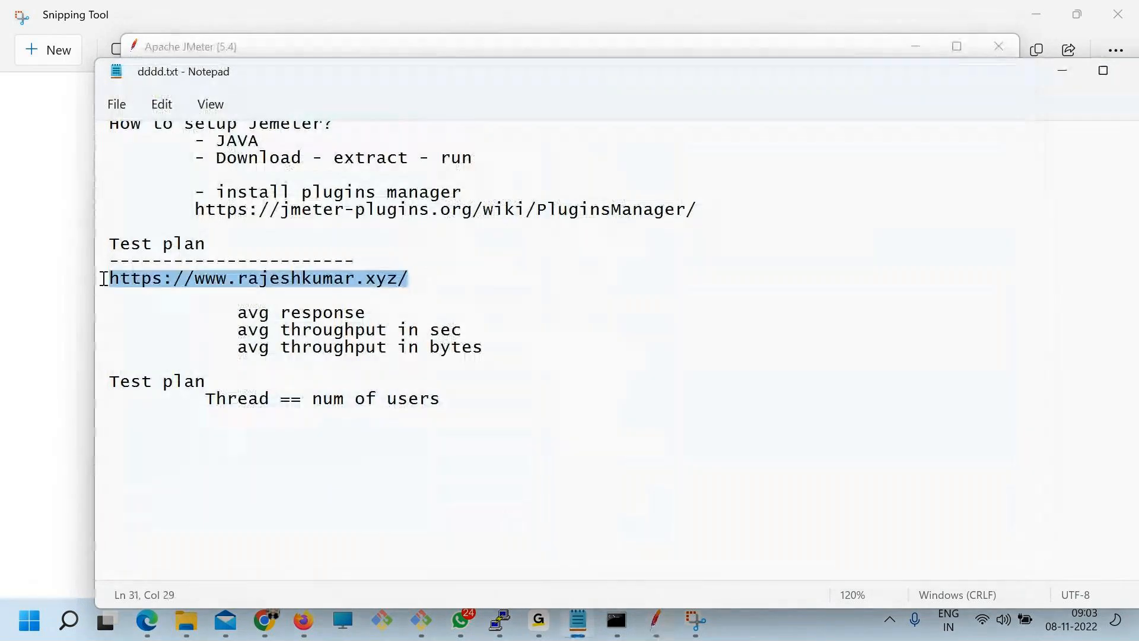
- Switch to JMeter and add an HTTP Request sampler to the Thread Group
key(alt+Tab)
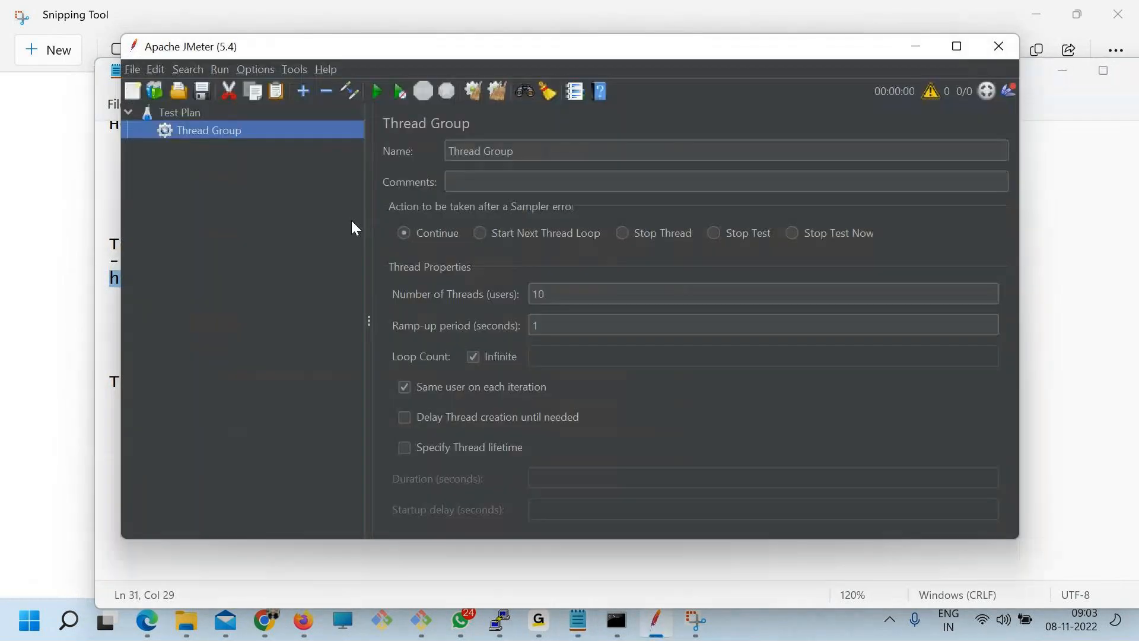
right_click(304, 134)
mouse_move(334, 143)
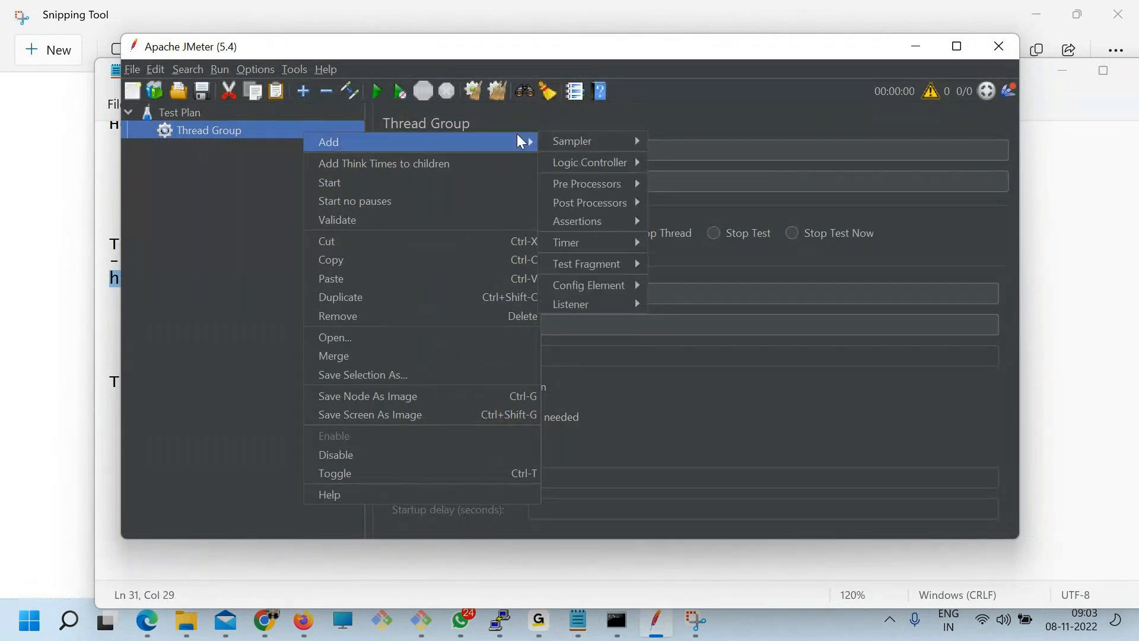
mouse_move(589, 139)
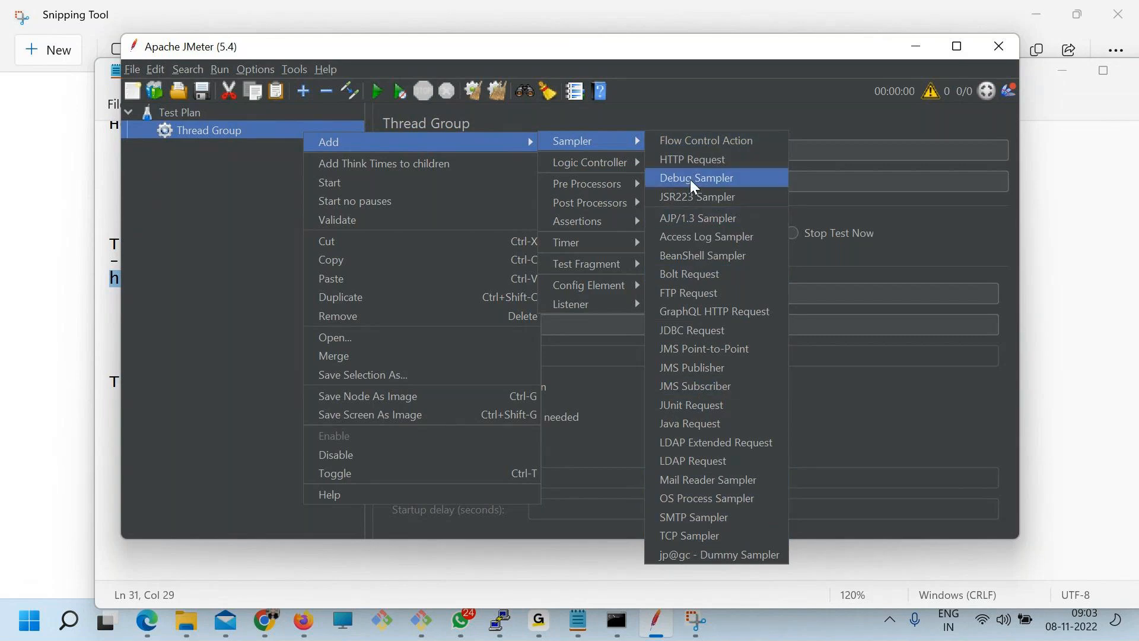
click(690, 160)
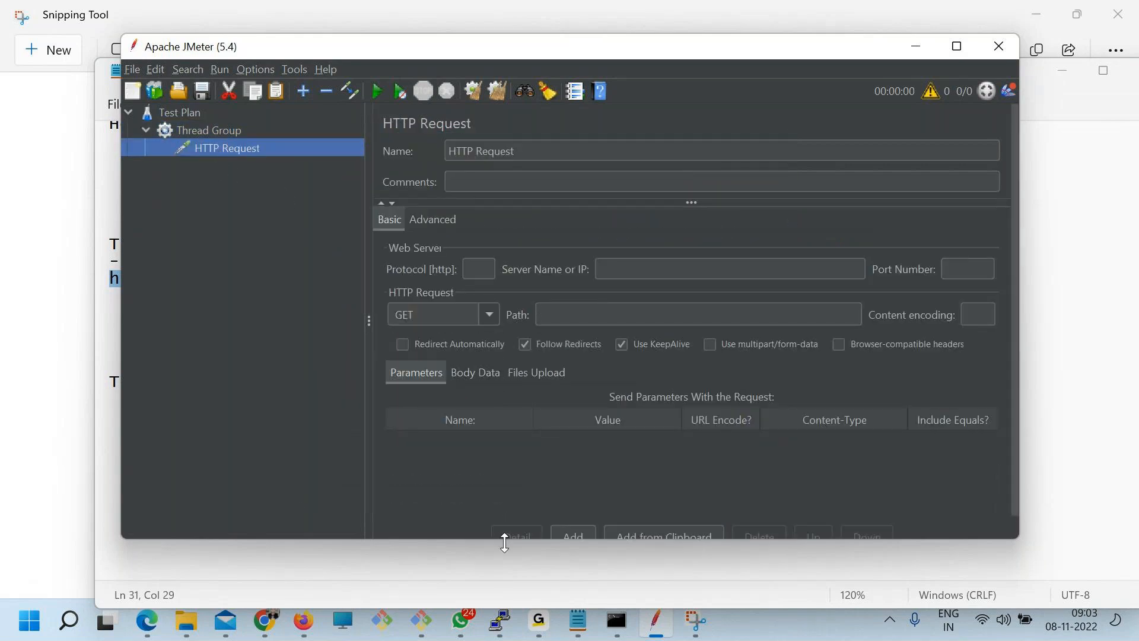
- In the notes, add an indented line under the thread line reading "sAMPLEER --" followed by the website's domain, and save
key(alt+Tab)
click(449, 398)
key(Return)
key(Tab)
key(Tab)
key(Tab)
key(Tab)
key(Caps_Lock)
text(sA)
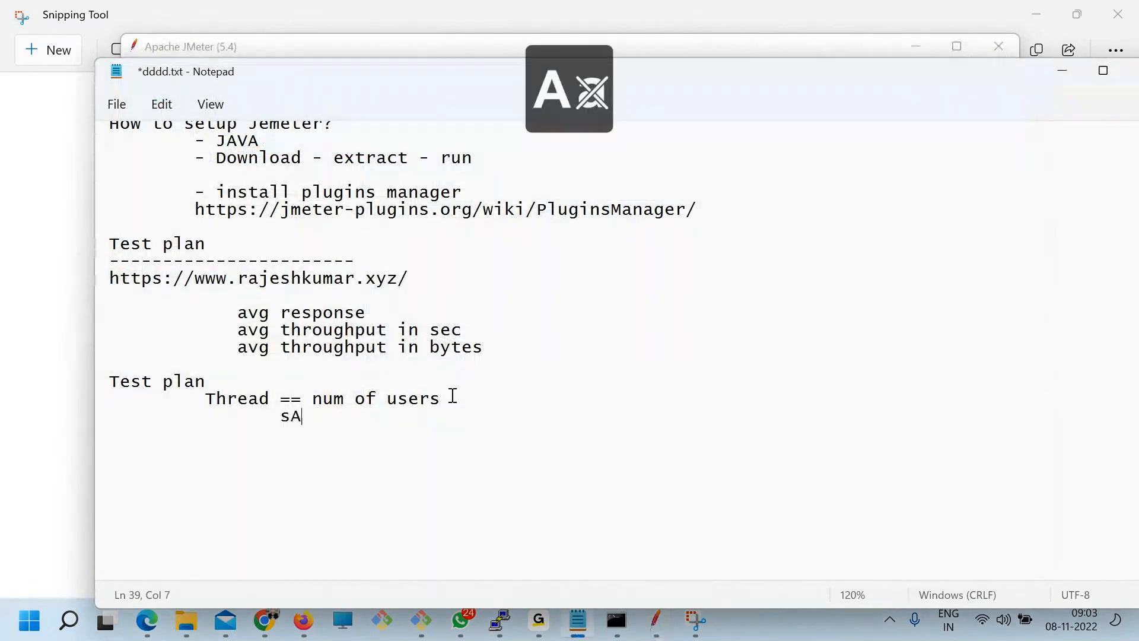
text(MPLEERR)
key(BackSpace)
text(-- R)
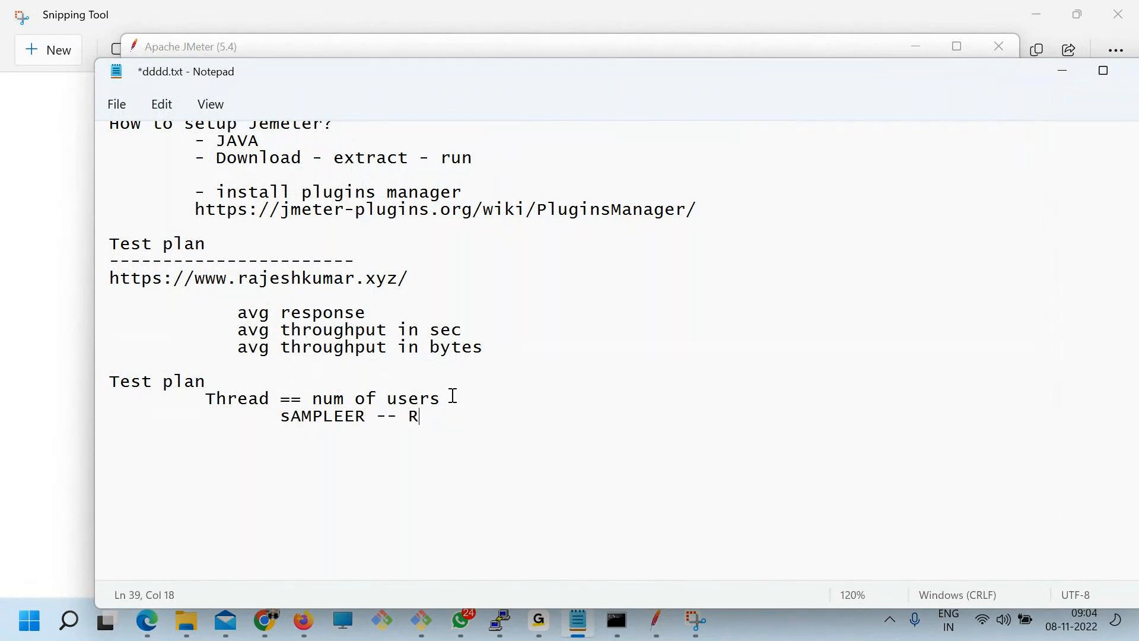
text(AJESHKUMAR.XYZ)
key(ctrl+s)
- Copy "https" from the website address in the notes into the protocol of JMeter's HTTP Request
key(alt+Tab)
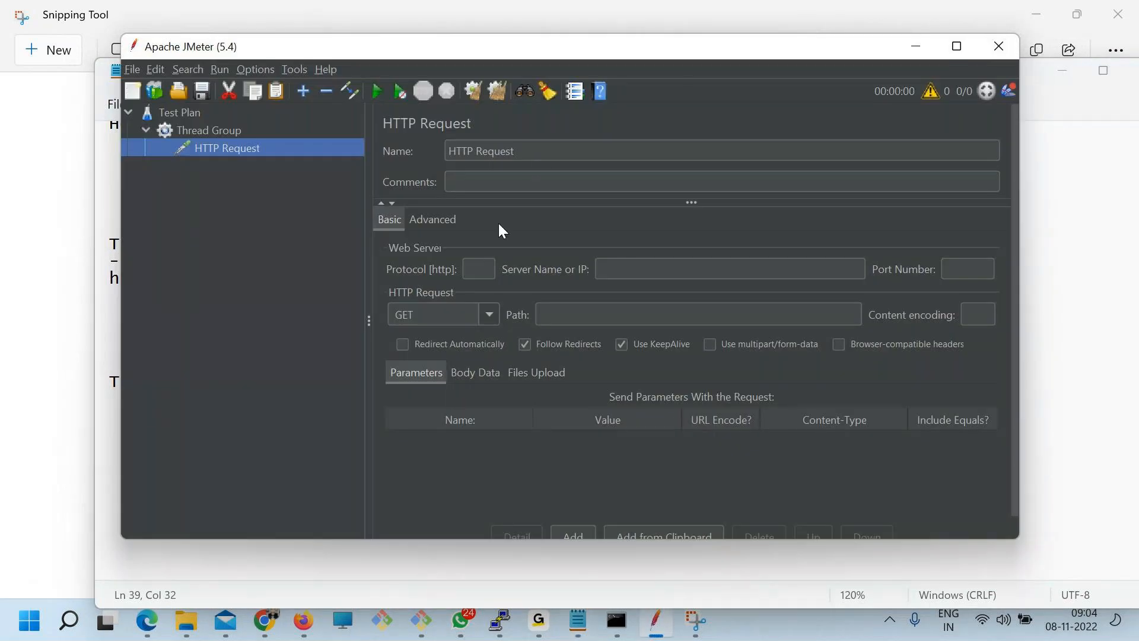
drag(539, 159, 448, 152)
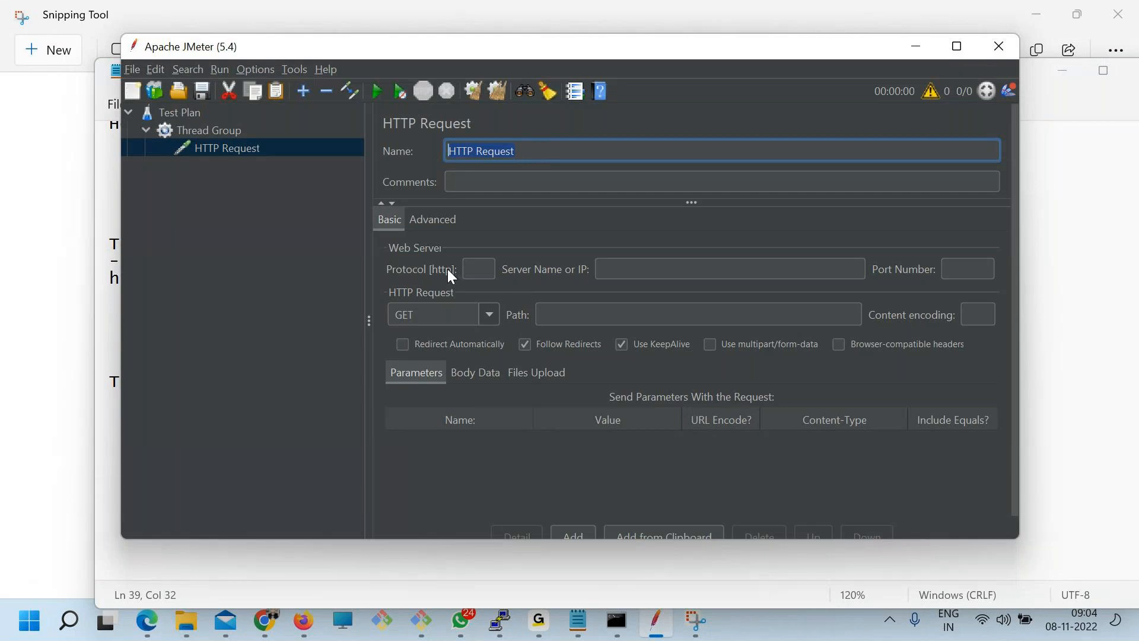
drag(112, 278, 164, 278)
key(ctrl+c)
key(alt+Tab)
click(478, 276)
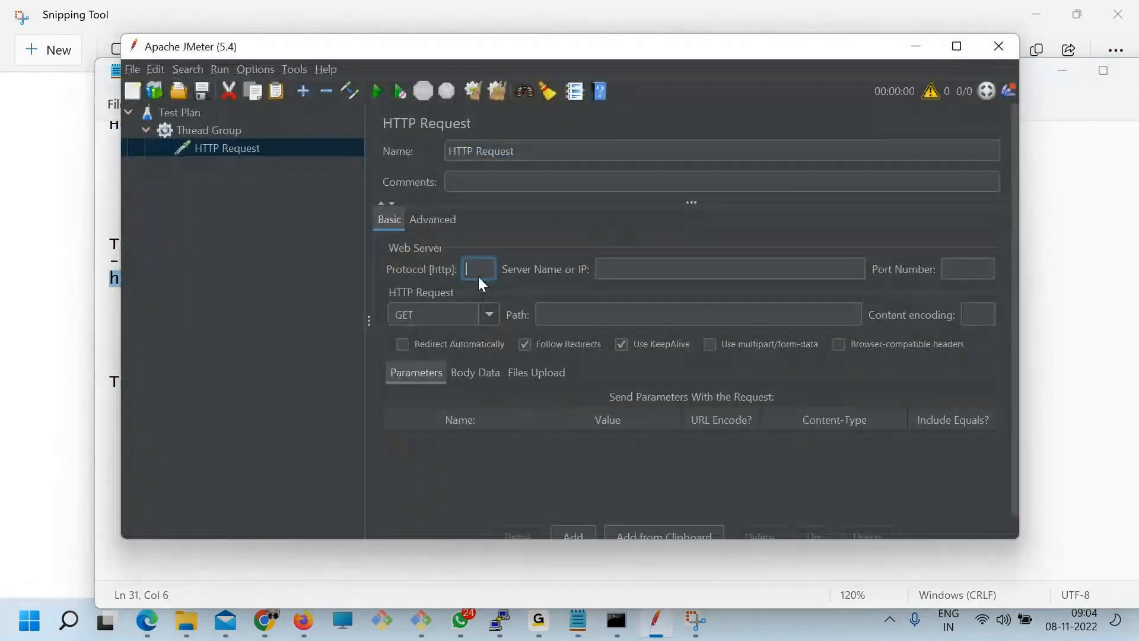
key(ctrl+v)
key(alt+Tab)
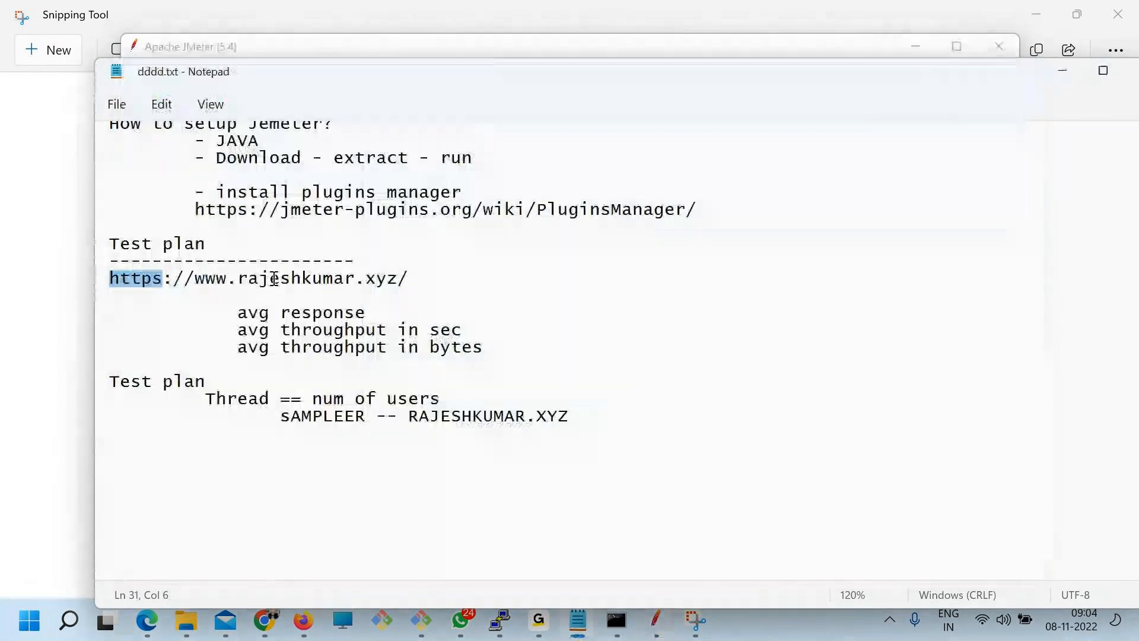
click(238, 278)
drag(197, 277, 397, 278)
key(ctrl+c)
key(alt+Tab)
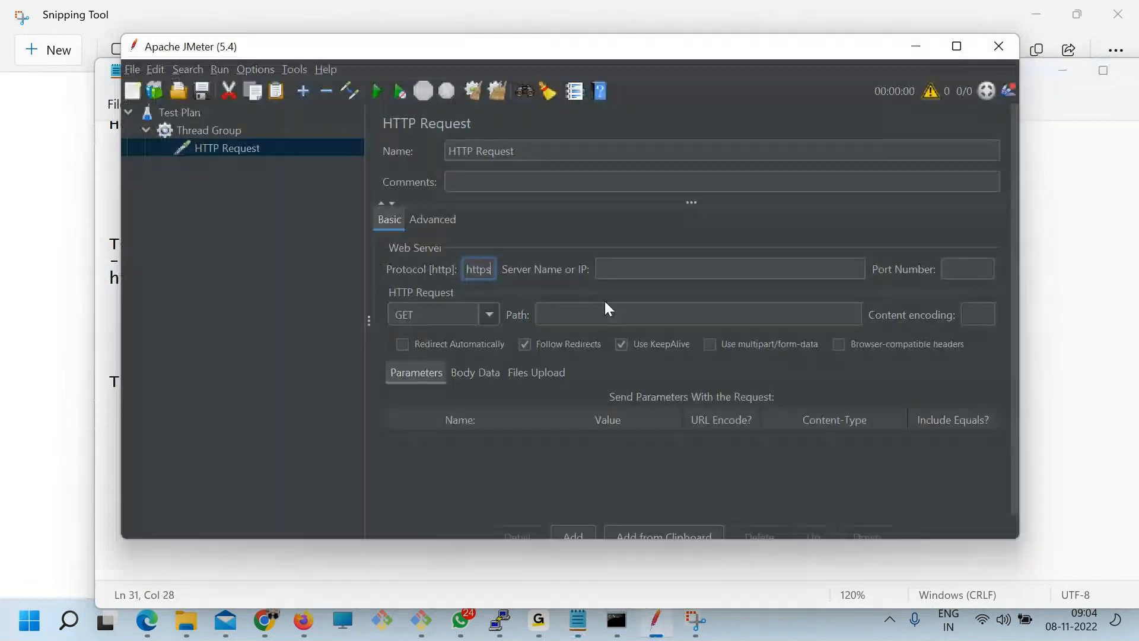
click(611, 269)
key(ctrl+v)
click(966, 269)
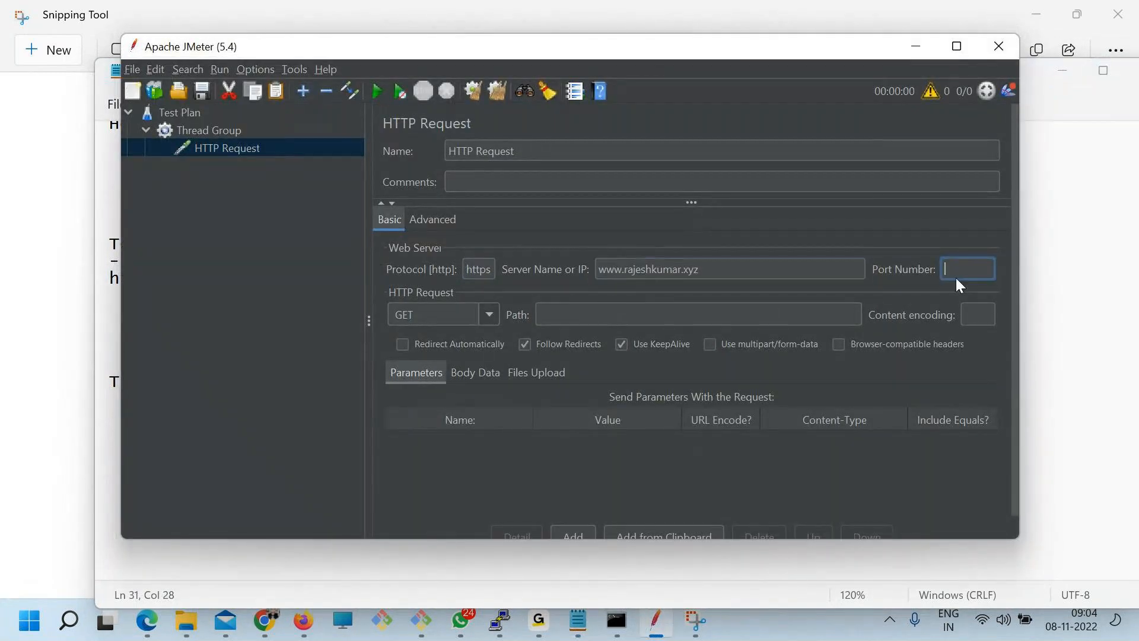
- Set the HTTP Request's path to index.html in lowercase
click(548, 317)
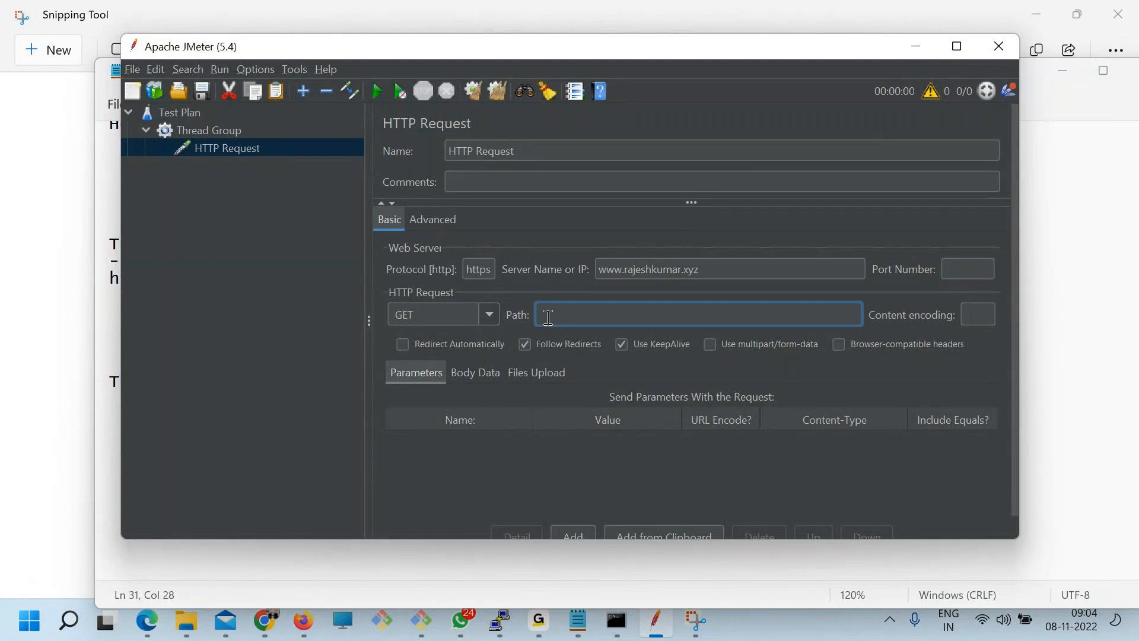
text(INDEX.HTM)
key(Caps_Lock)
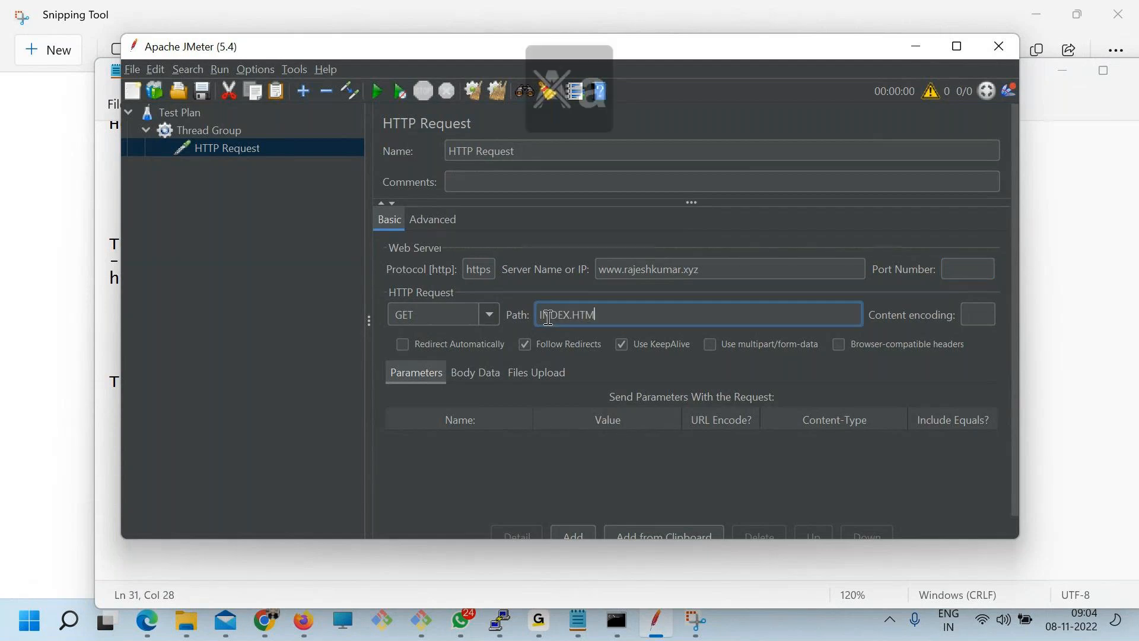
key(BackSpace)
key(BackSpace)
key(BackSpace)
key(BackSpace)
key(BackSpace)
key(BackSpace)
key(BackSpace)
key(BackSpace)
text(index.html)
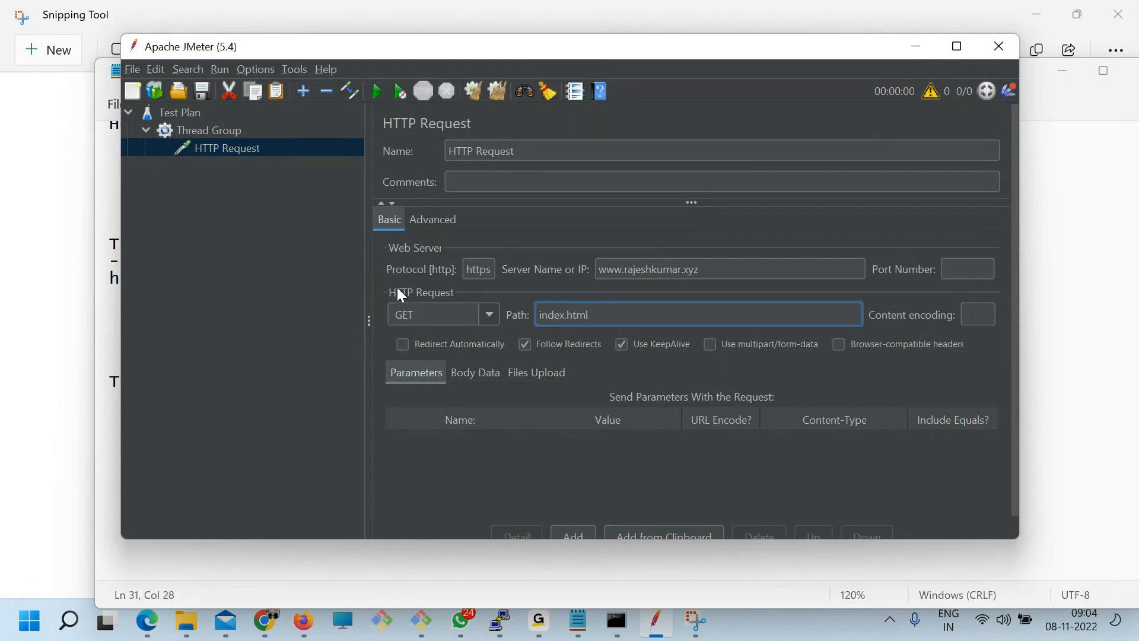
- Review the Thread Group's settings, then return to the HTTP Request and inspect its parameters table
click(228, 131)
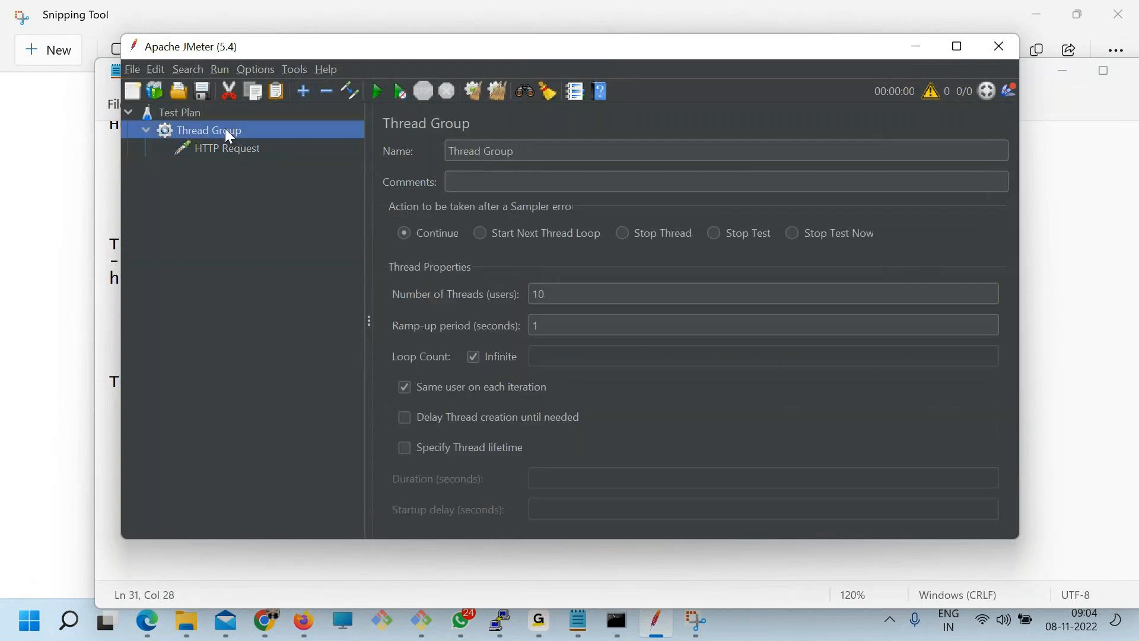
click(219, 147)
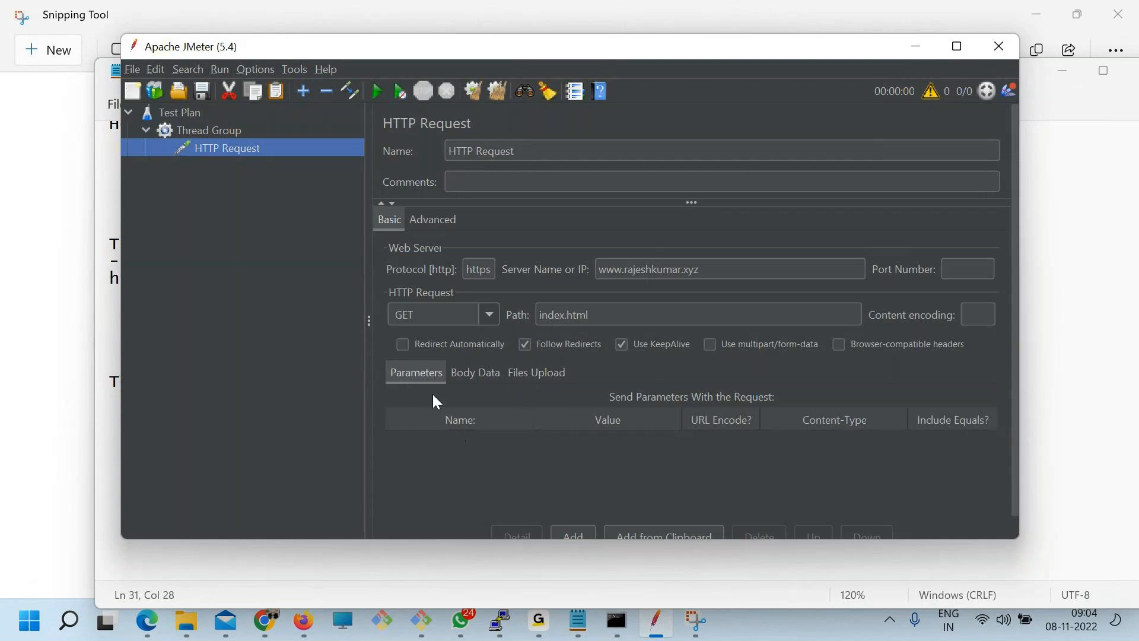
click(413, 374)
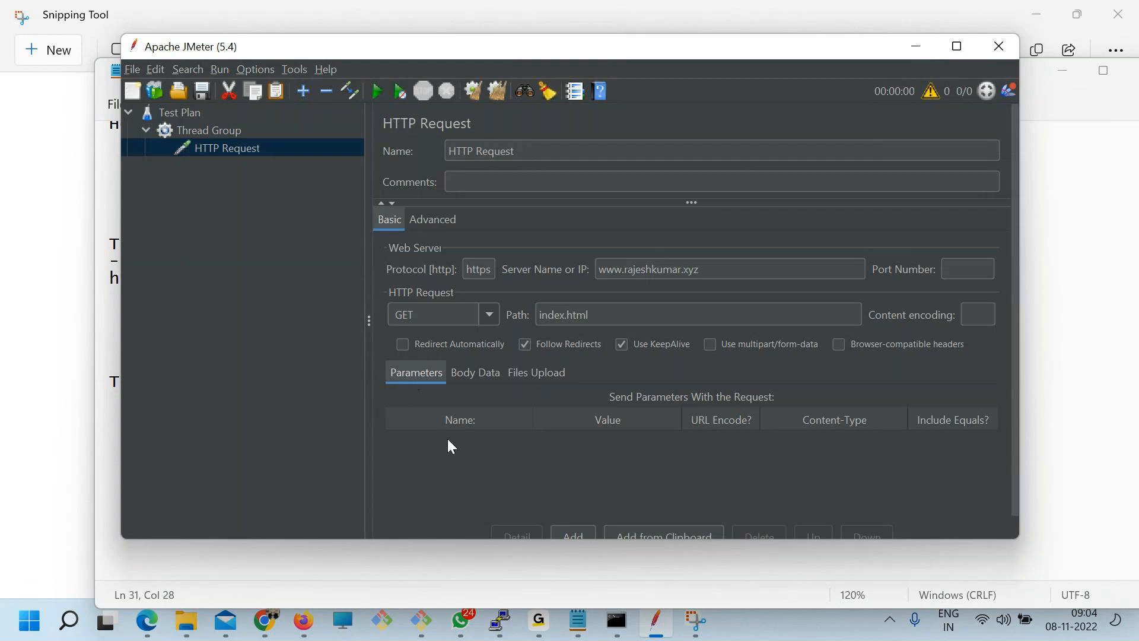
- Open Flipkart in a new Chrome tab and search the store for "mobile"
click(265, 620)
click(919, 15)
text(f)
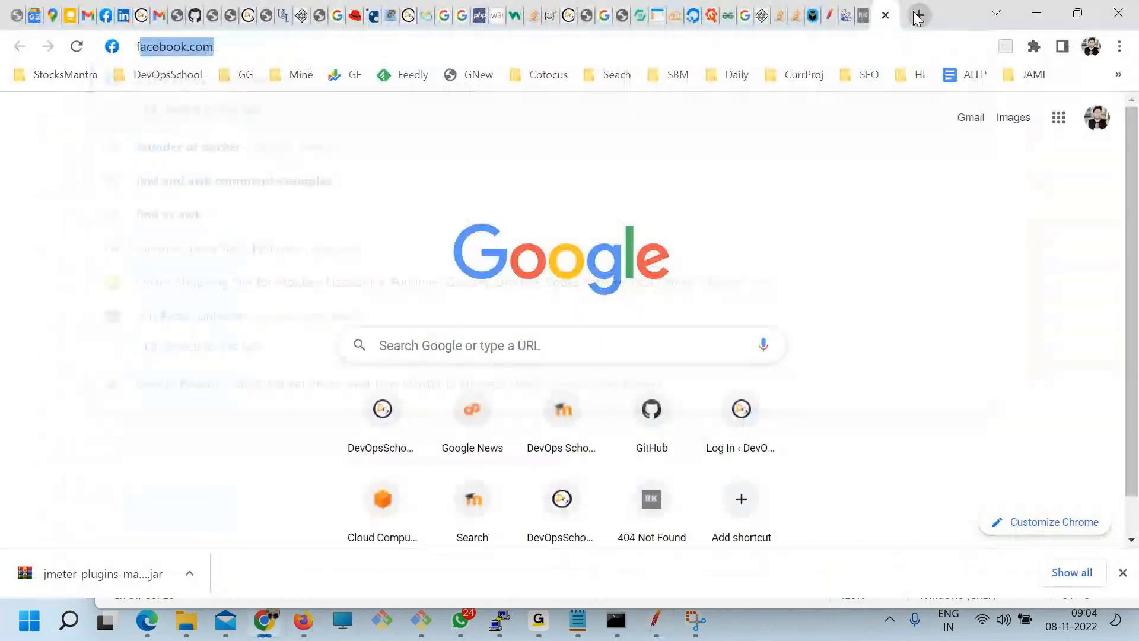
text(lipkart)
key(Return)
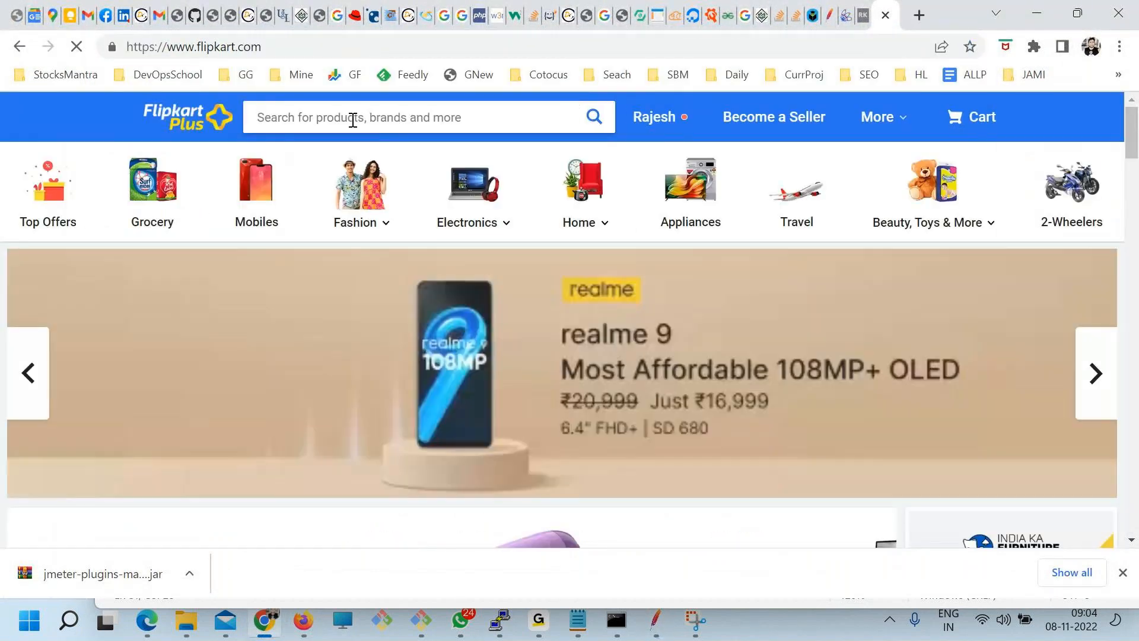
click(339, 121)
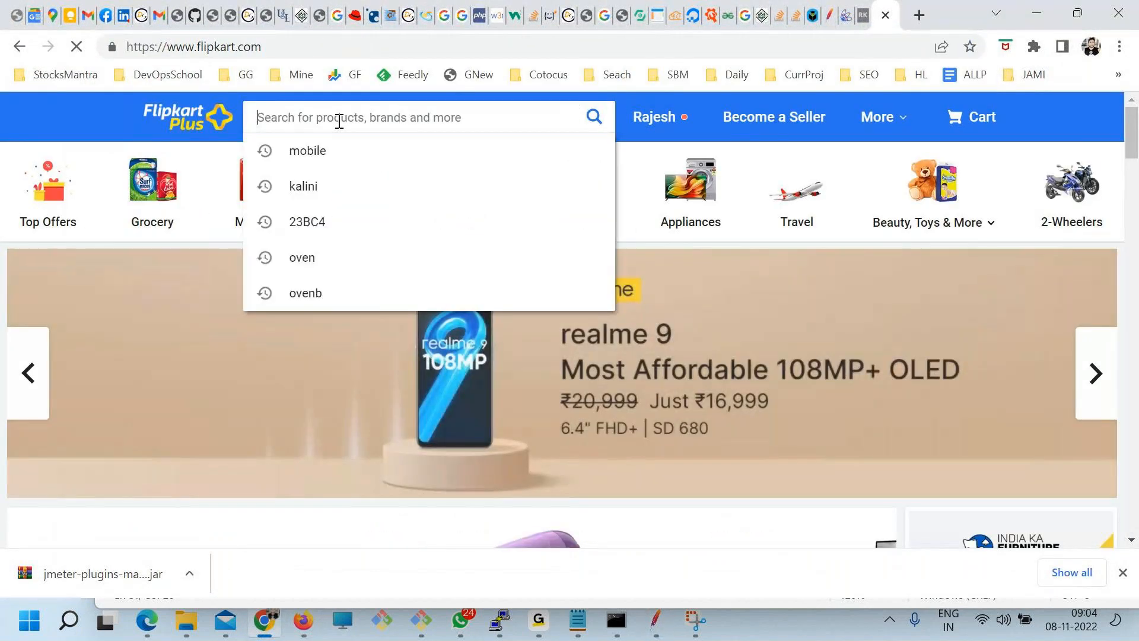
text(mobile)
key(Return)
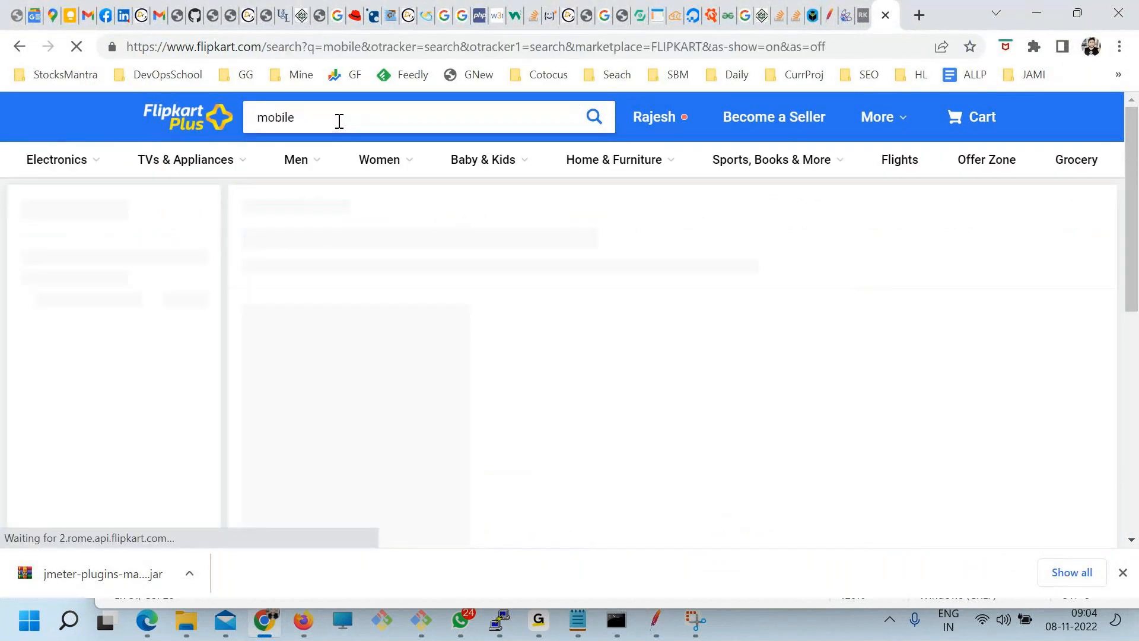
- Highlight the query parameters in the Flipkart search address, starting with q=mobile
drag(308, 46, 369, 50)
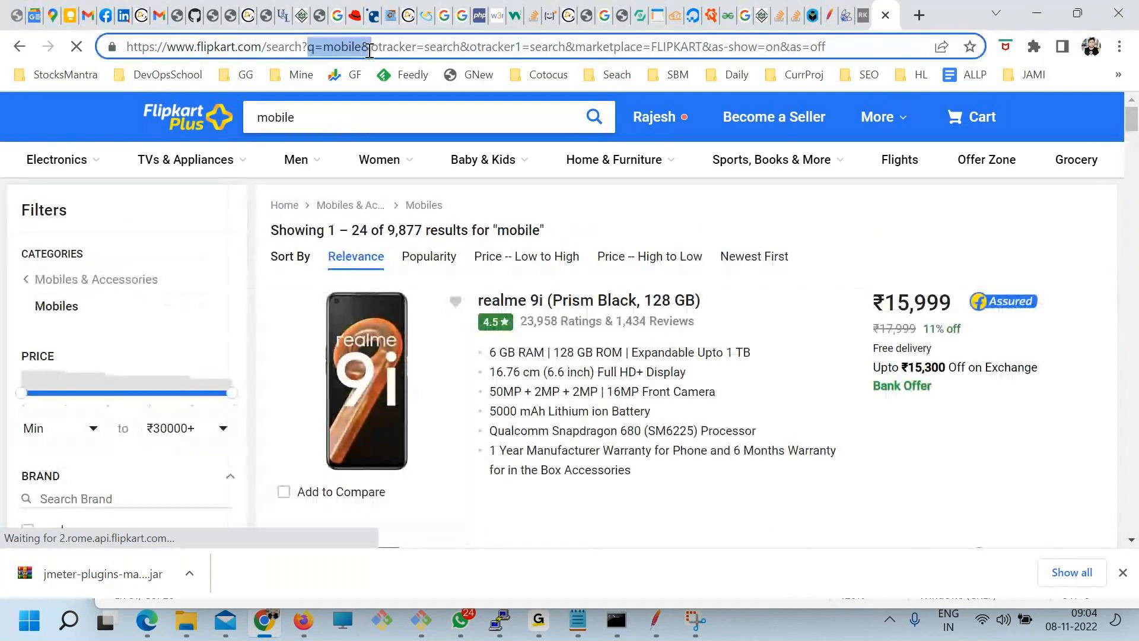
drag(460, 47, 749, 45)
click(780, 50)
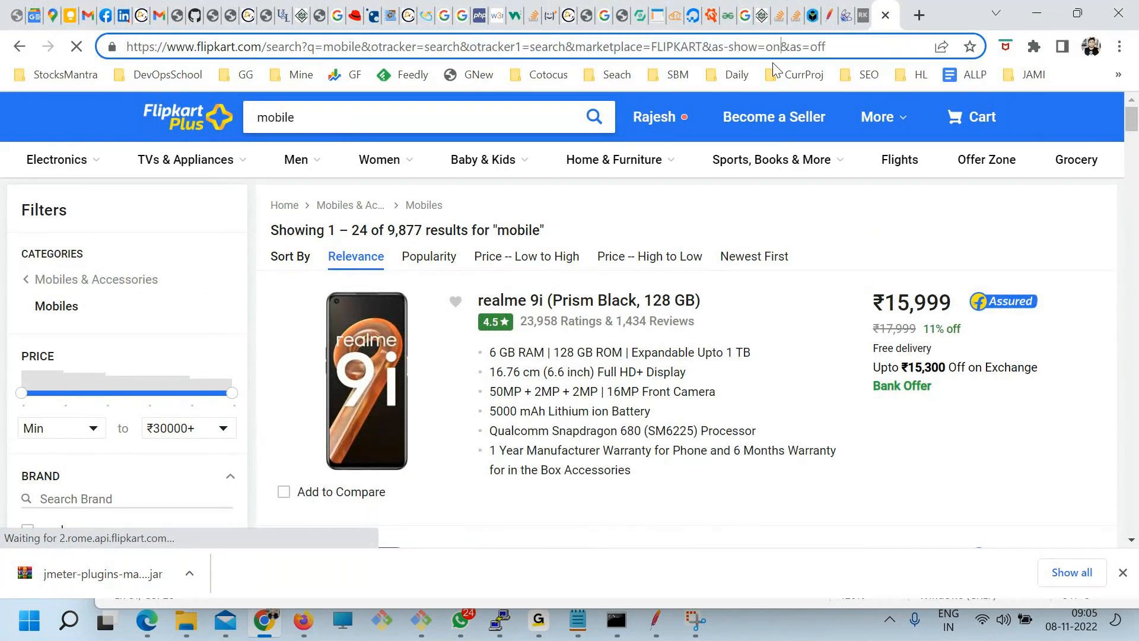
- Switch back to JMeter and examine the HTTP Request's path and the parameter options below it
key(alt+Tab)
click(540, 314)
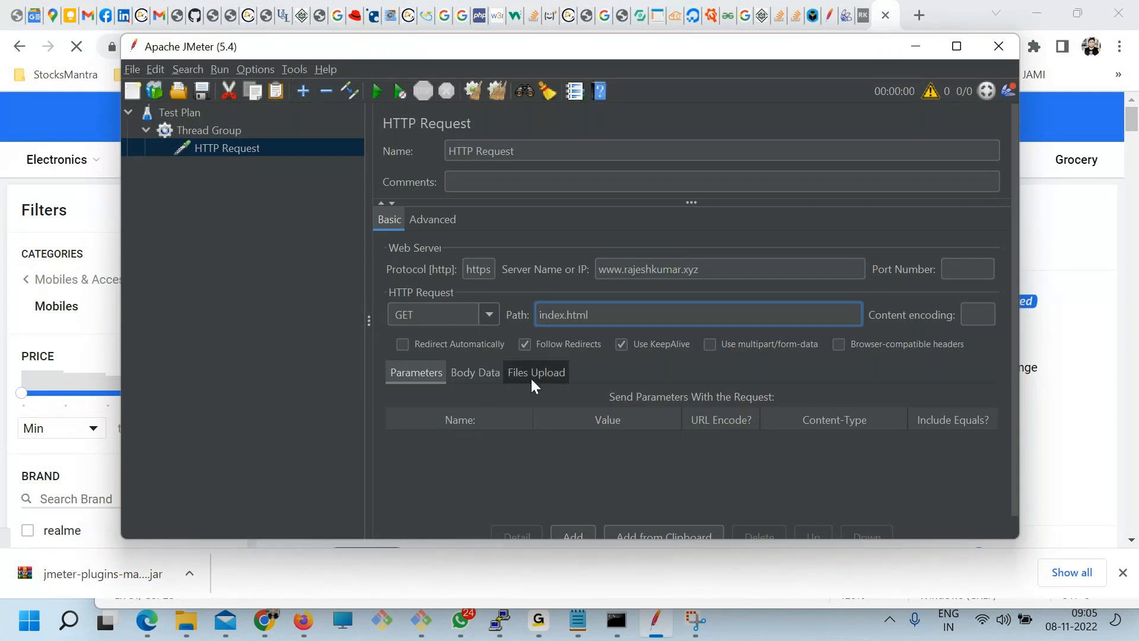
scroll(596, 441, down, 1)
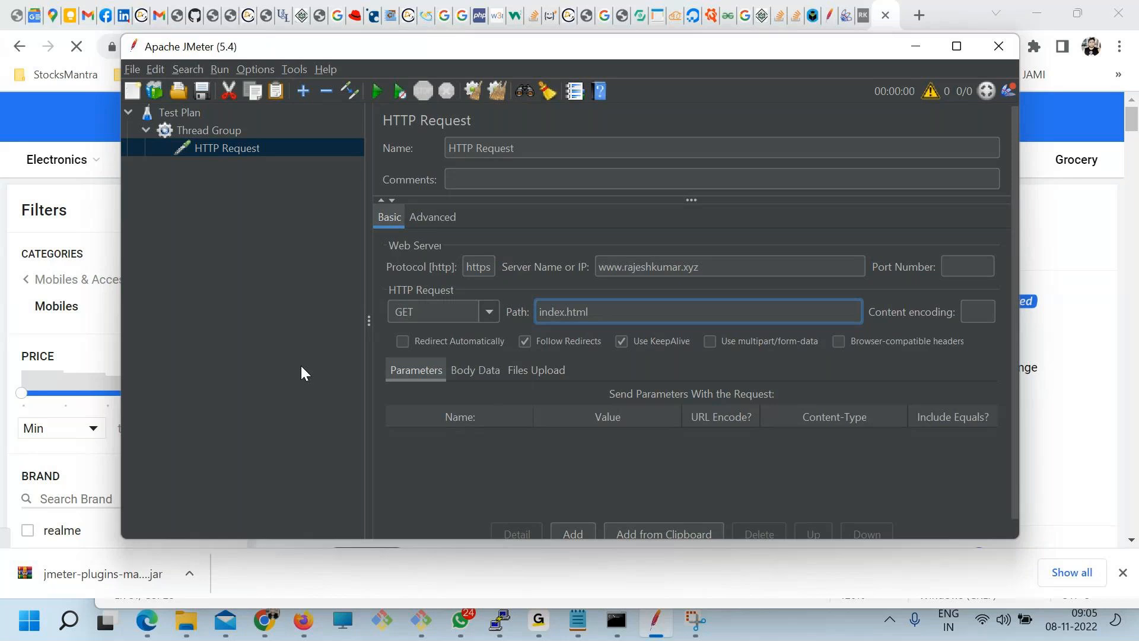
click(302, 366)
- In the notes, add a "Listener" line below the sampler line, save, and highlight the sampler's website and the new line
click(587, 618)
drag(596, 422, 108, 399)
click(618, 424)
key(Return)
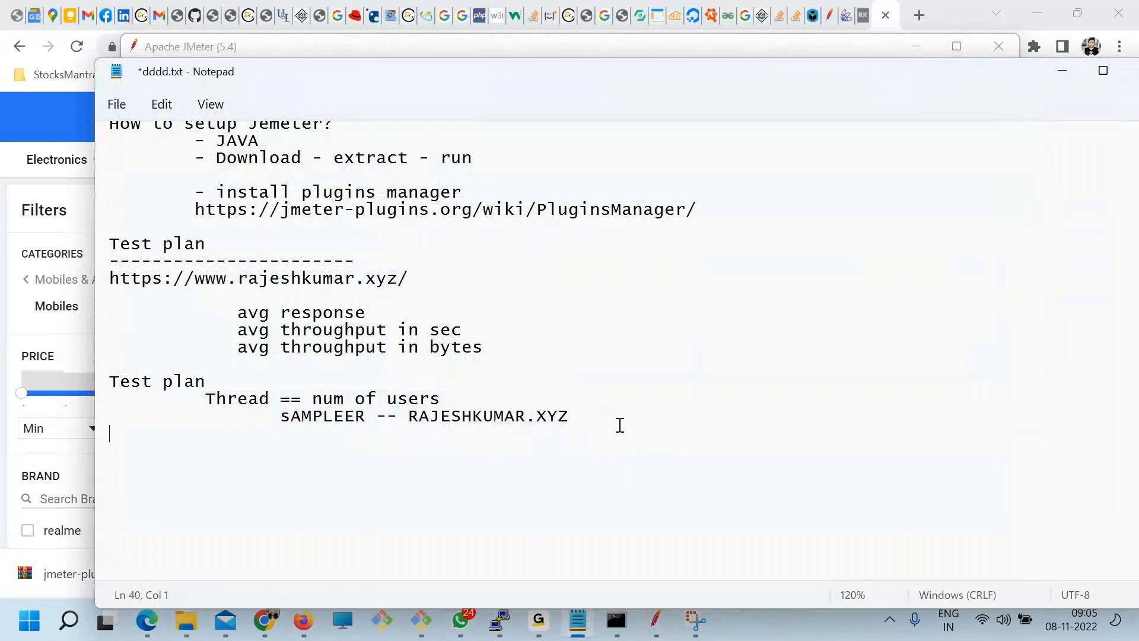
key(Return)
key(space)
key(Tab)
text(Listen)
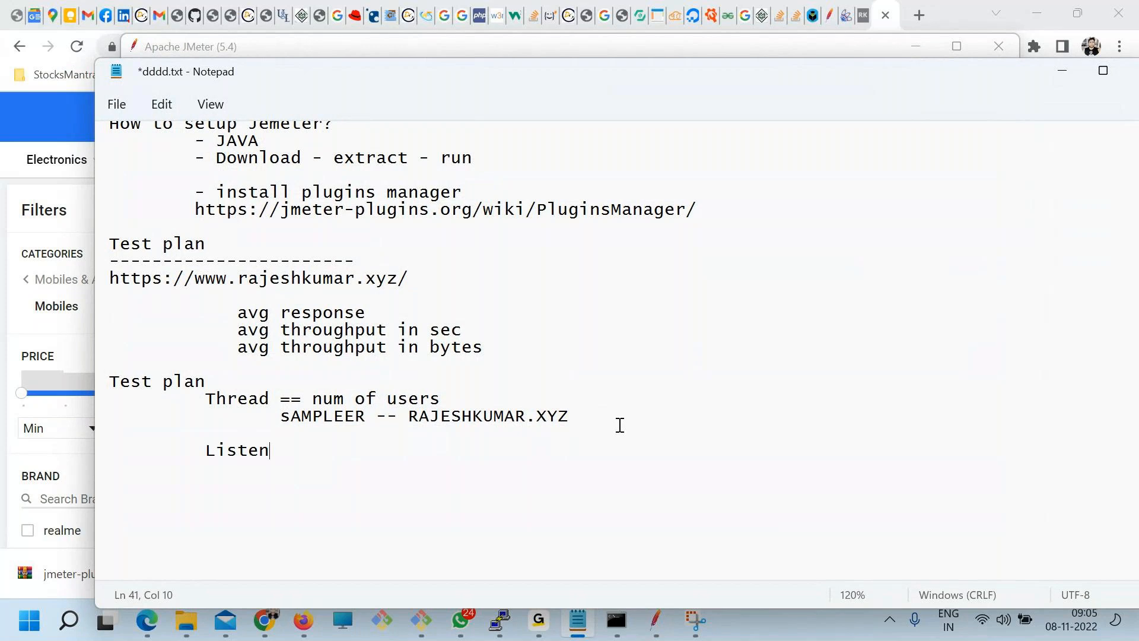
text(er)
key(ctrl+s)
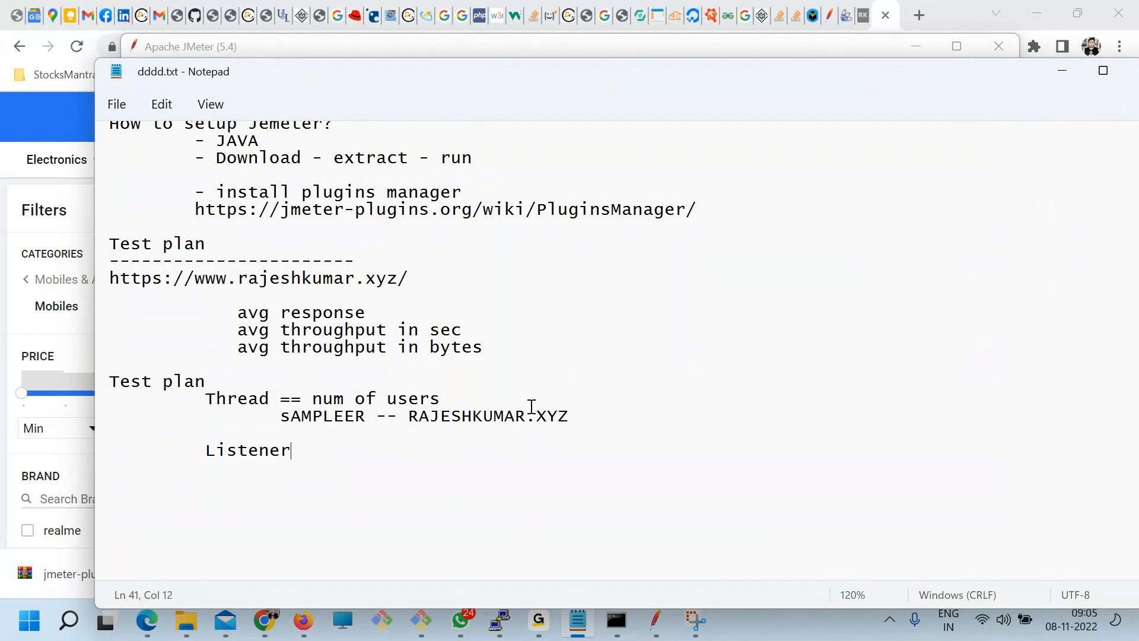
drag(569, 417, 408, 415)
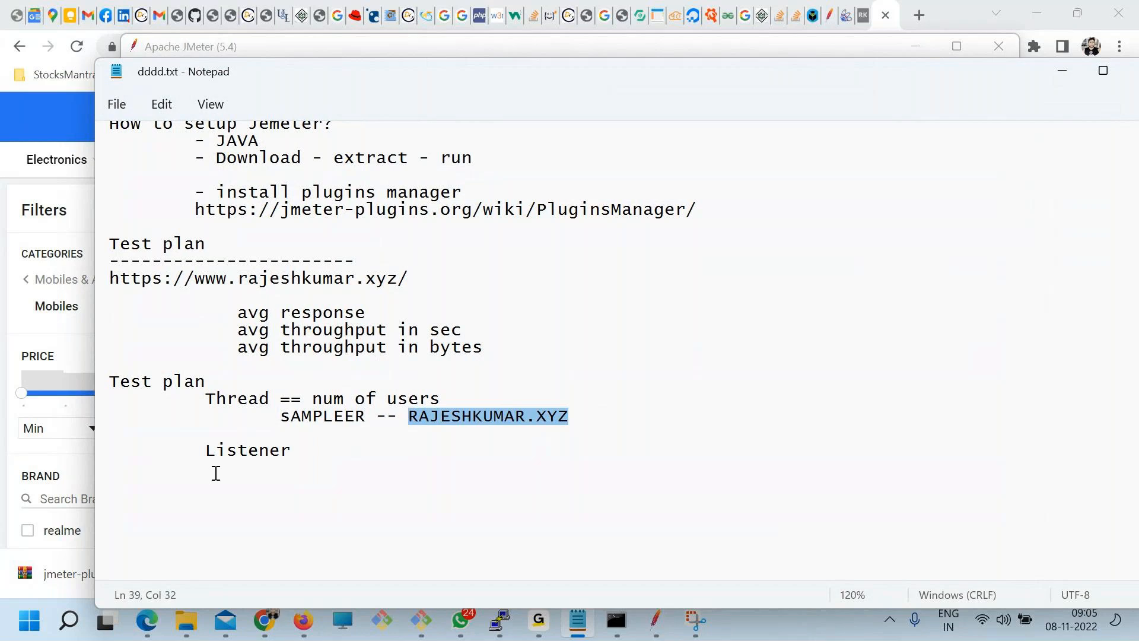
drag(292, 460, 192, 455)
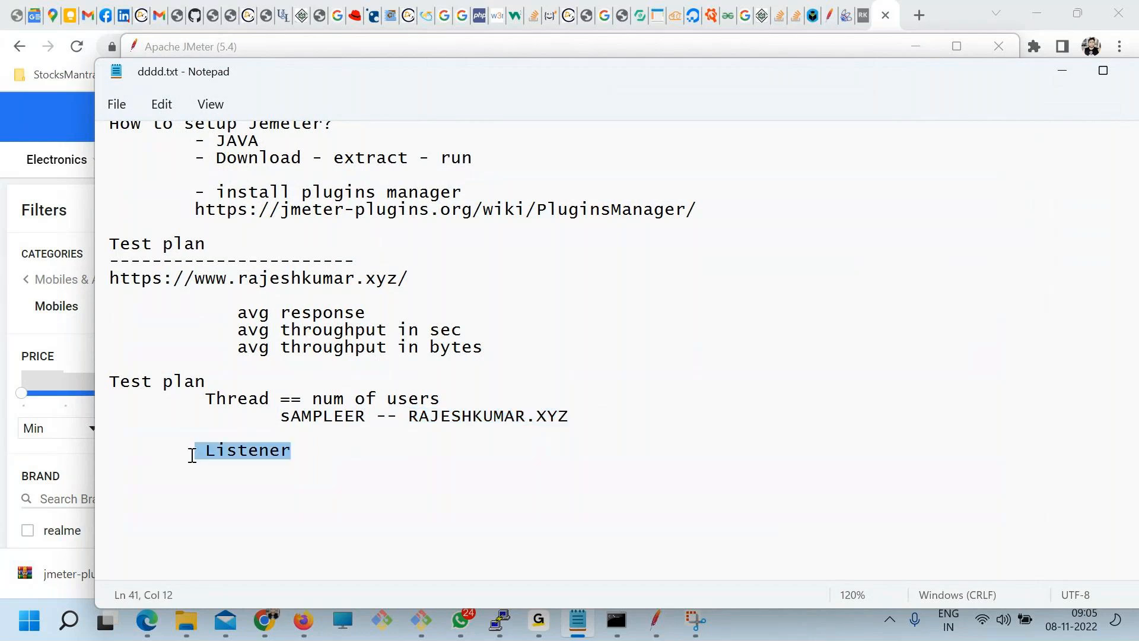
- Switch to JMeter and add a View Results Tree listener to the Thread Group
key(alt+Tab)
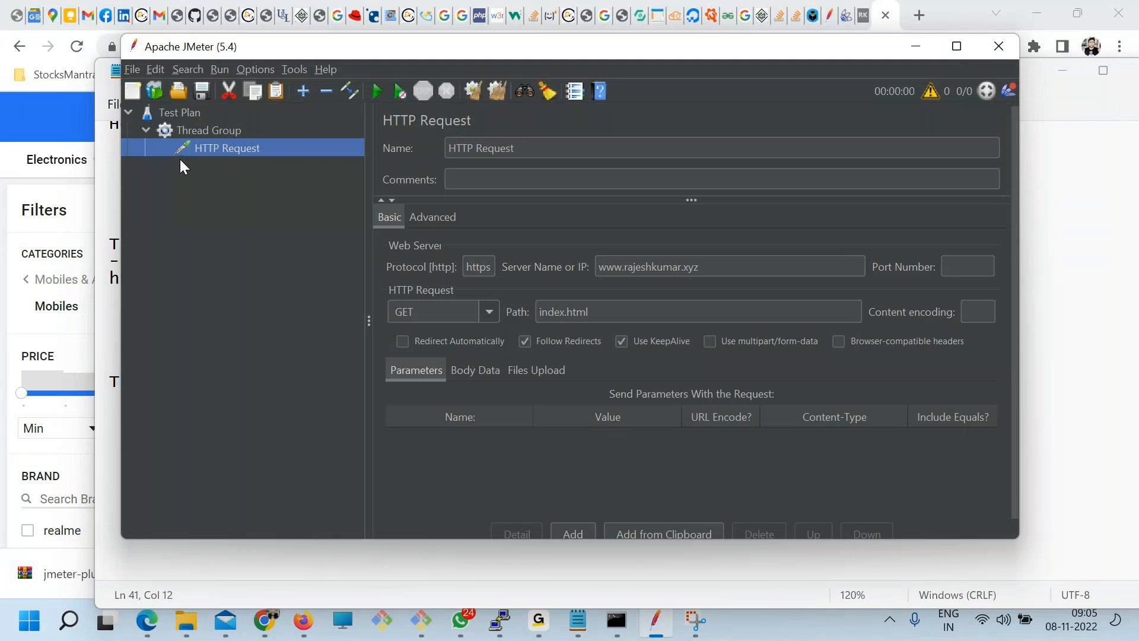
right_click(189, 130)
mouse_move(409, 138)
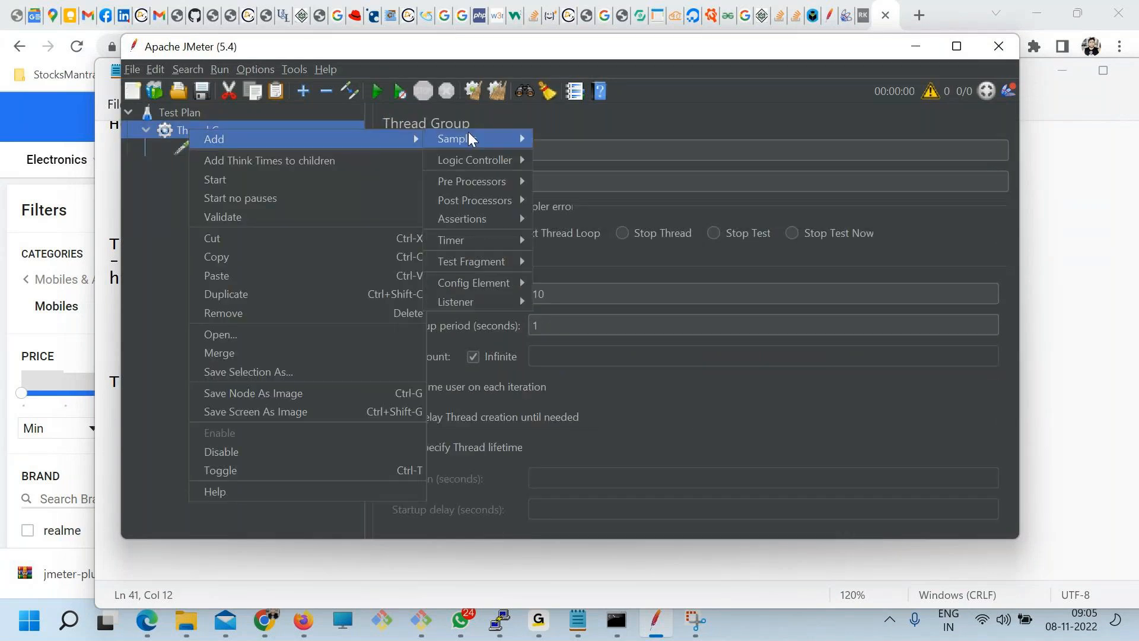
mouse_move(464, 300)
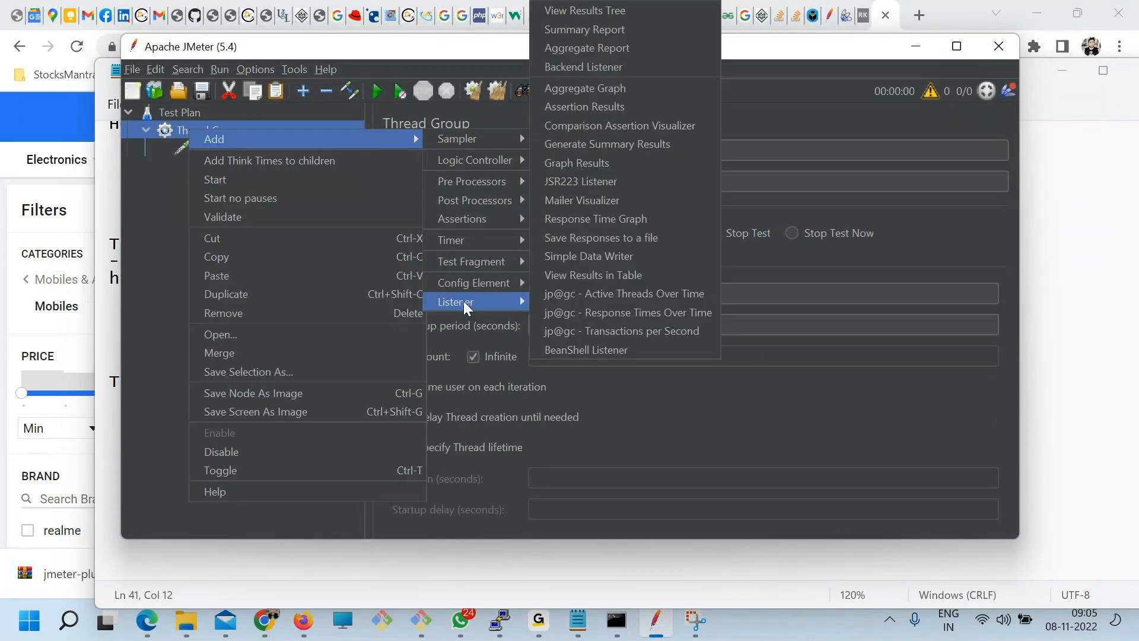
click(578, 11)
- Add a Summary Report listener to the Thread Group
right_click(209, 129)
mouse_move(233, 138)
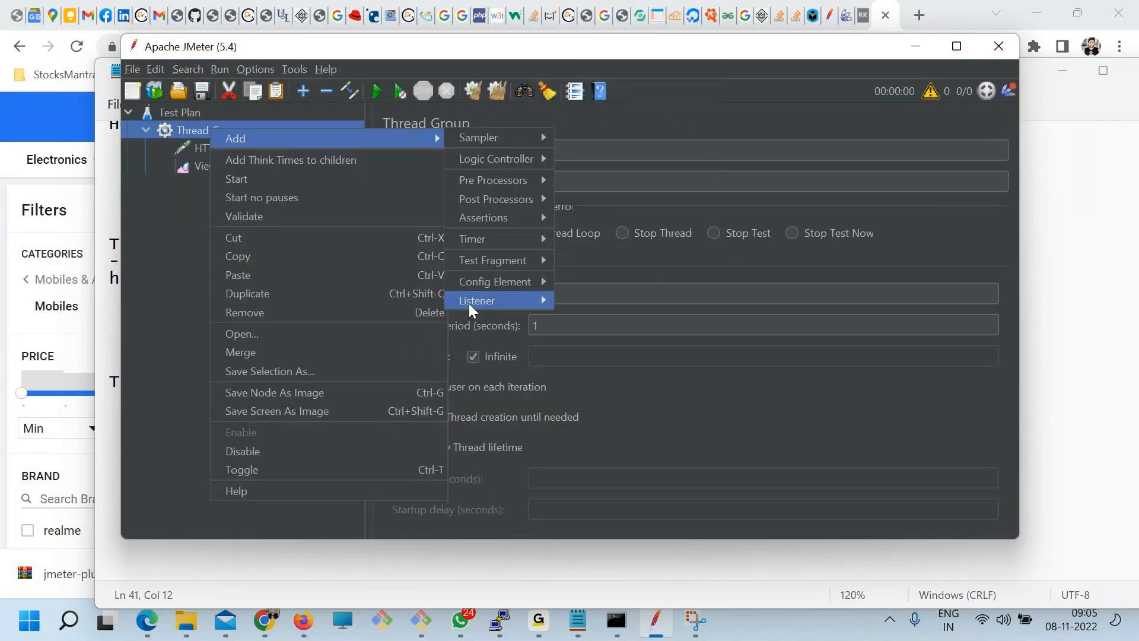
mouse_move(469, 304)
click(588, 28)
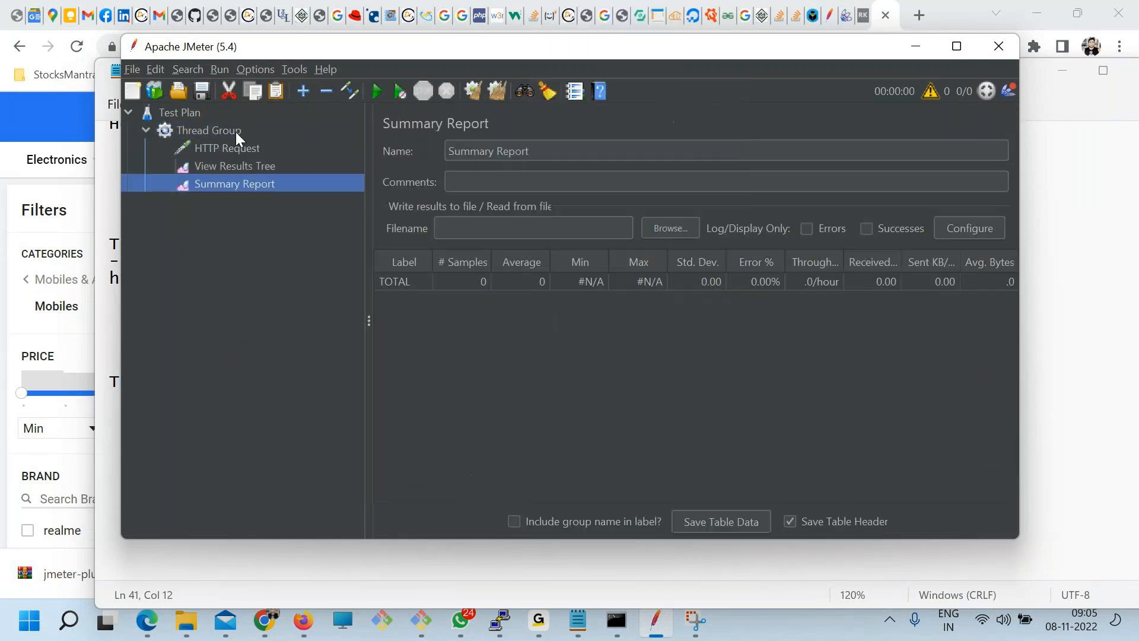
- Add an Aggregate Report listener to the Thread Group
right_click(225, 125)
mouse_move(276, 140)
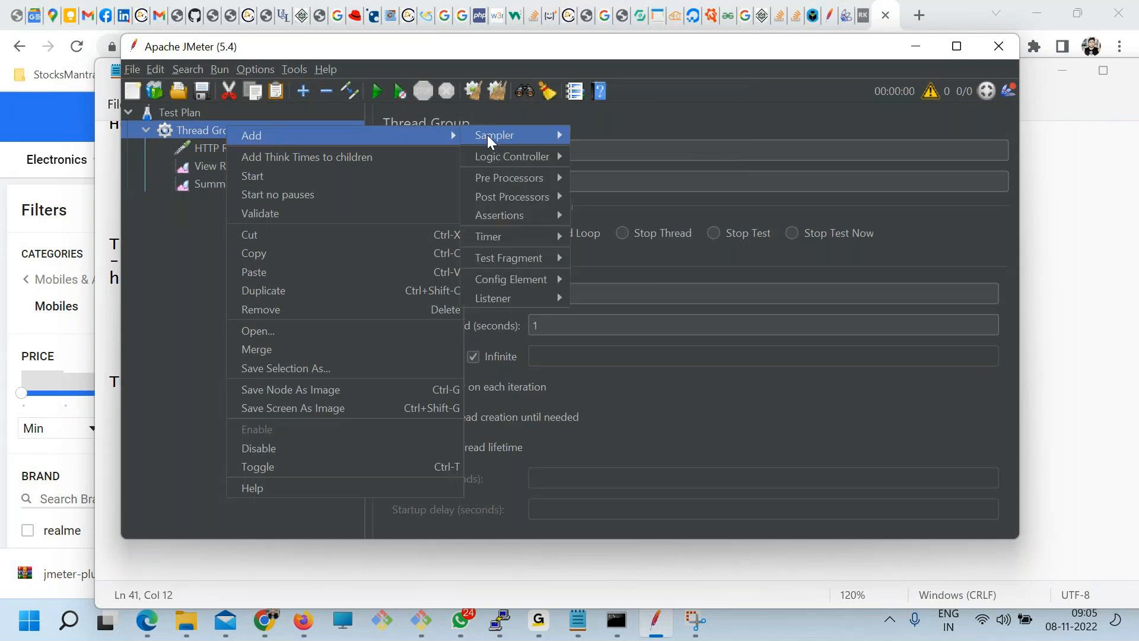
mouse_move(520, 300)
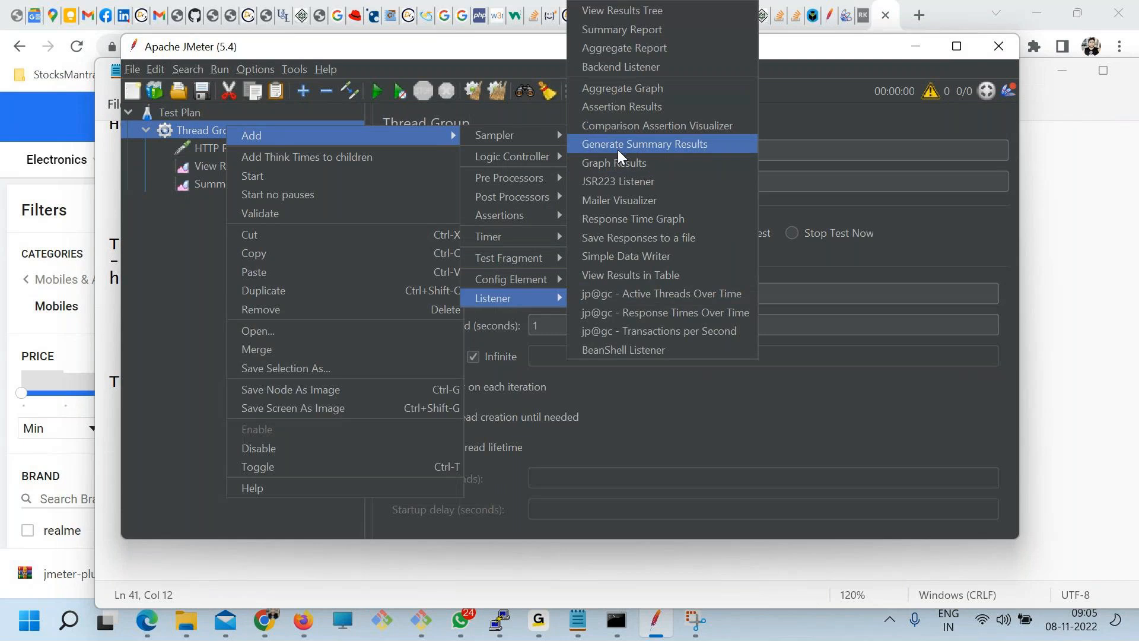
click(614, 51)
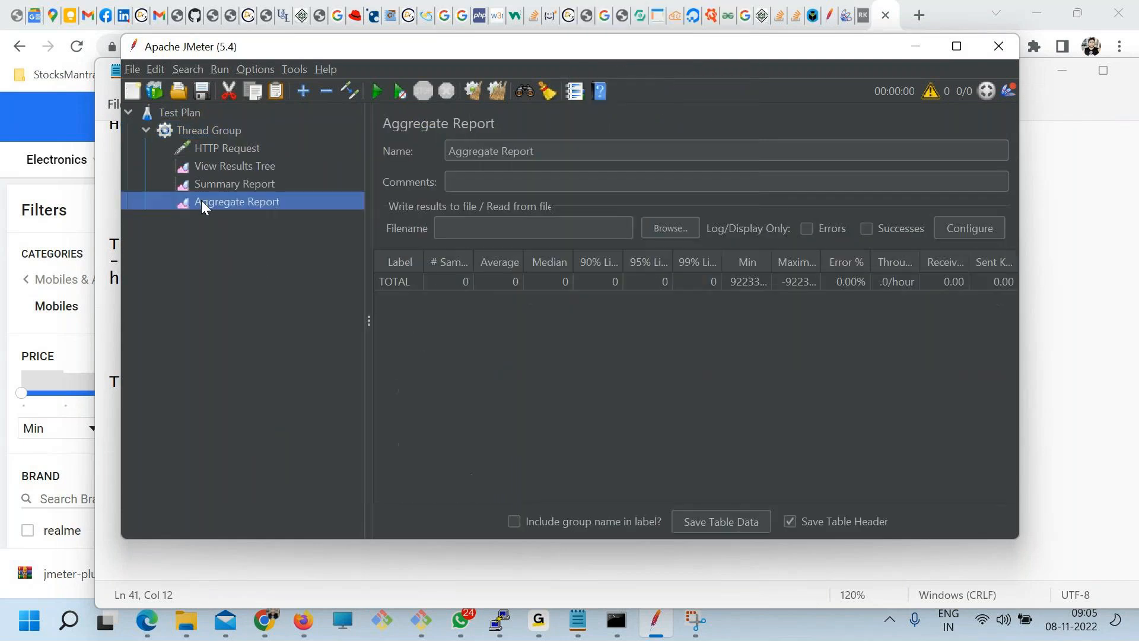
- Add a Graph Results listener to the Thread Group
right_click(195, 129)
mouse_move(211, 137)
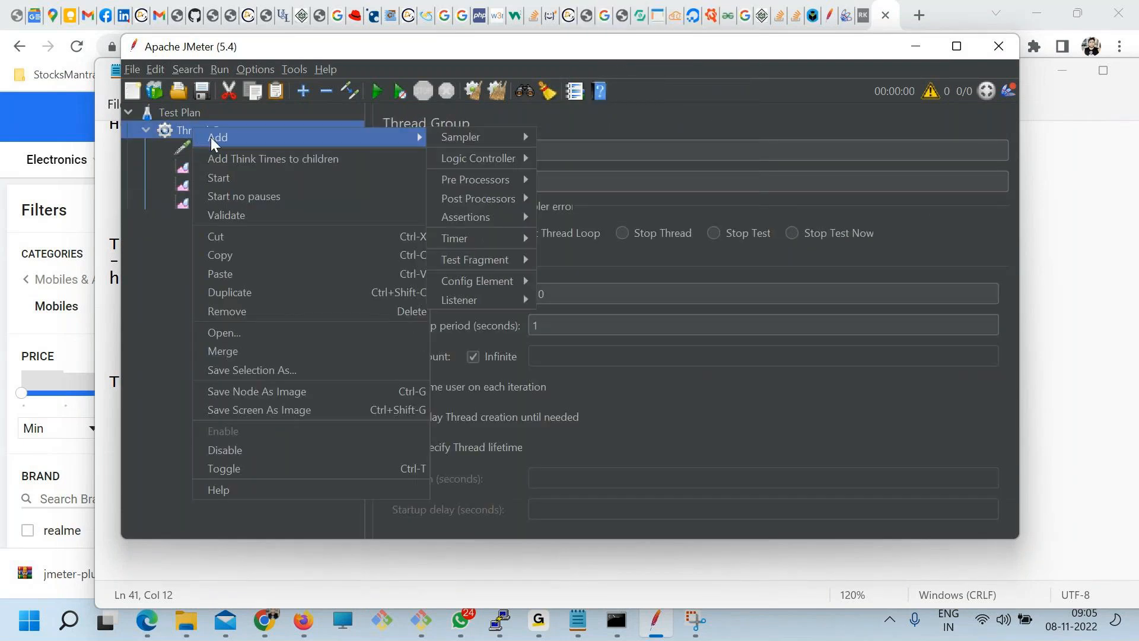
mouse_move(469, 300)
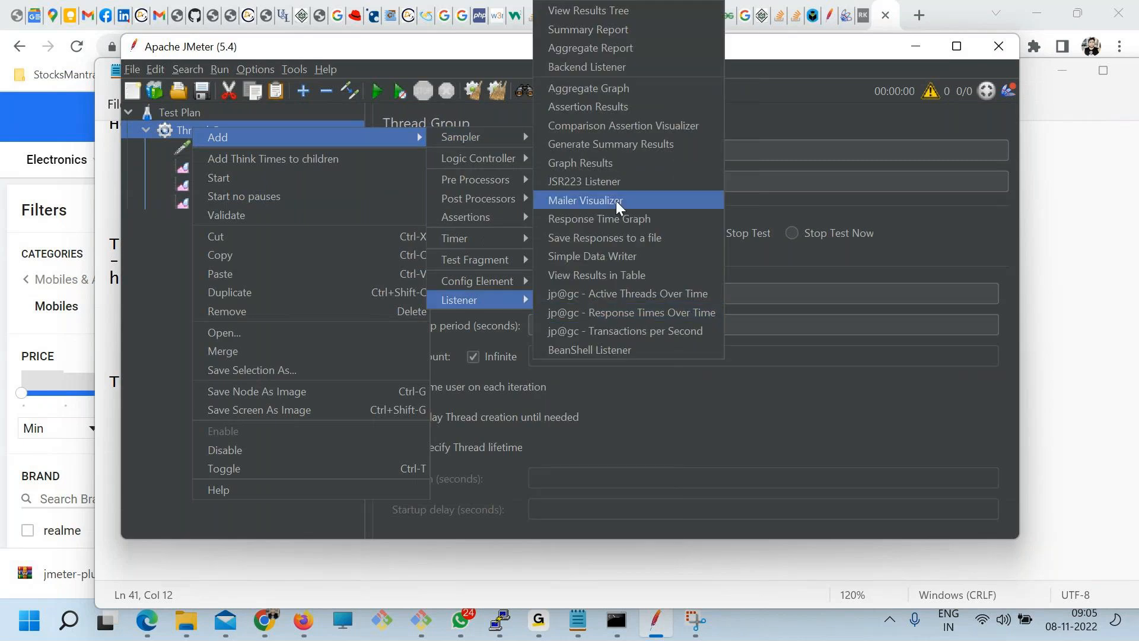
click(595, 166)
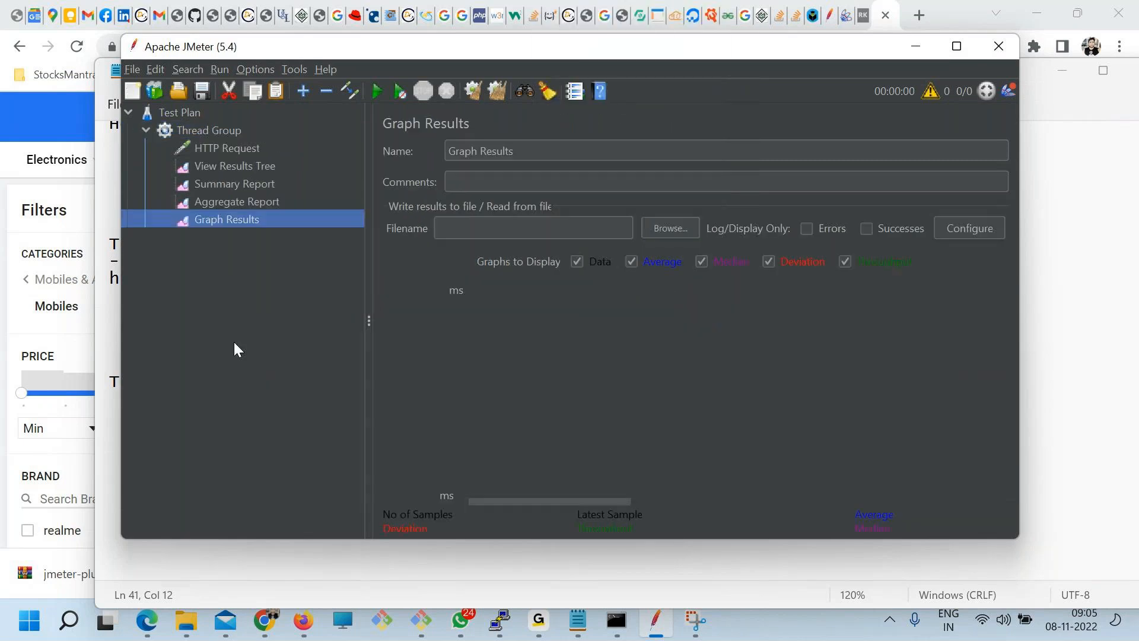
- Review the four listeners in turn and save the test plan as Graph Results.jmx in the bin folder
click(205, 166)
click(213, 184)
click(225, 201)
click(228, 219)
key(ctrl+shift+s)
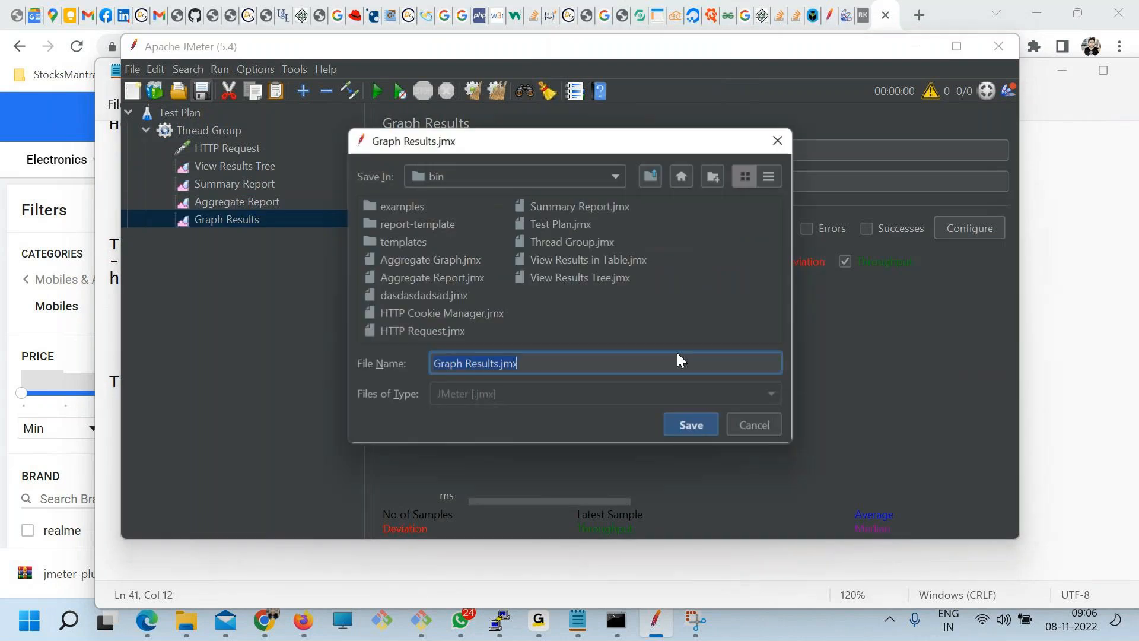
click(682, 426)
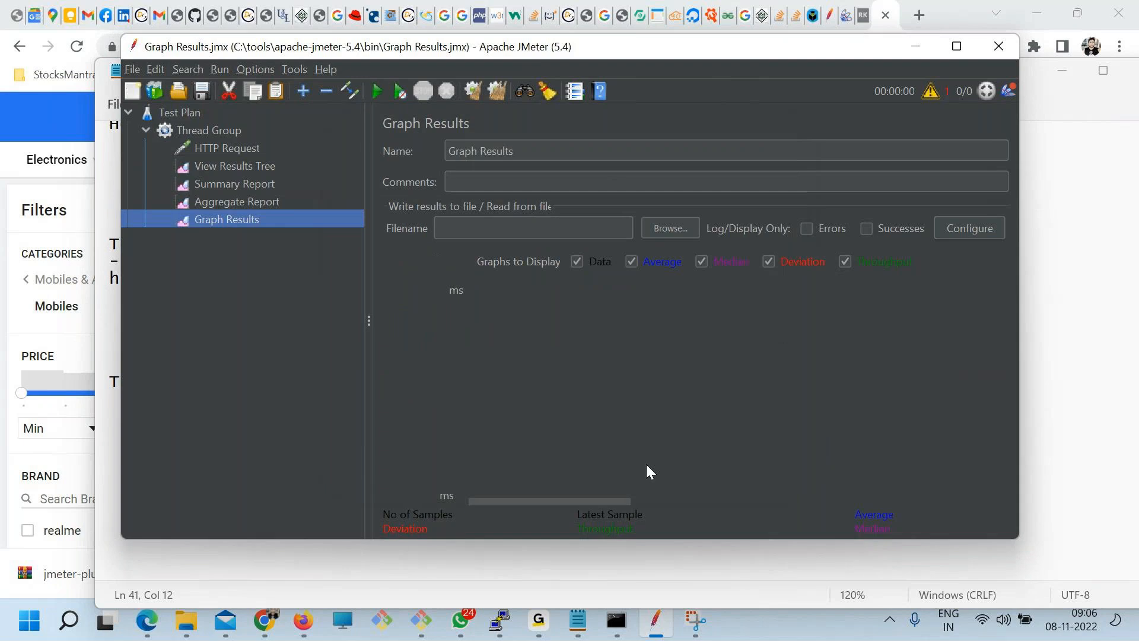
- Run the test and, in View Results Tree, inspect several HTTP Request samples and highlight the first one's sampler result
key(ctrl+r)
click(216, 167)
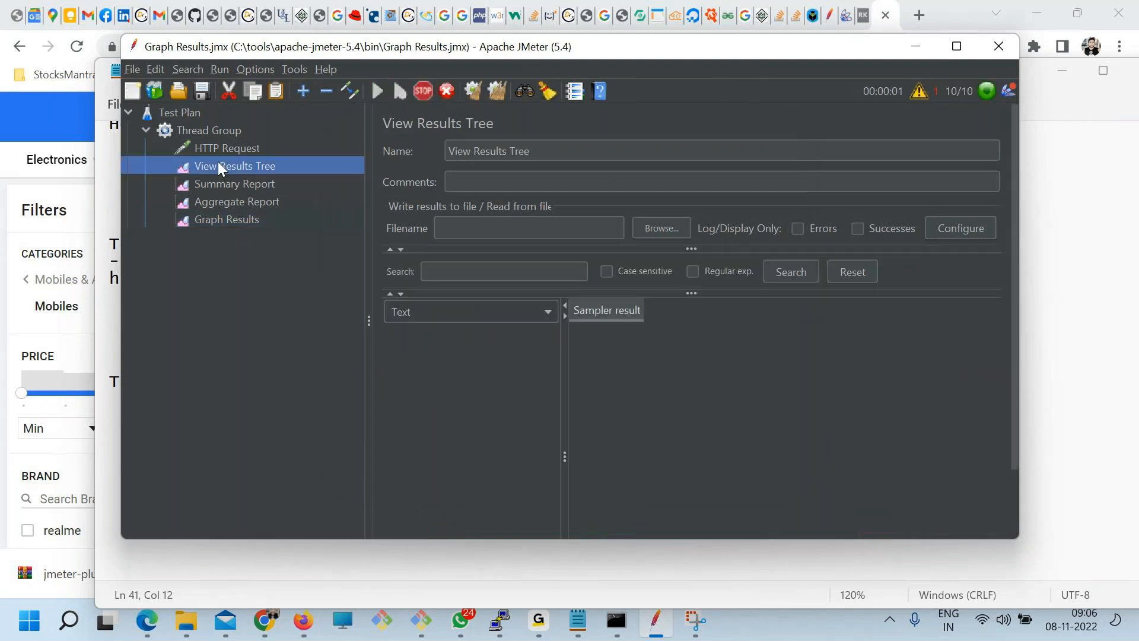
click(458, 336)
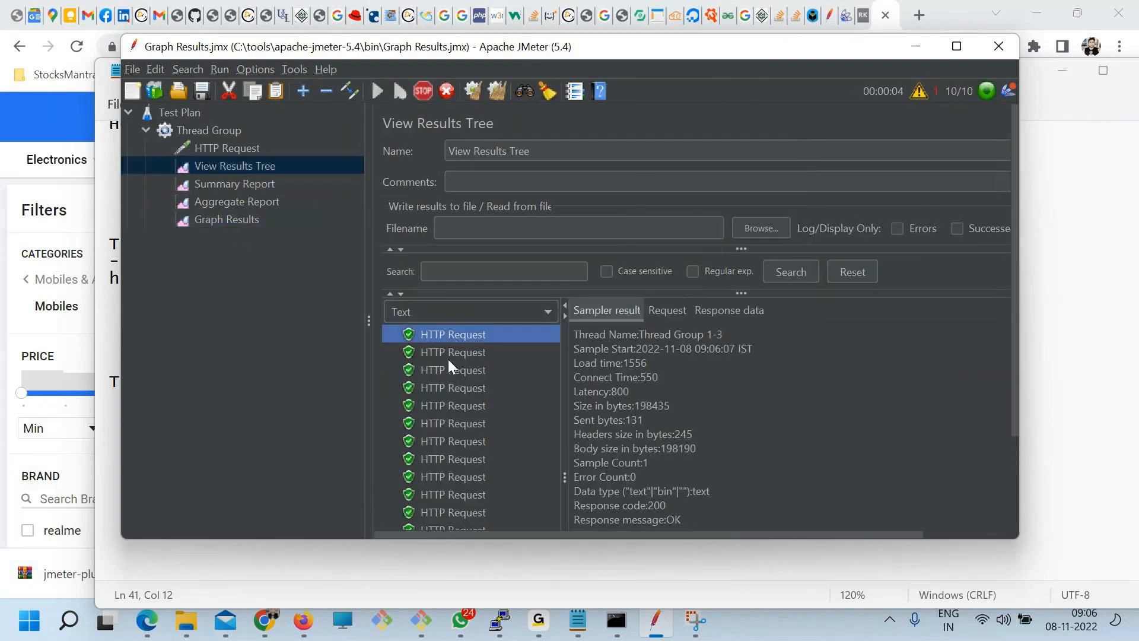
click(447, 358)
click(449, 400)
click(468, 332)
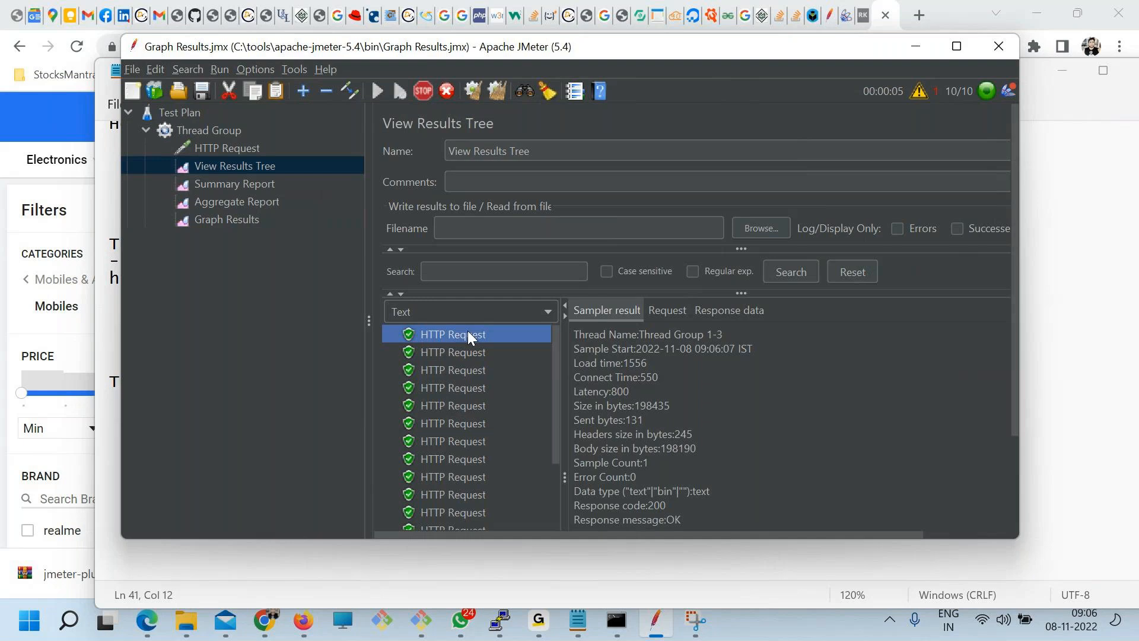
click(689, 519)
drag(688, 521, 575, 336)
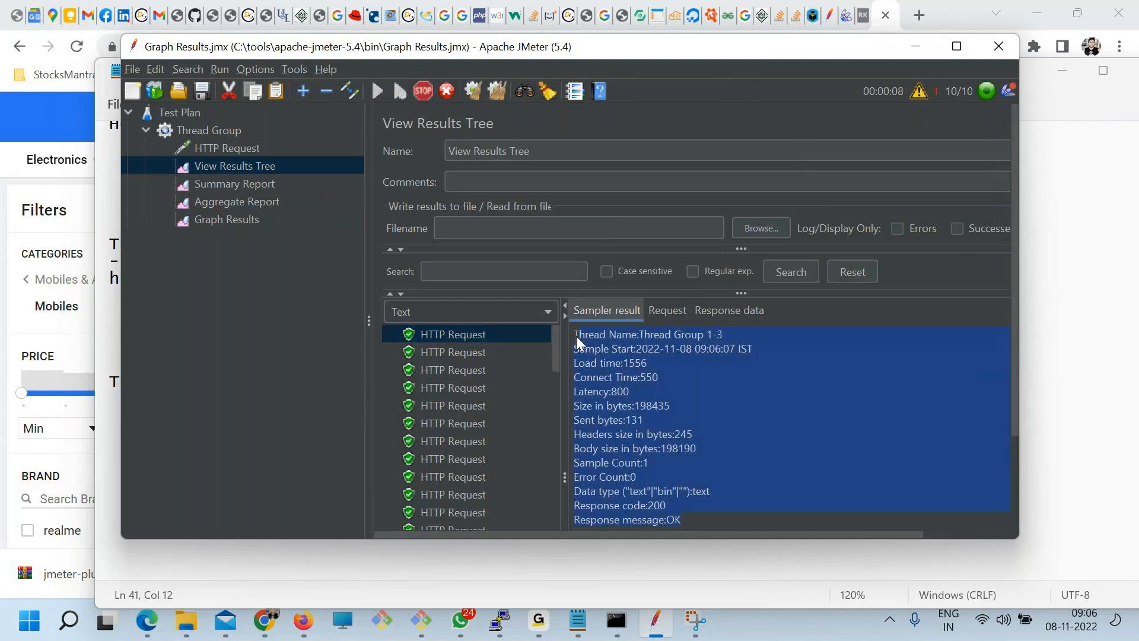
- Examine the first sample's request body and read through its response body
click(662, 309)
drag(699, 479, 587, 373)
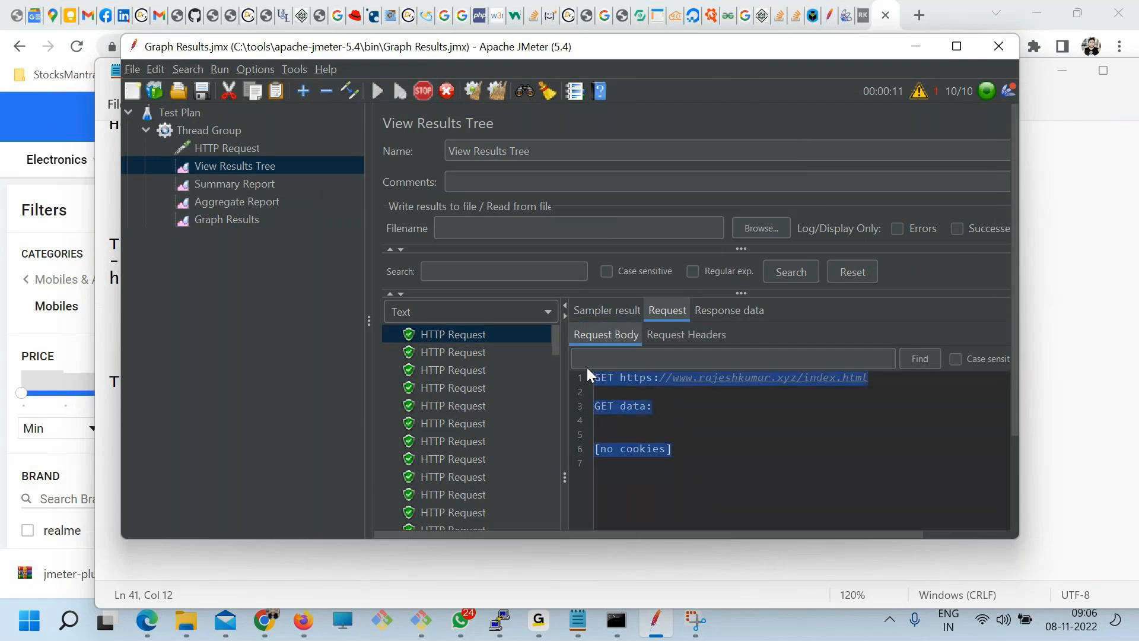
click(714, 314)
scroll(744, 442, down, 10)
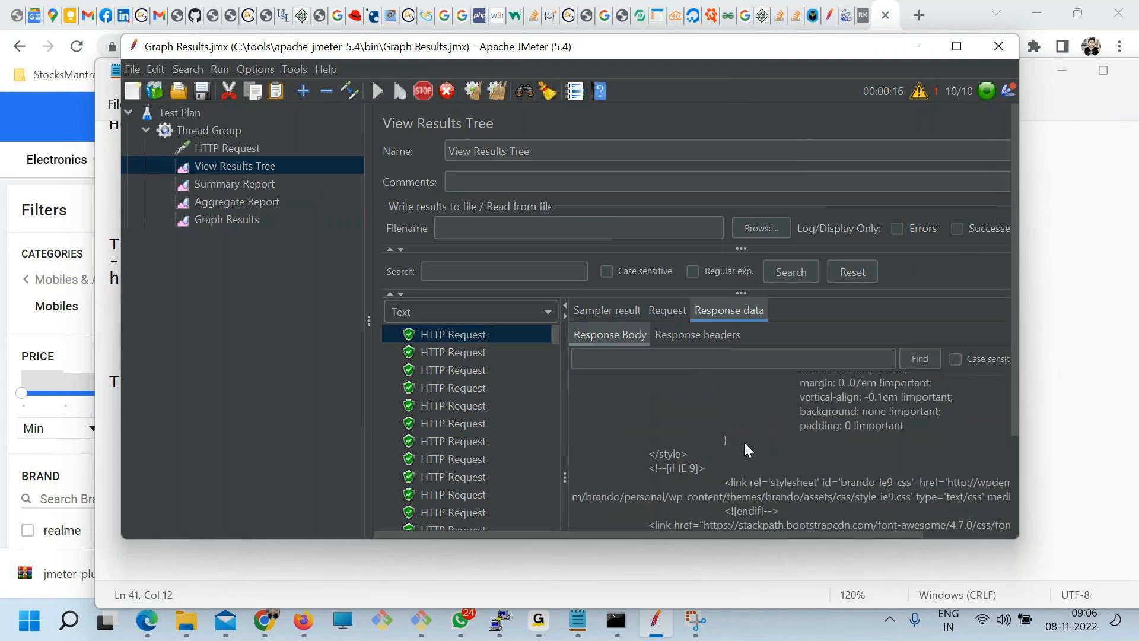
scroll(744, 443, down, 10)
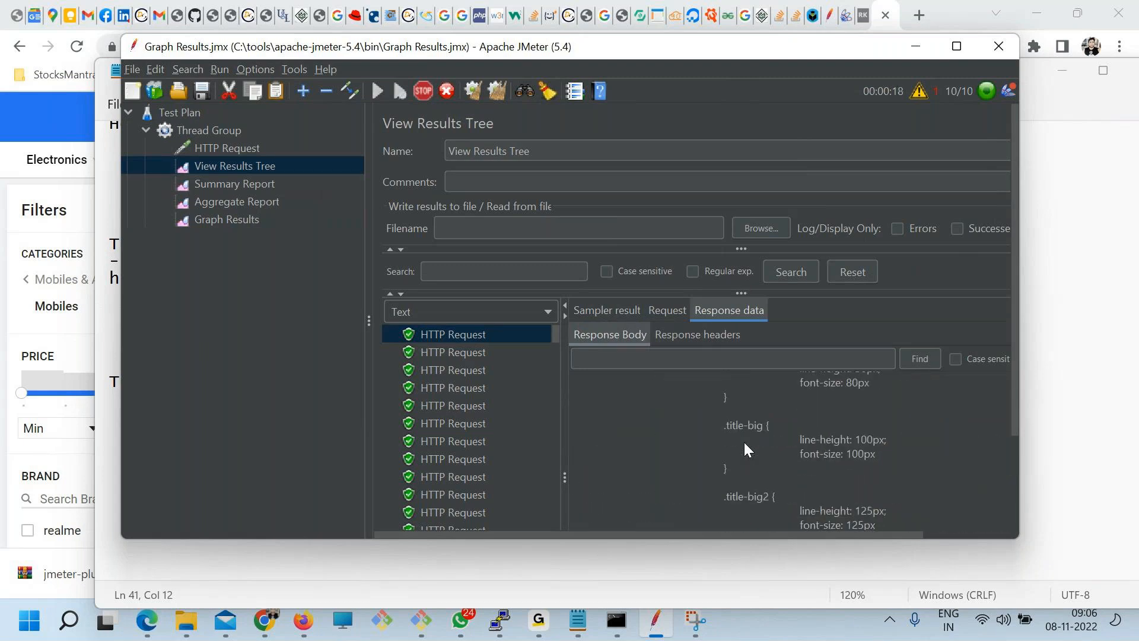
- Show the Summary Report results and widen and reposition the window so all the table columns can be read
click(243, 186)
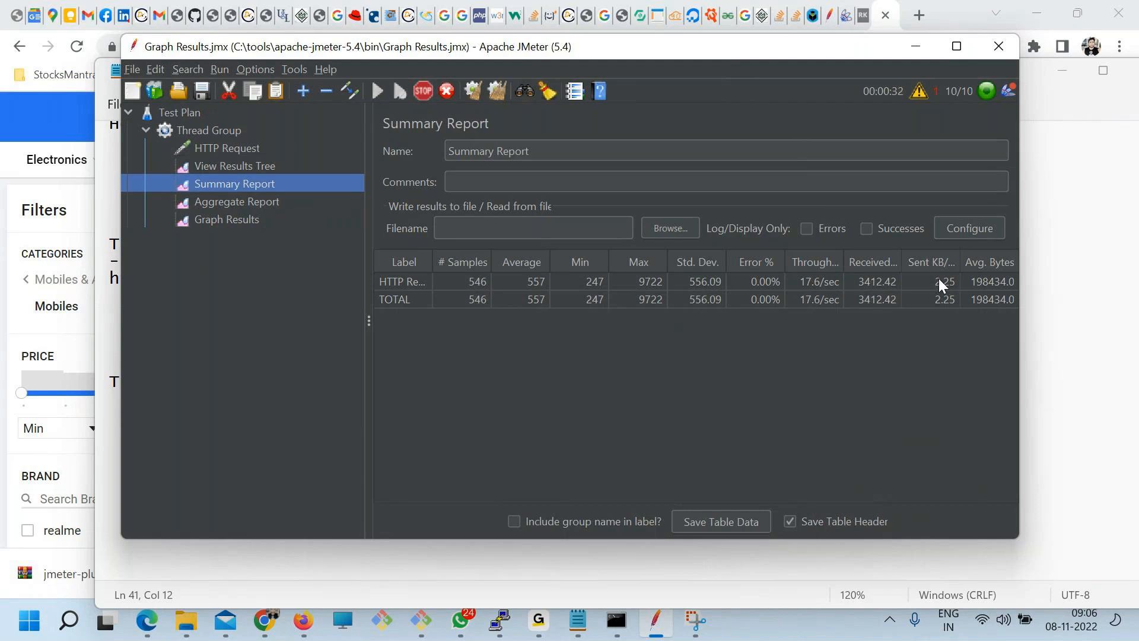
drag(1018, 297, 1088, 297)
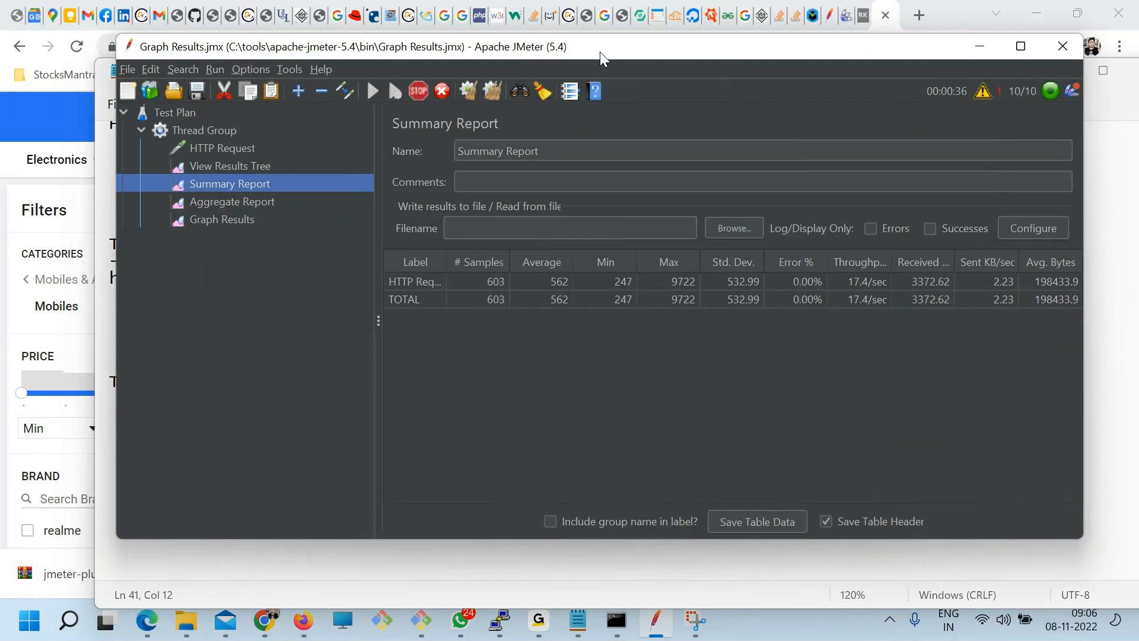
drag(600, 52, 564, 59)
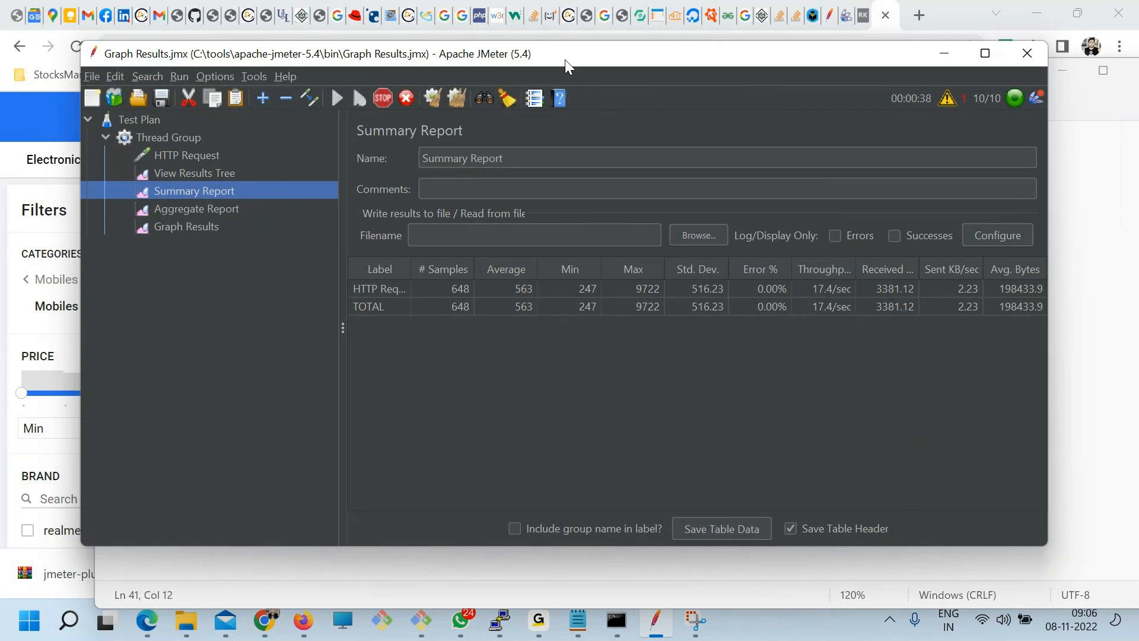
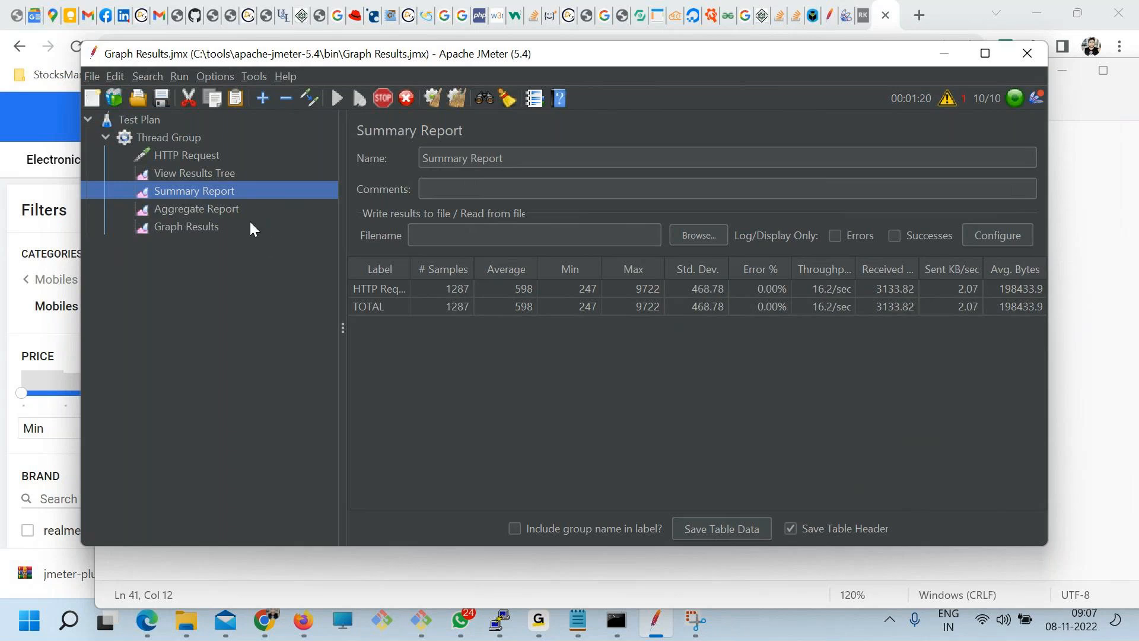
- Examine the Aggregate Report and Graph Results, and return to the Summary Report
click(189, 211)
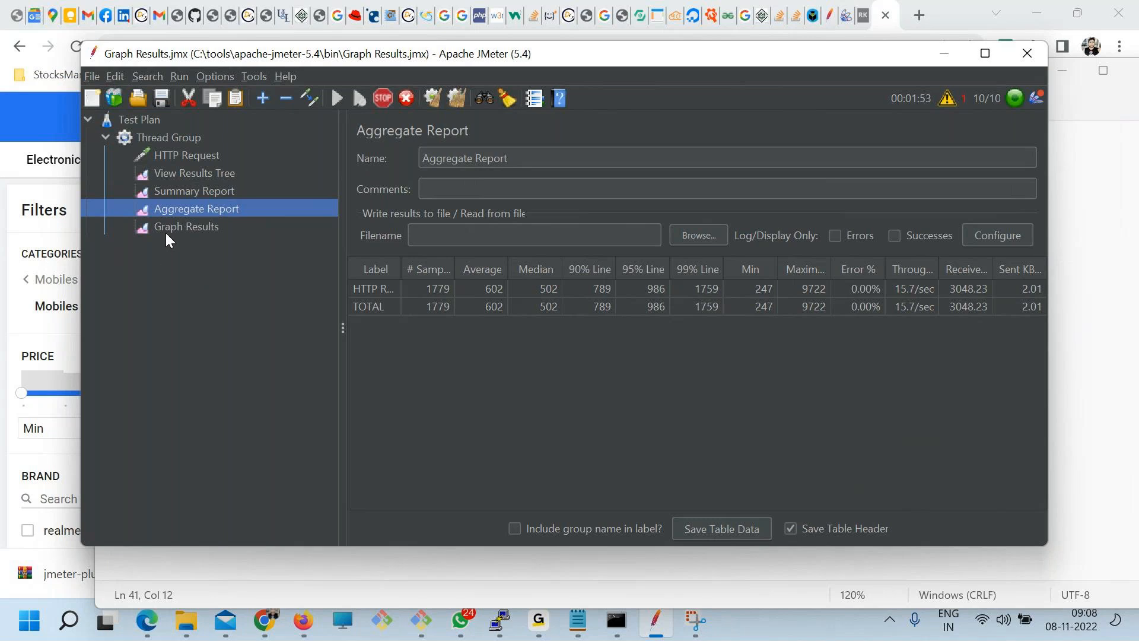
click(176, 221)
click(193, 191)
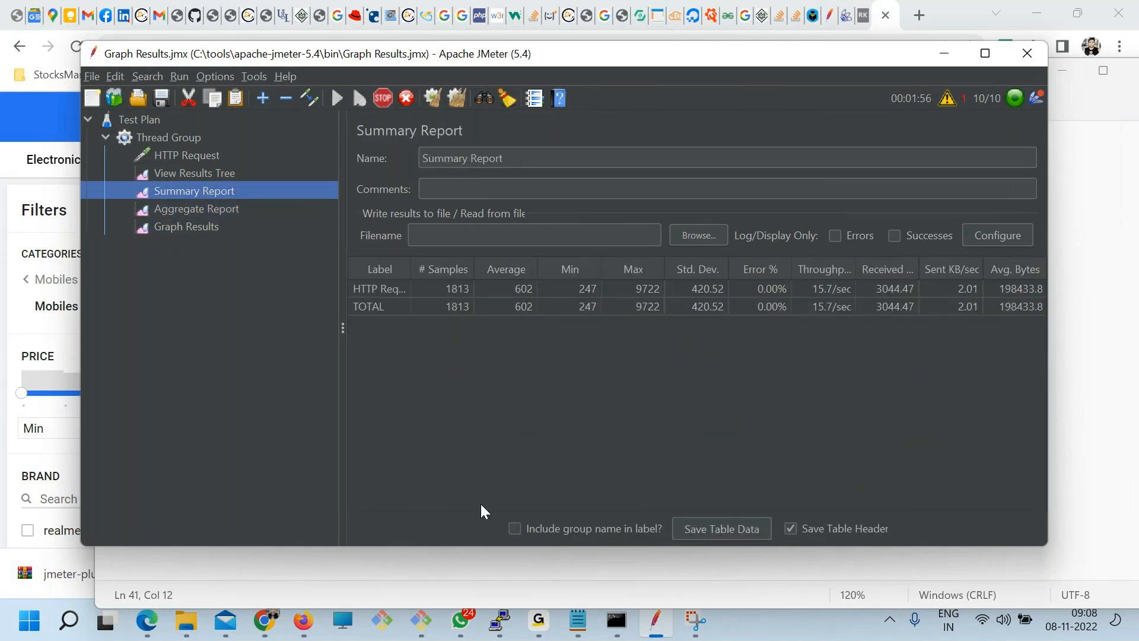
- Check the Listener line in the Notepad notes, switch back to JMeter, and stop the running test
key(alt+Tab)
click(318, 462)
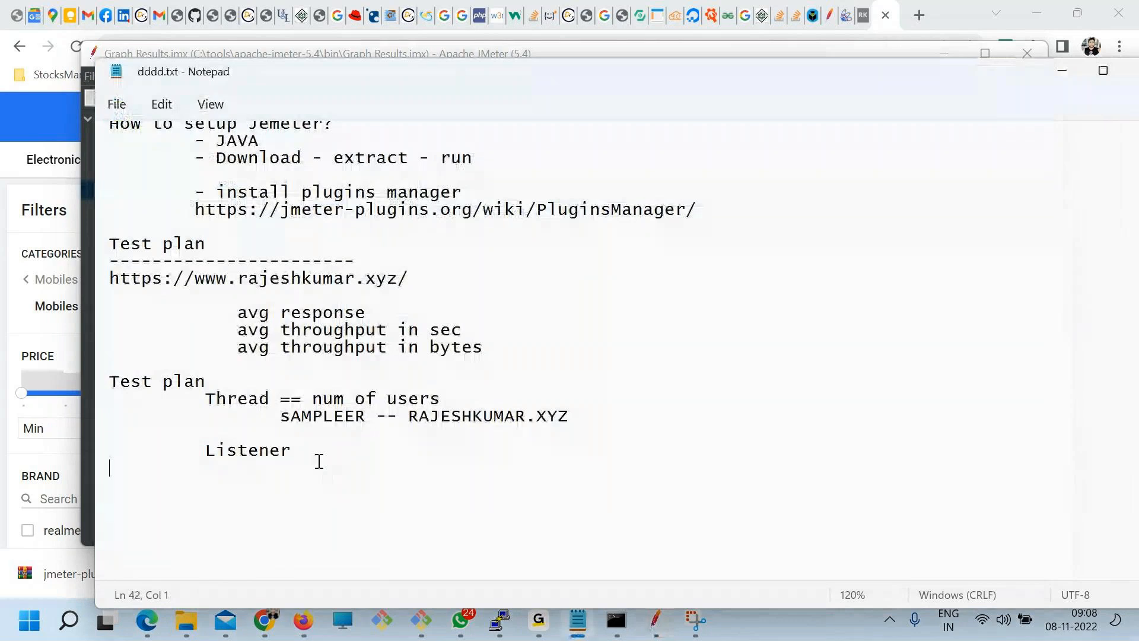
key(alt+Tab)
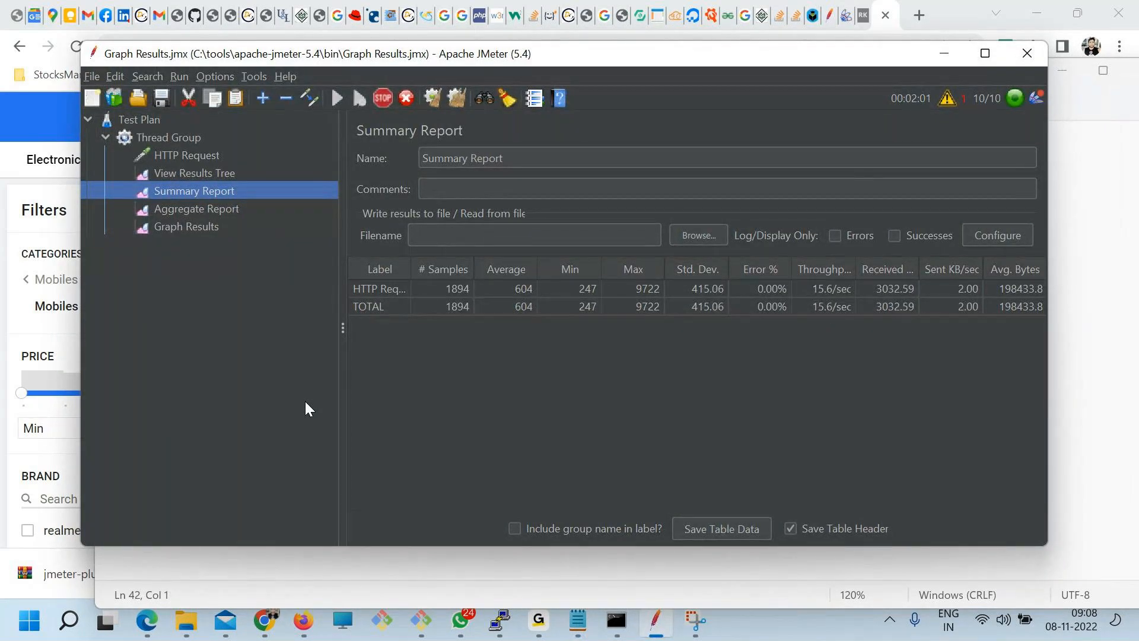
click(381, 98)
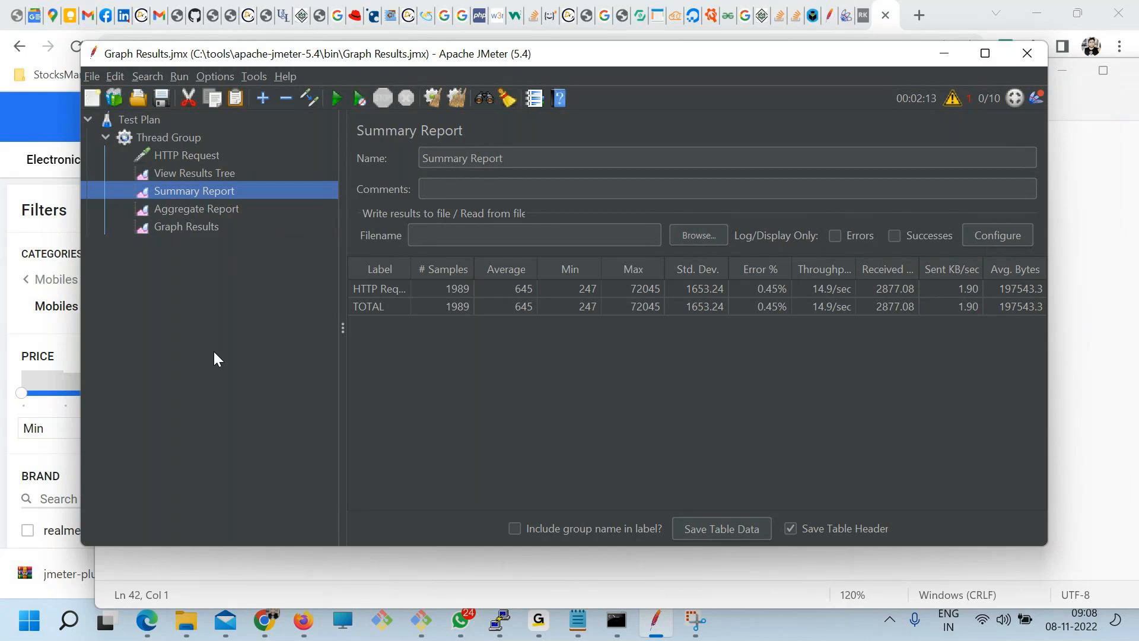
- Add a Response Assertion to the HTTP Request
click(164, 155)
right_click(164, 152)
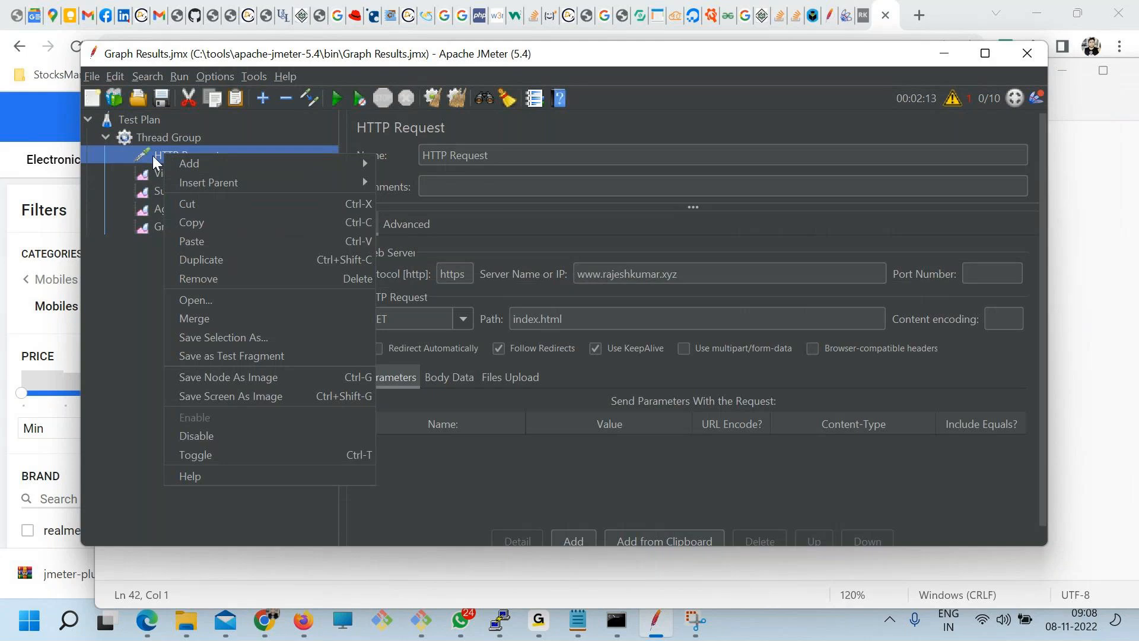
click(157, 151)
right_click(162, 152)
mouse_move(191, 162)
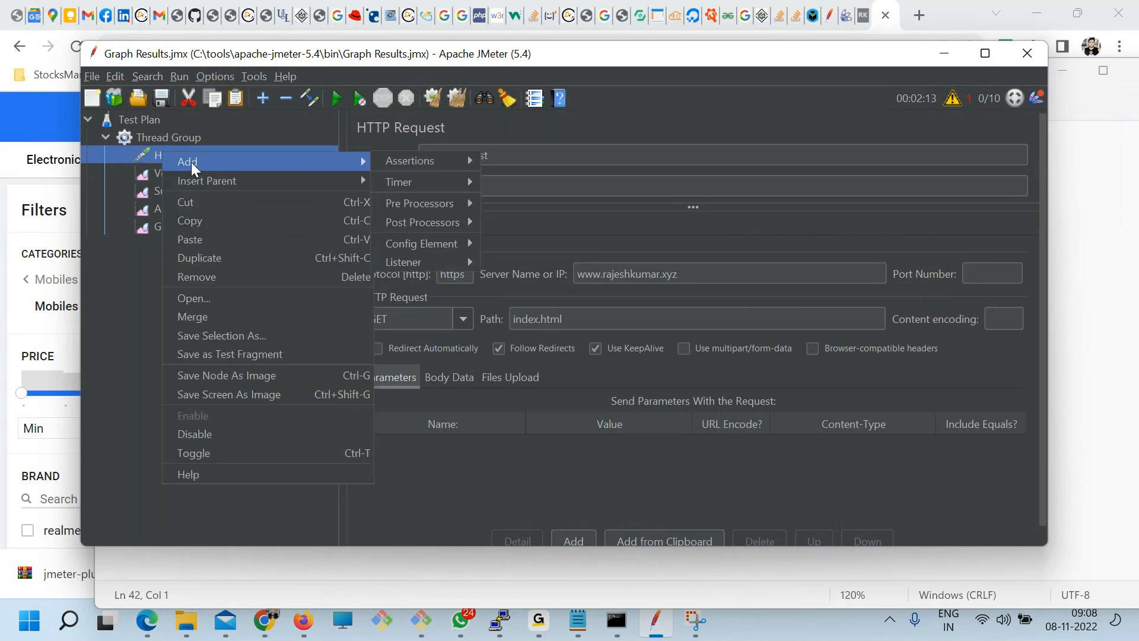
mouse_move(440, 186)
mouse_move(434, 163)
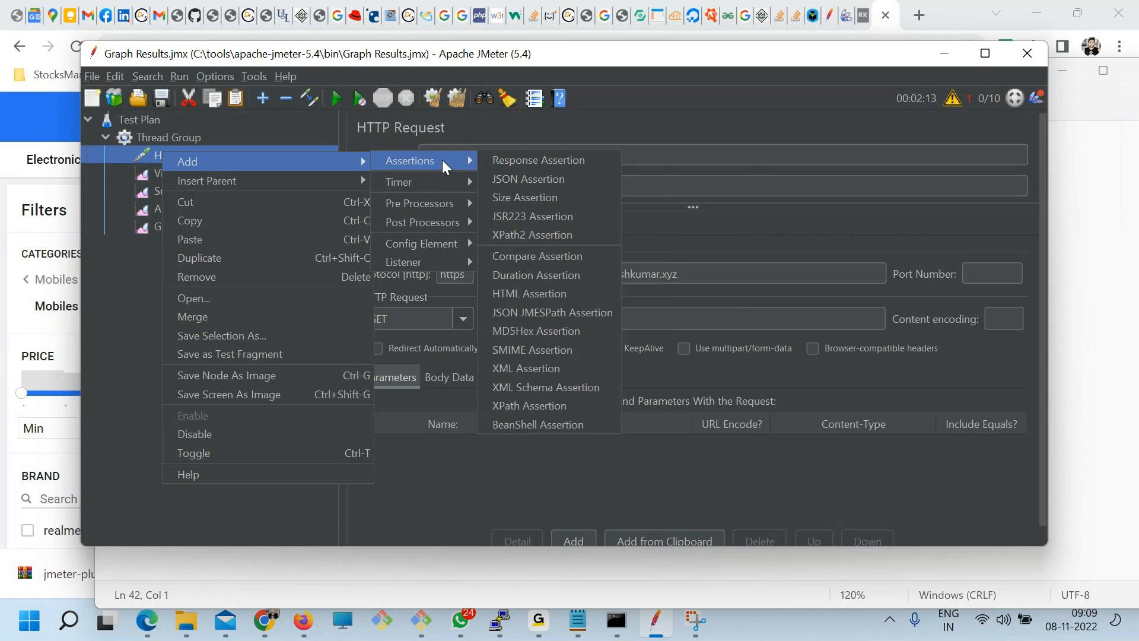
click(508, 161)
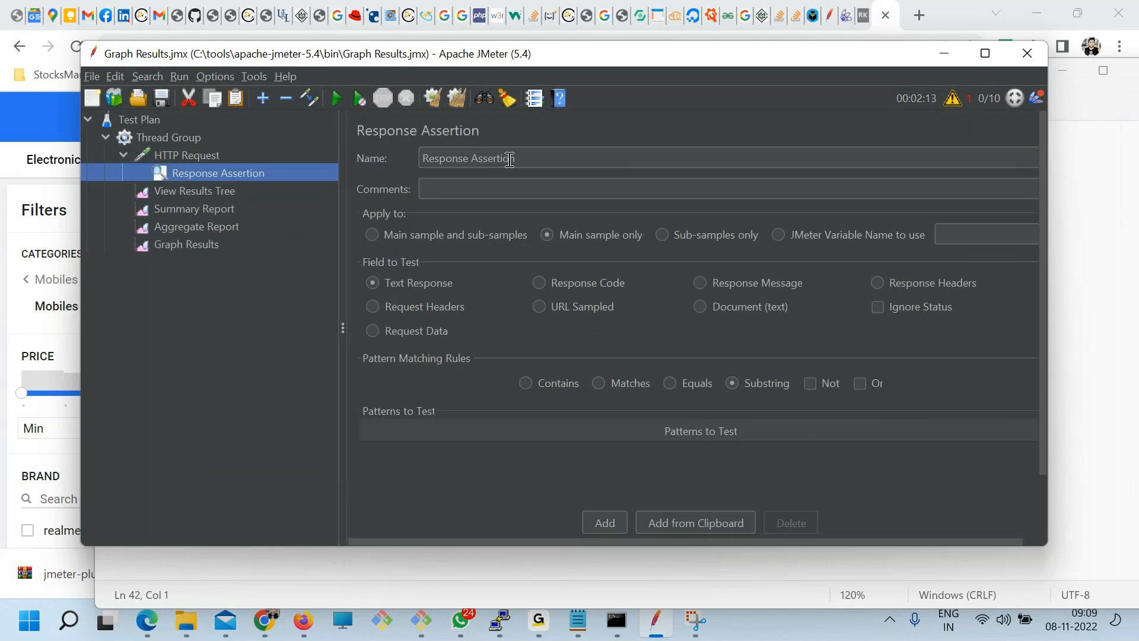
- Set the Response Assertion to test the Response Code using the Equals matching rule
drag(514, 157, 407, 158)
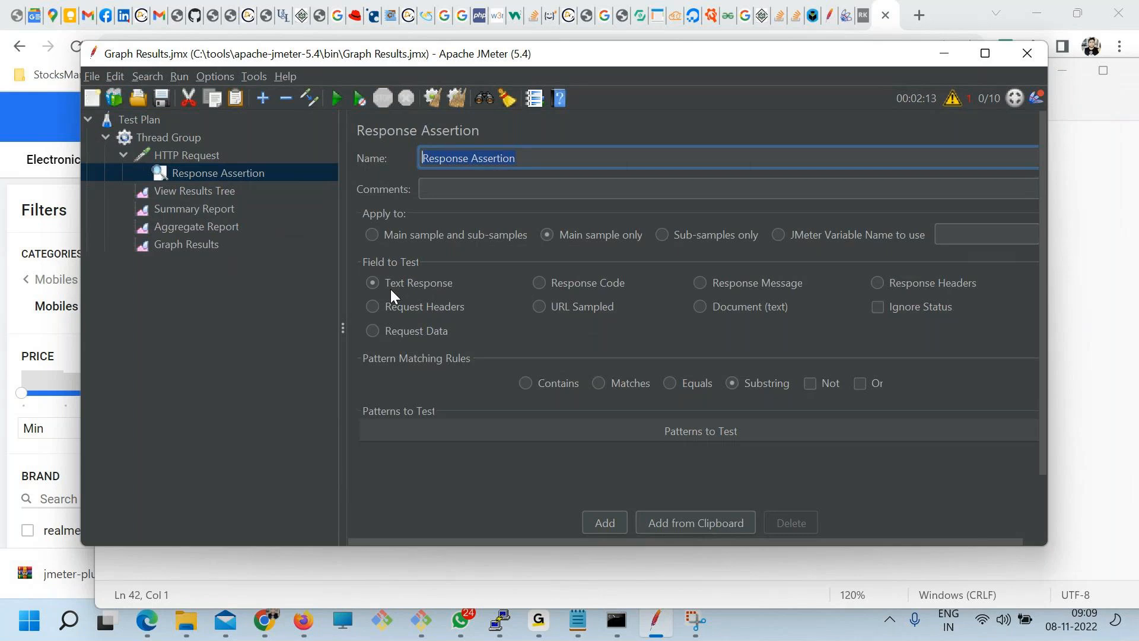
click(540, 283)
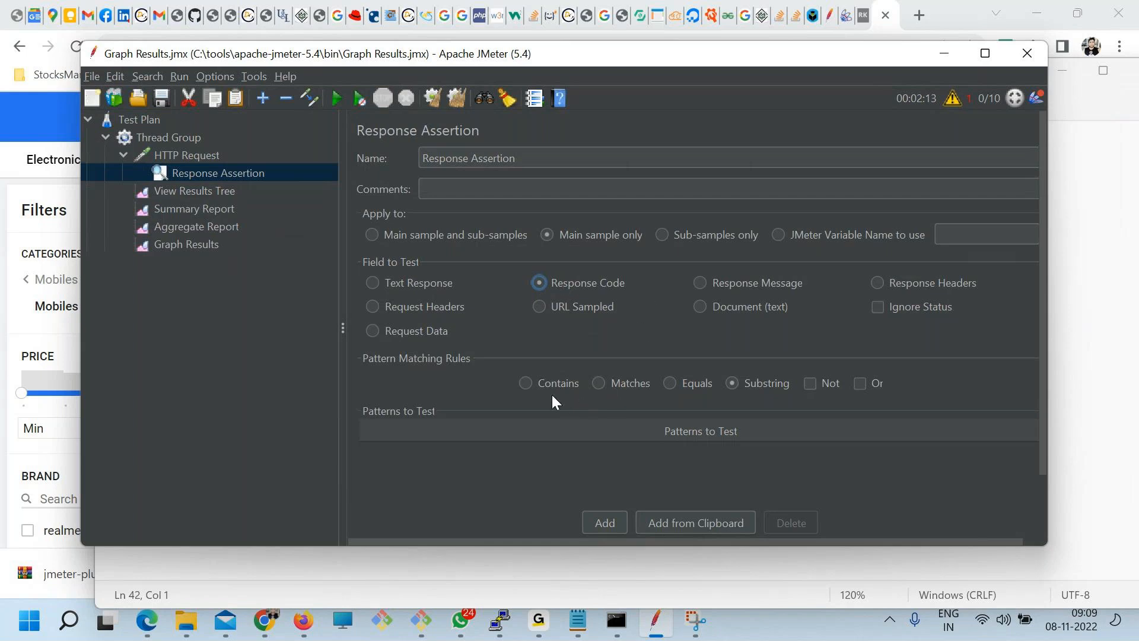
click(525, 382)
click(671, 382)
- Add a pattern to test with the value 300 to the Response Assertion
click(610, 519)
click(484, 466)
double_click(484, 464)
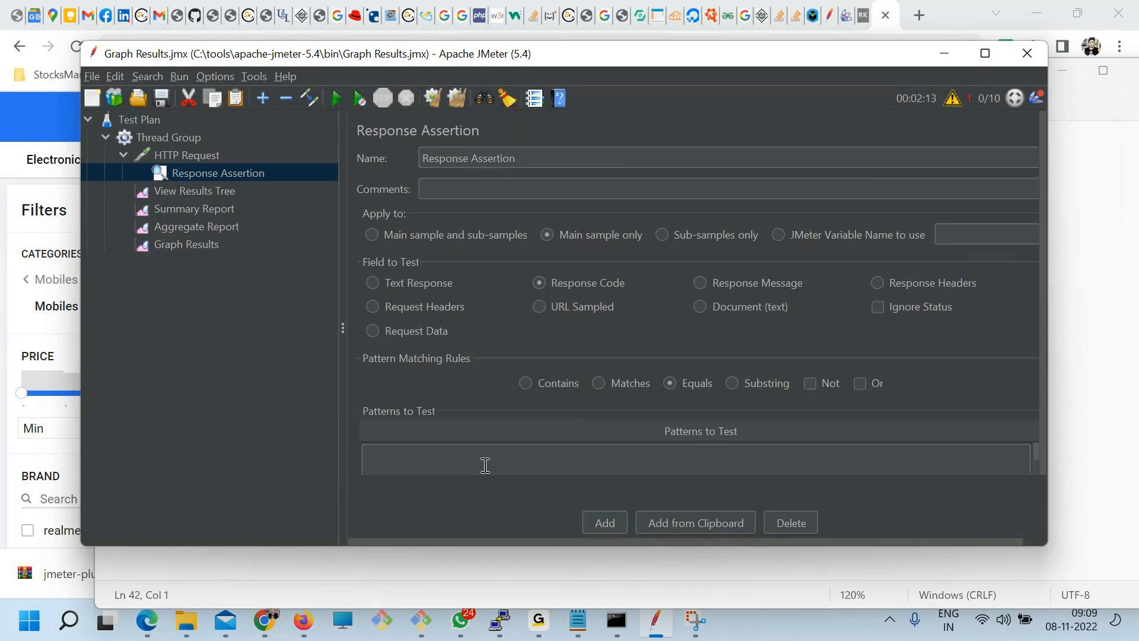
text(300)
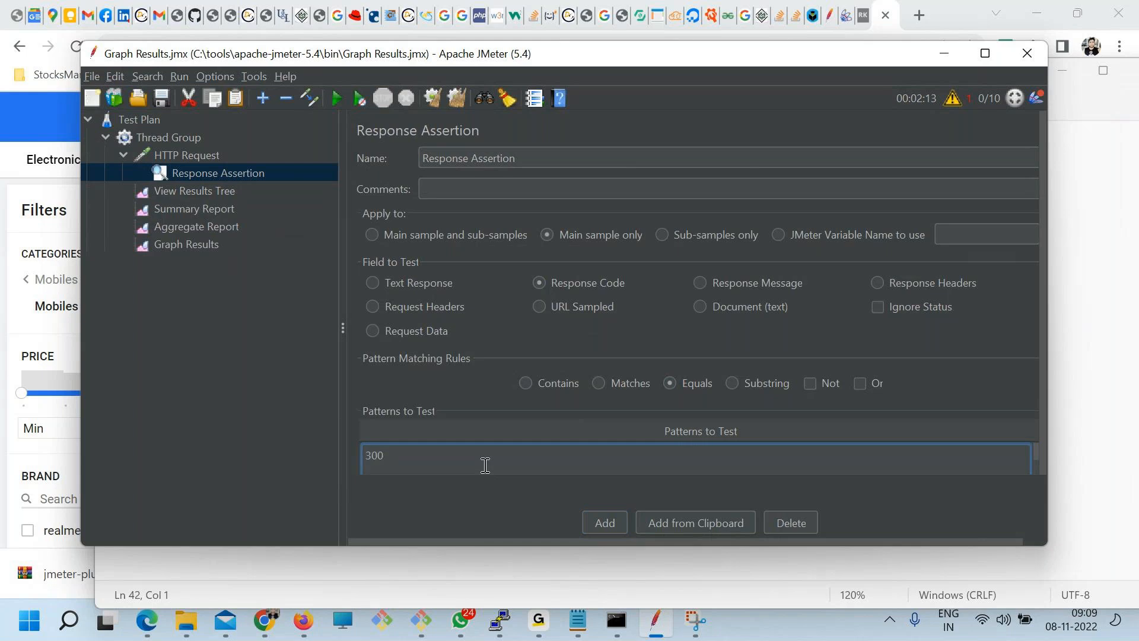
click(220, 414)
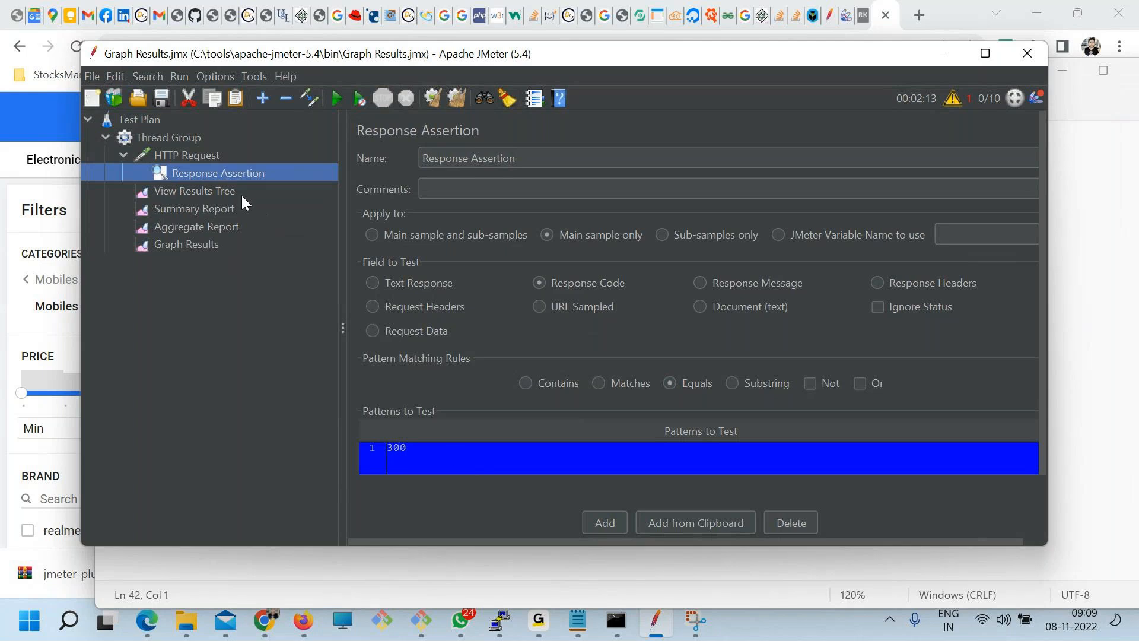
- Clear the previous results from View Results Tree, Summary Report, Aggregate Report and Graph Results
click(219, 188)
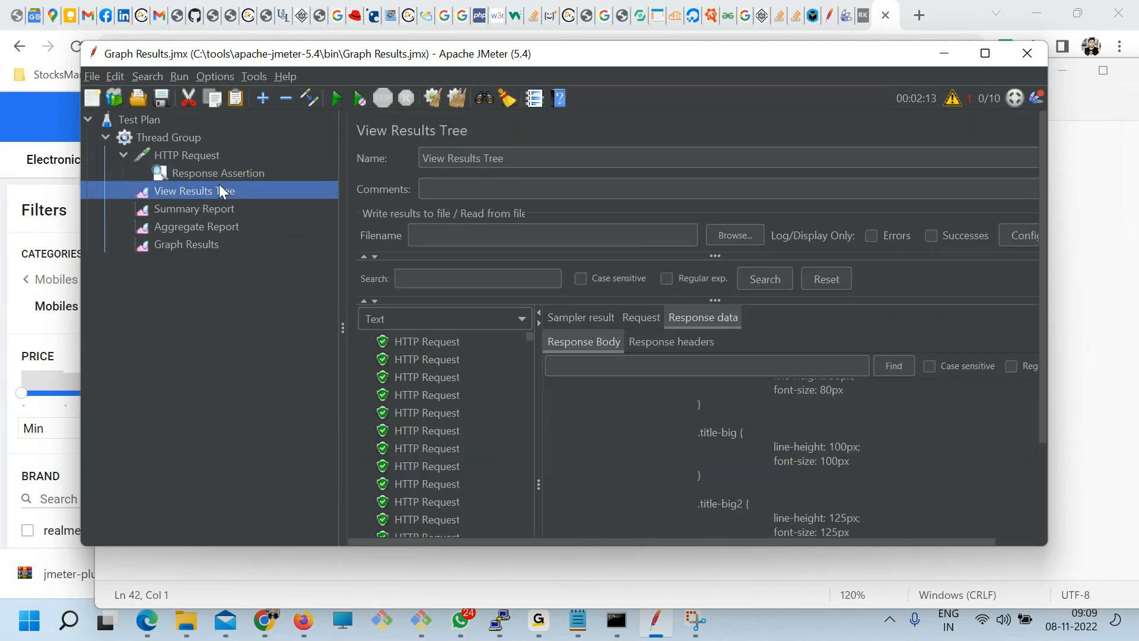
right_click(226, 189)
click(226, 191)
right_click(223, 208)
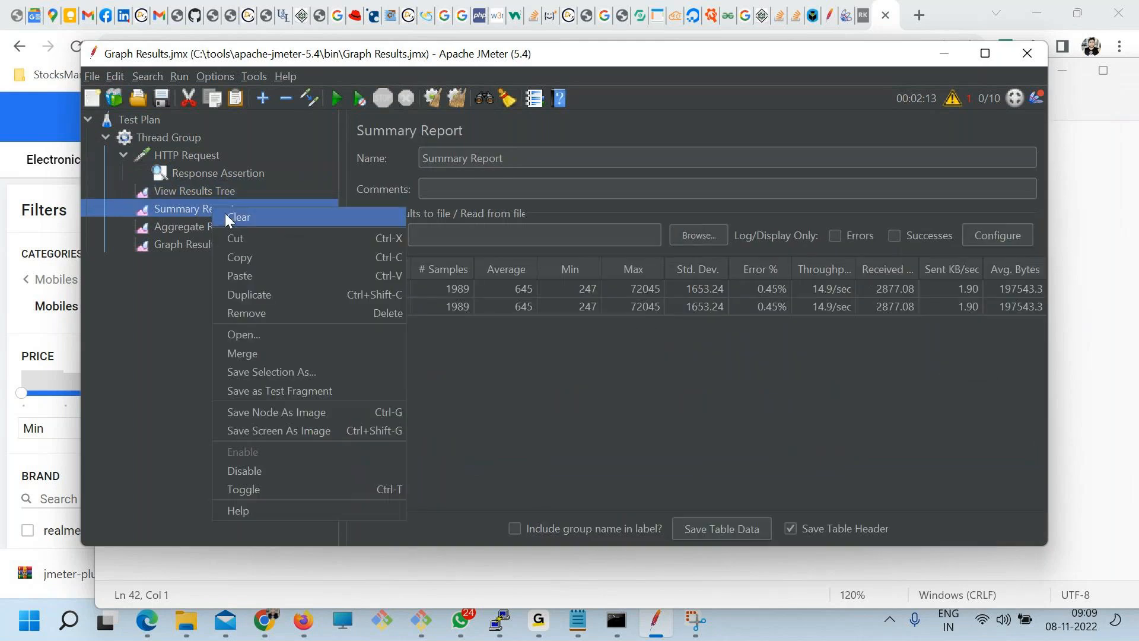
right_click(205, 224)
click(211, 229)
right_click(212, 245)
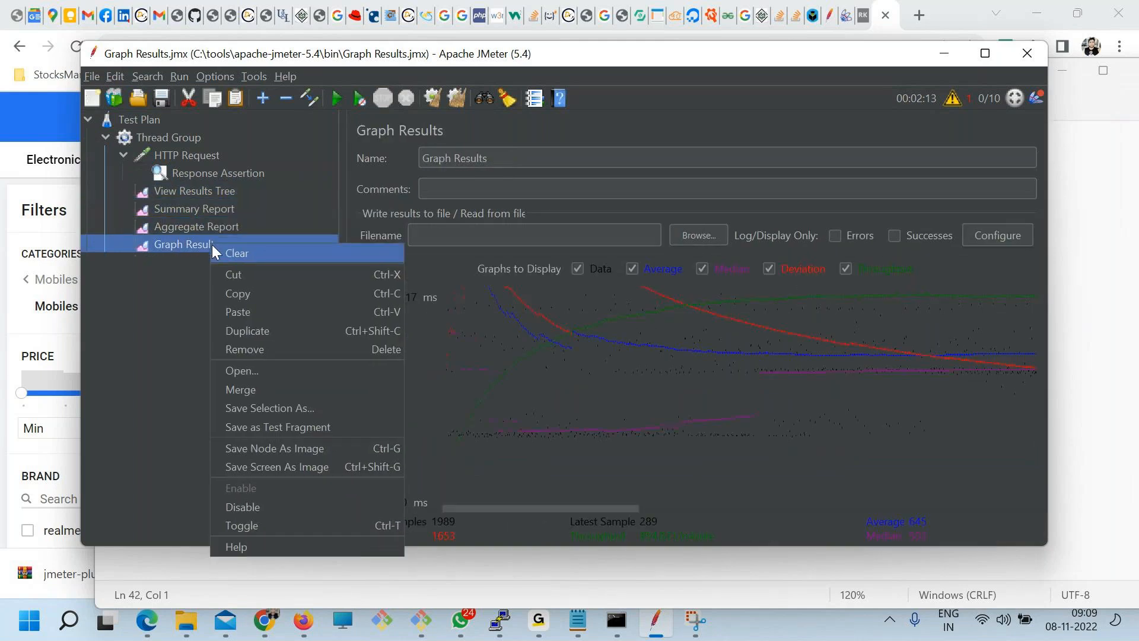
click(213, 246)
- Run the test and open the Response Assertion result under the first HTTP Request in View Results Tree
click(223, 196)
click(335, 99)
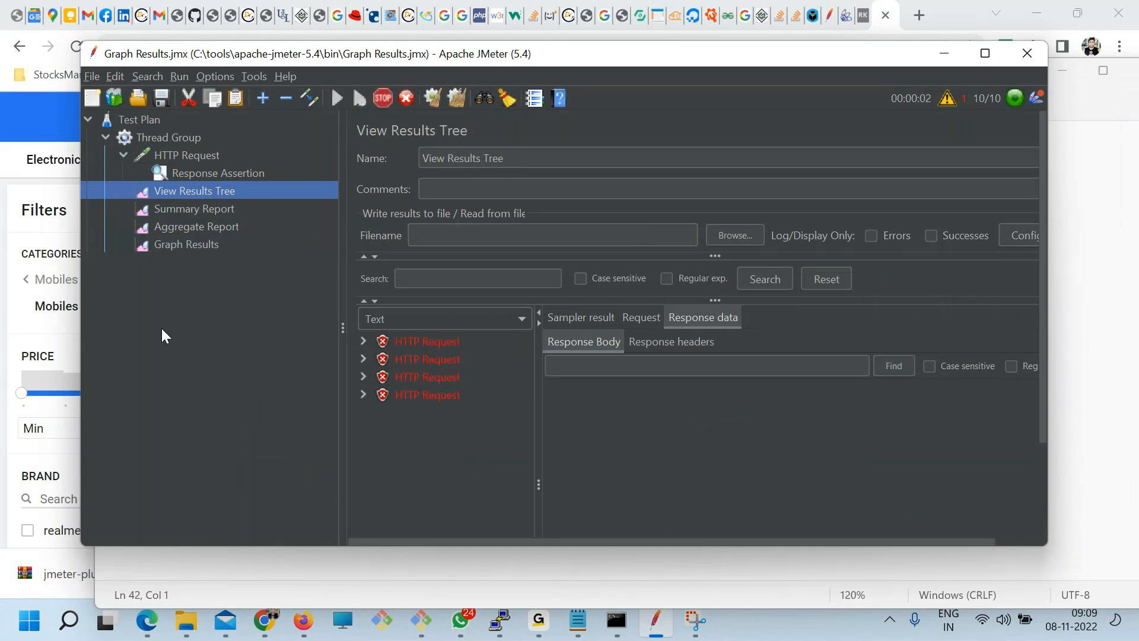
click(406, 342)
click(366, 343)
click(453, 359)
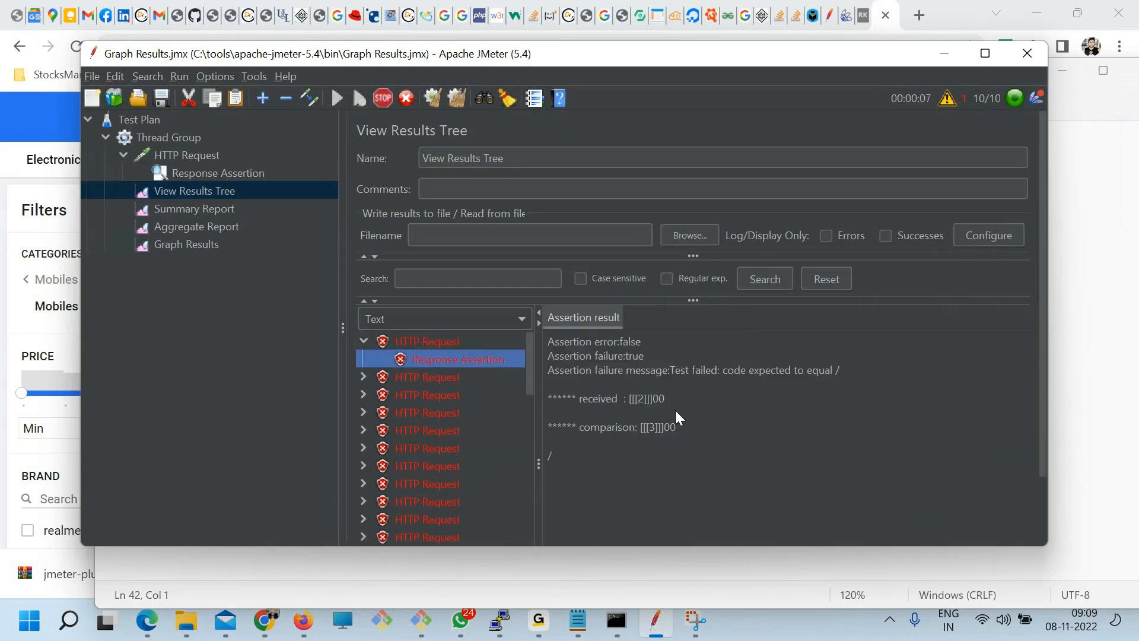
- Check the received and comparison lines in the assertion result, and stop the running test
drag(665, 400, 579, 397)
click(677, 426)
drag(678, 426, 638, 428)
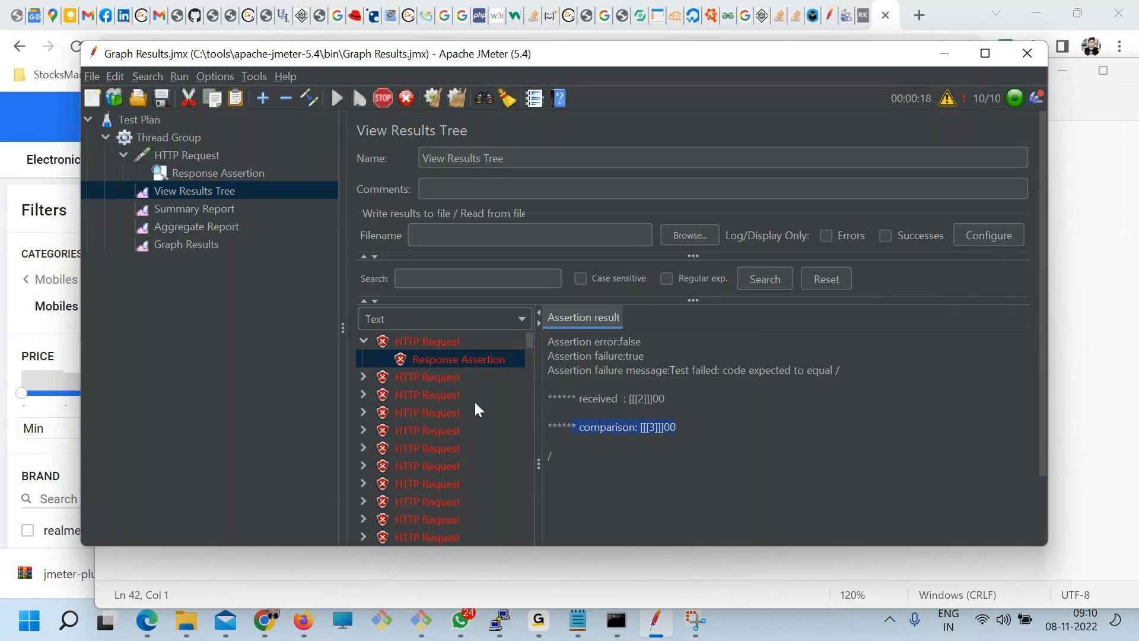
click(387, 101)
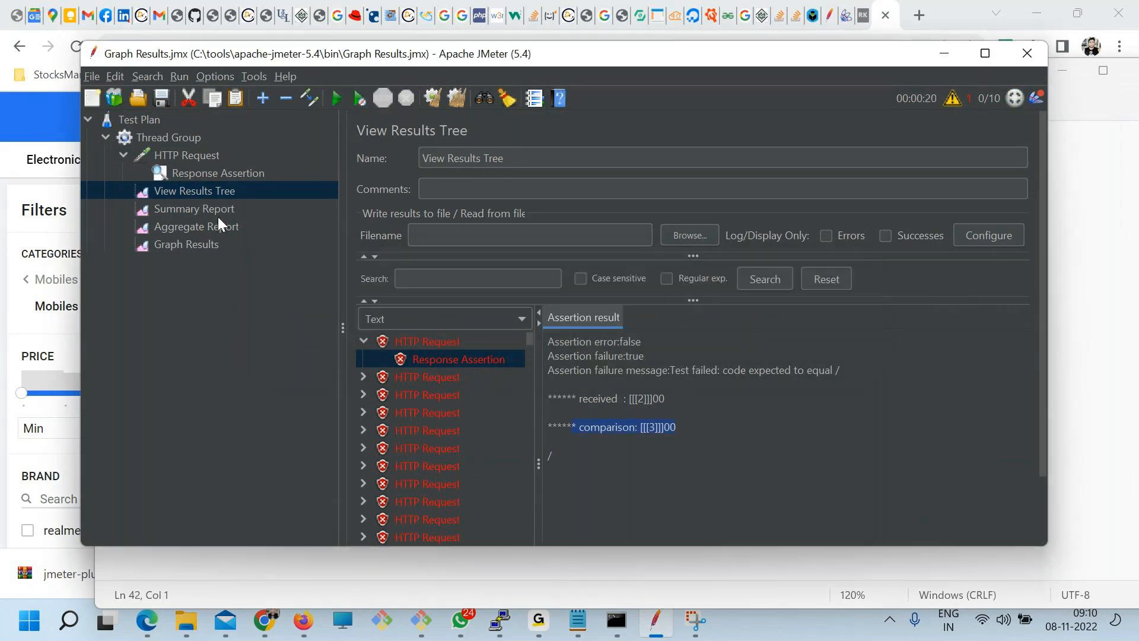
- Add an HTML Assertion to the HTTP Request
click(205, 174)
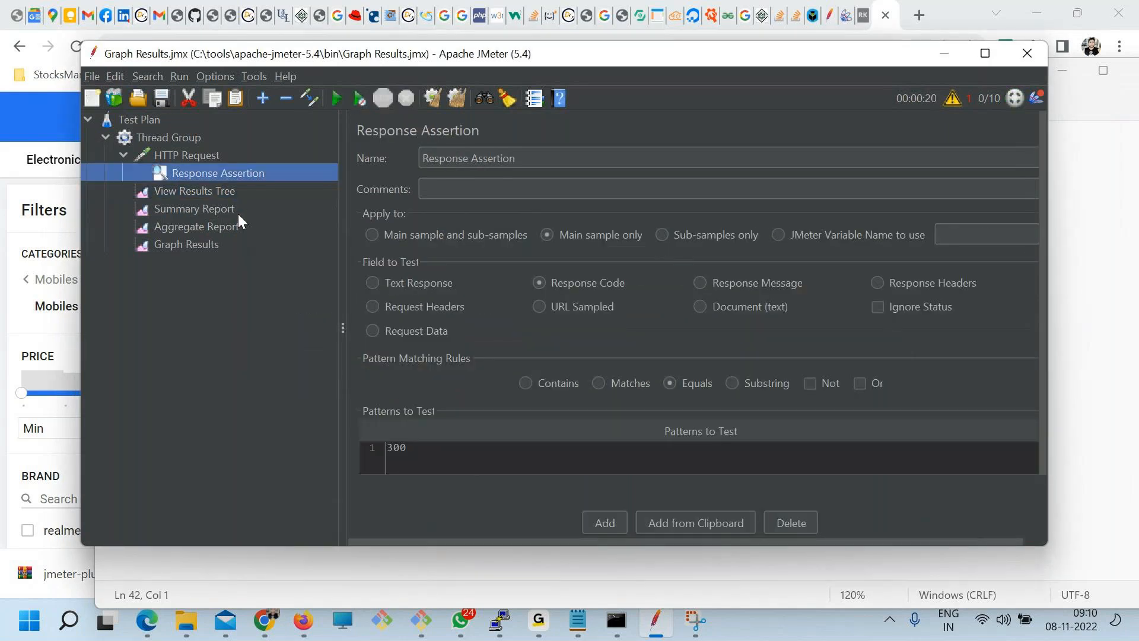
click(203, 153)
right_click(203, 153)
mouse_move(252, 163)
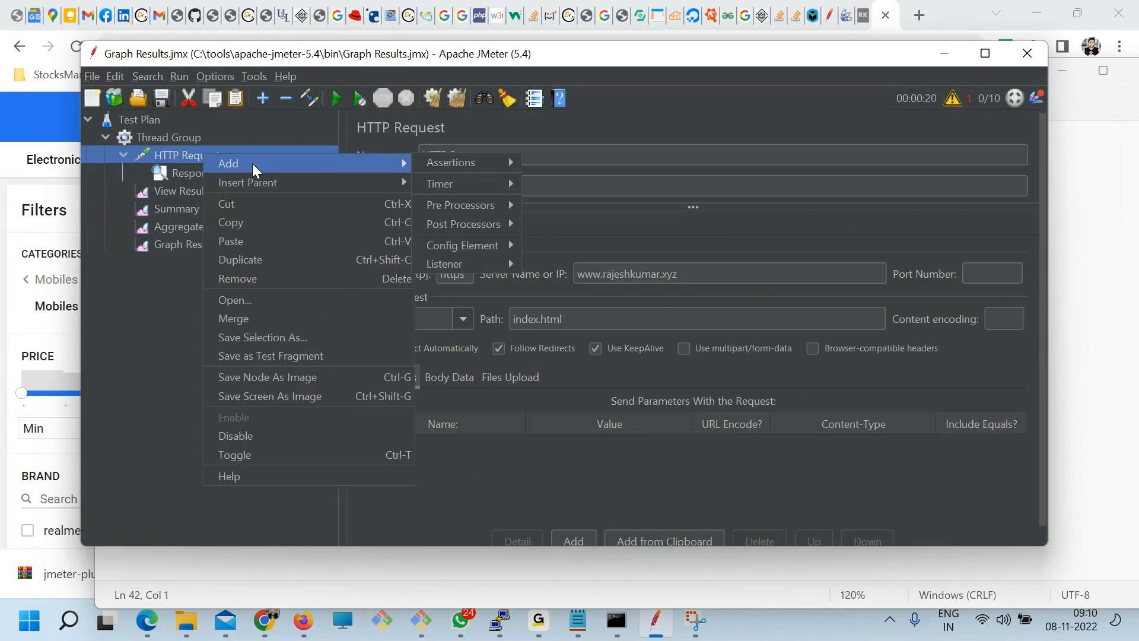
mouse_move(435, 244)
mouse_move(453, 162)
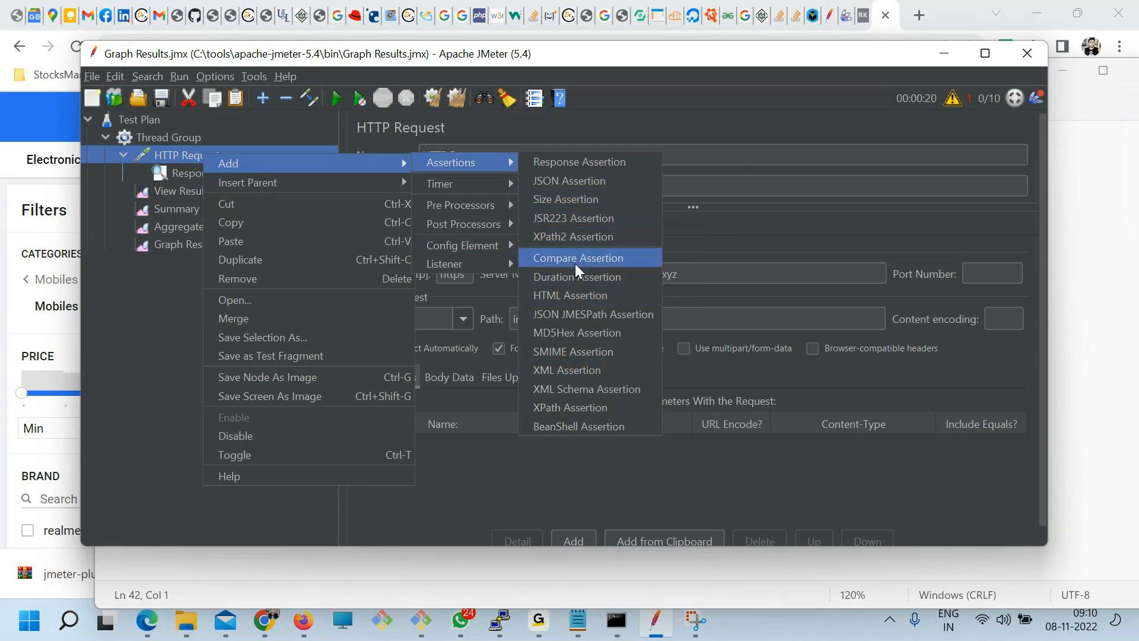
click(572, 295)
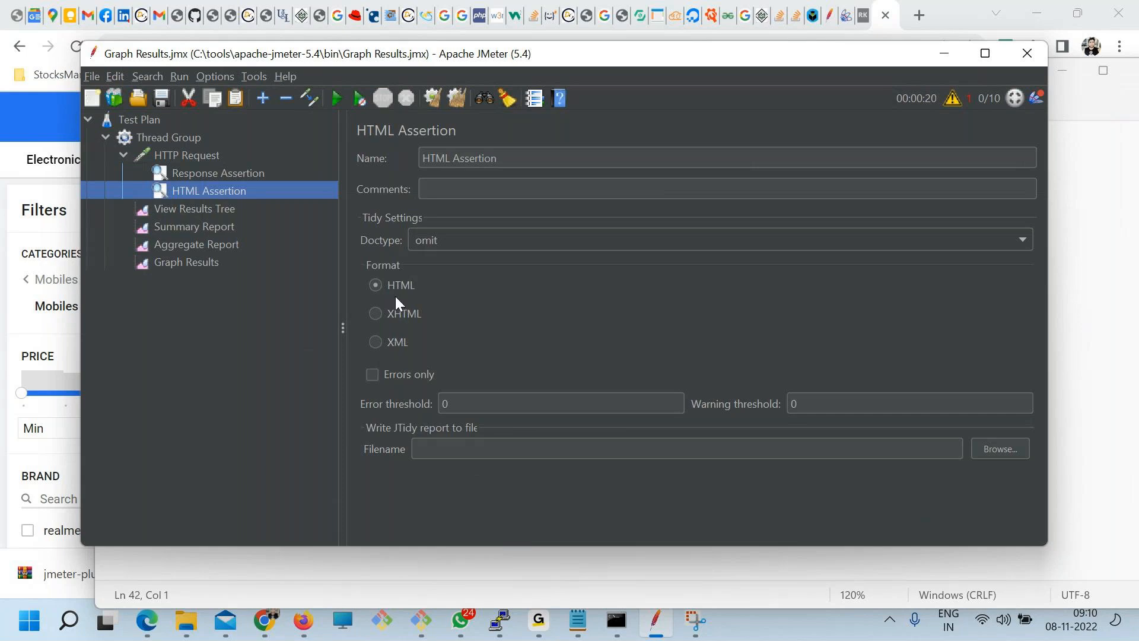
- Look over the pre-processors available for the HTTP Request and review the Thread Group, HTTP Request, listeners and Response Assertion
right_click(165, 156)
mouse_move(364, 169)
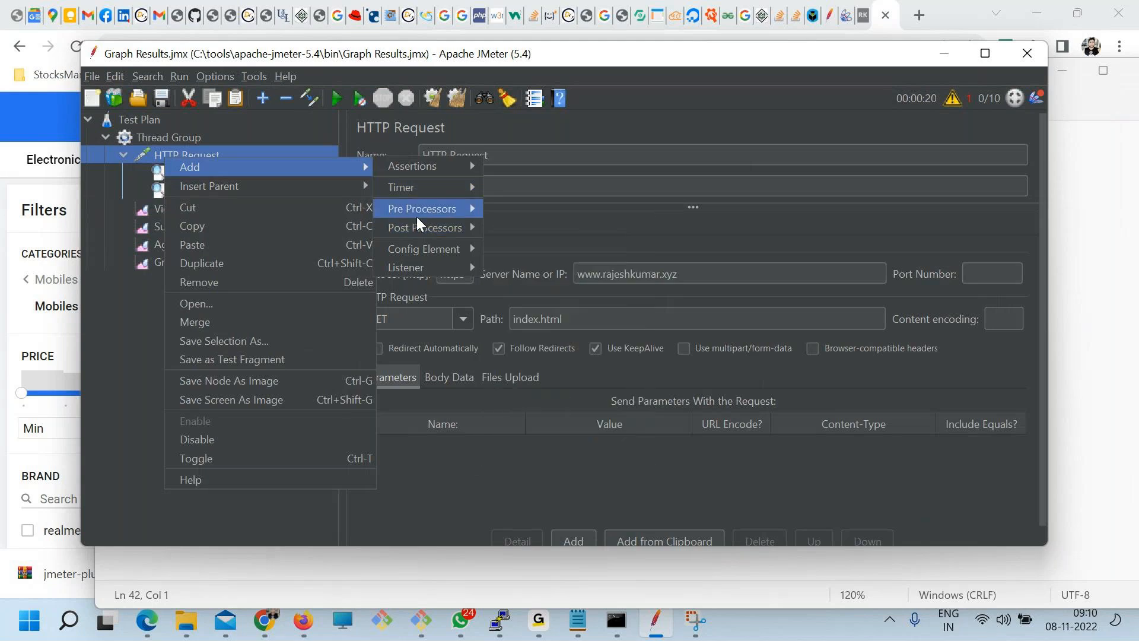
mouse_move(417, 219)
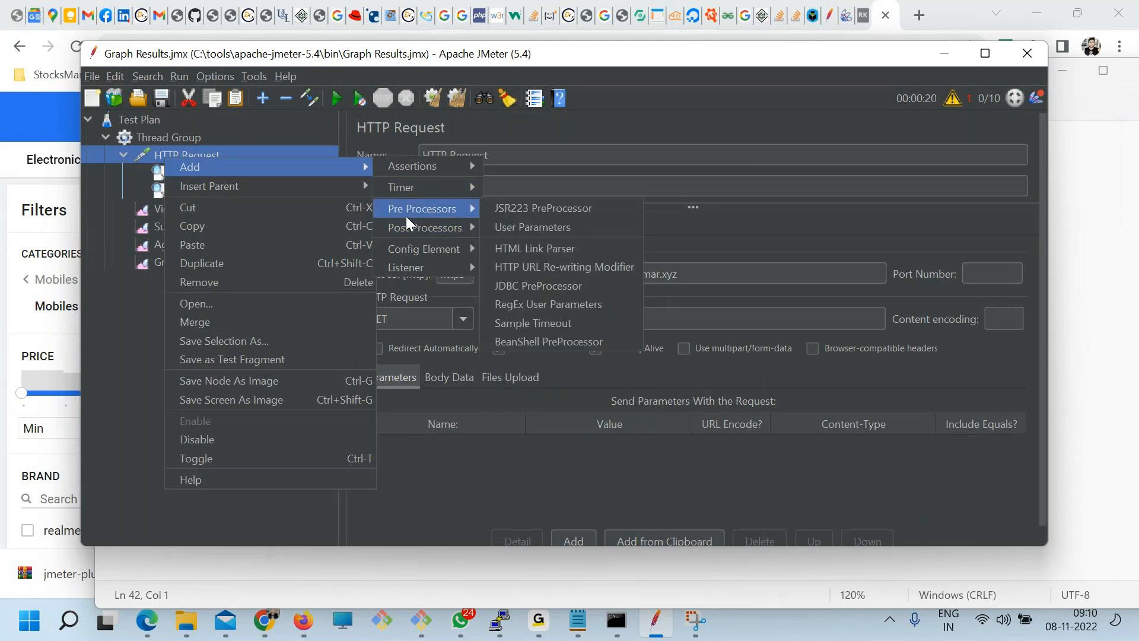
click(168, 141)
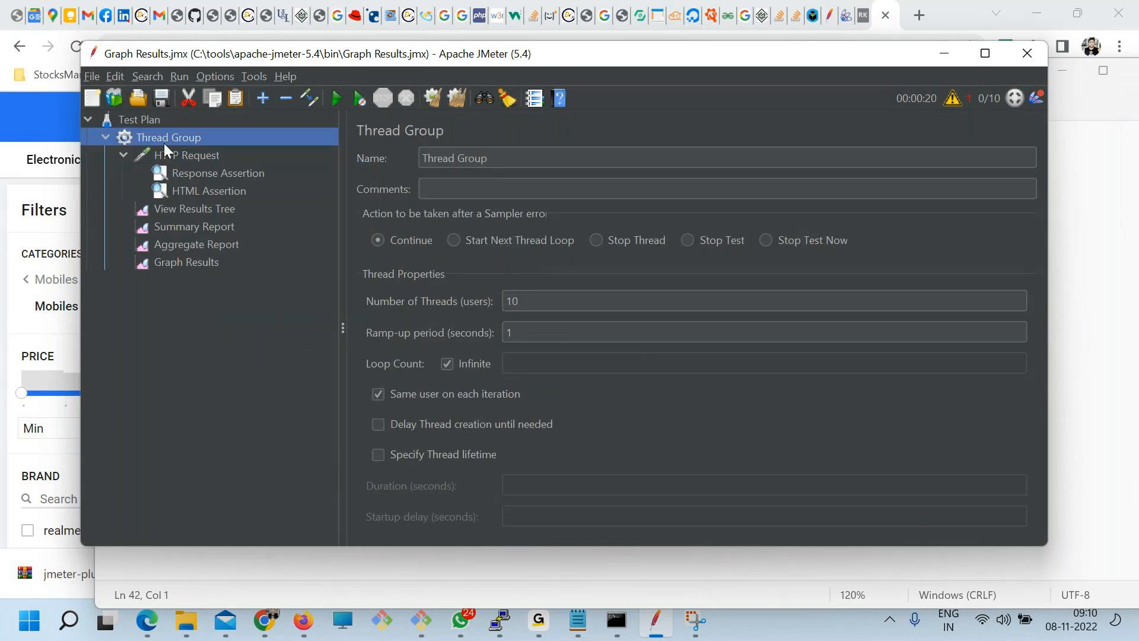
click(175, 157)
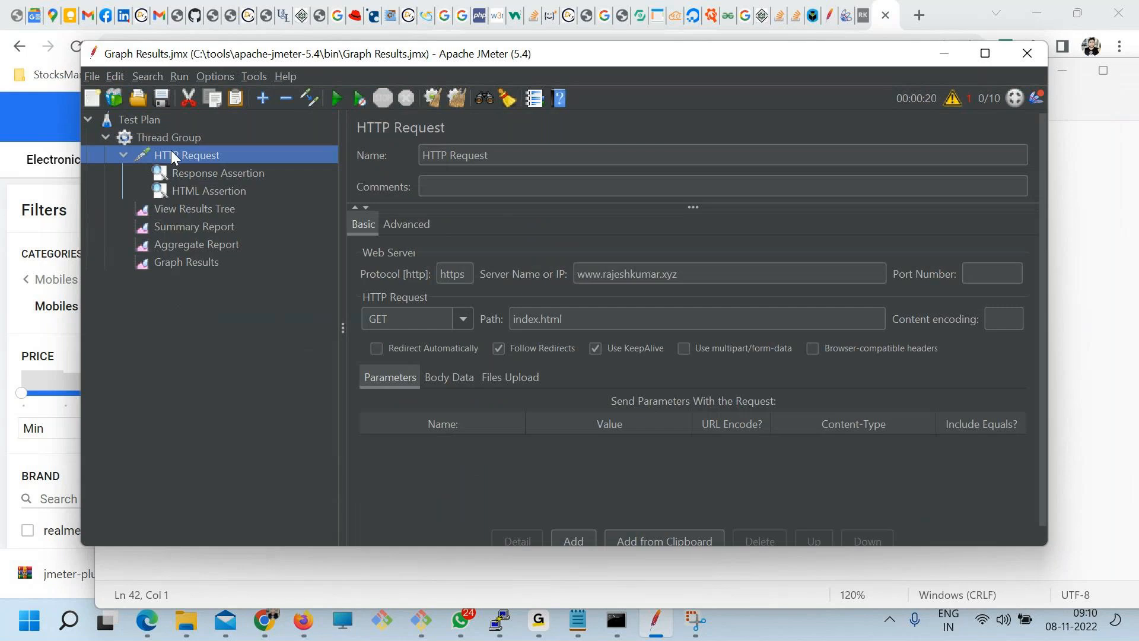
click(166, 209)
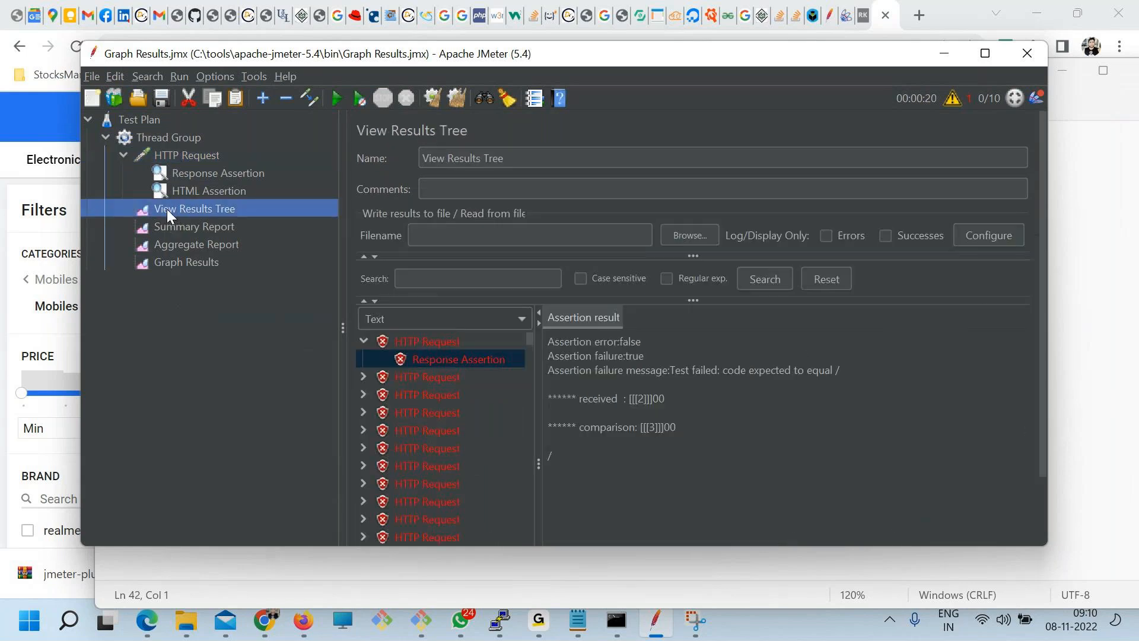
click(166, 226)
click(163, 247)
click(165, 260)
click(191, 173)
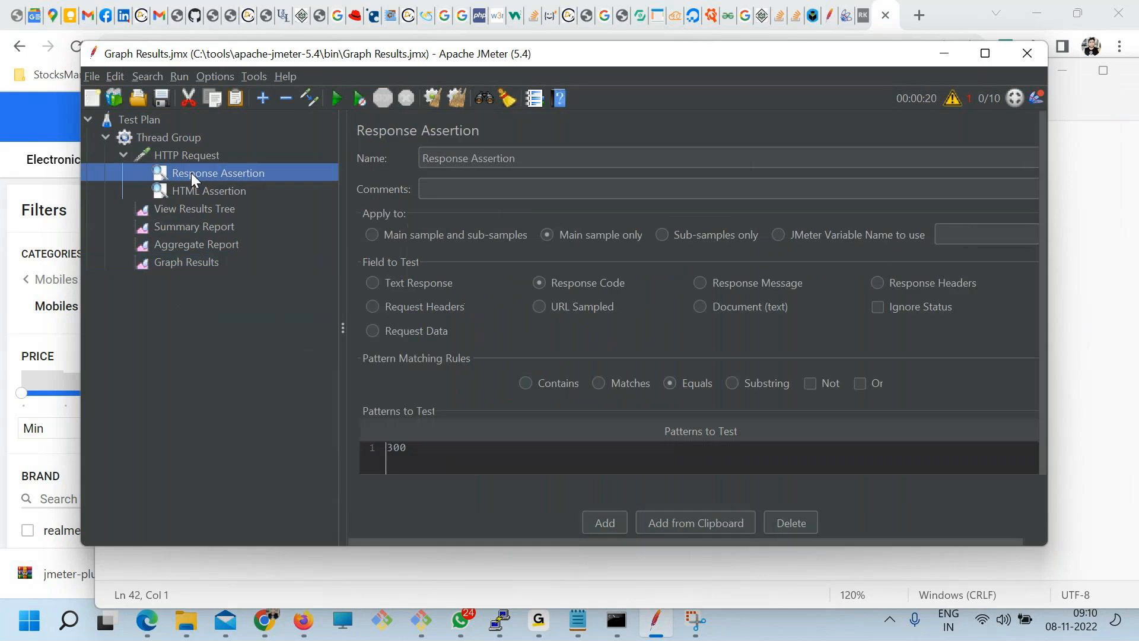
- Add a Random Variable config element to the Thread Group and move it up to the Test Plan level
right_click(172, 137)
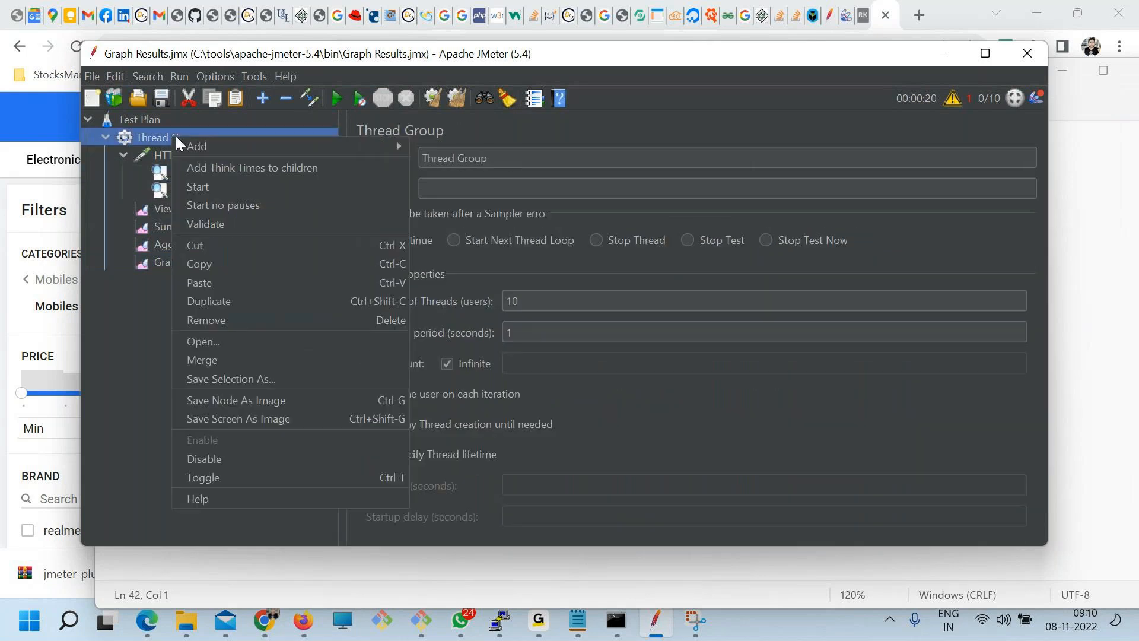
mouse_move(386, 147)
mouse_move(437, 248)
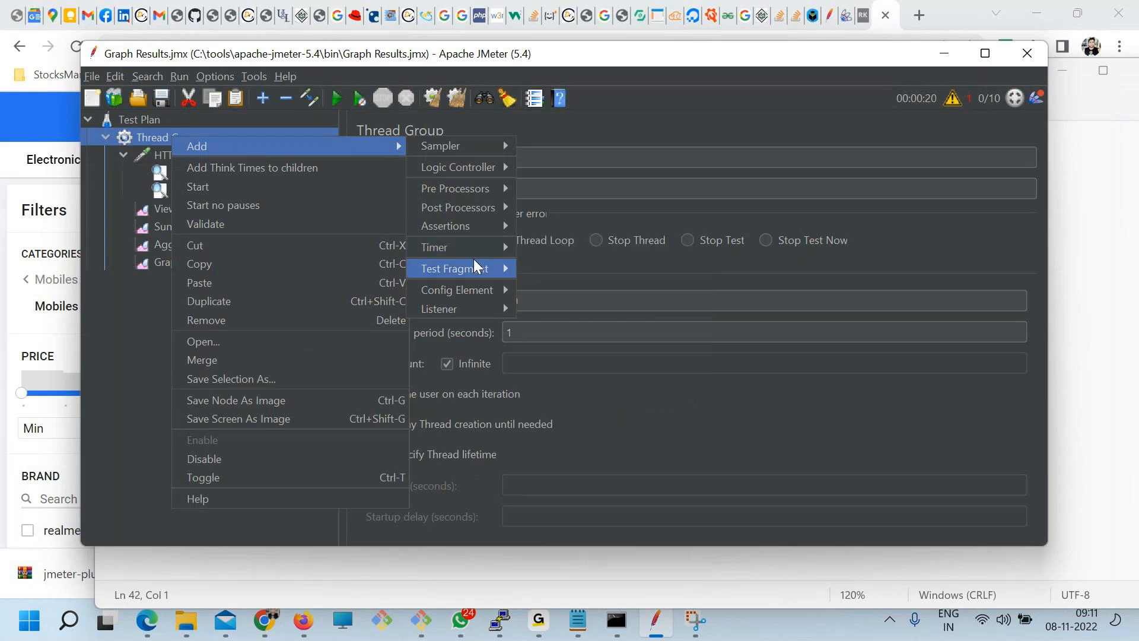
mouse_move(475, 288)
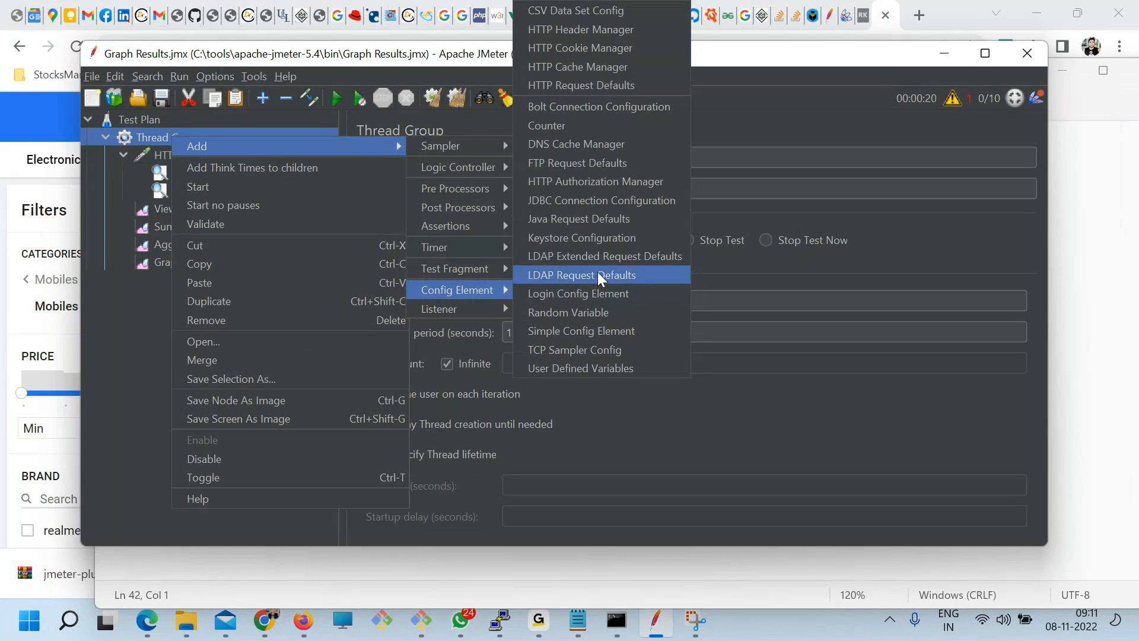
click(574, 312)
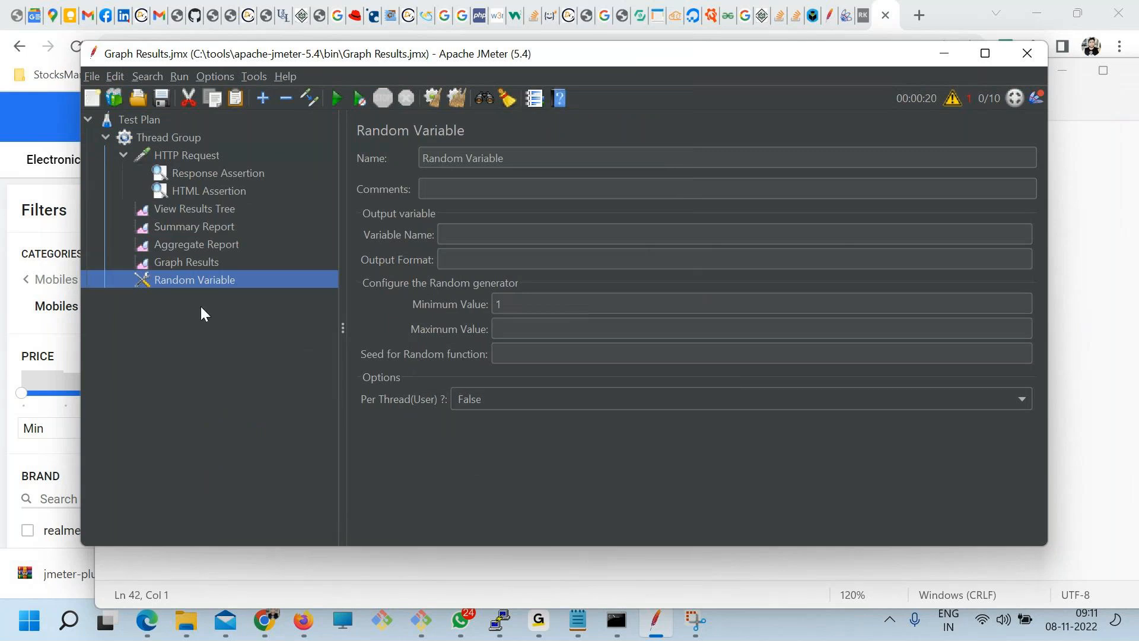
drag(171, 281, 172, 148)
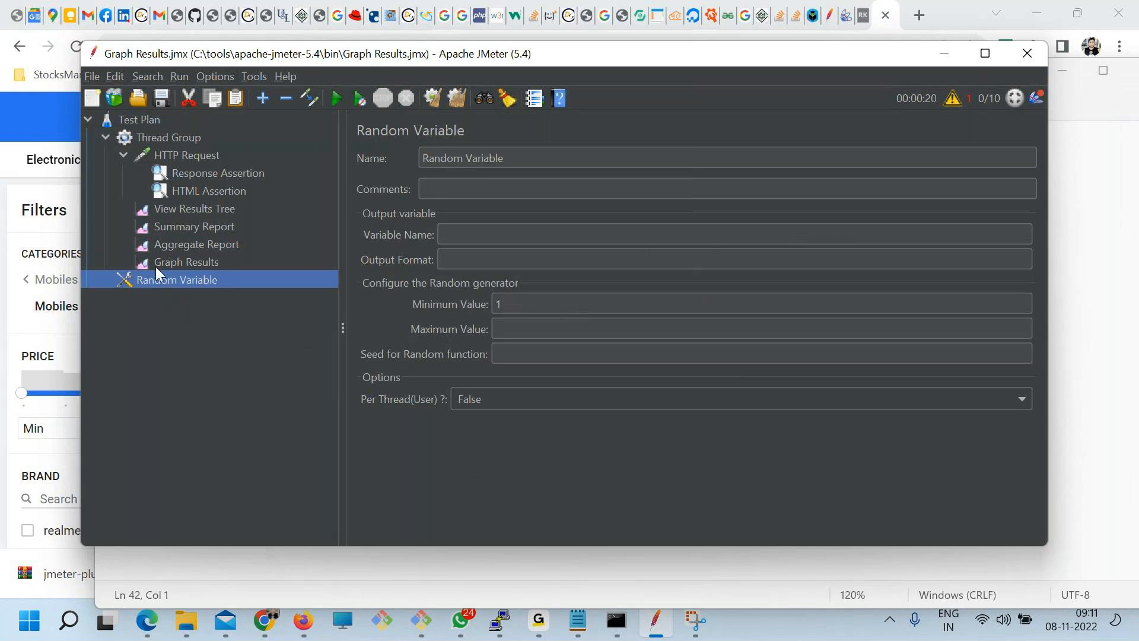
click(179, 157)
click(180, 172)
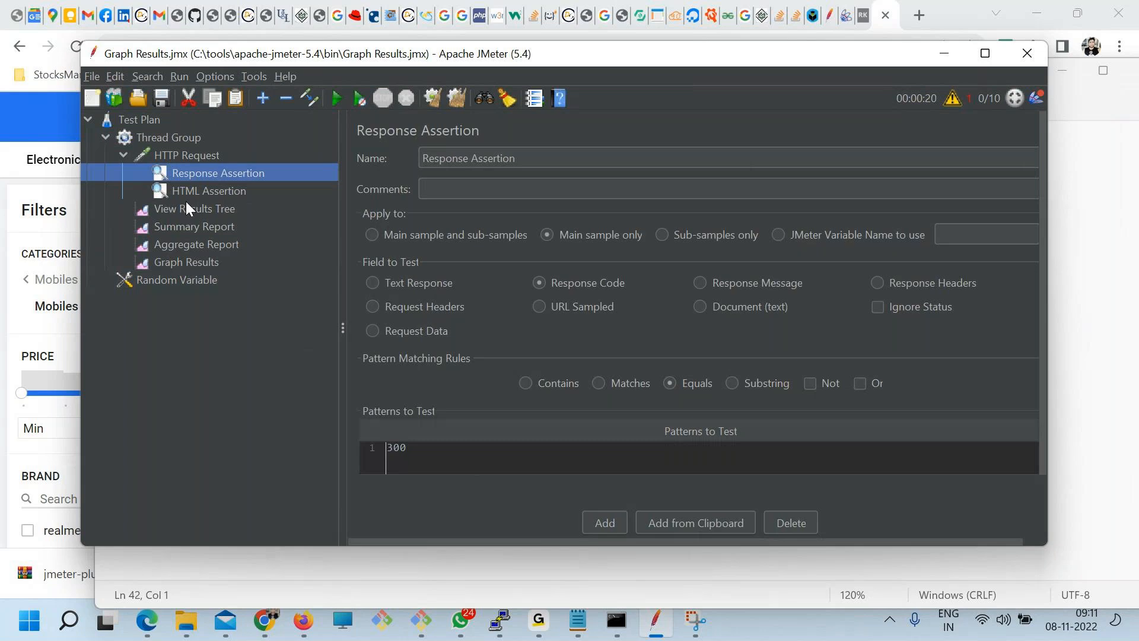
click(182, 158)
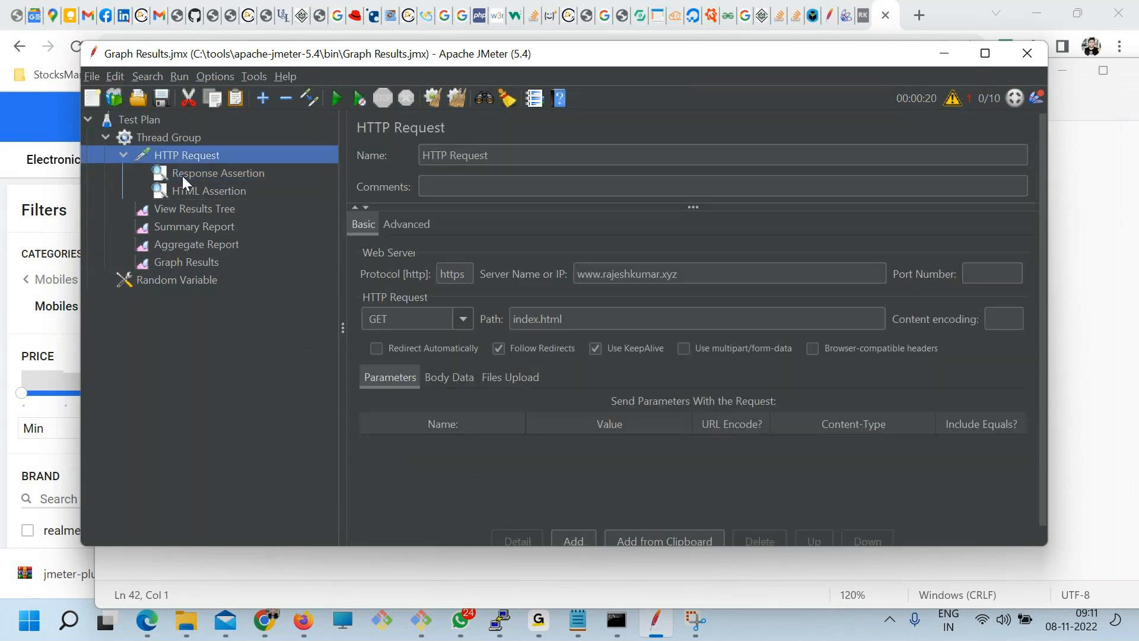
click(182, 175)
right_click(166, 136)
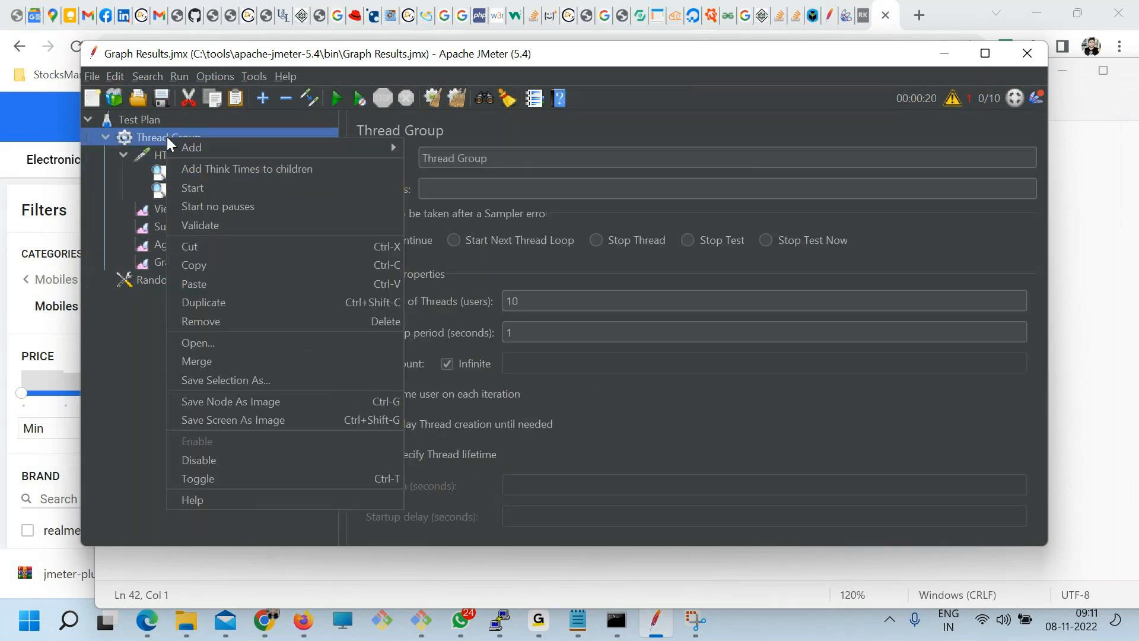
click(144, 300)
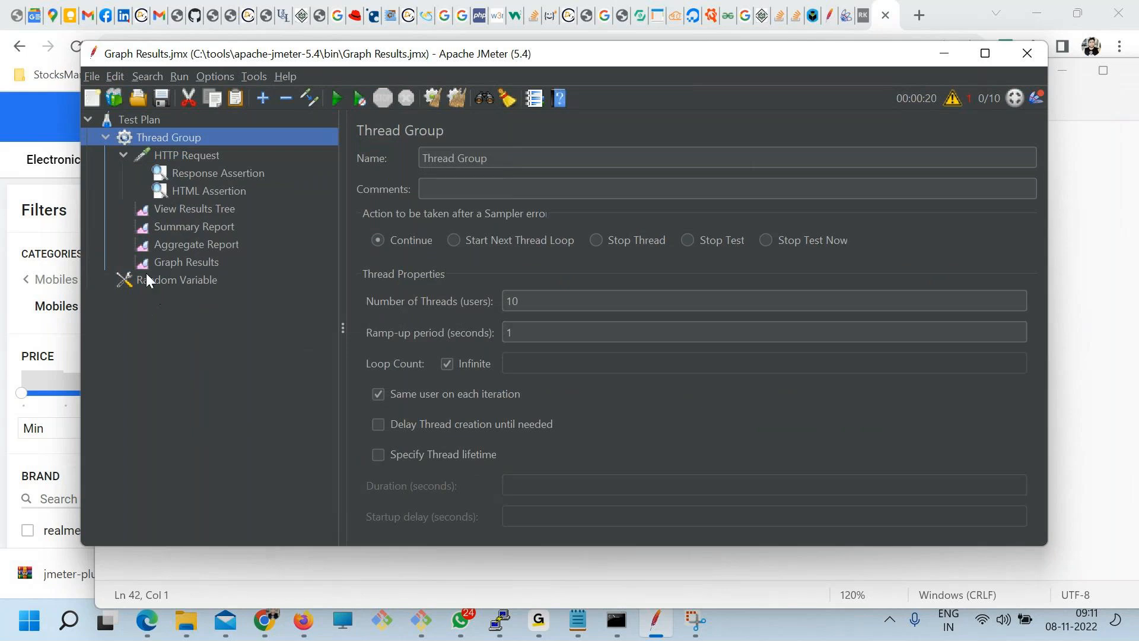
- Set the Random Variable's variable name to page
click(146, 280)
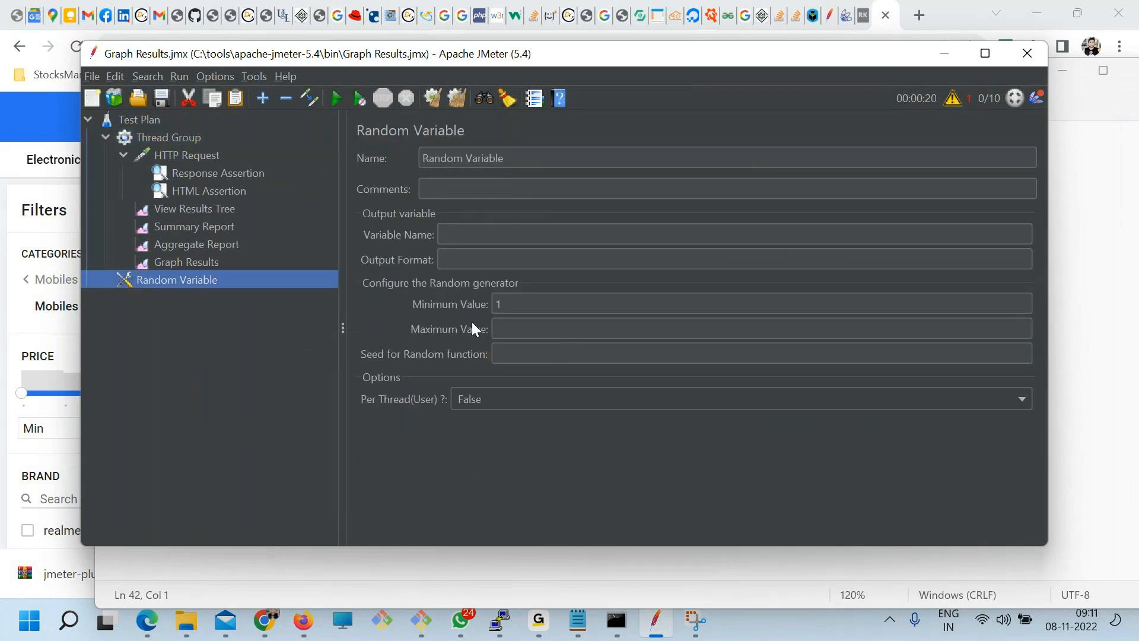
click(455, 238)
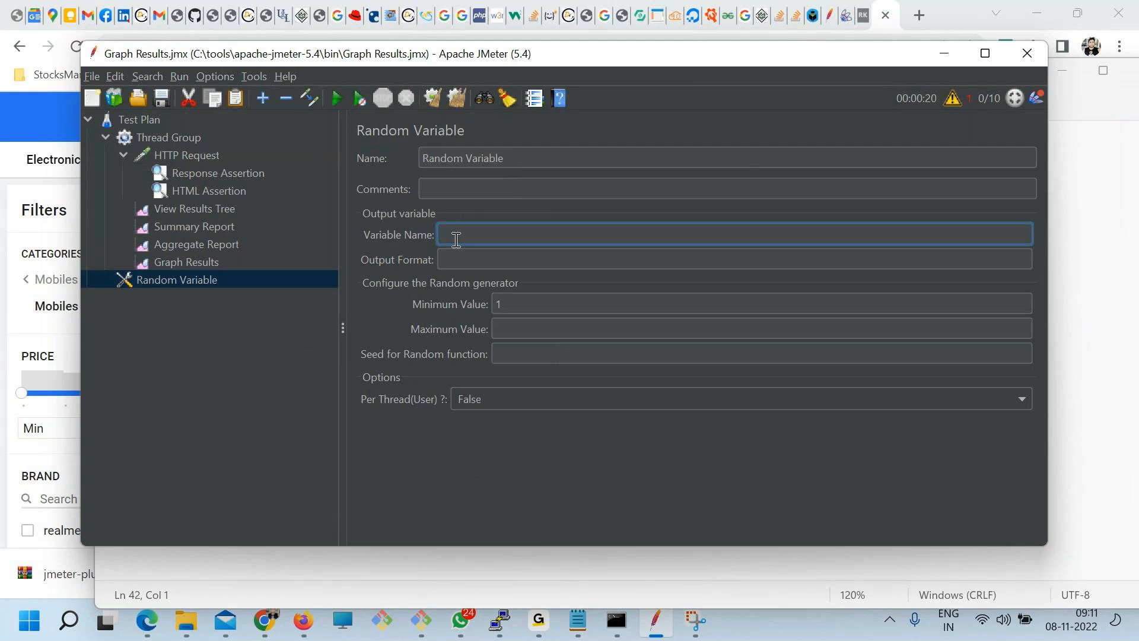
text(name)
double_click(455, 238)
key(ctrl+a)
click(508, 301)
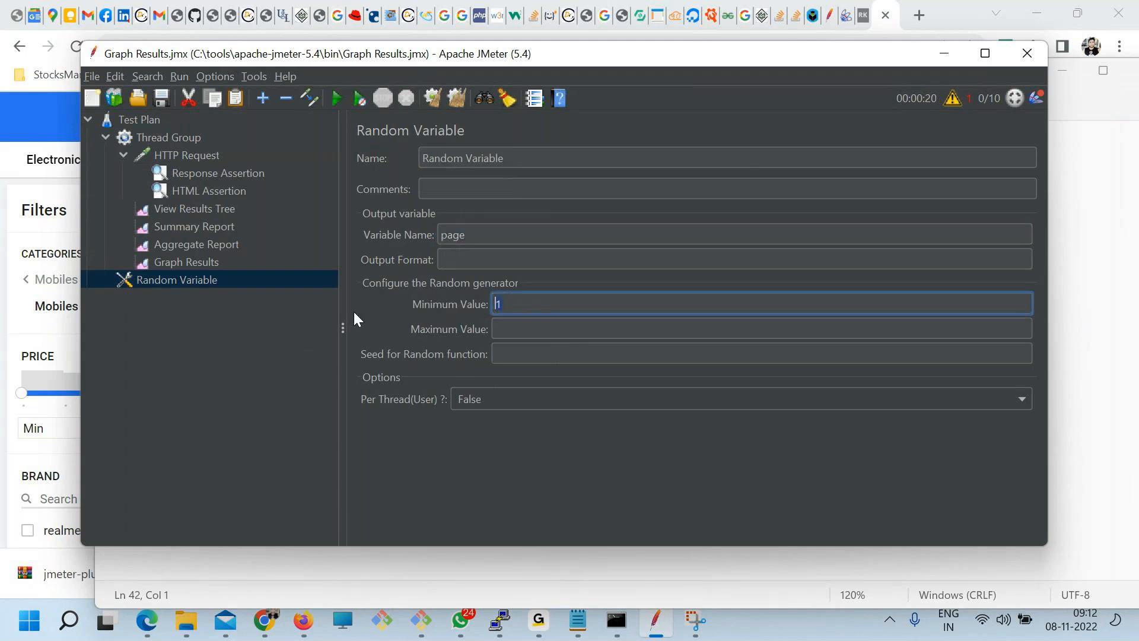
right_click(176, 283)
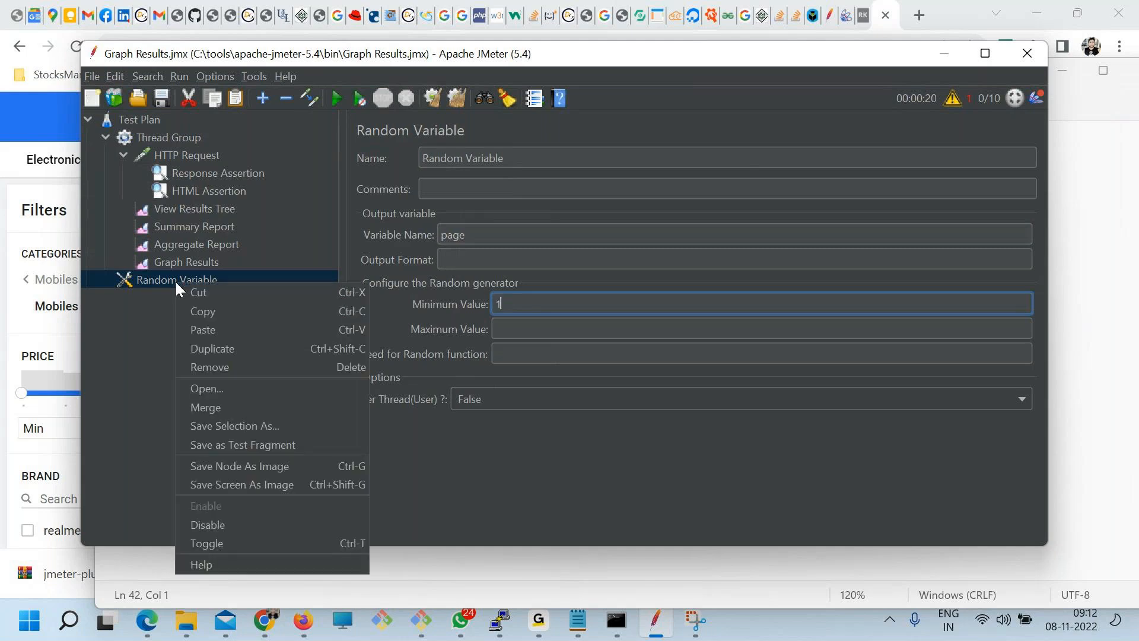
- Add a Simple Config Element to the Thread Group
right_click(166, 140)
mouse_move(229, 149)
mouse_move(437, 294)
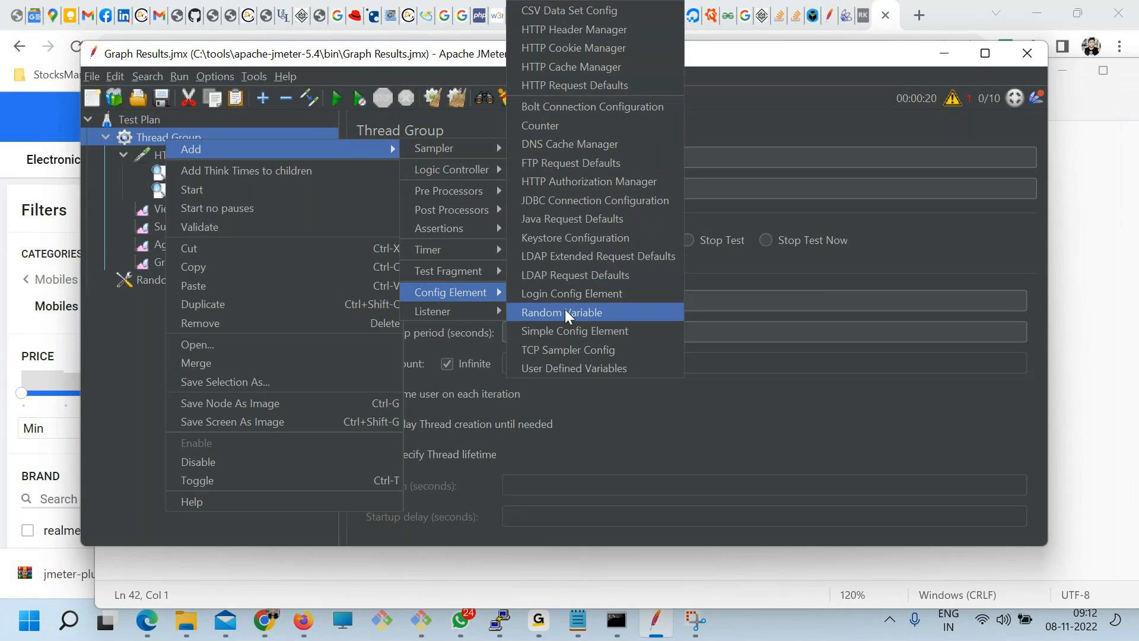
click(567, 333)
- Remove the Random Variable from the test plan and confirm the removal
click(180, 299)
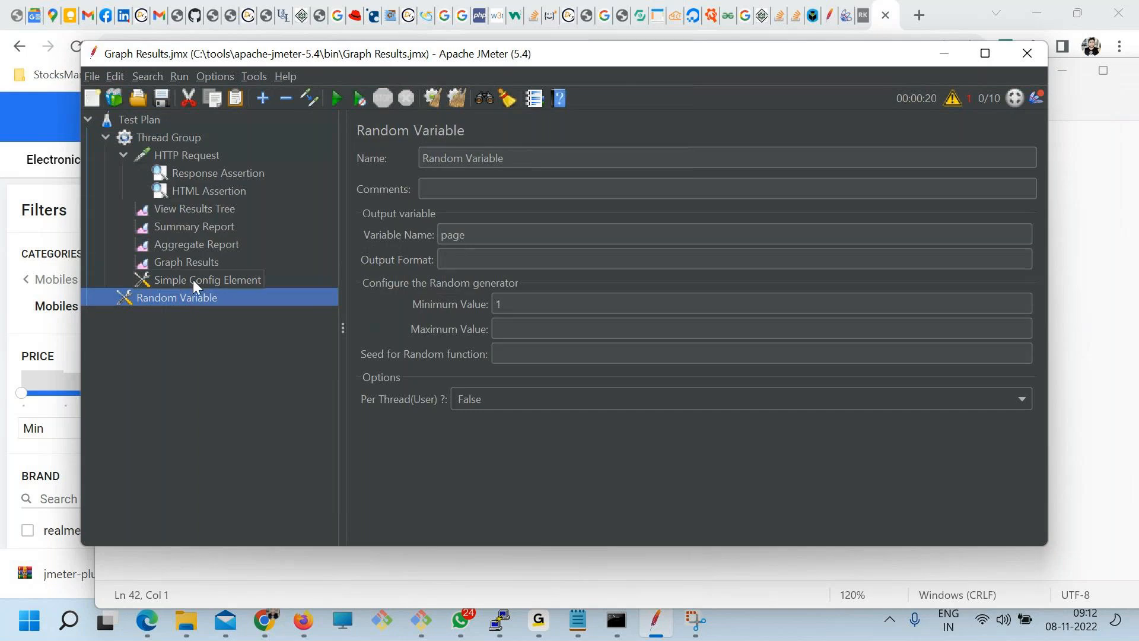
right_click(189, 316)
click(206, 383)
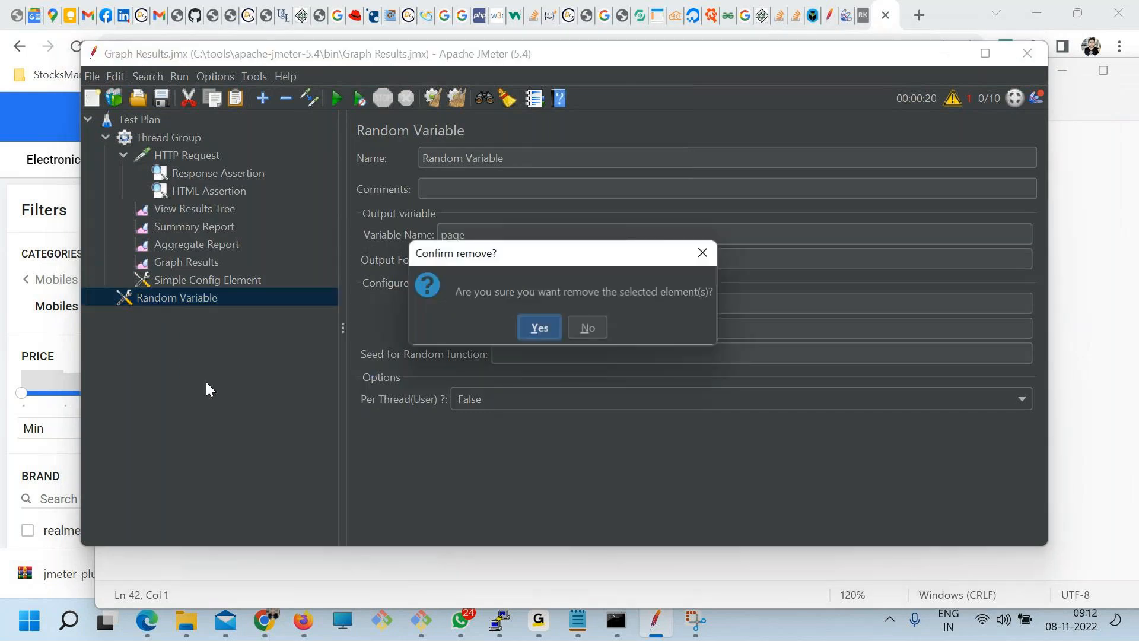
click(544, 328)
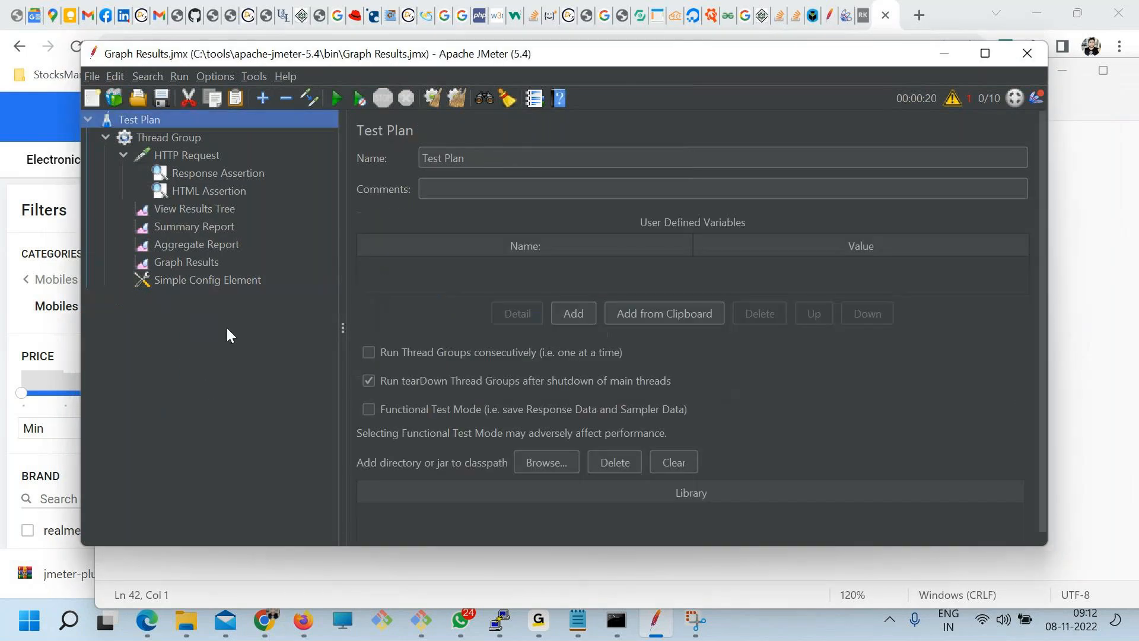
- Go through the test plan's elements down to the Simple Config Element and examine its names and values
key(Down)
key(Down)
key(Down)
key(Down)
key(Down)
key(Down)
key(Down)
key(Down)
key(Down)
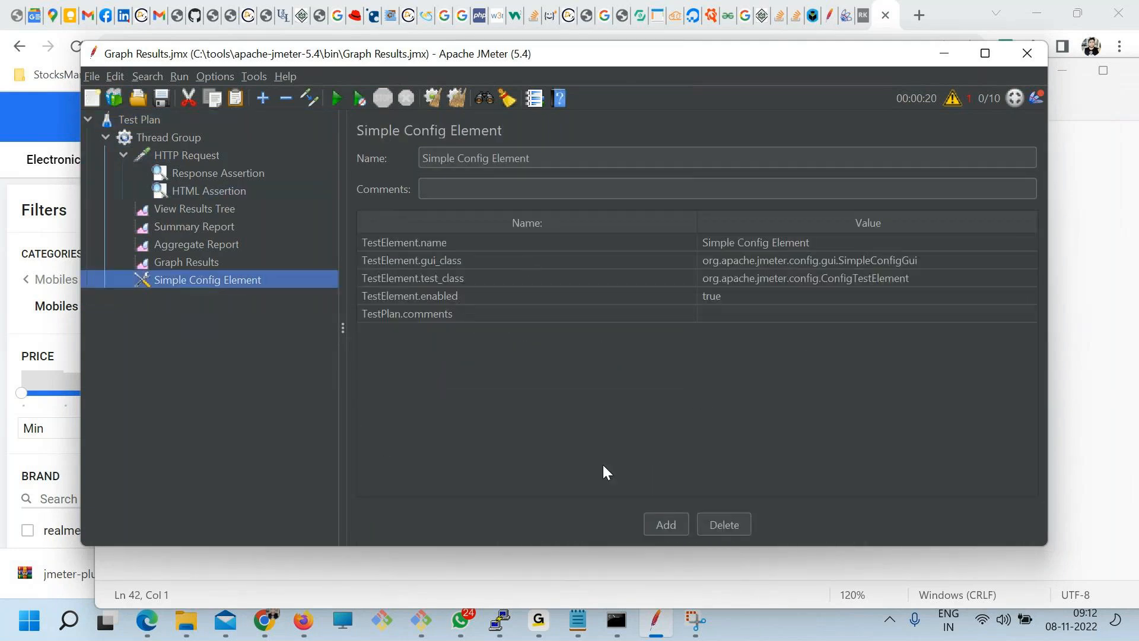
- Add an entry named page with the value index.html to the Simple Config Element
click(647, 525)
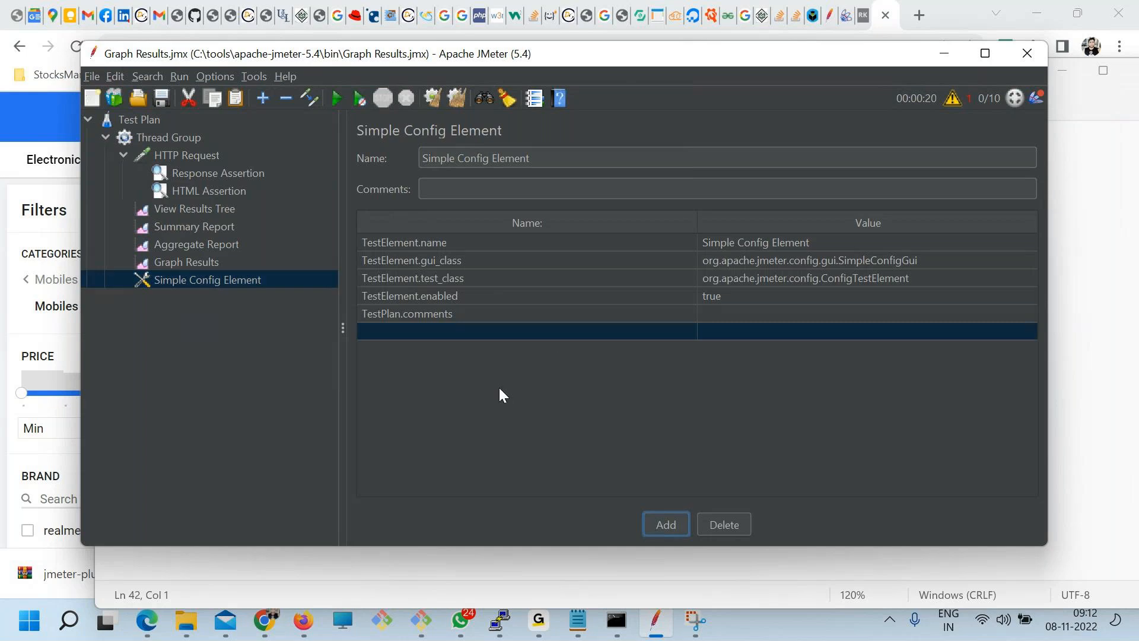
double_click(420, 333)
text(p)
text(ac)
text(e)
click(735, 333)
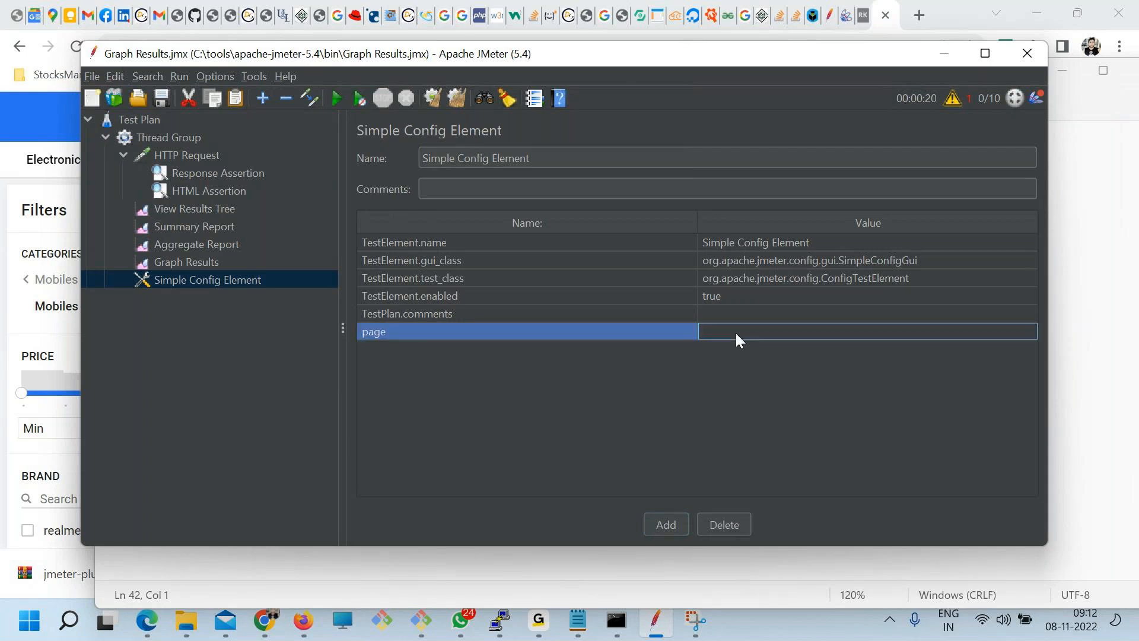
text(index.html)
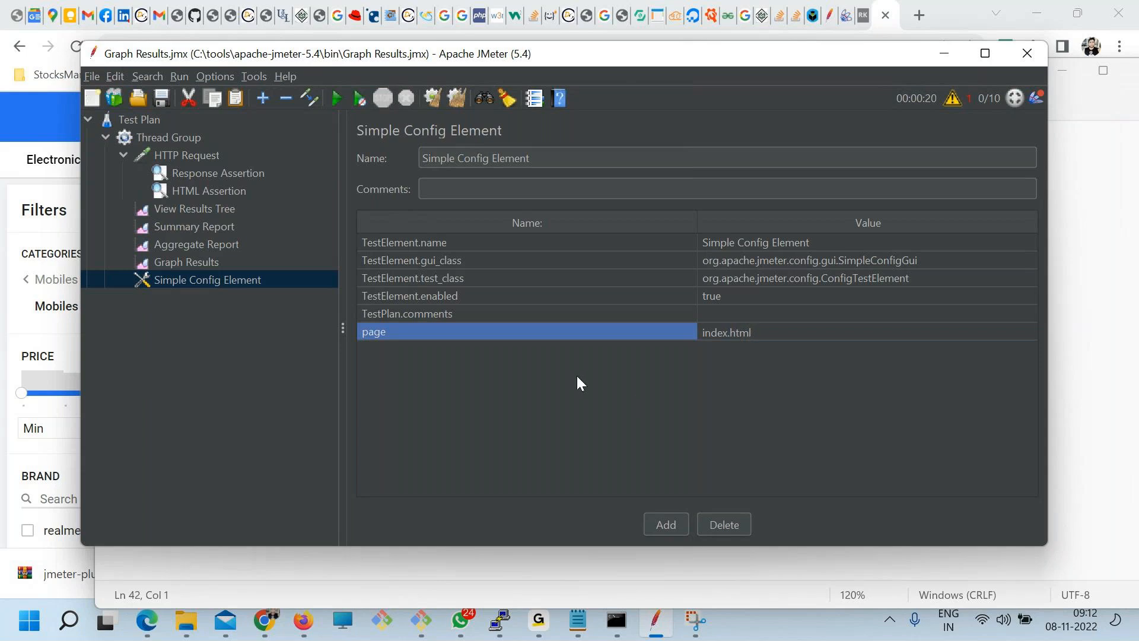
click(387, 309)
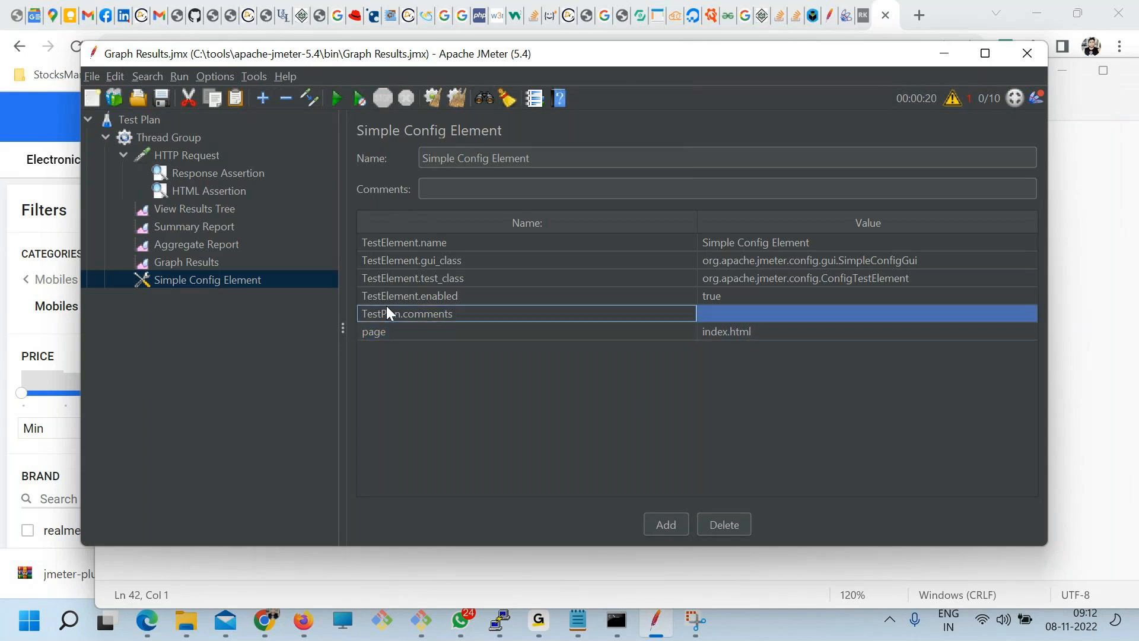
mouse_move(399, 301)
mouse_down()
mouse_move(413, 348)
mouse_move(398, 302)
mouse_up()
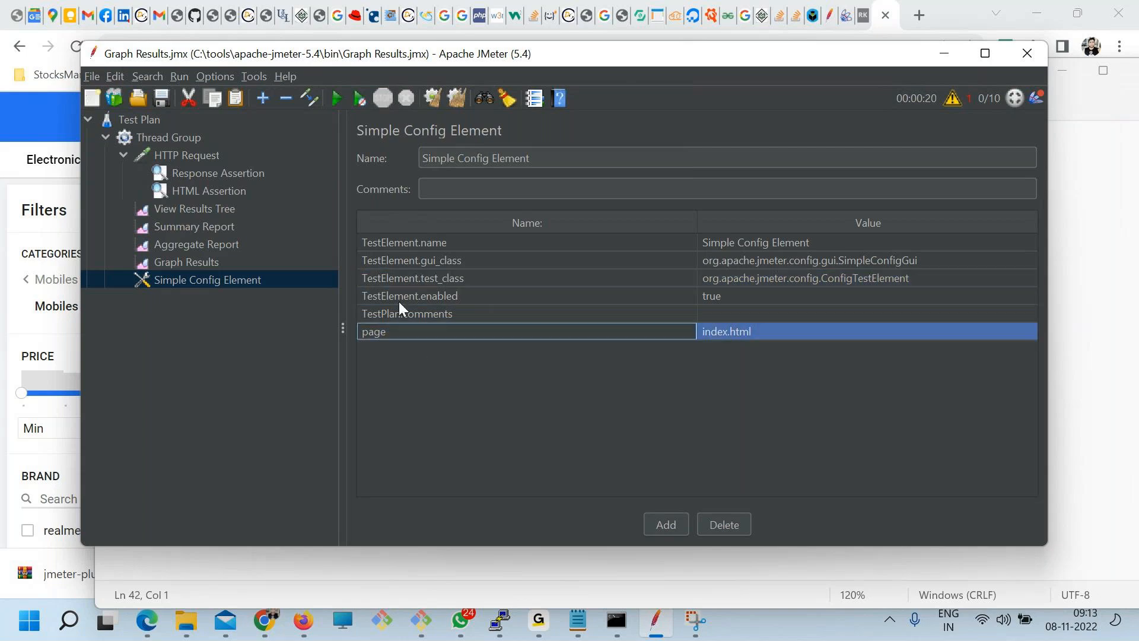
- Remove the Response Assertion from the HTTP Request and confirm the removal
click(179, 155)
click(191, 172)
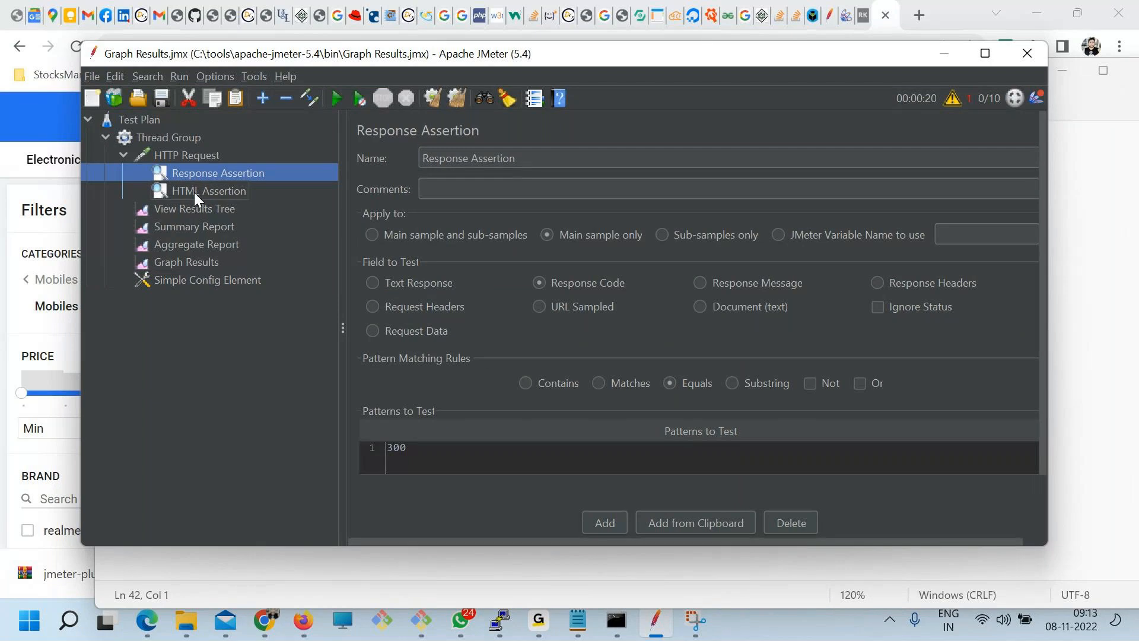
click(194, 192)
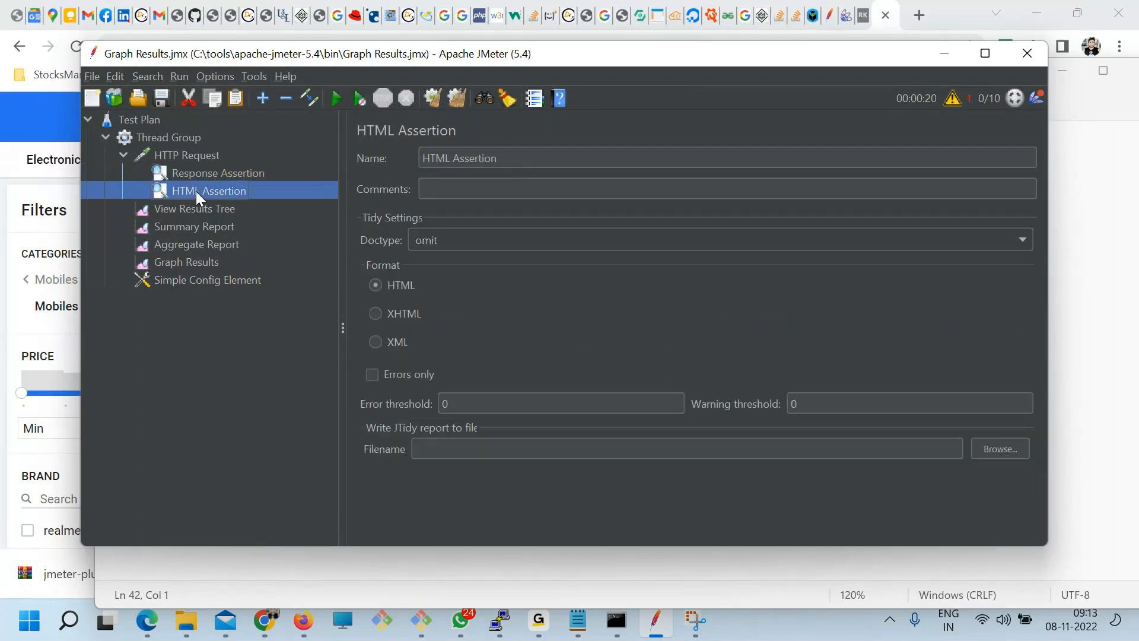
click(285, 98)
click(106, 137)
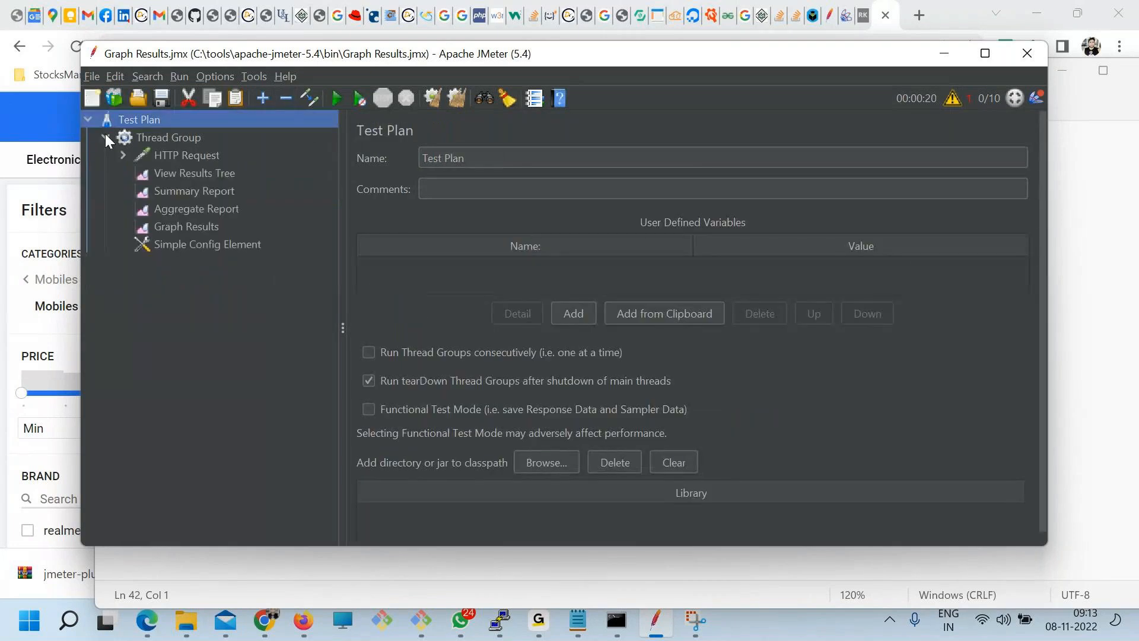
click(123, 155)
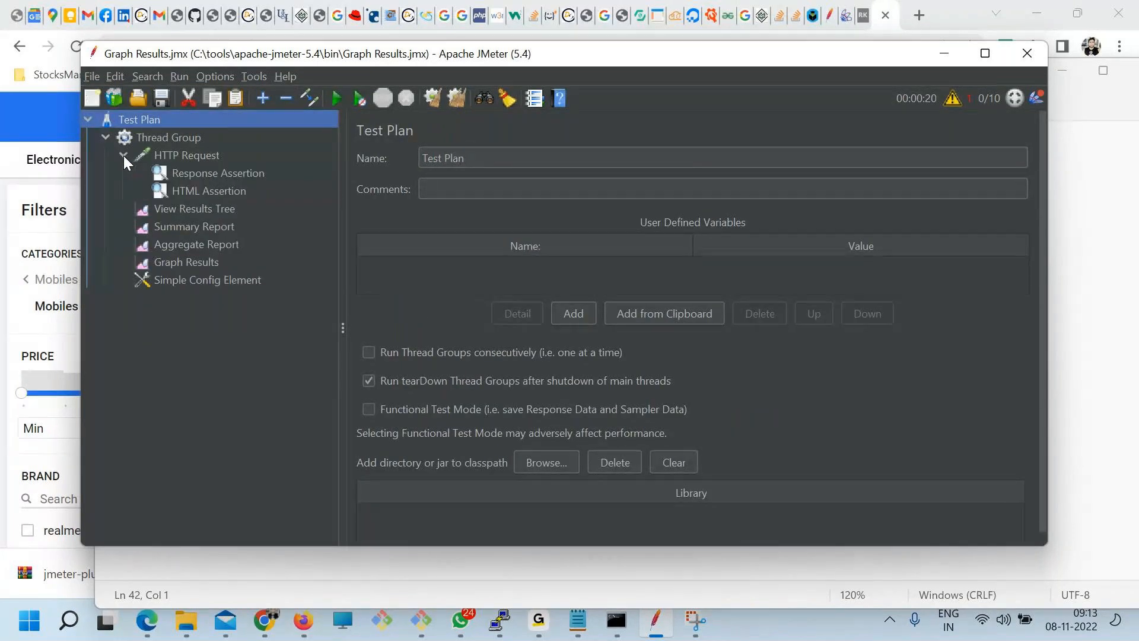
click(211, 179)
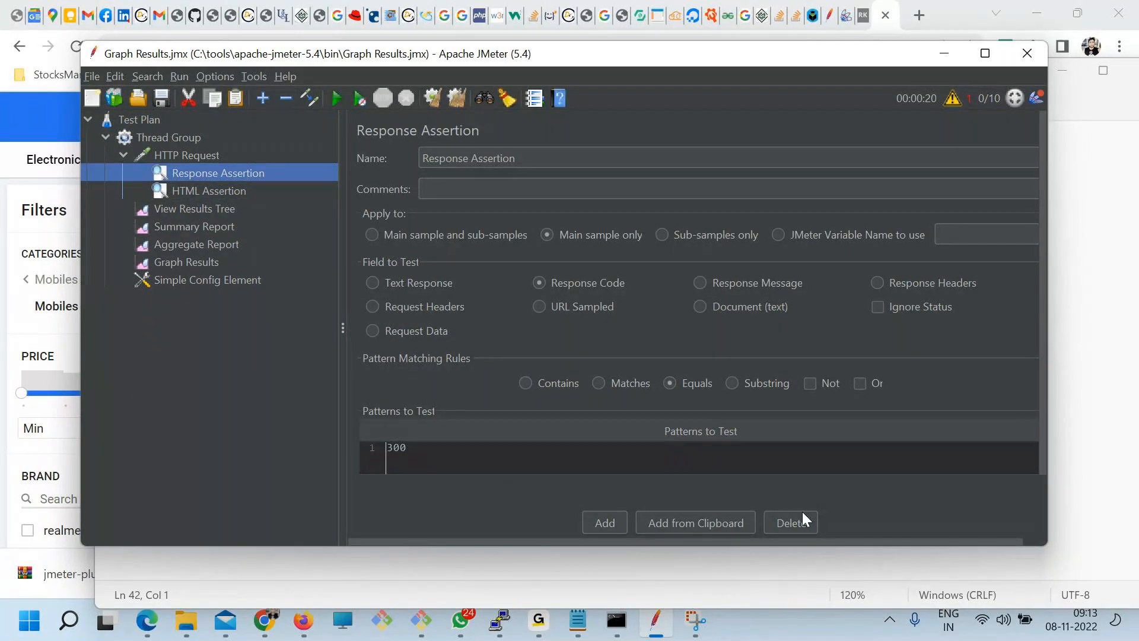
right_click(256, 171)
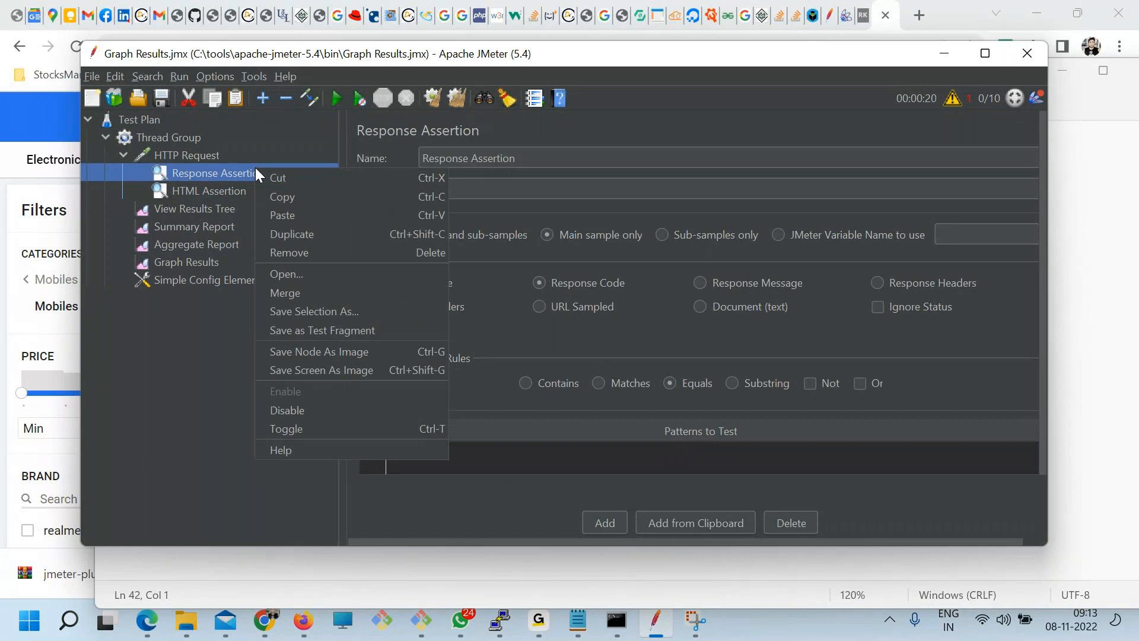
click(303, 254)
click(540, 328)
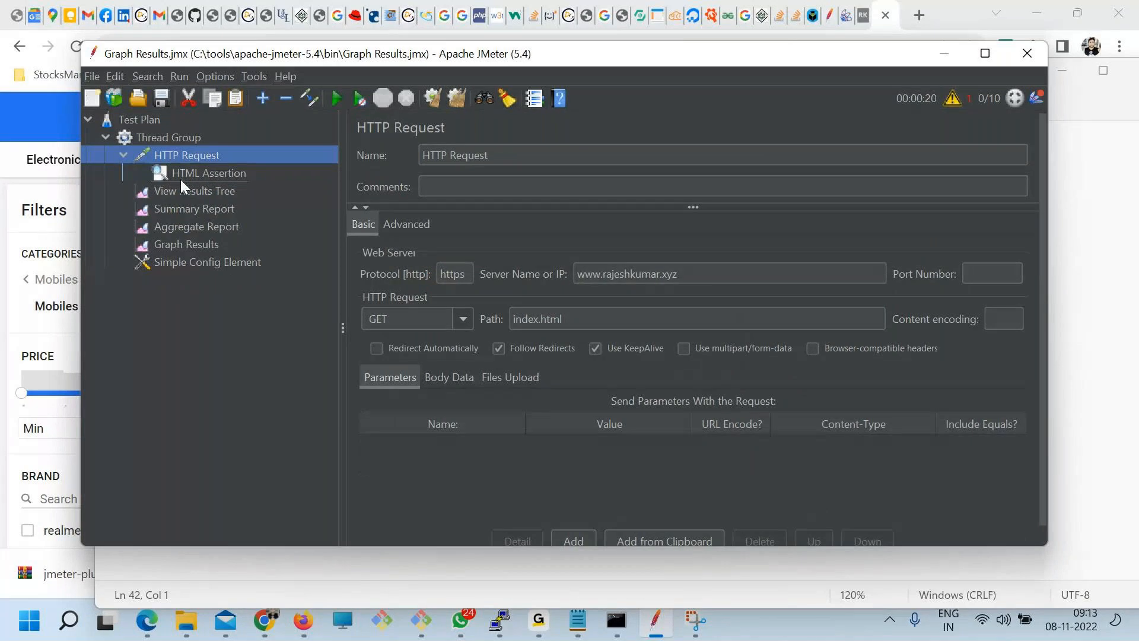
- Replace the HTTP Request's index.html path with a $ sign as the start of a variable reference
drag(562, 319, 508, 317)
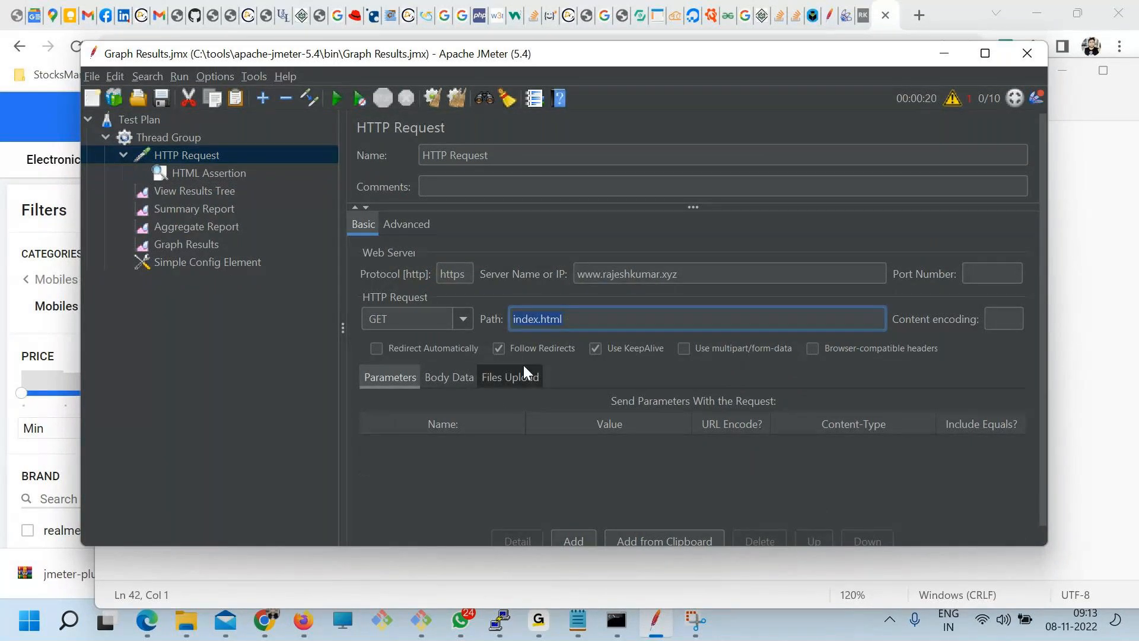
text($)
- Switch to Chrome and search the web for jmeter user defined variables
click(264, 620)
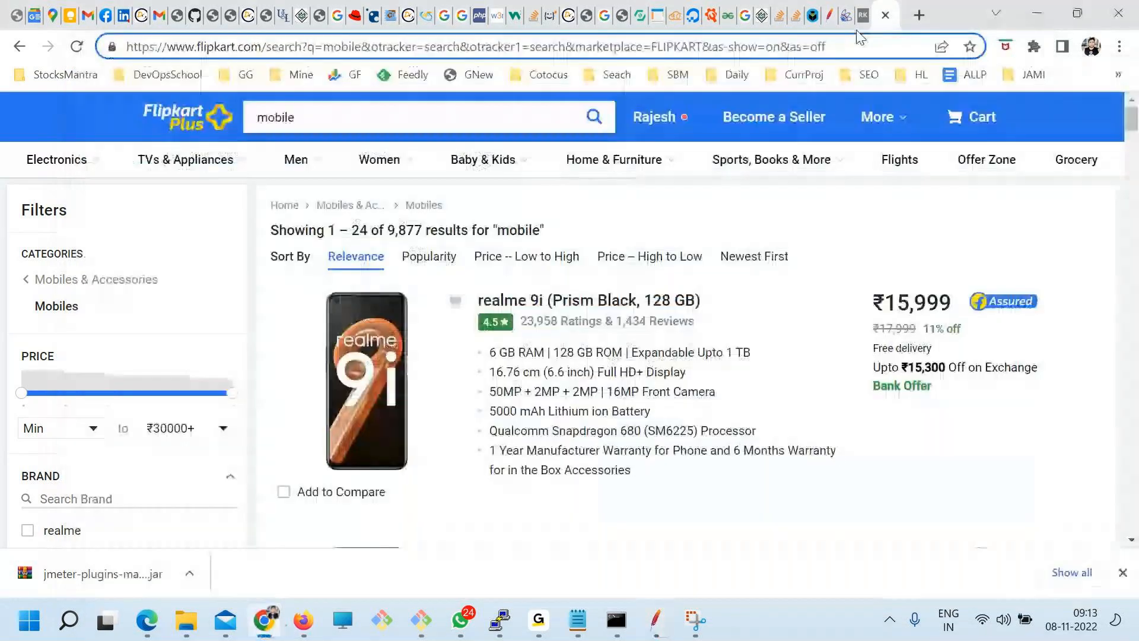
click(919, 15)
text(jmeter user)
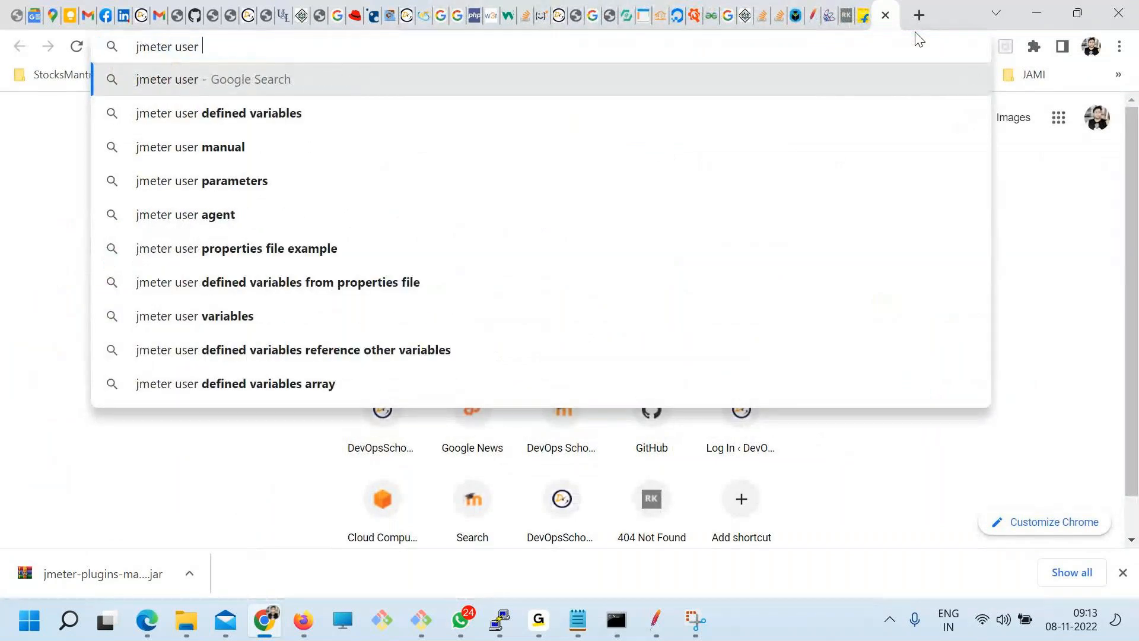
key(Down)
key(Return)
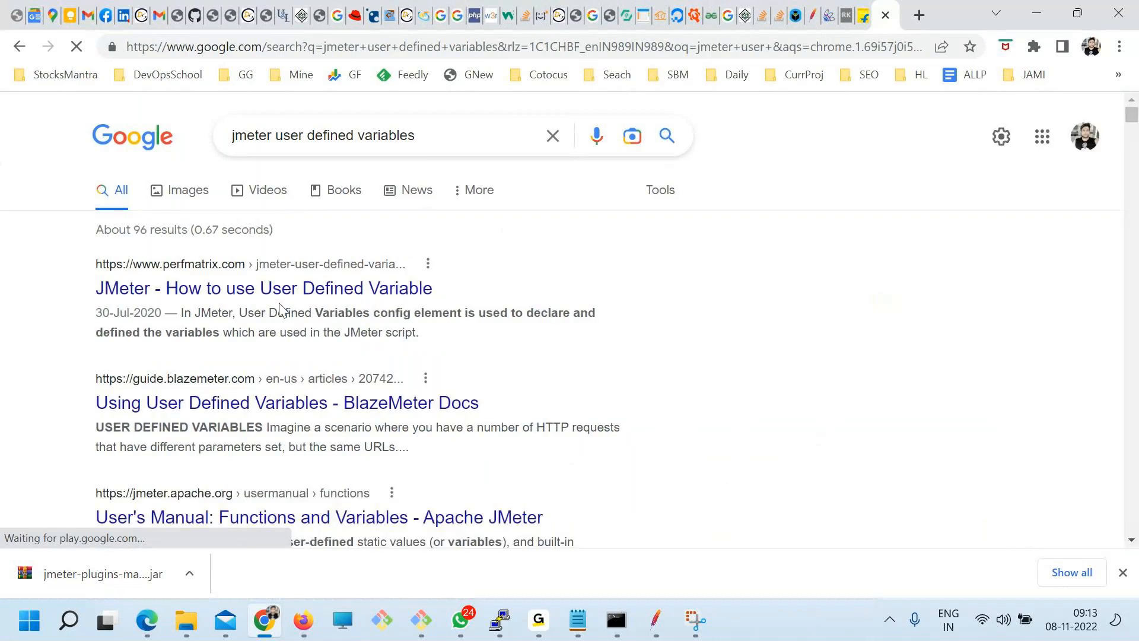
- Open the perfmatrix article on User Defined Variables and find the syntax for using a variable in the script
ctrl+click(278, 290)
click(888, 16)
scroll(553, 423, down, 5)
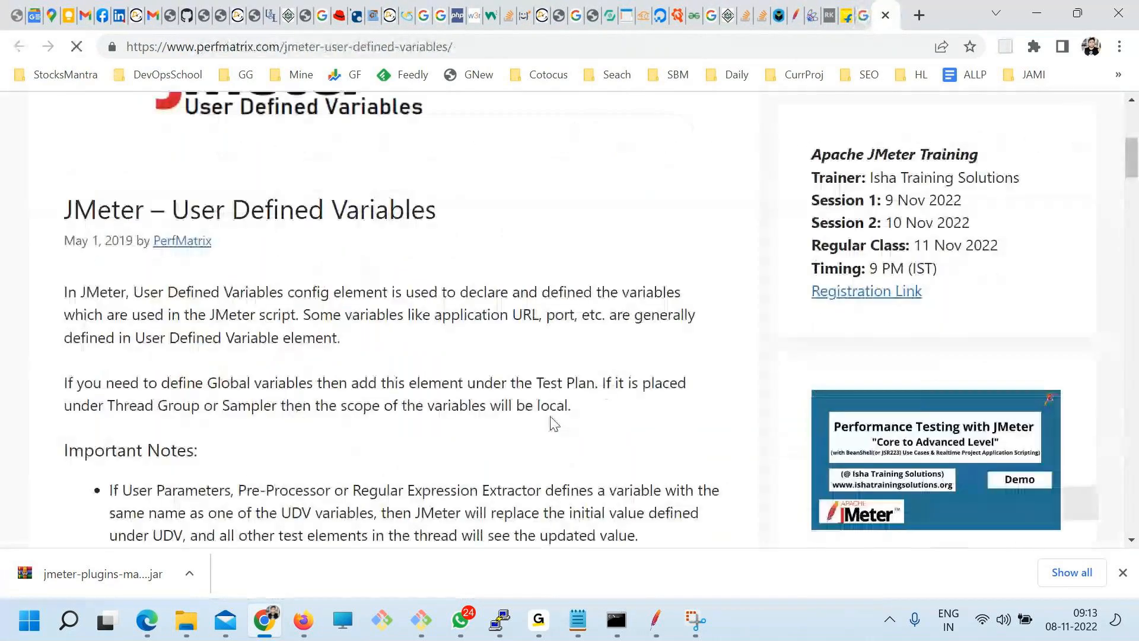
scroll(553, 423, down, 8)
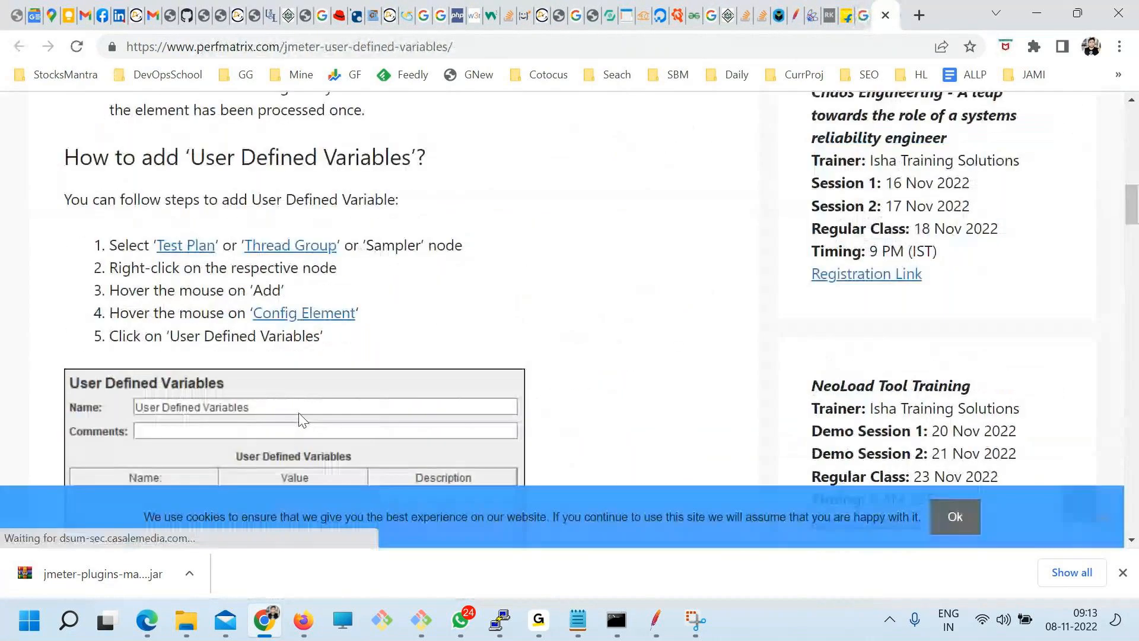
scroll(305, 424, down, 15)
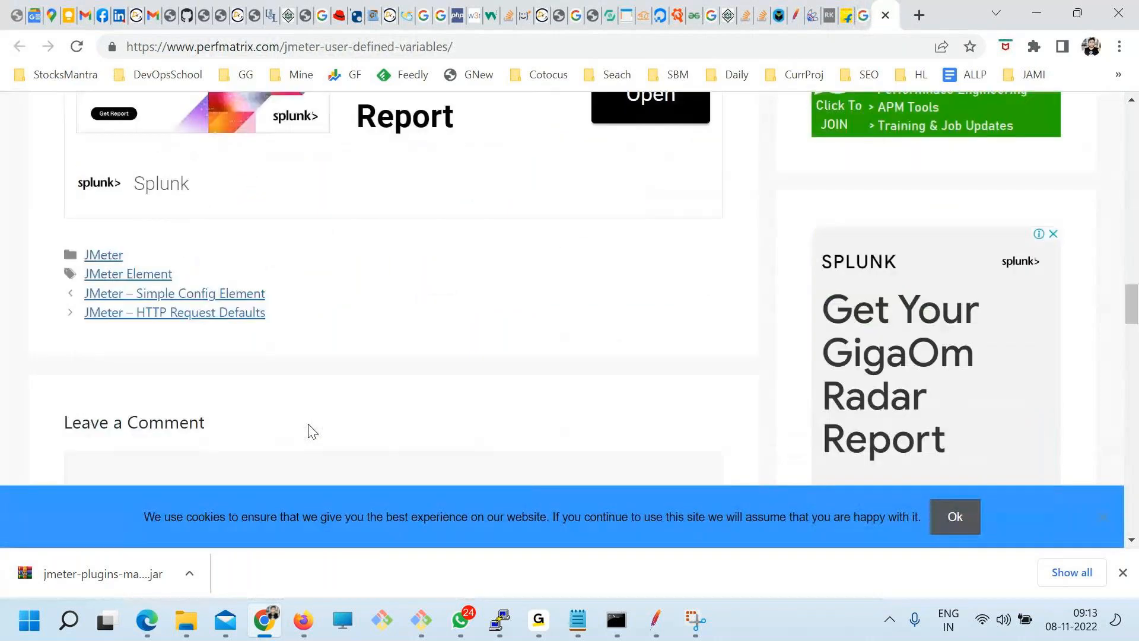
scroll(308, 431, up, 5)
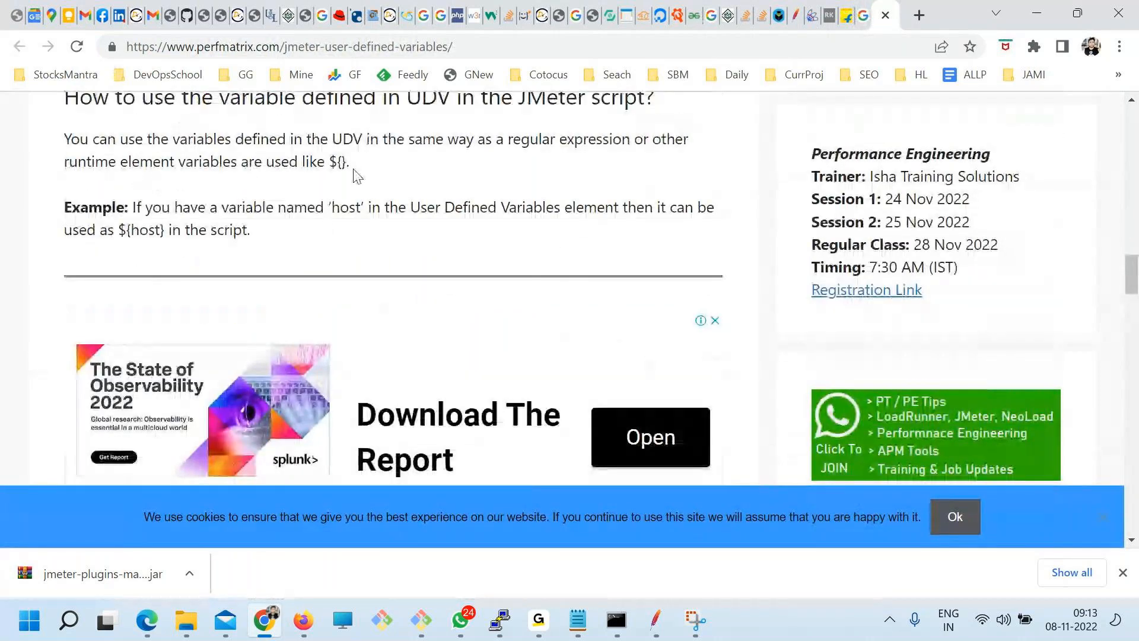
drag(347, 162, 330, 162)
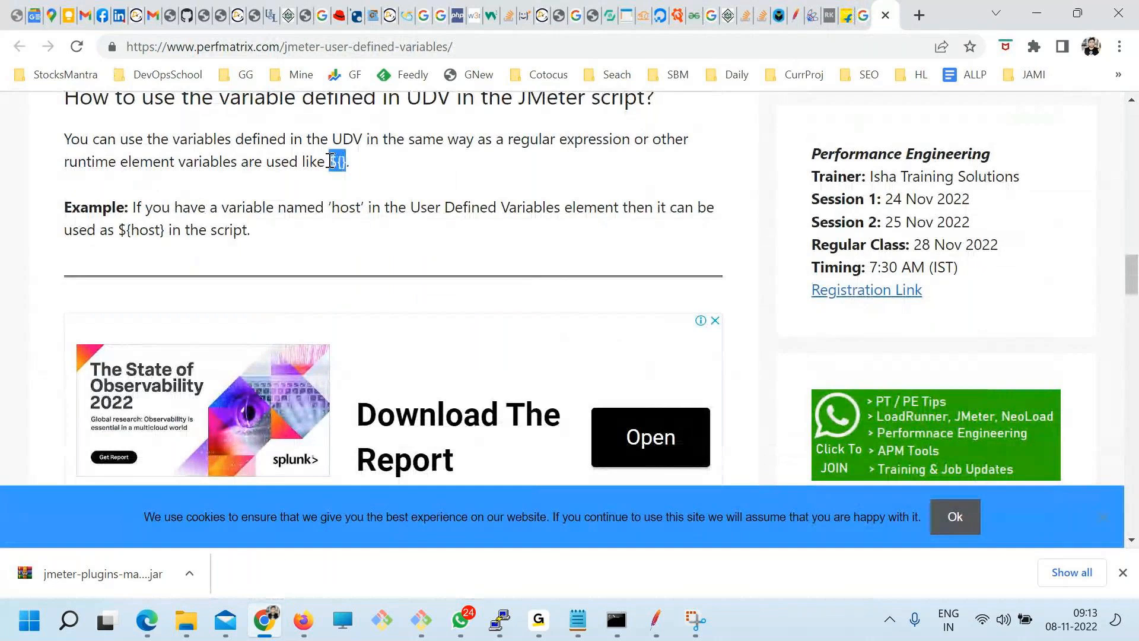
- Return to JMeter and complete the HTTP Request's path as ${page}
key(alt+Tab)
text({page})
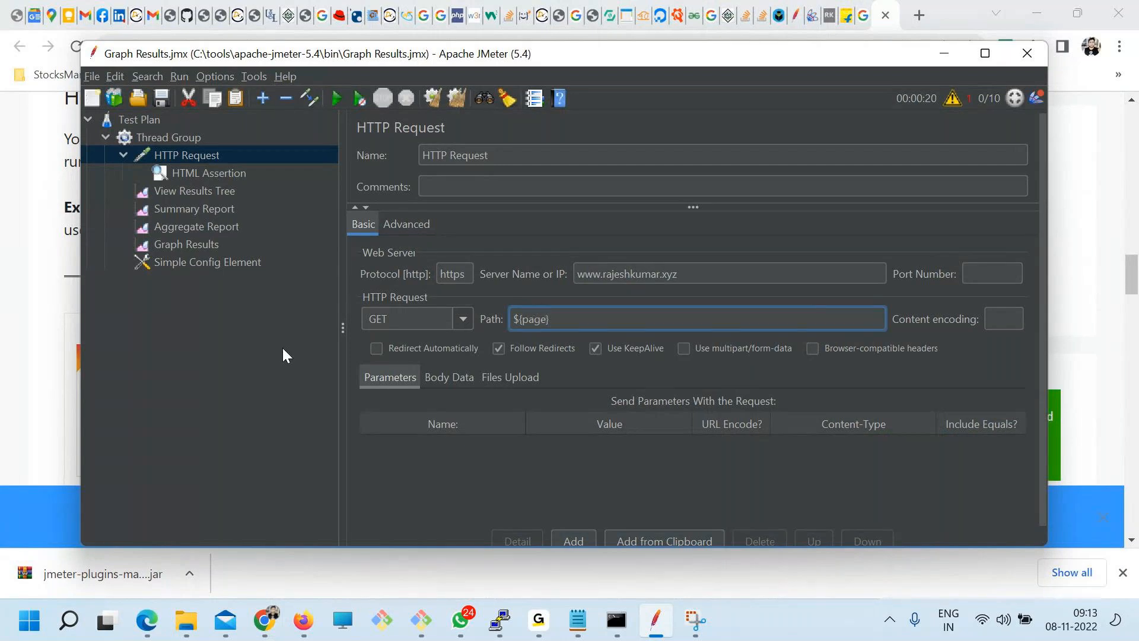
click(283, 349)
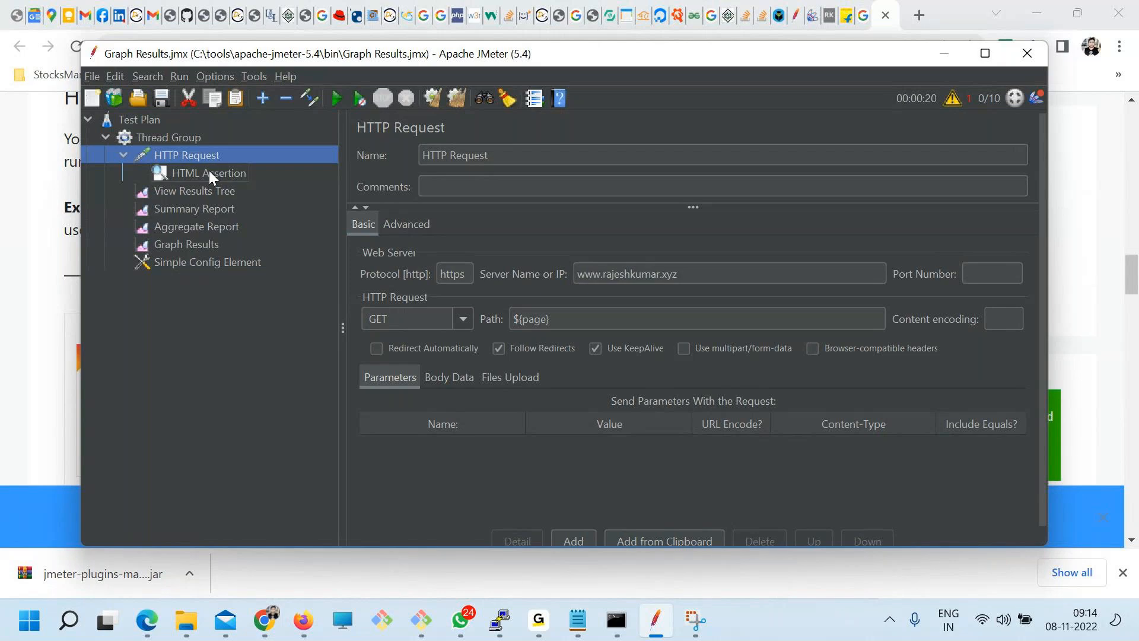
- Remove the HTML Assertion from the HTTP Request and confirm the removal
click(122, 156)
click(122, 156)
click(203, 191)
right_click(207, 190)
click(235, 204)
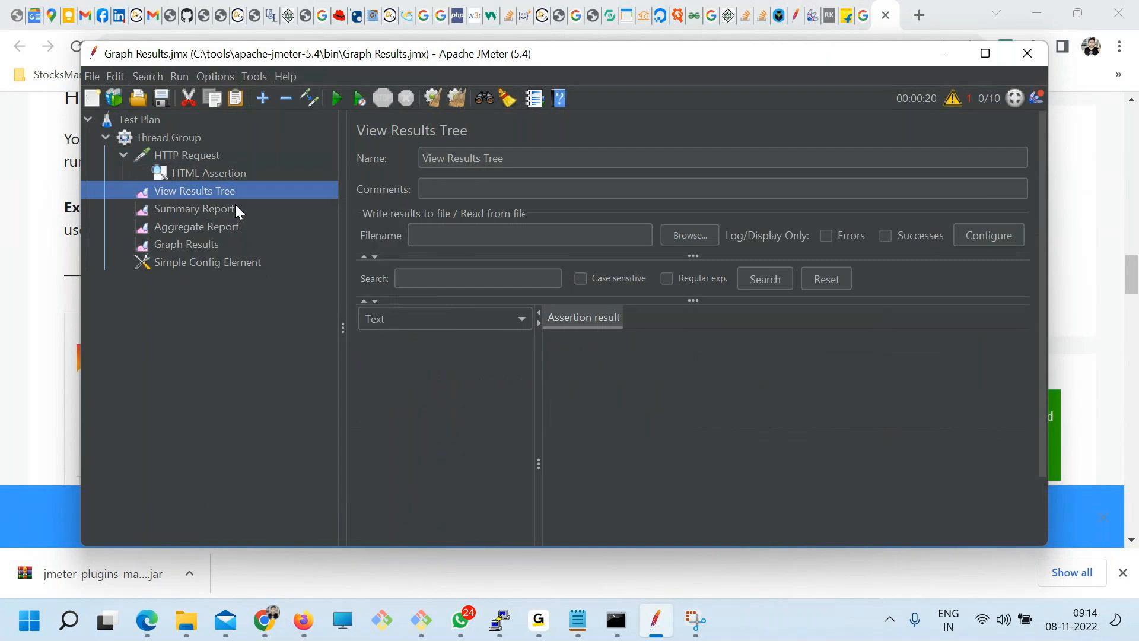
key(Up)
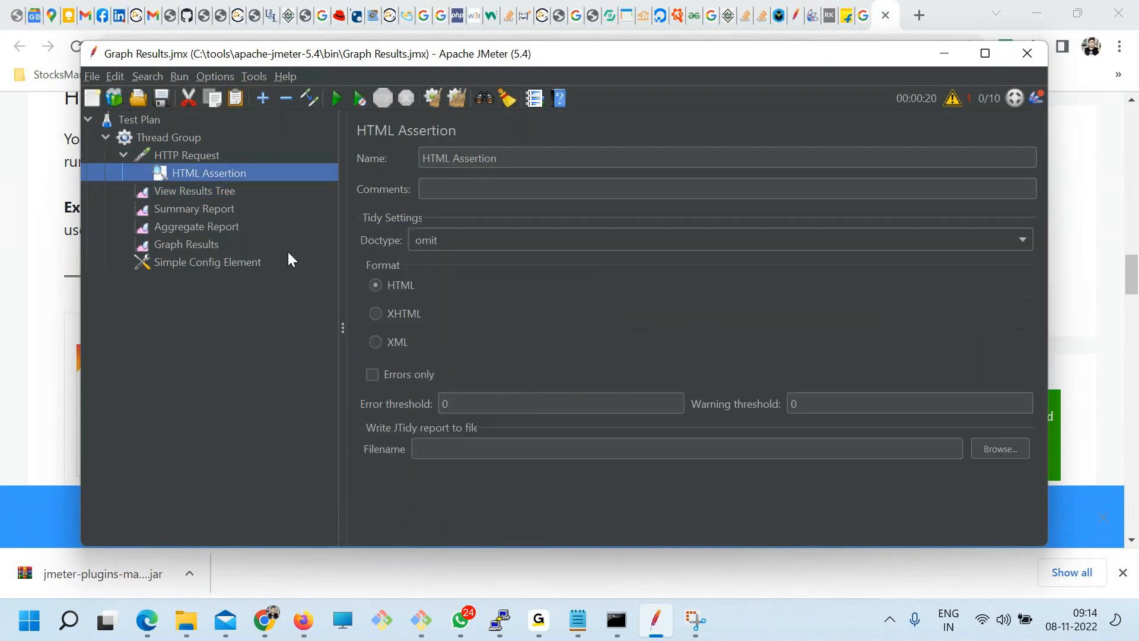
right_click(252, 174)
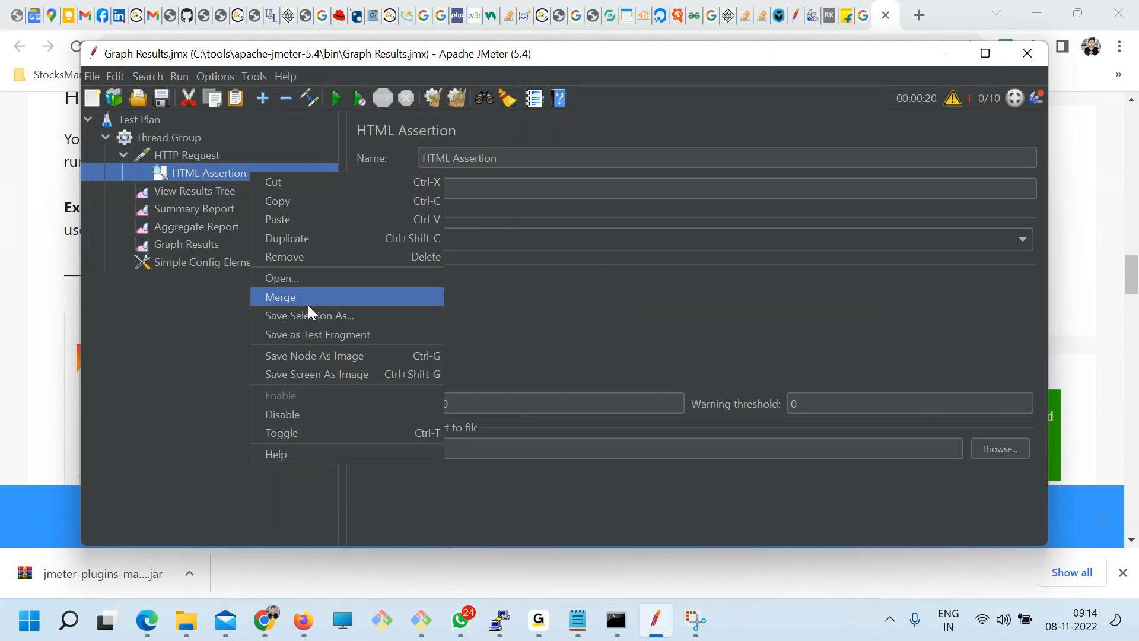
click(283, 264)
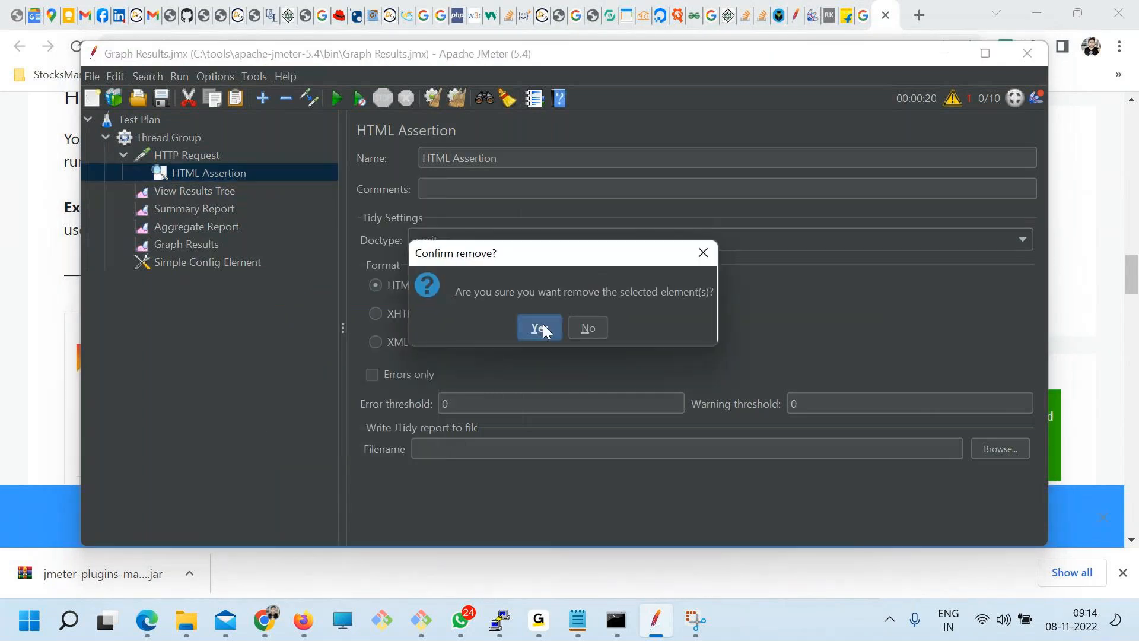
click(541, 325)
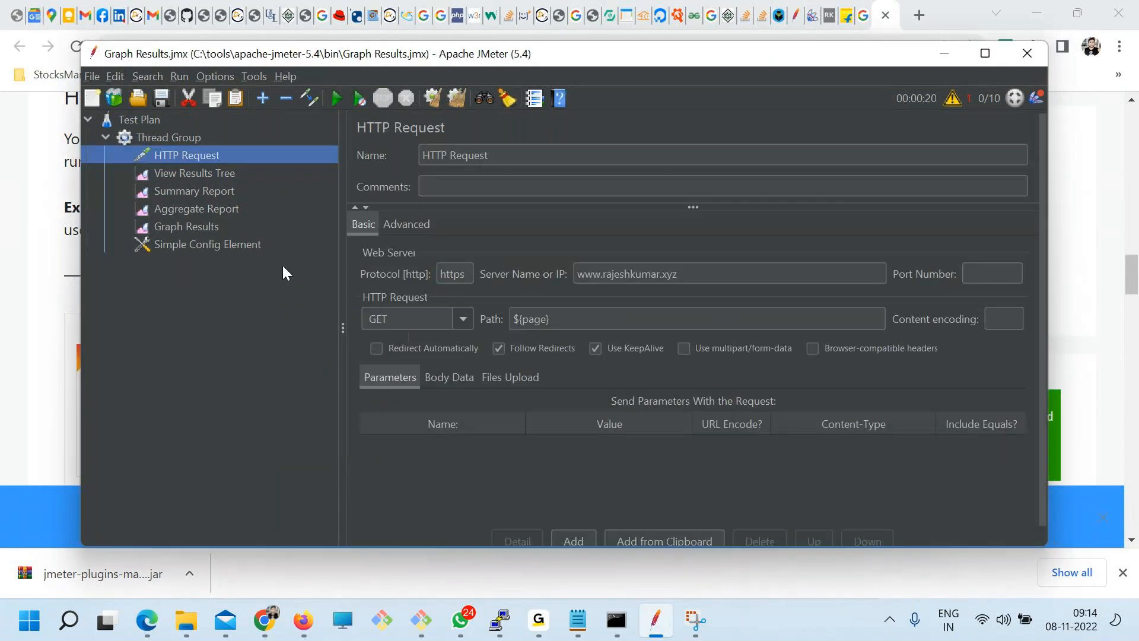
- Go through the listeners to Graph Results, run the test plan and stop the run
click(180, 175)
click(184, 187)
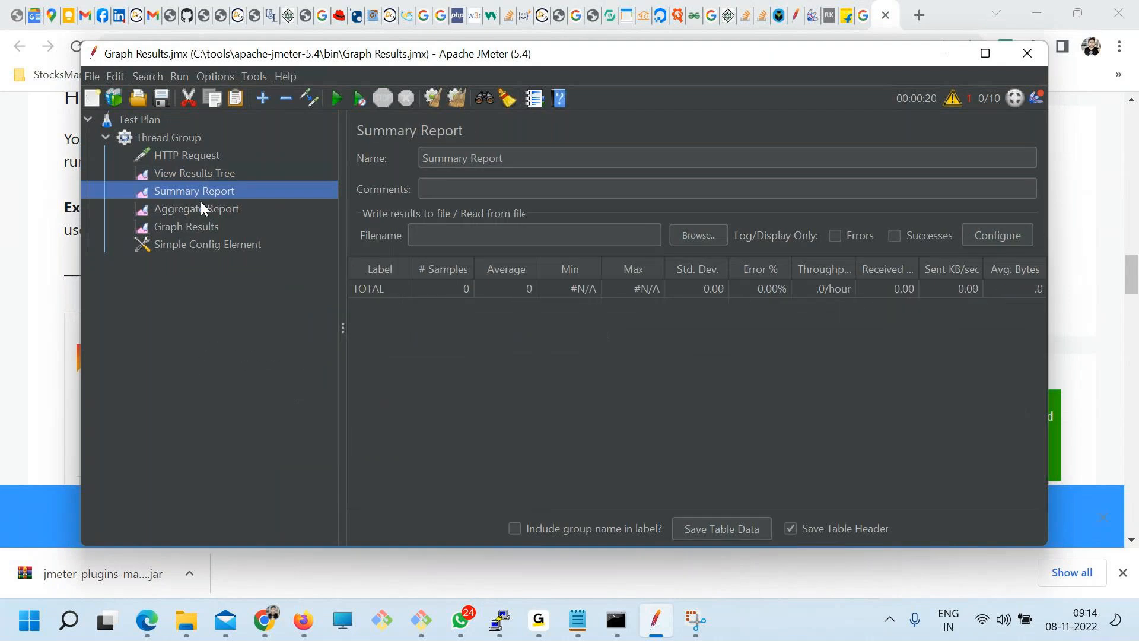
right_click(204, 209)
click(219, 223)
click(219, 225)
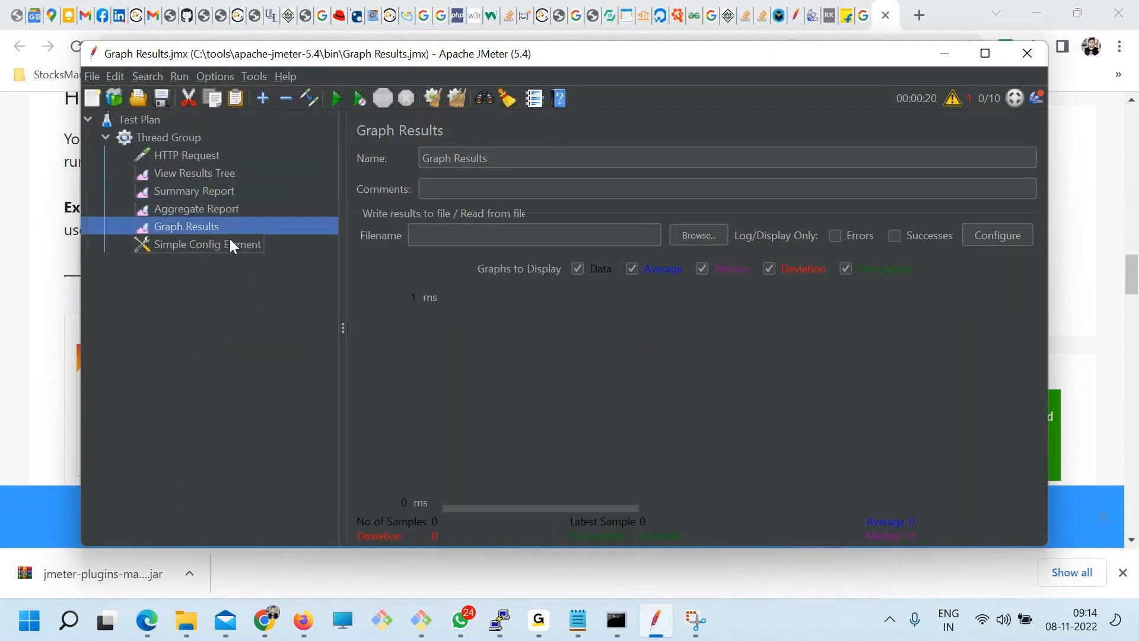
click(336, 100)
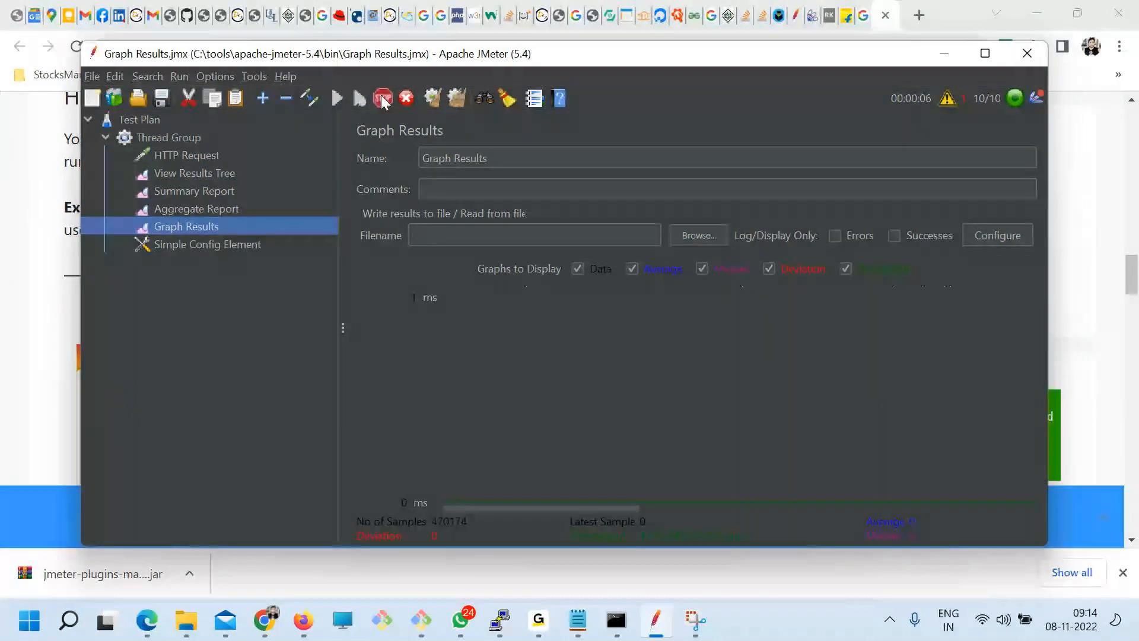
click(383, 98)
- Examine the first HTTP Request's sampler result and request body in the View Results Tree
click(196, 173)
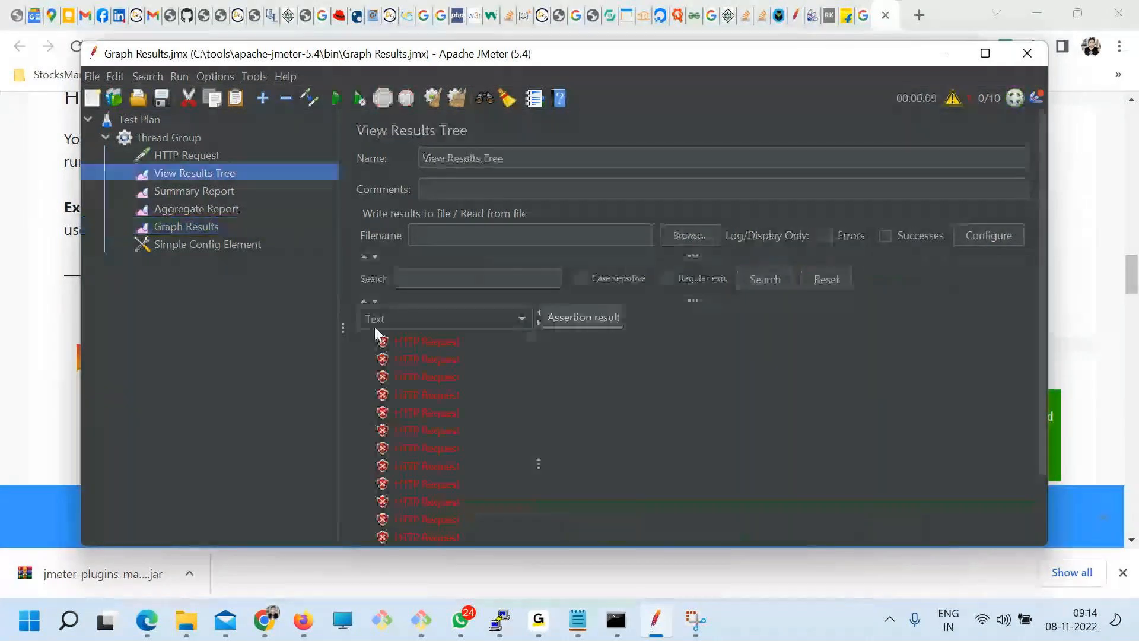
click(414, 341)
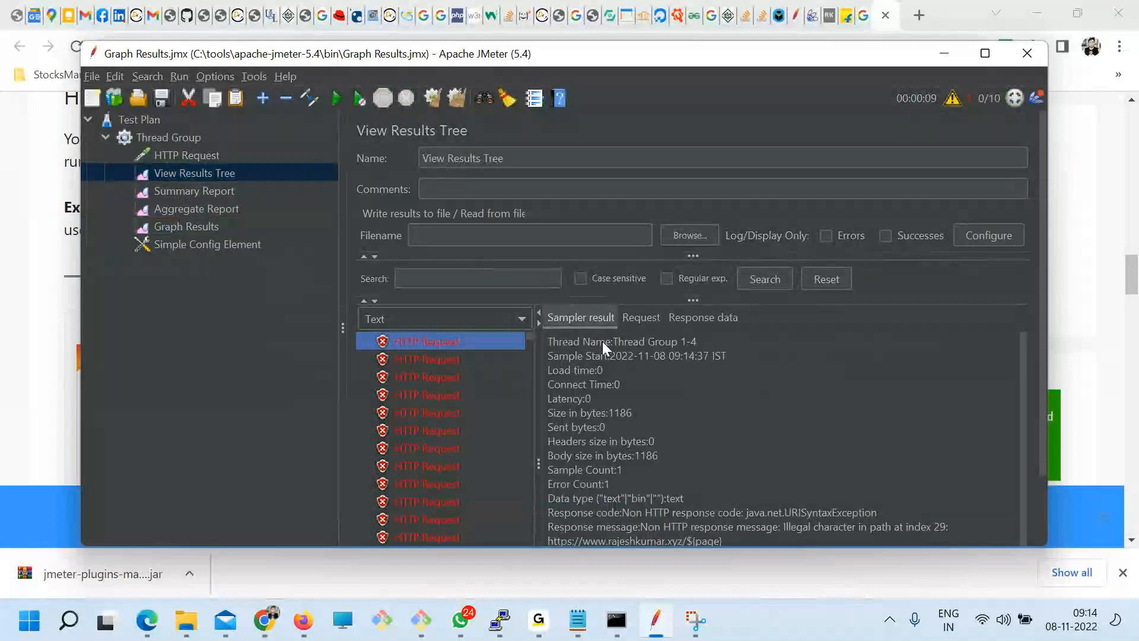
click(589, 316)
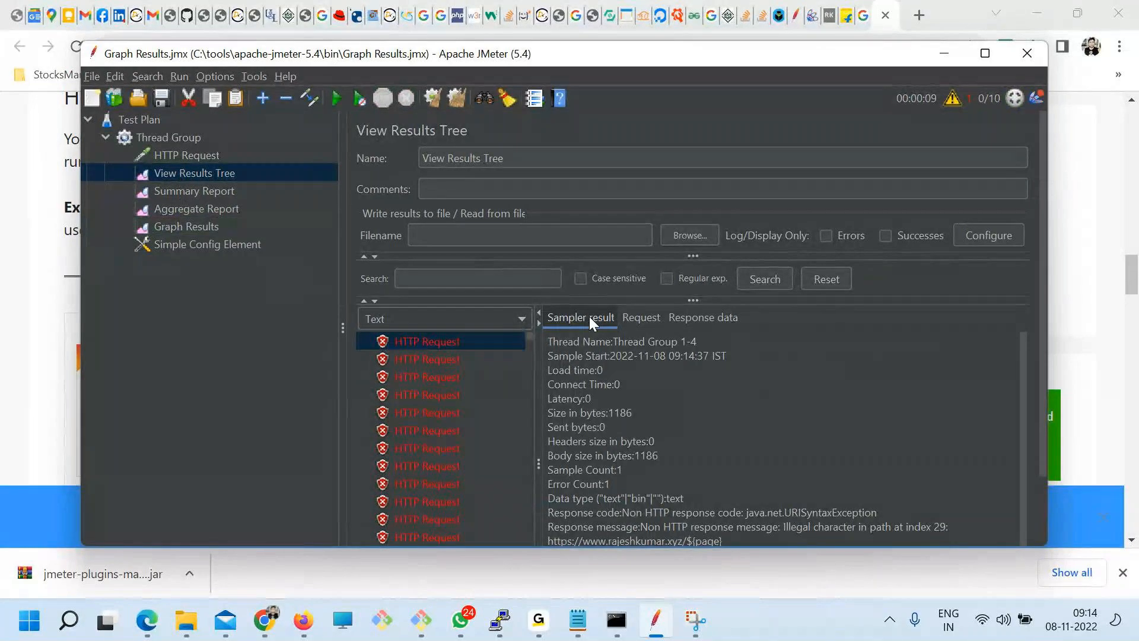
click(639, 318)
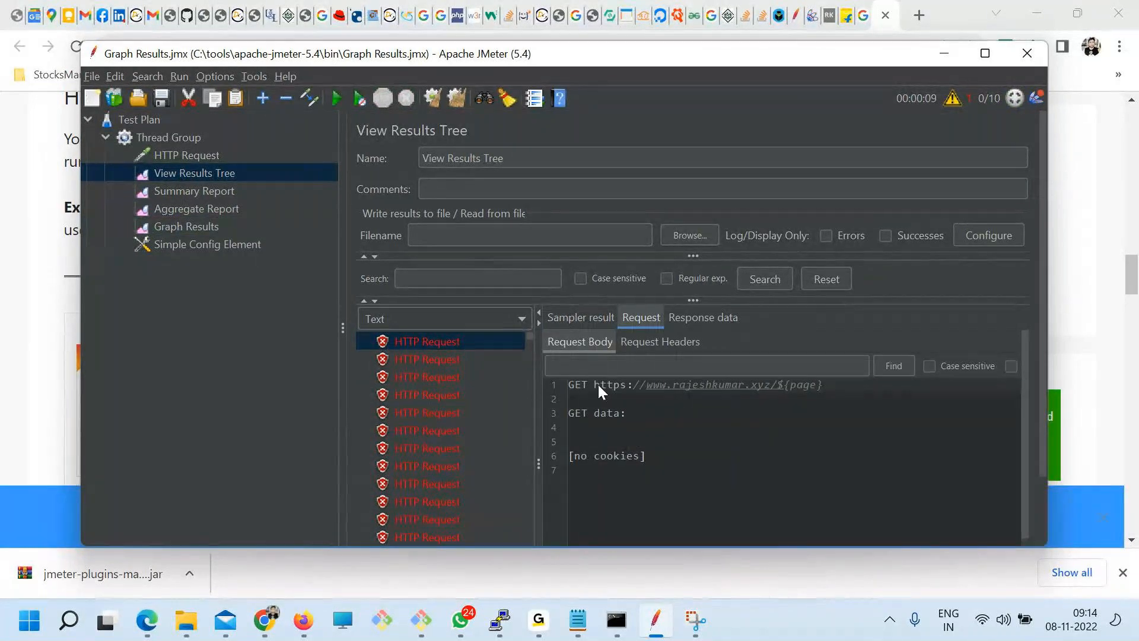
- Compare the page variable in the request body with its definition in the Simple Config Element
double_click(779, 389)
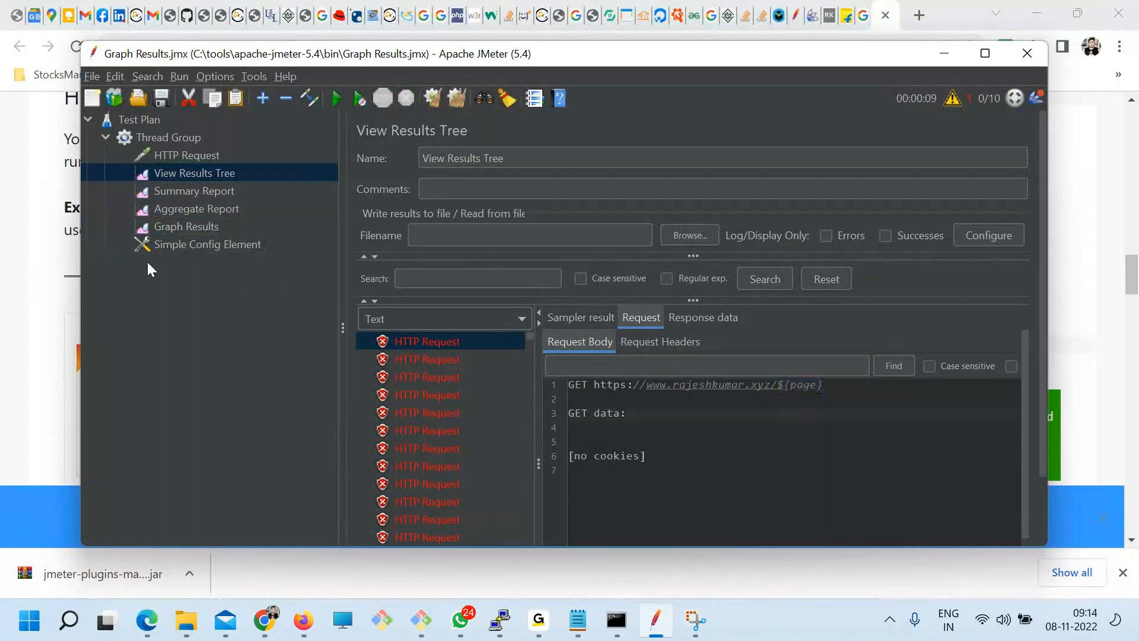
click(184, 207)
click(200, 231)
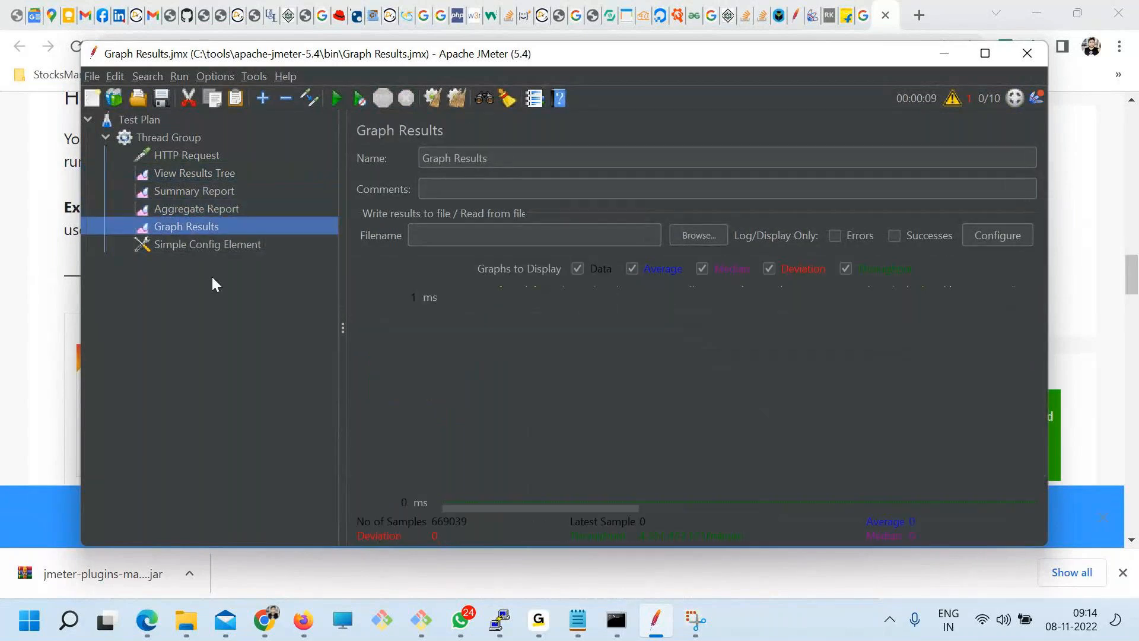
key(Down)
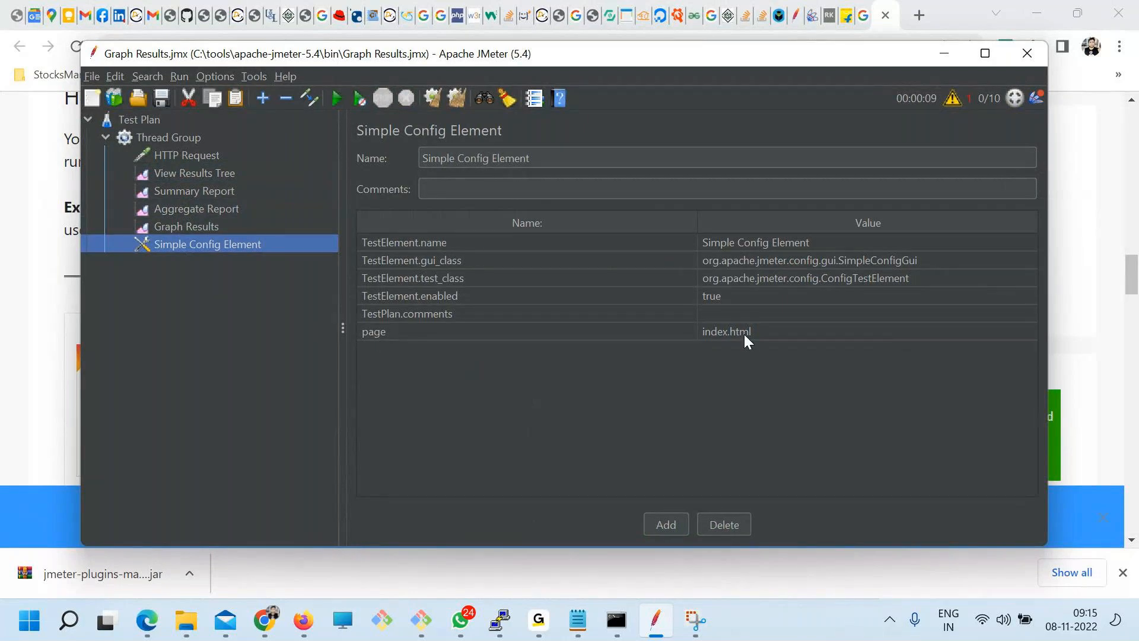
- Switch to Chrome and read the perfmatrix guide on how to add and use User Defined Variables
click(265, 621)
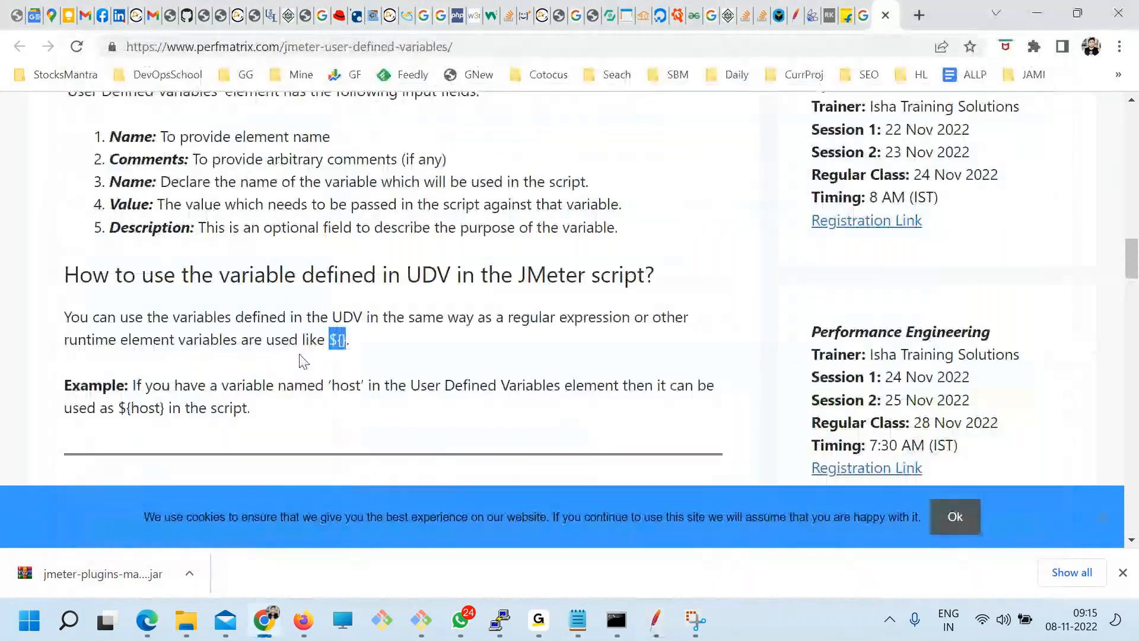
drag(241, 275, 438, 270)
click(519, 319)
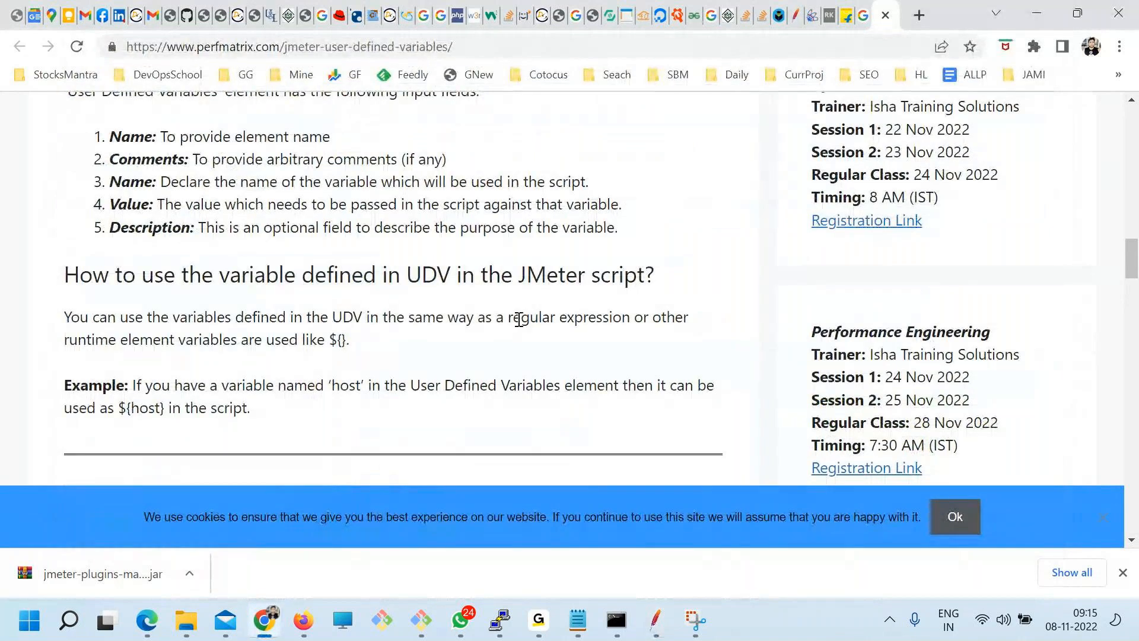
scroll(242, 364, up, 10)
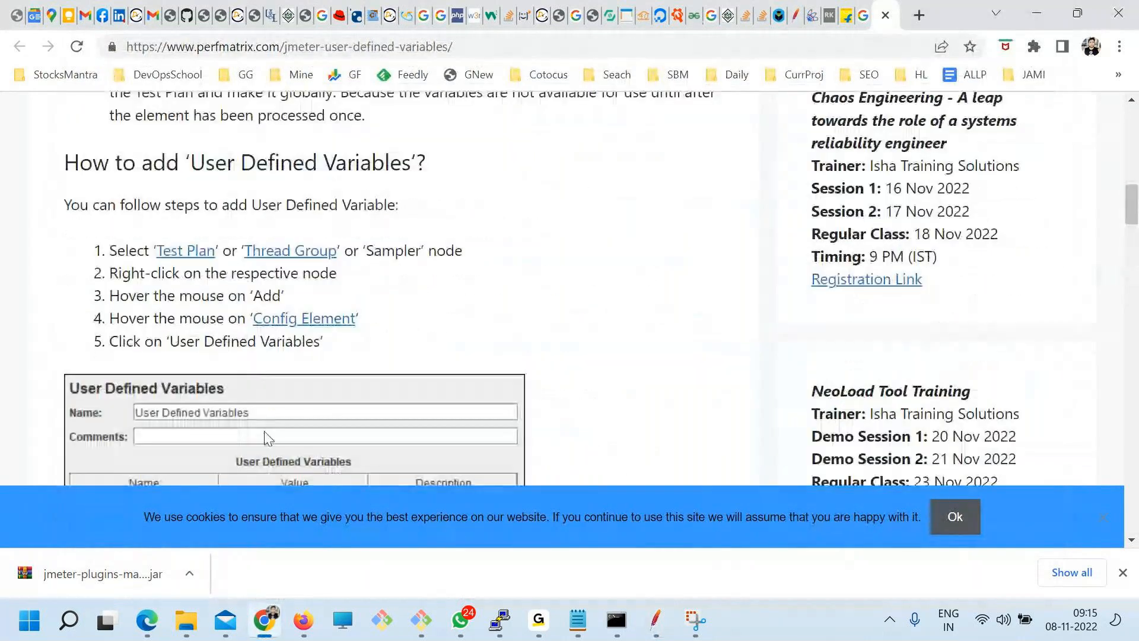
scroll(270, 440, down, 1)
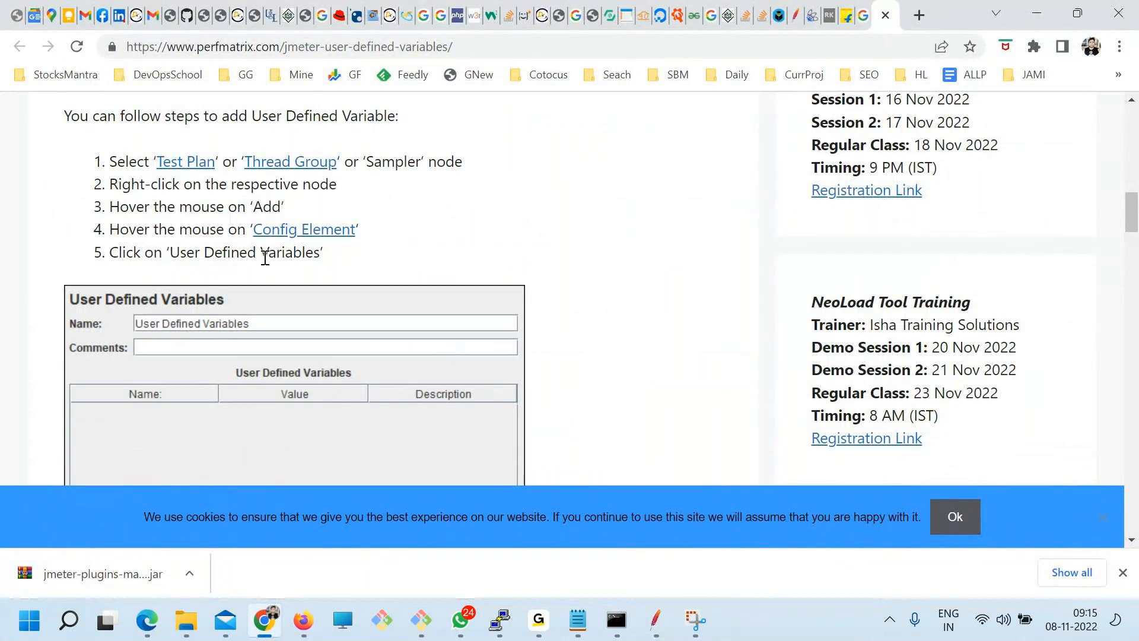
- Return to JMeter and clear the old results from the View Results Tree, Summary Report, Aggregate Report and Graph Results listeners
key(alt+Tab)
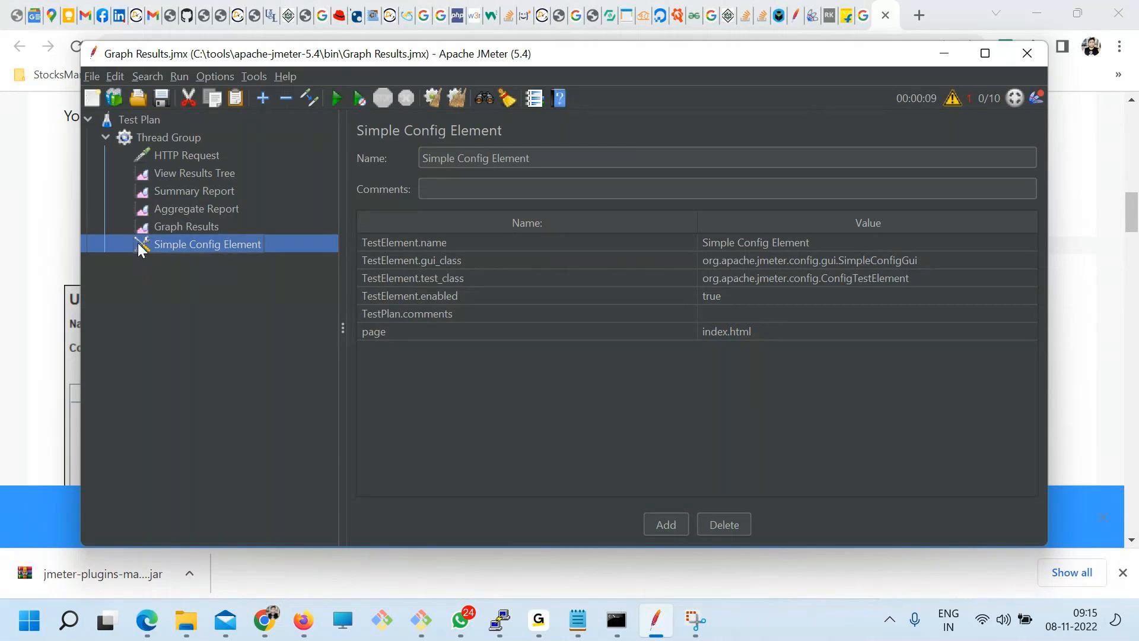
click(725, 525)
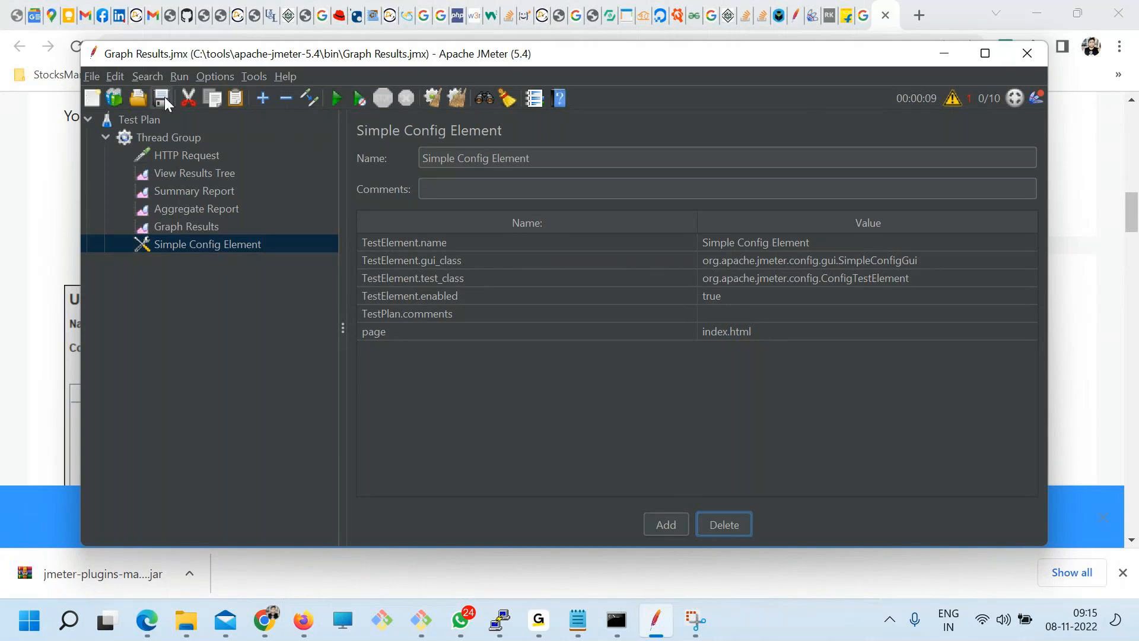
click(155, 162)
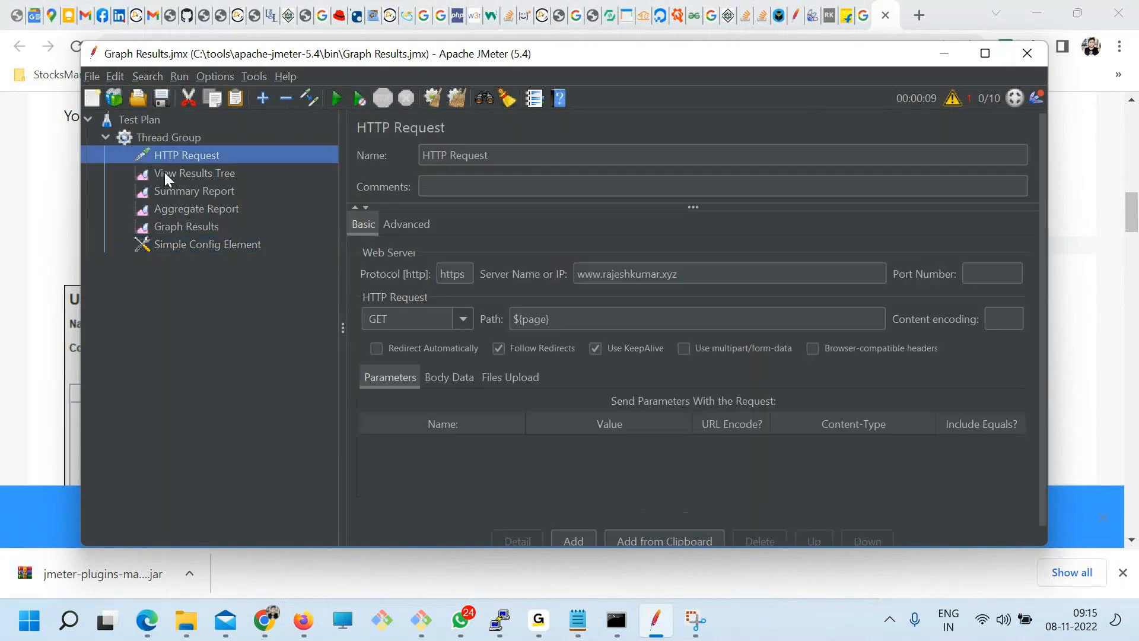
click(173, 174)
click(175, 204)
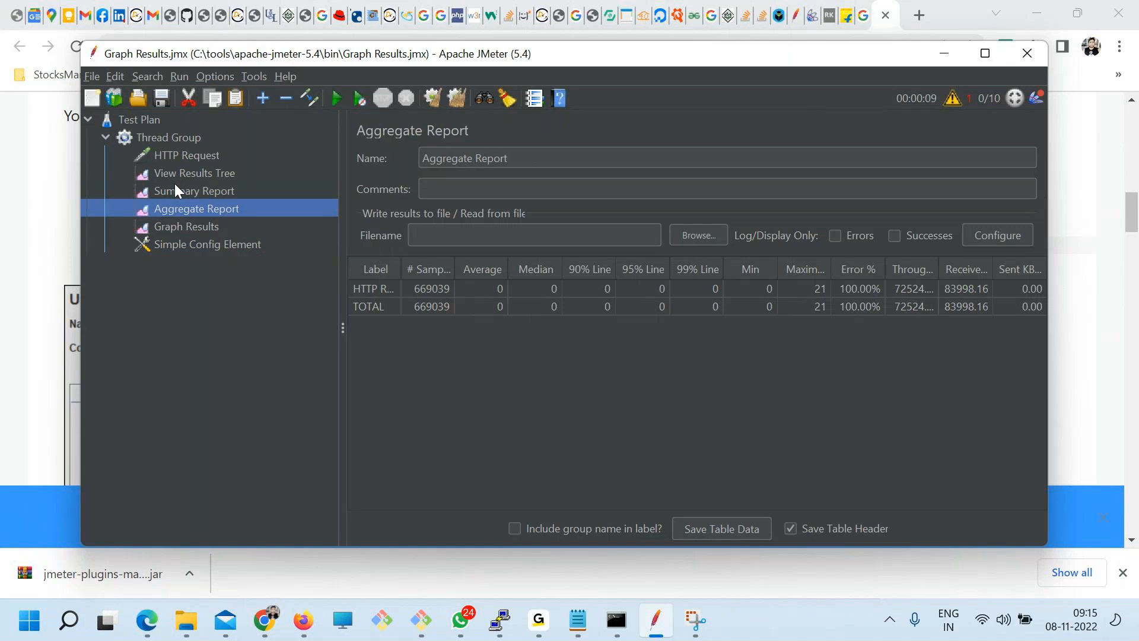
click(174, 175)
right_click(210, 191)
click(210, 201)
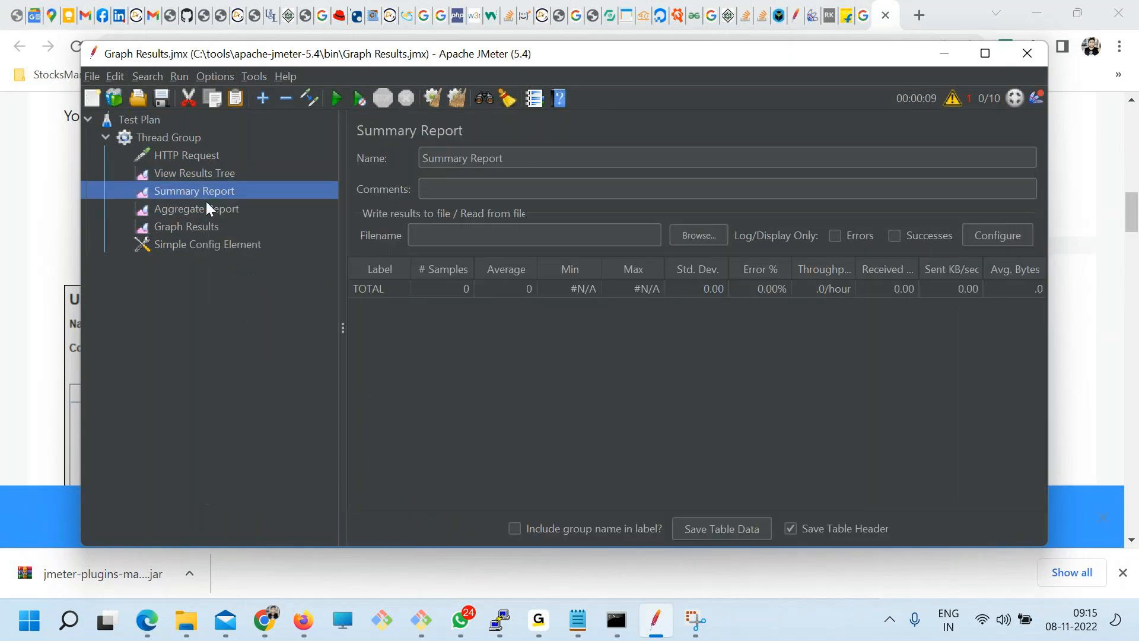
right_click(204, 202)
click(209, 209)
right_click(190, 228)
click(223, 239)
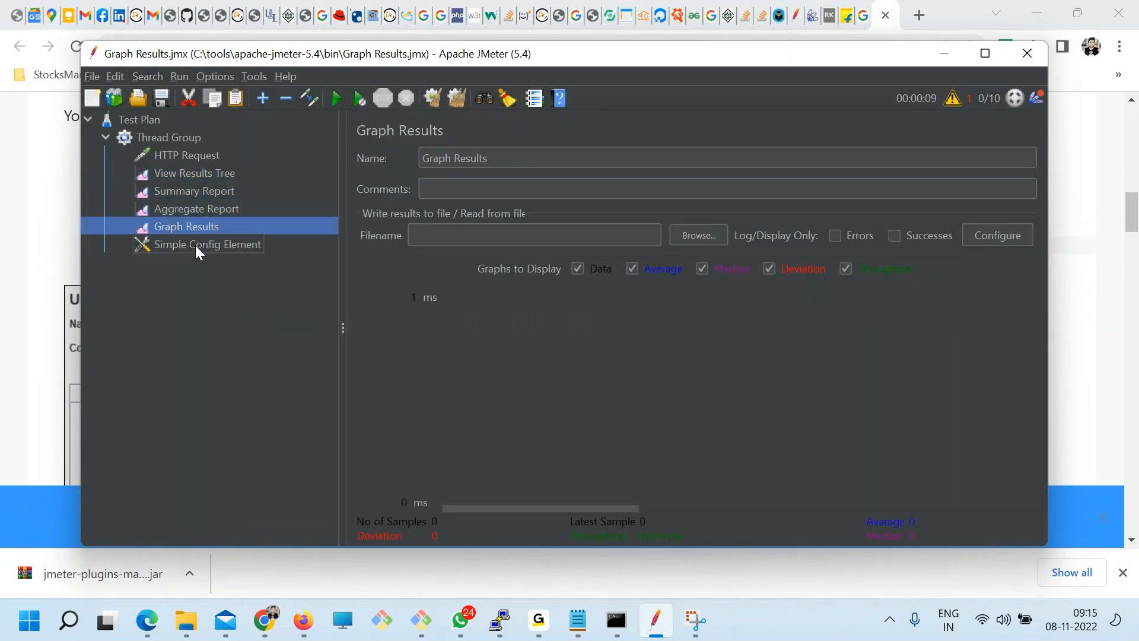
- Review the Thread Group's elements one by one, from the HTTP Request down to the Simple Config Element
click(196, 249)
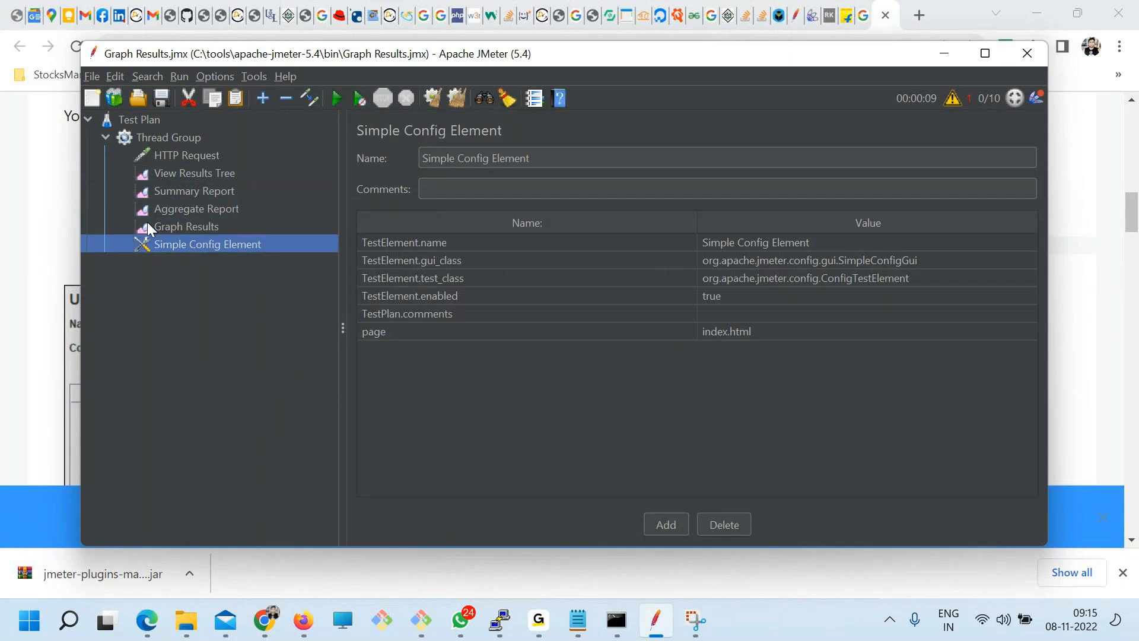
click(105, 137)
click(105, 137)
key(Down)
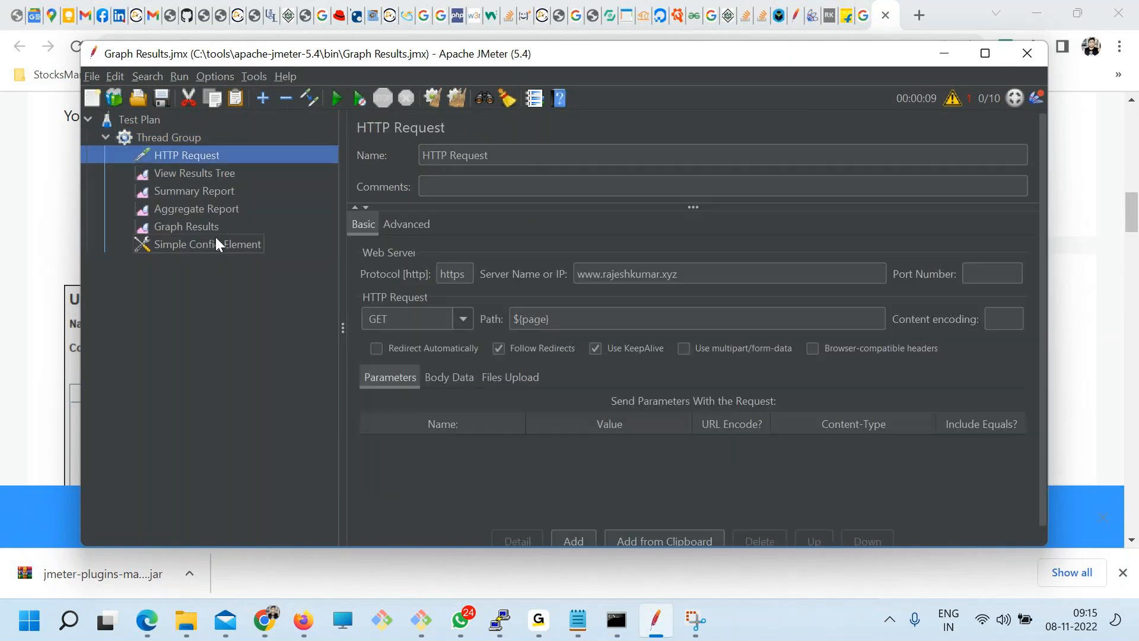
key(Down)
key(Down)
key(Down)
key(Down)
key(Down)
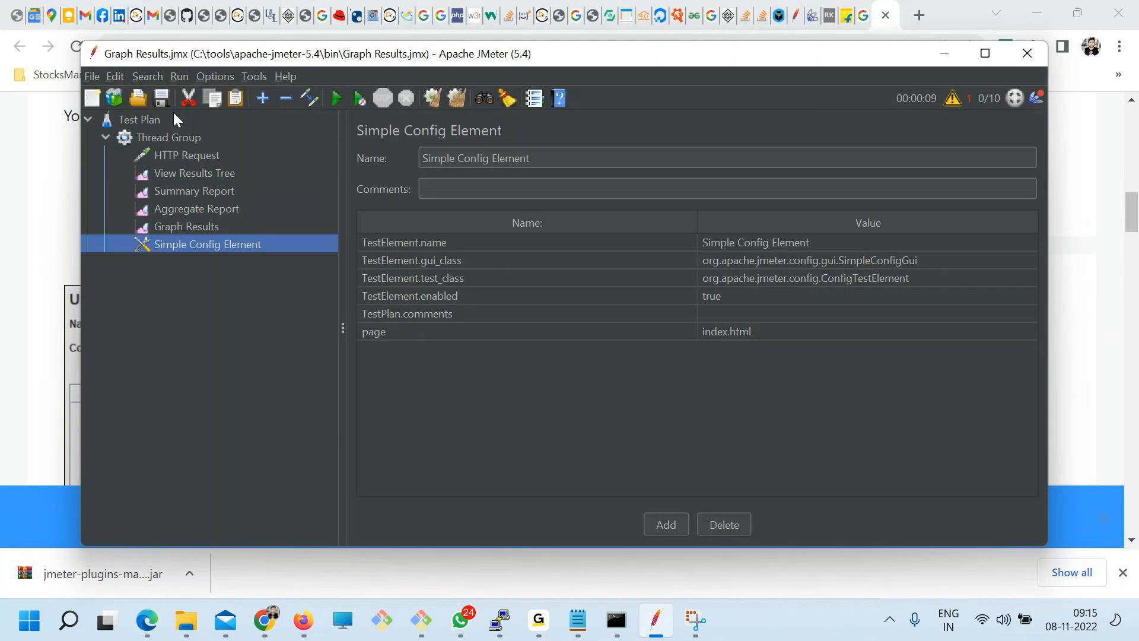
- Add a User Defined Variables config element to the Thread Group
click(164, 141)
right_click(162, 137)
mouse_move(306, 150)
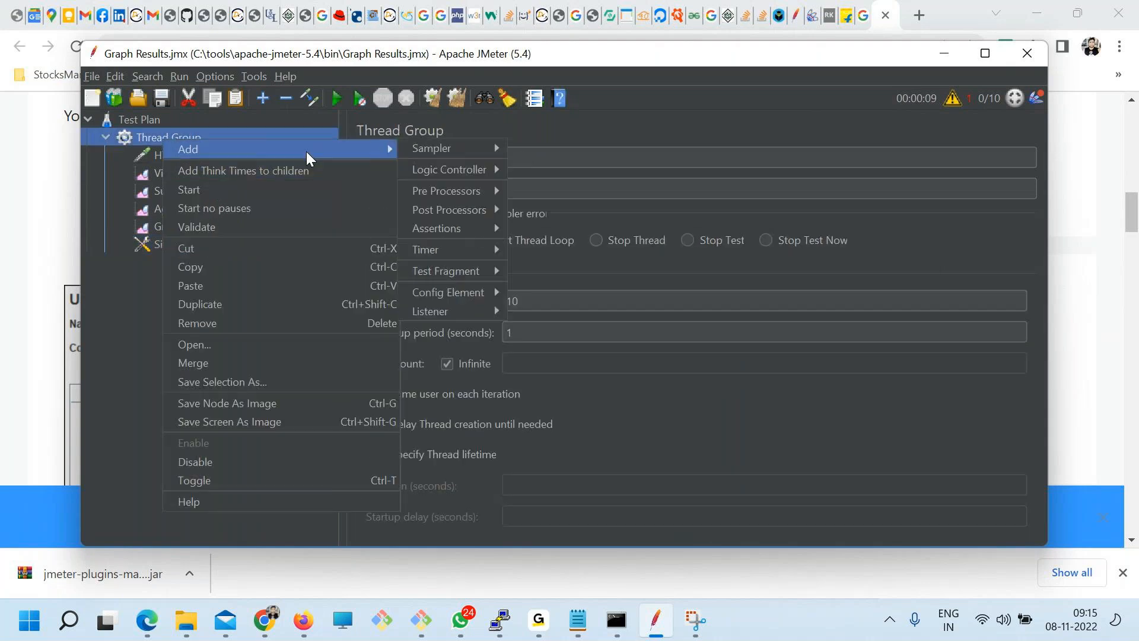
mouse_move(443, 286)
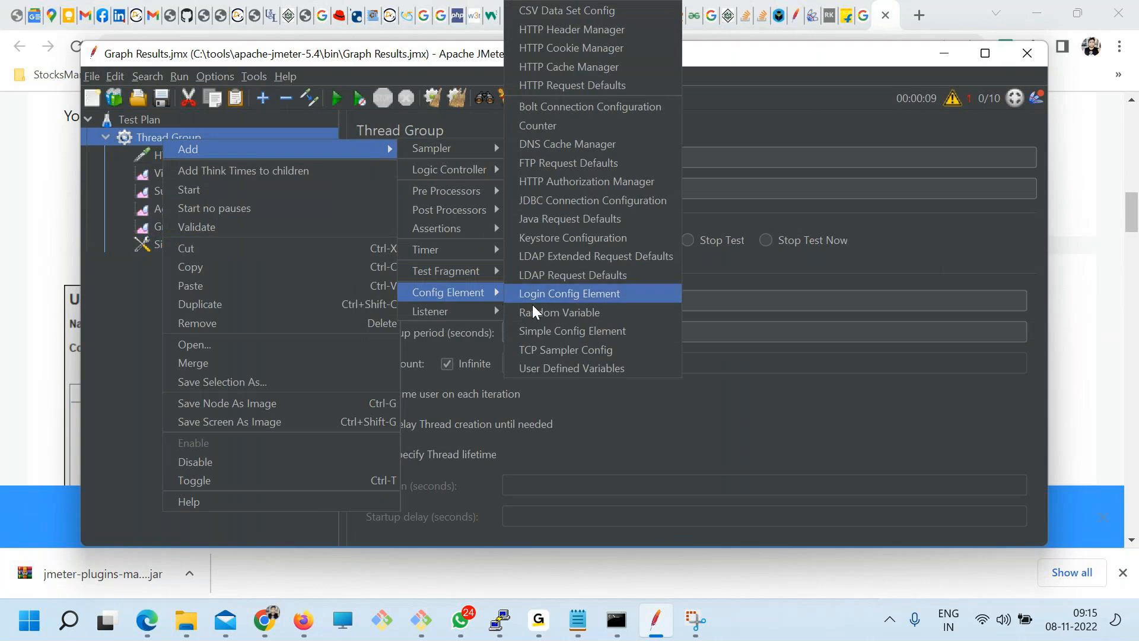
click(547, 366)
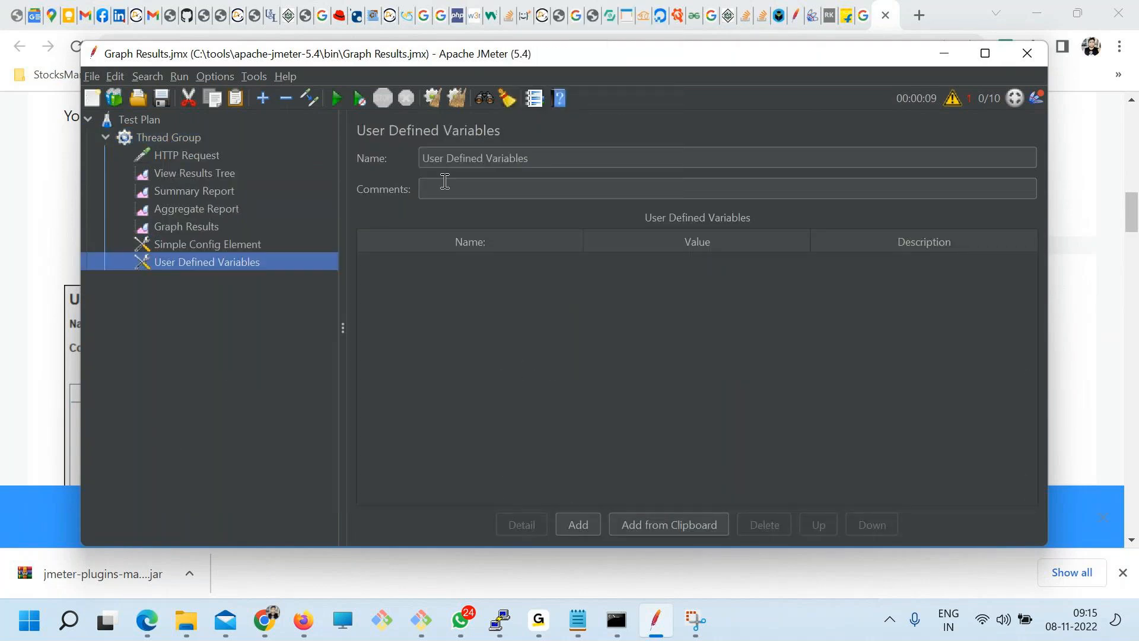
- Define a variable named page with the value index.html in User Defined Variables and save the test plan
click(578, 524)
click(500, 268)
click(492, 258)
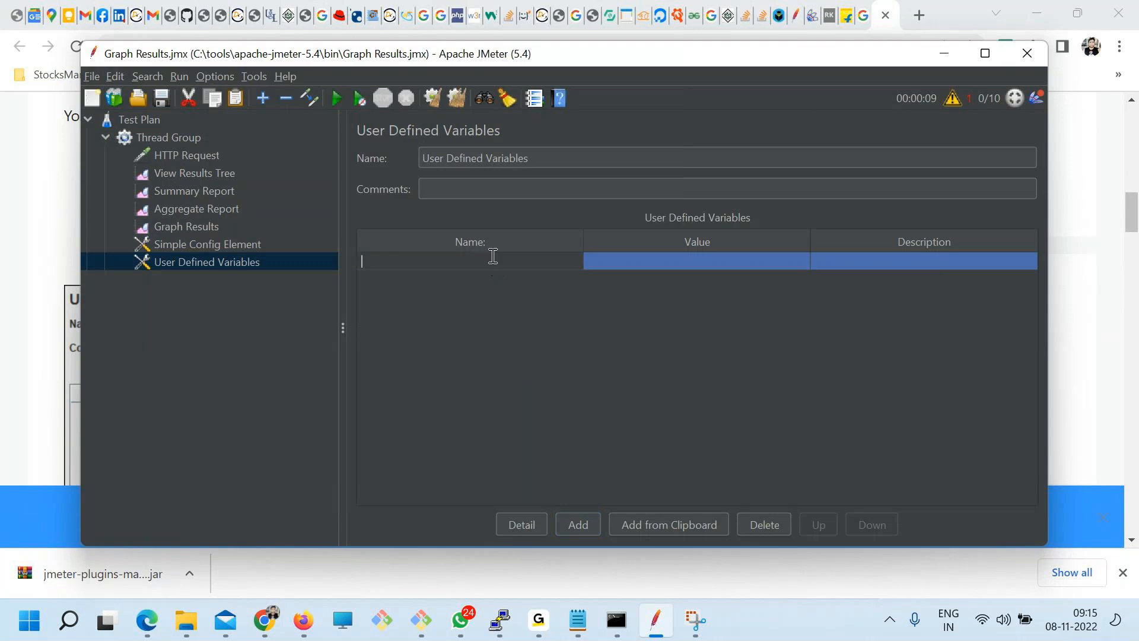
text(page)
click(652, 264)
text(1n bde)
key(BackSpace)
key(BackSpace)
key(BackSpace)
key(BackSpace)
key(BackSpace)
key(BackSpace)
text(index.html)
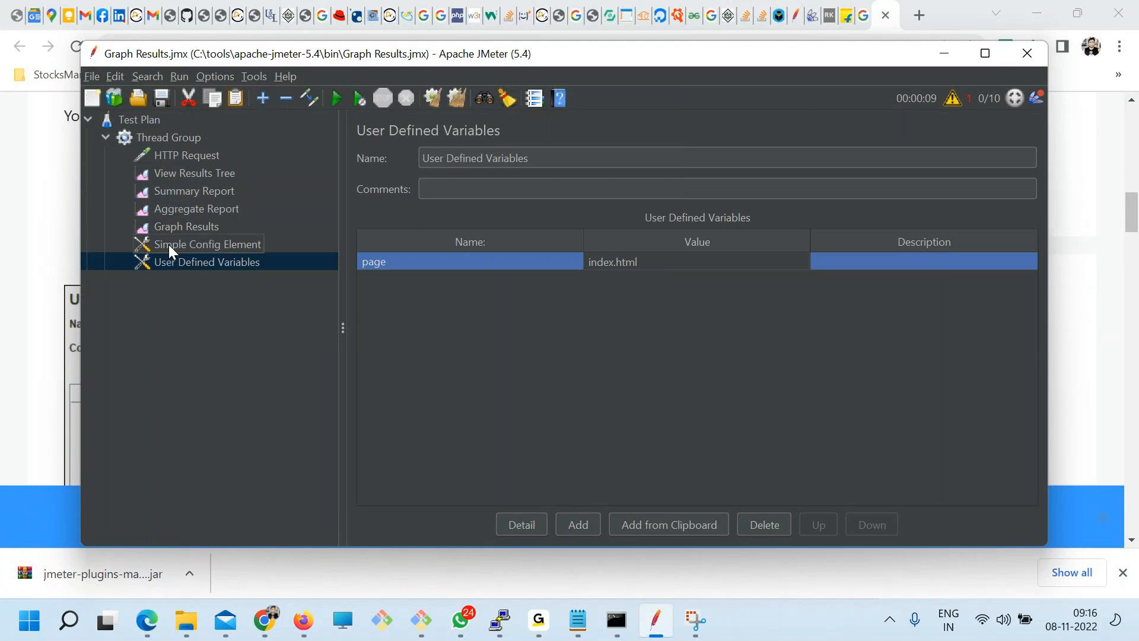
click(166, 99)
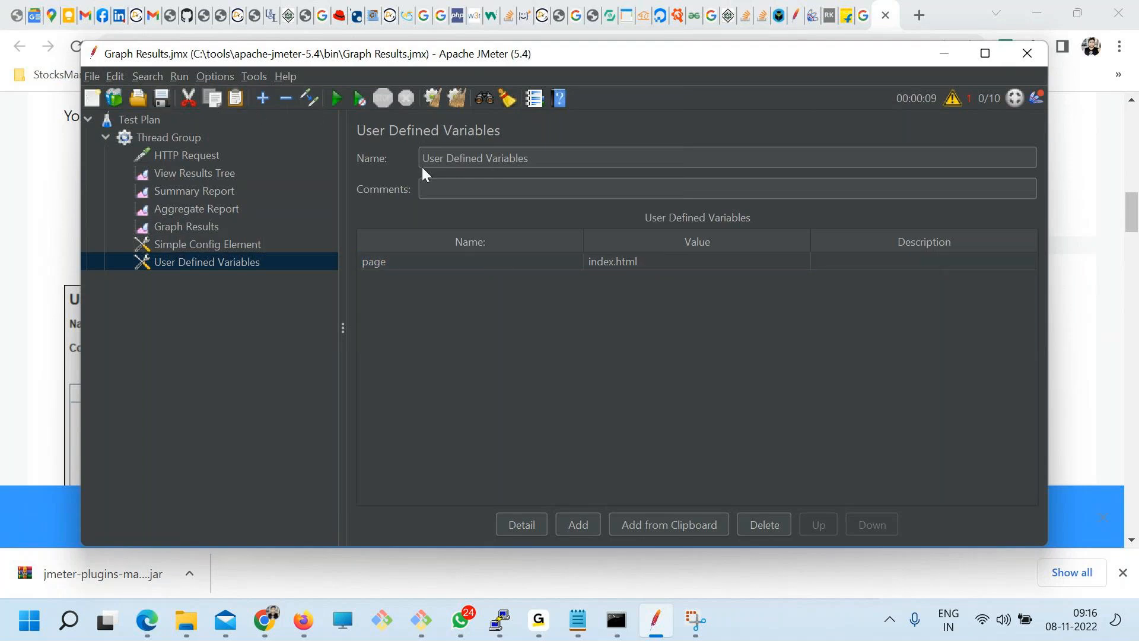
- Check the HTTP Request's path, run the test plan with the View Results Tree open and stop the run
click(173, 137)
click(186, 156)
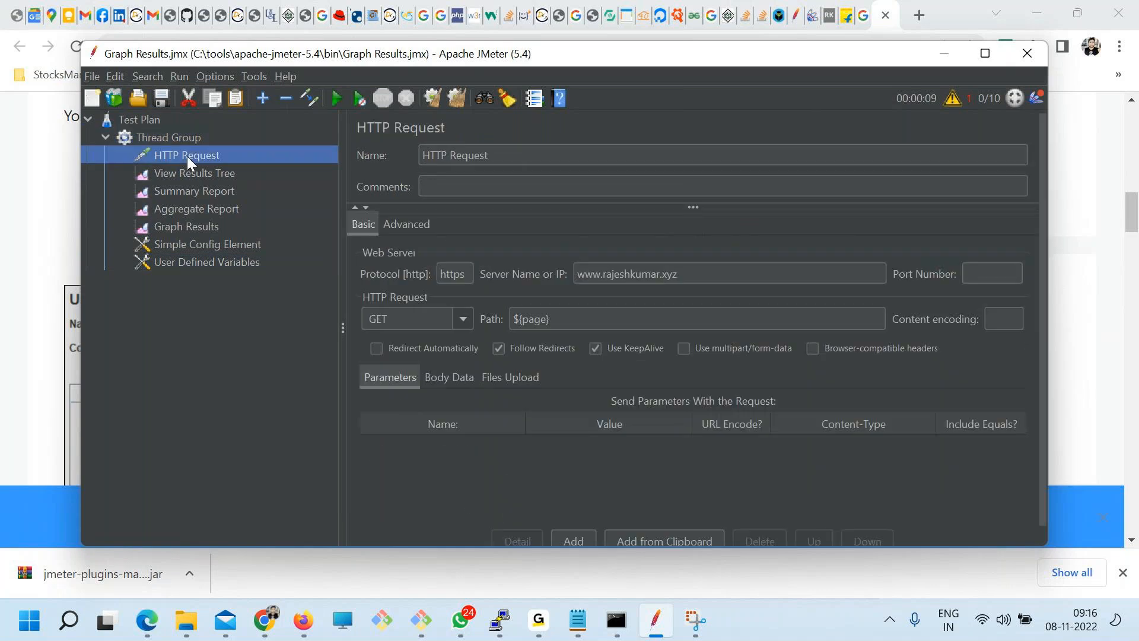
click(191, 170)
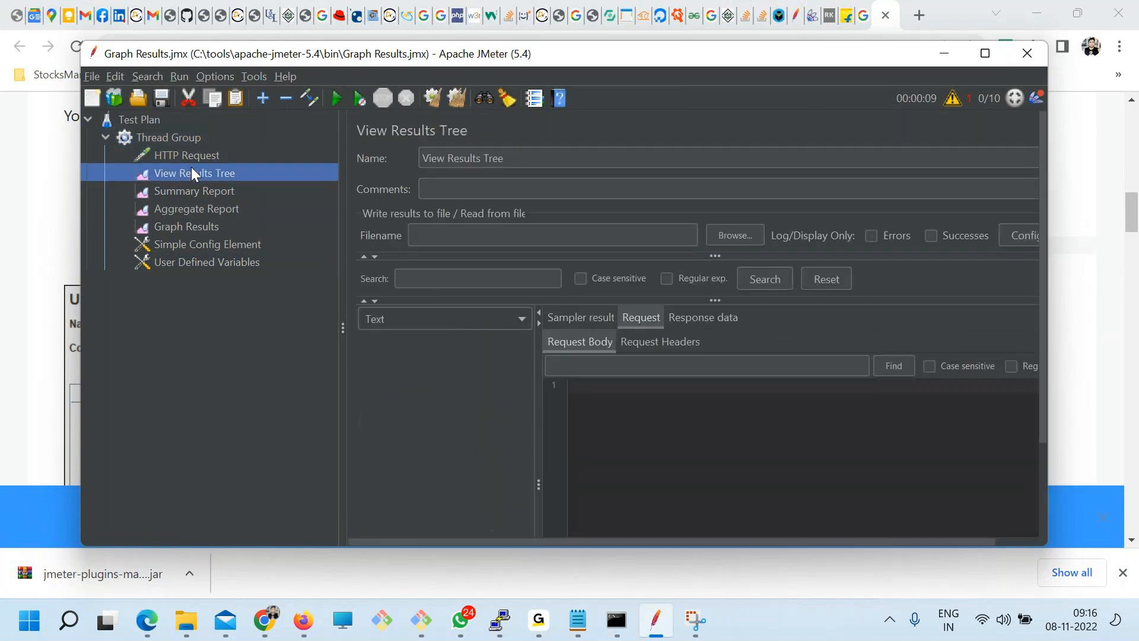
click(334, 99)
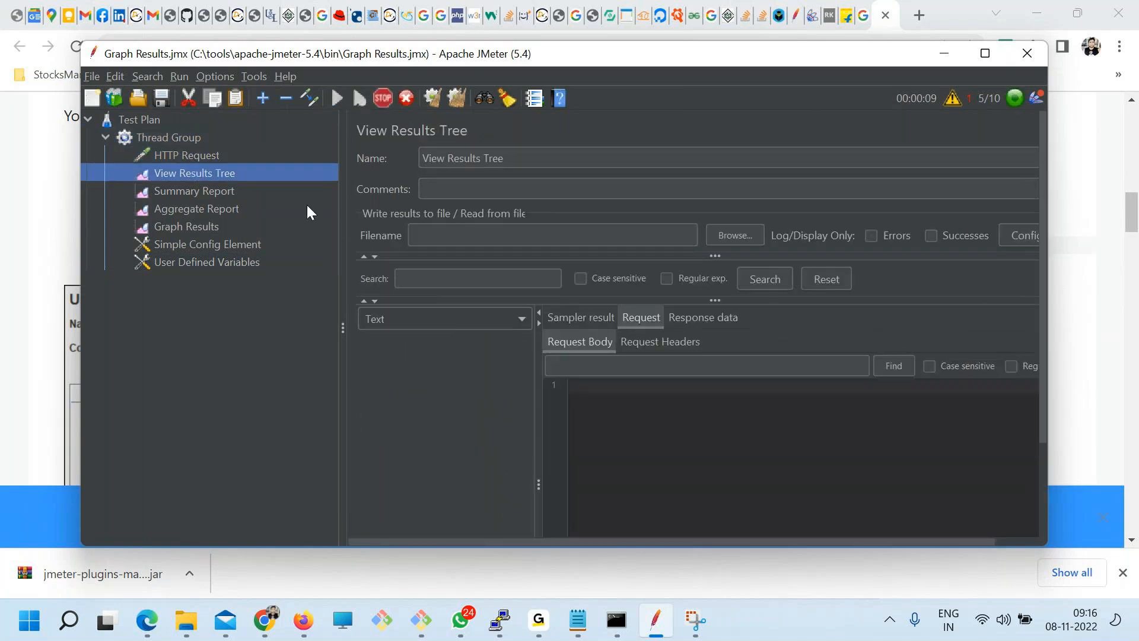
click(380, 100)
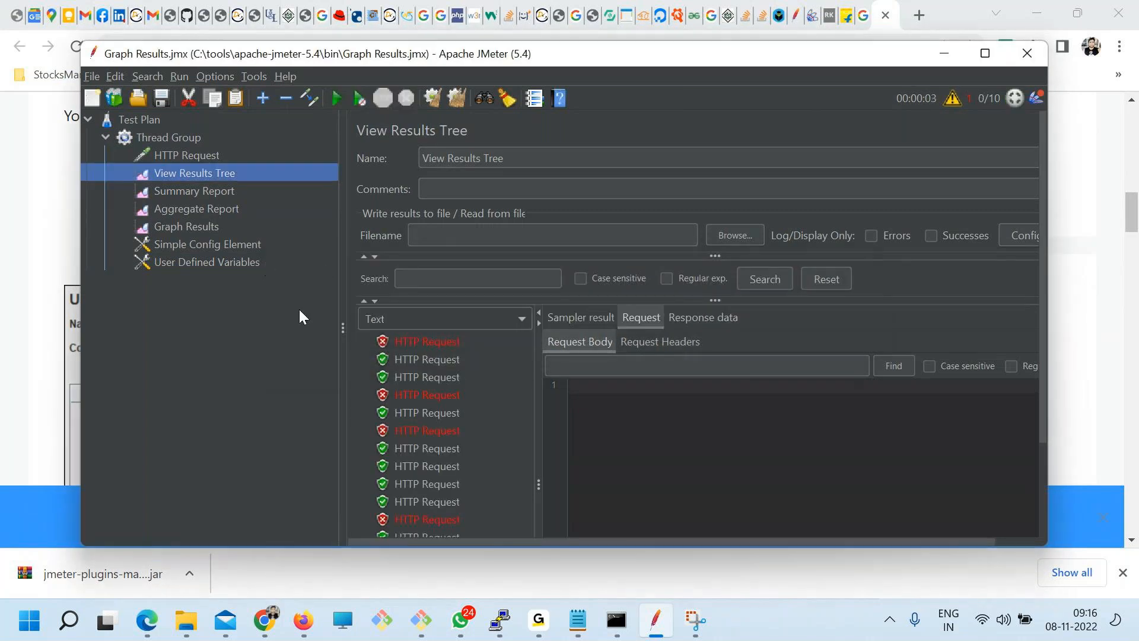
- Examine the request bodies and headers of the first two samples against the page value in User Defined Variables
click(430, 360)
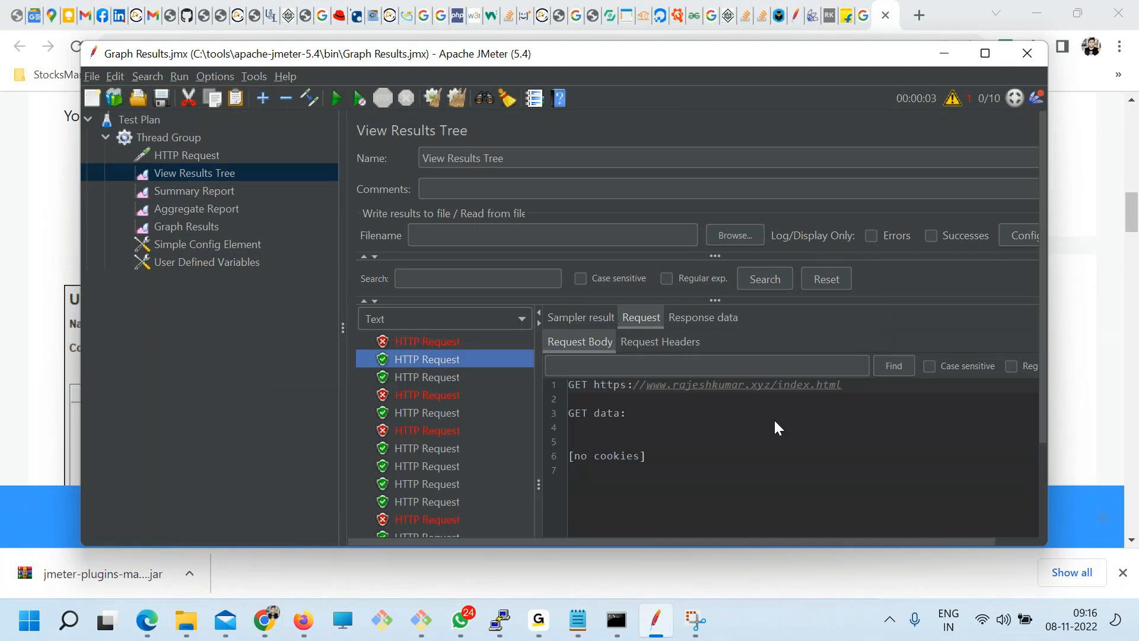
drag(845, 389, 769, 386)
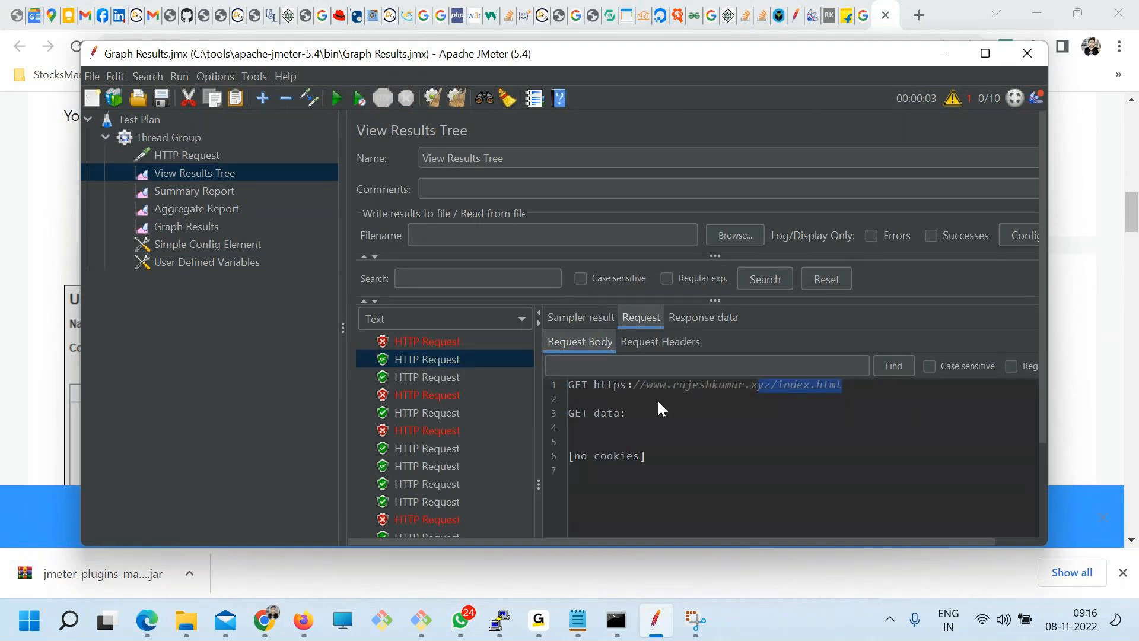
click(459, 347)
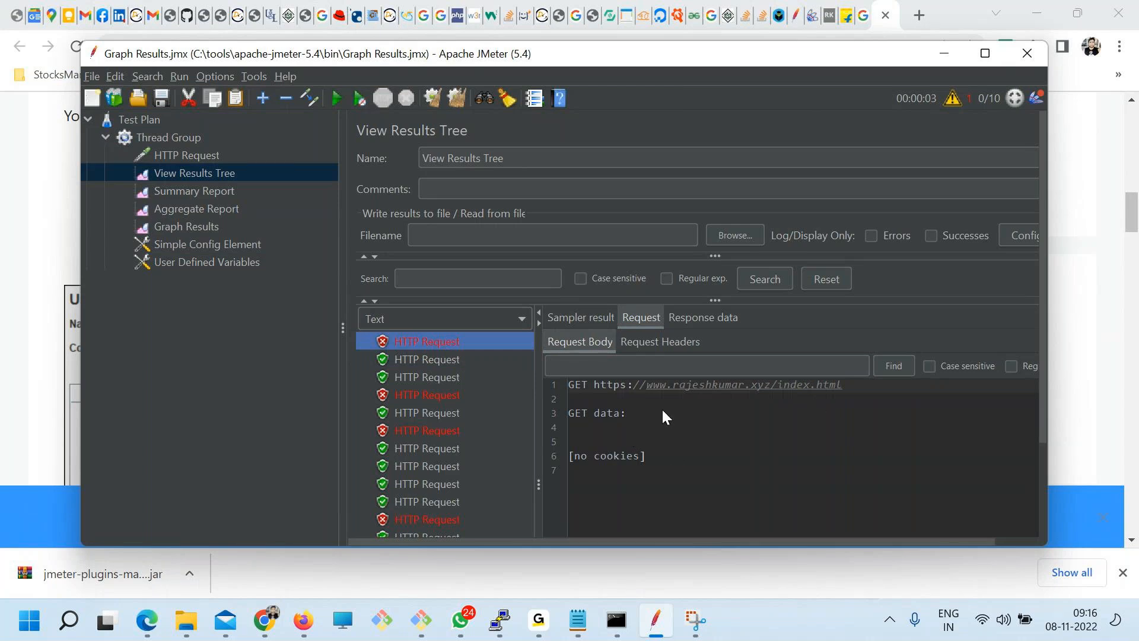
click(585, 422)
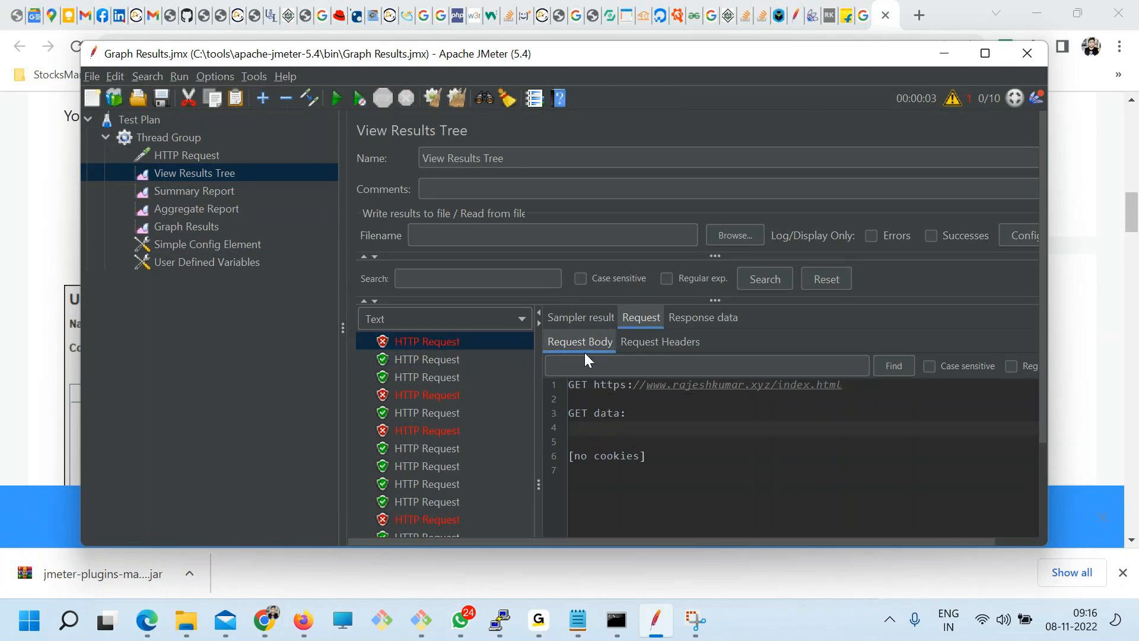
click(442, 339)
click(643, 344)
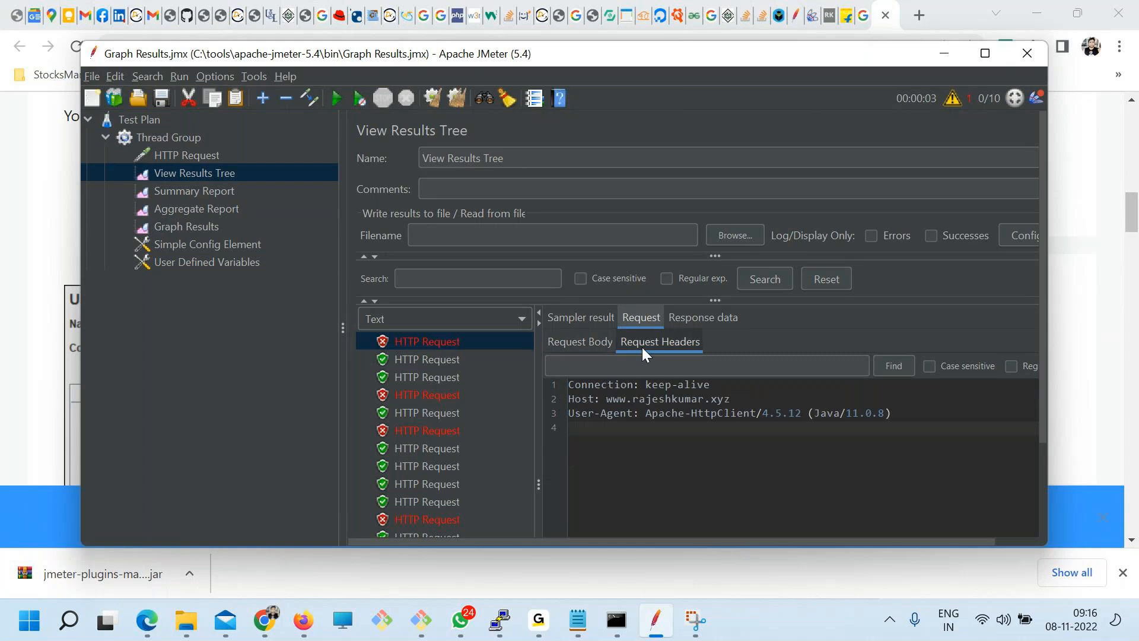
click(578, 344)
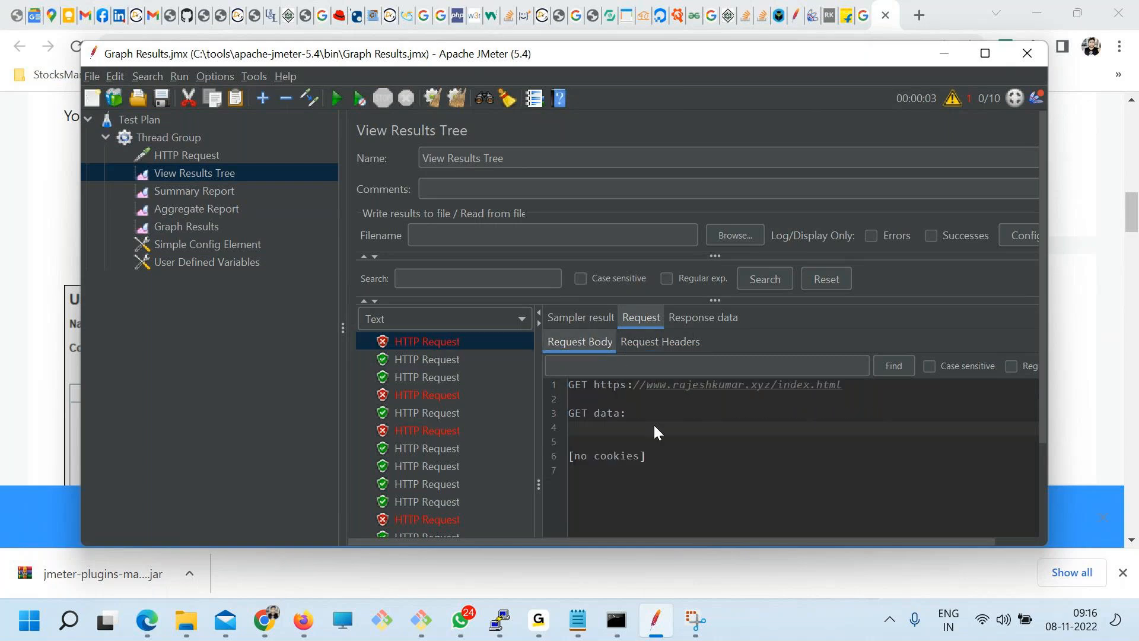
click(425, 357)
drag(896, 390, 627, 391)
click(173, 265)
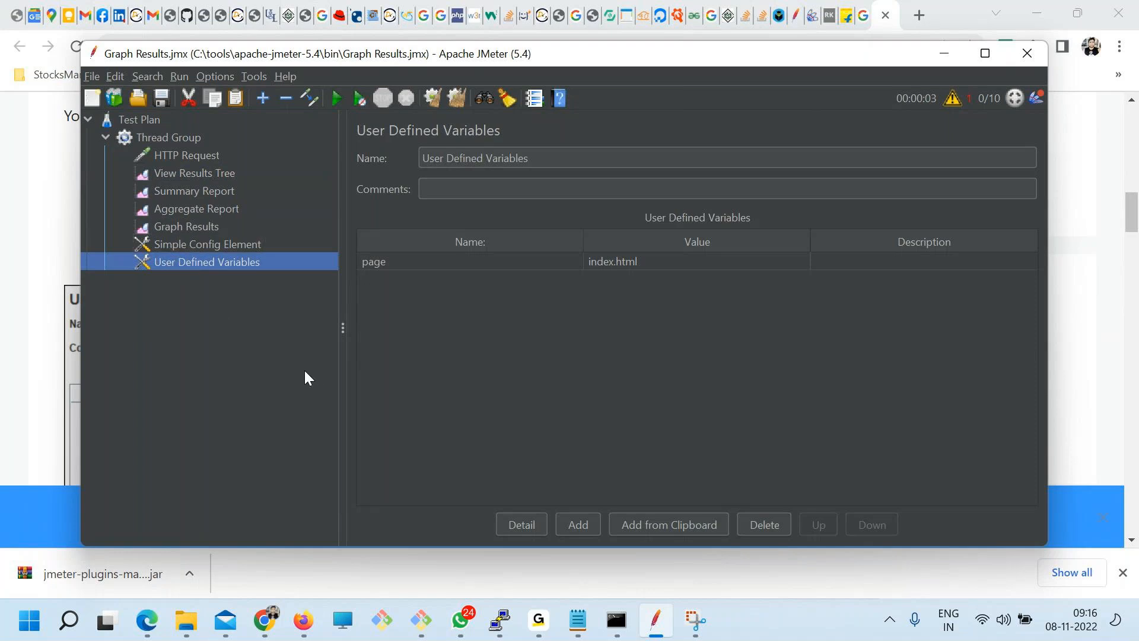
- Switch to the dddd.txt notes in Notepad and add an indented Sampler entry below Listener in the last Test plan outline
click(577, 620)
drag(205, 381, 101, 377)
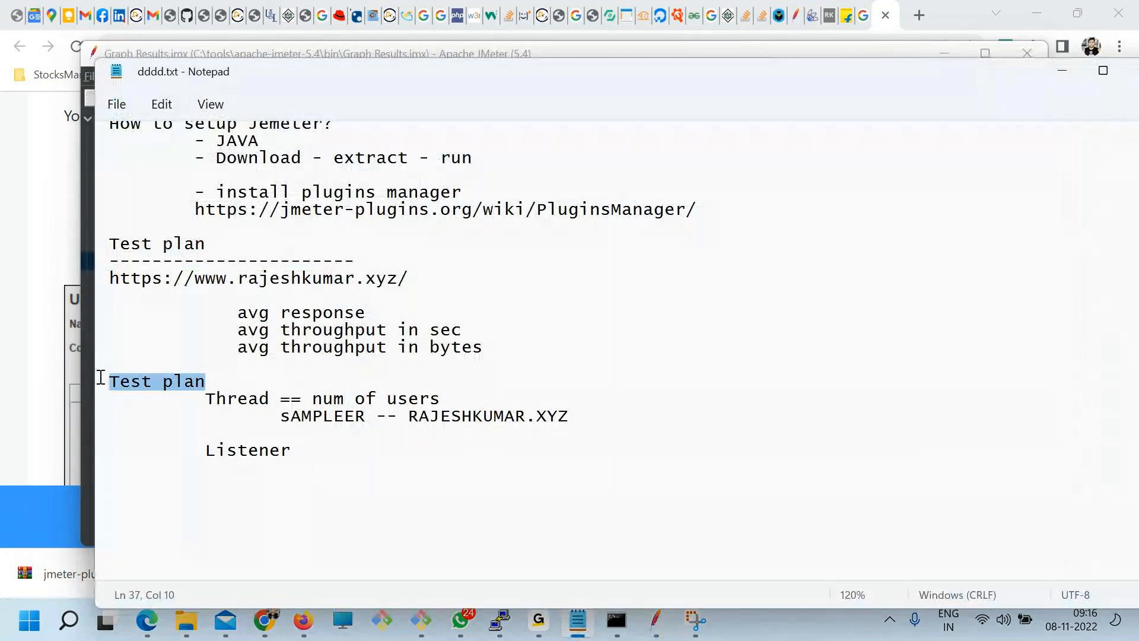
drag(217, 399, 398, 398)
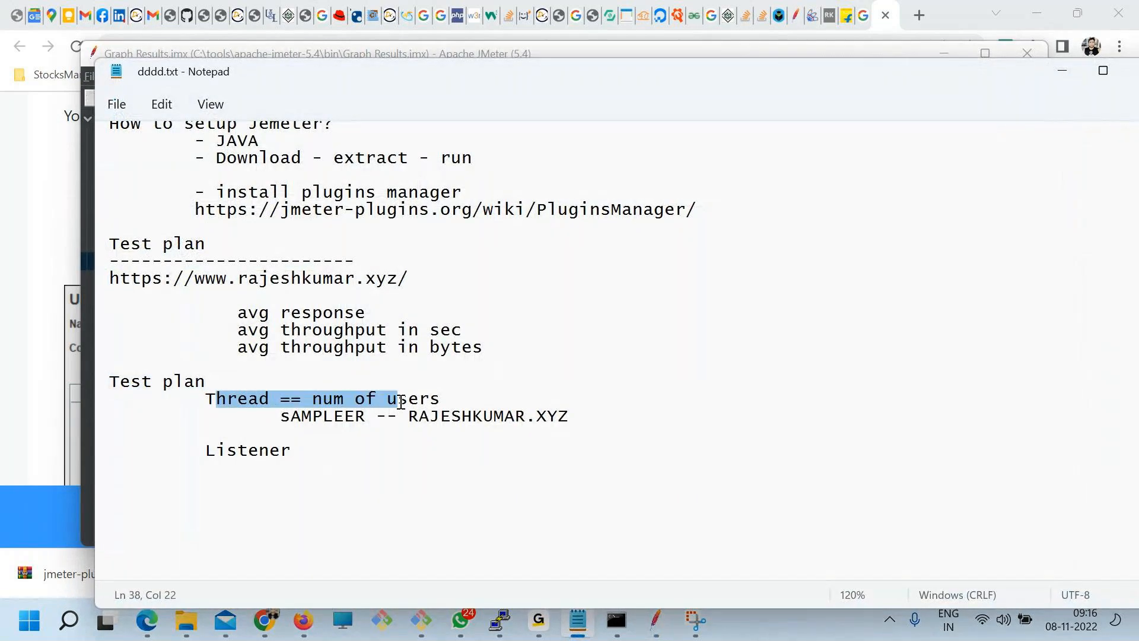
drag(294, 464, 226, 450)
click(378, 462)
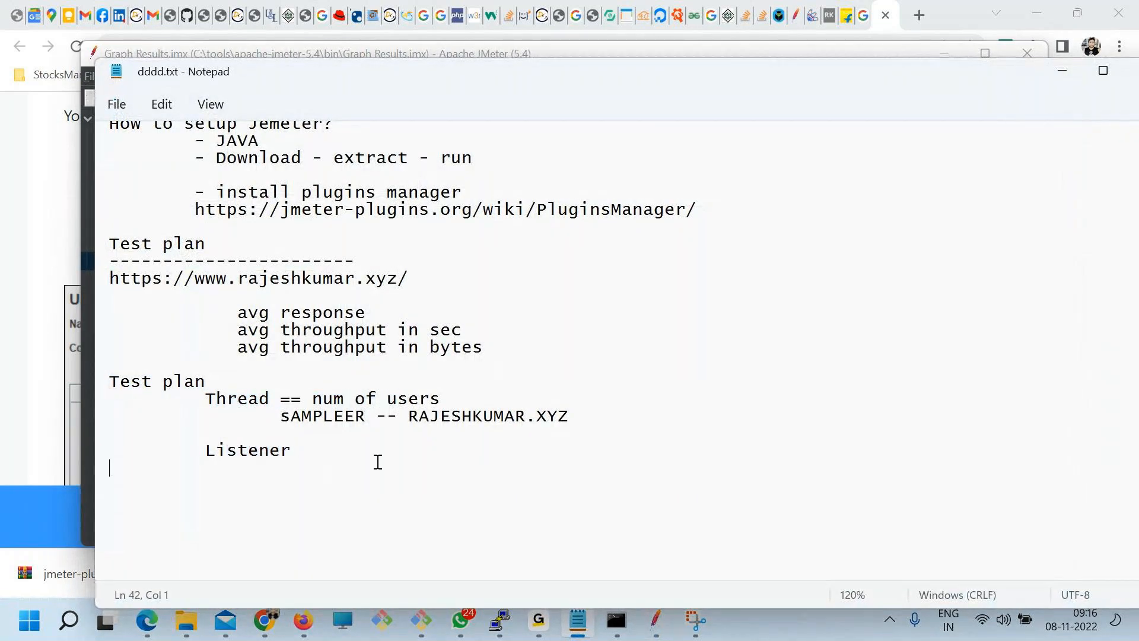
key(Return)
key(Tab)
text(Sampler)
key(Return)
- Add an indented timer entry below Sampler, separated by a blank line
key(Return)
key(Tab)
key(Tab)
text(time)
key(Return)
key(Return)
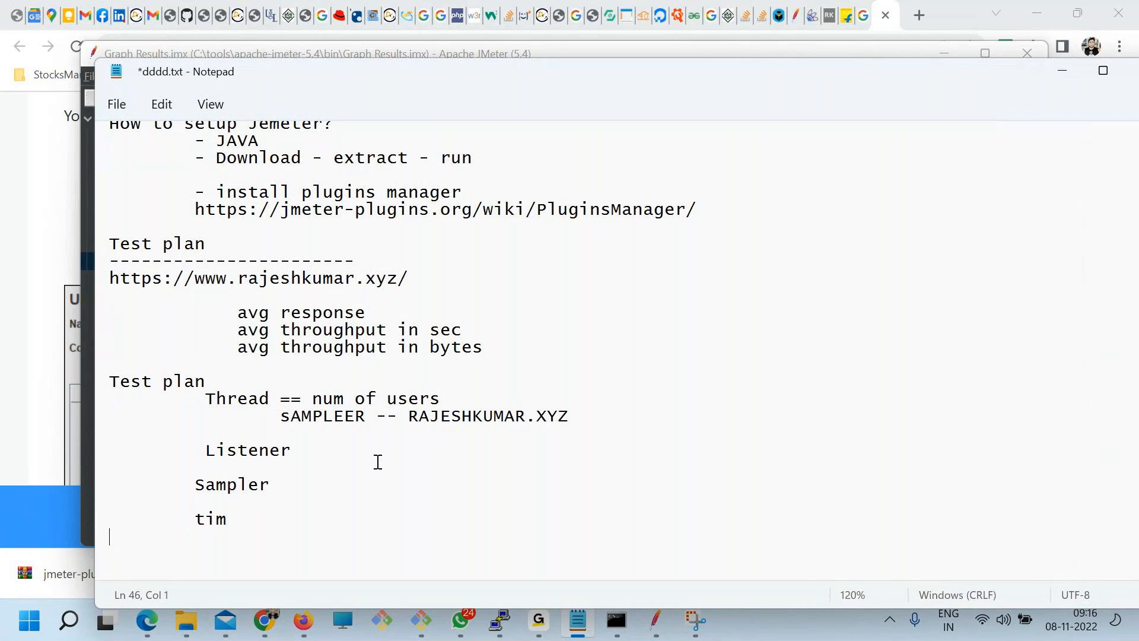
key(BackSpace)
key(BackSpace)
text(r)
- Add a configelement entry on the line directly below timer and save the notes
text(config)
text(ele)
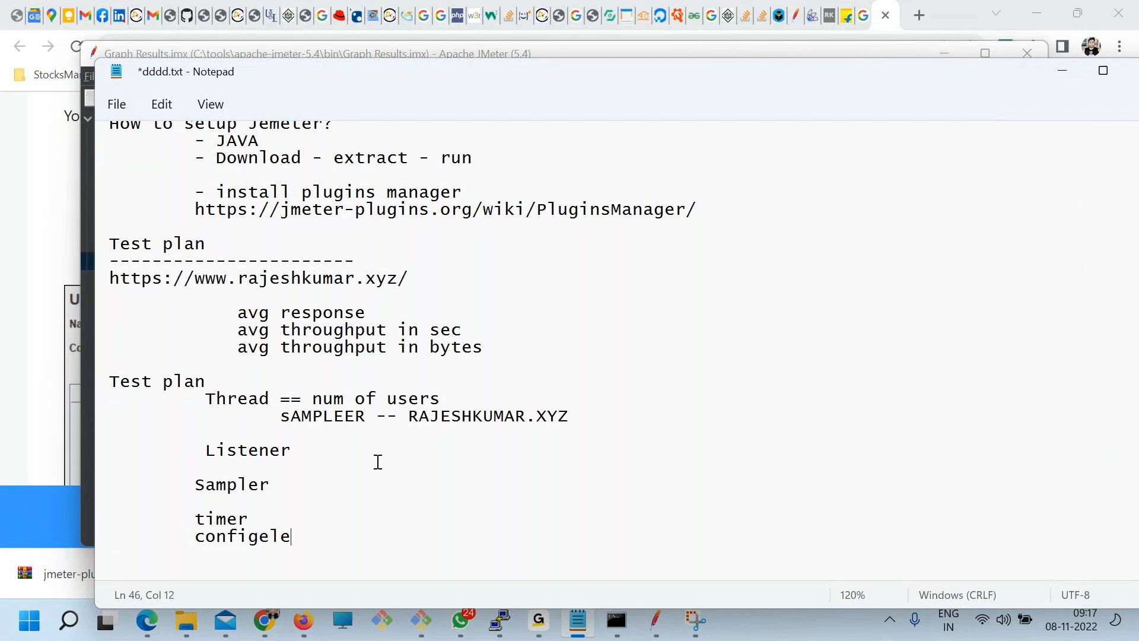
text(,e)
key(BackSpace)
text(mernt)
key(BackSpace)
key(BackSpace)
key(BackSpace)
text(nt)
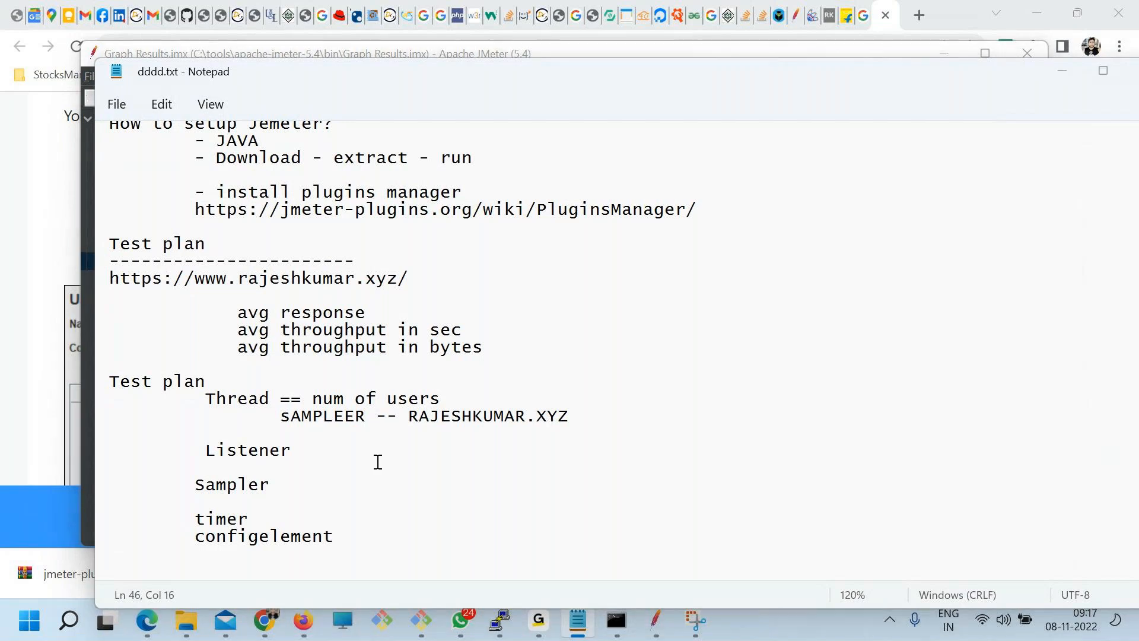
- Switch back to JMeter and review the View Results Tree, Summary Report and Graph Results listeners
key(alt+Tab)
click(180, 177)
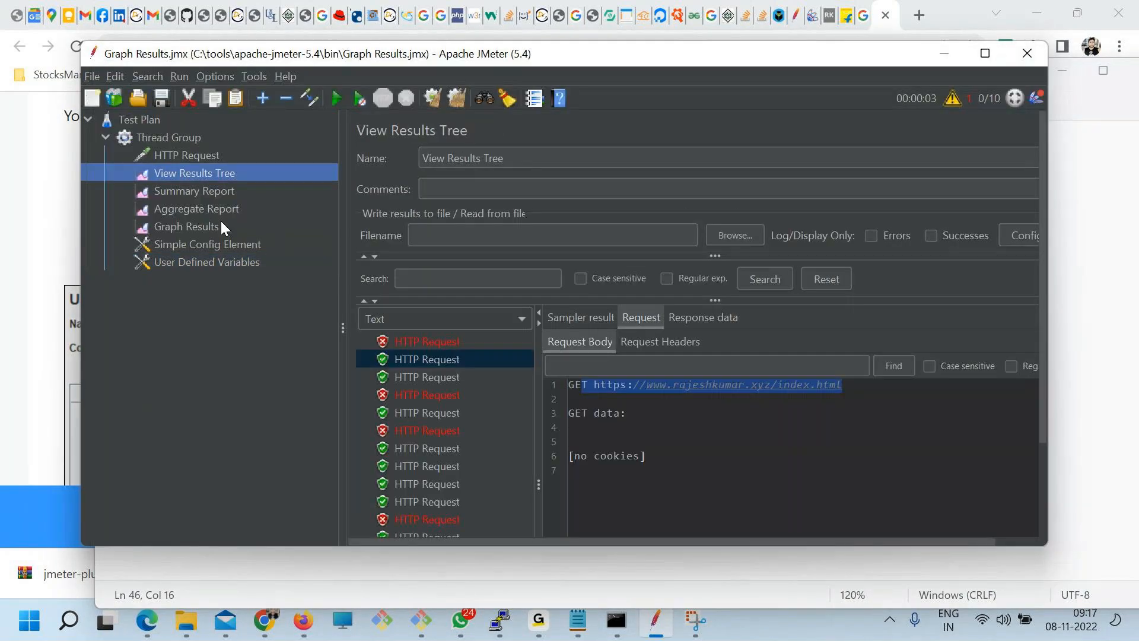
click(180, 191)
click(187, 226)
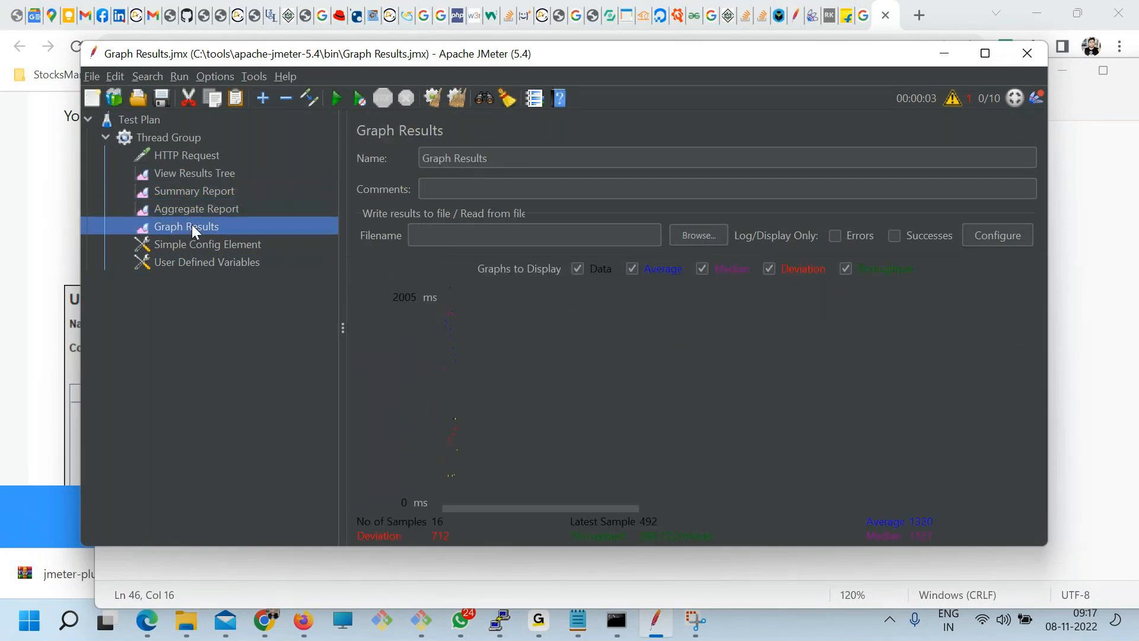